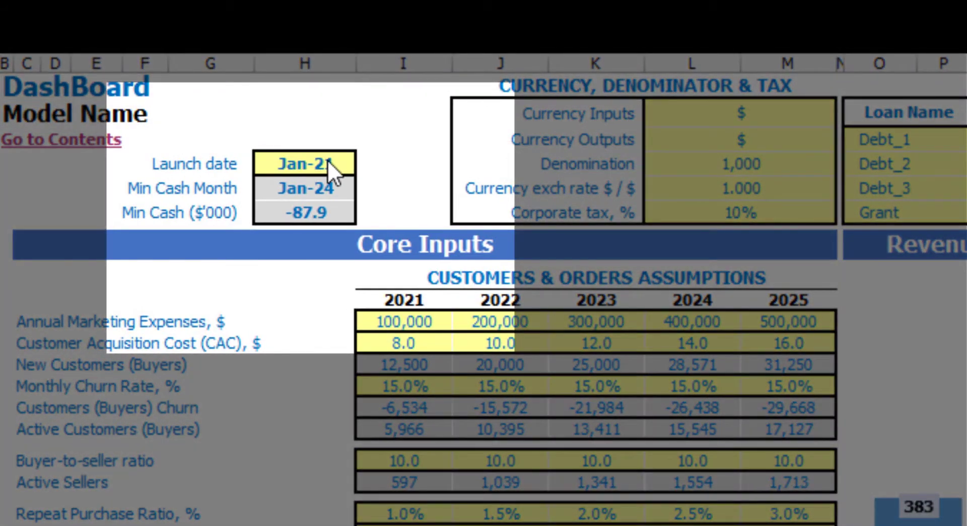
Set the launch date of the business to Mar-21
{"action": "left_click", "coordinate": [304, 163]}
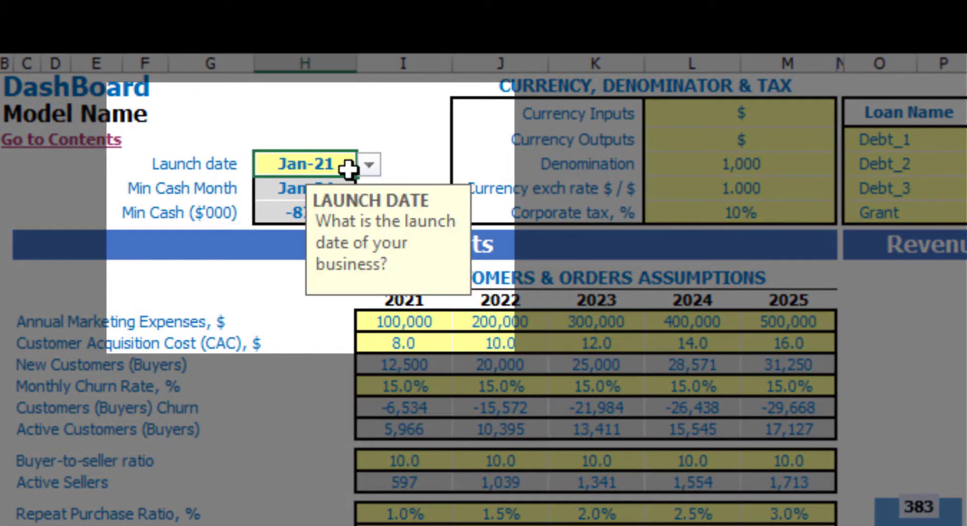
{"action": "left_click", "coordinate": [370, 164]}
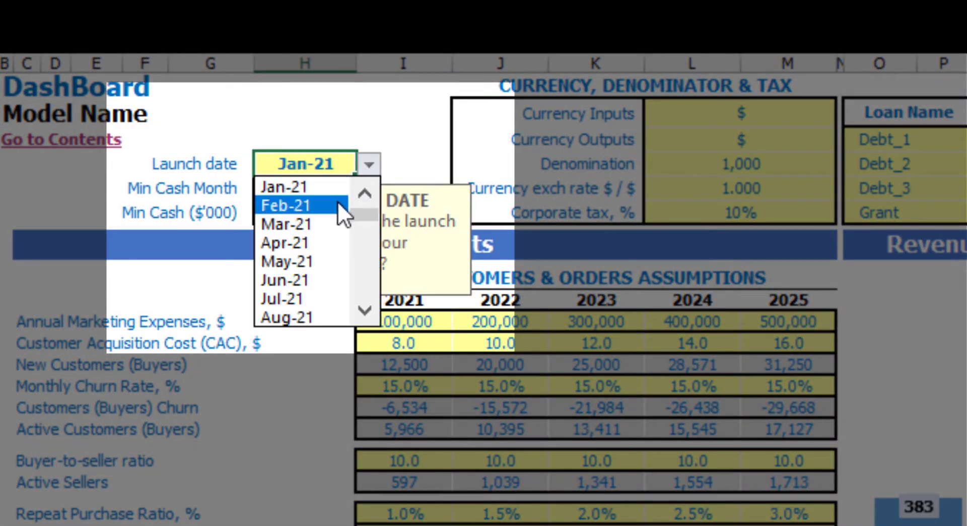
{"action": "left_click", "coordinate": [320, 222]}
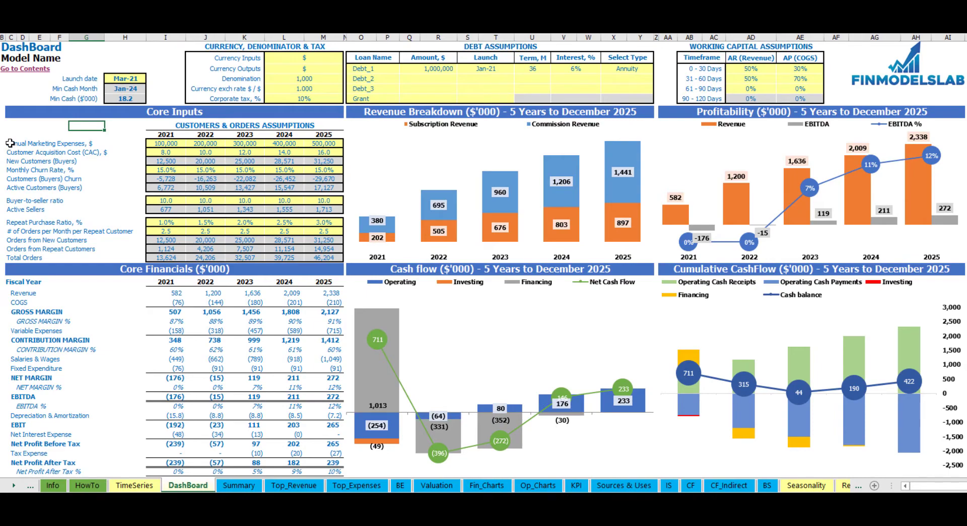
Set the 2021 annual marketing expenses to 50,000 in the core inputs
{"action": "left_click", "coordinate": [30, 126]}
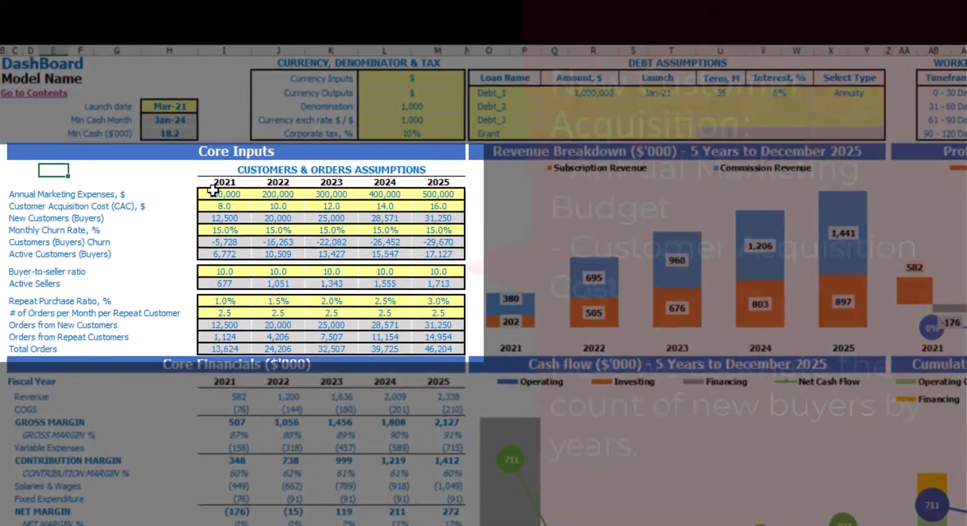
{"action": "left_click_drag", "start_coordinate": [213, 192], "coordinate": [400, 191]}
{"action": "left_click", "coordinate": [230, 198]}
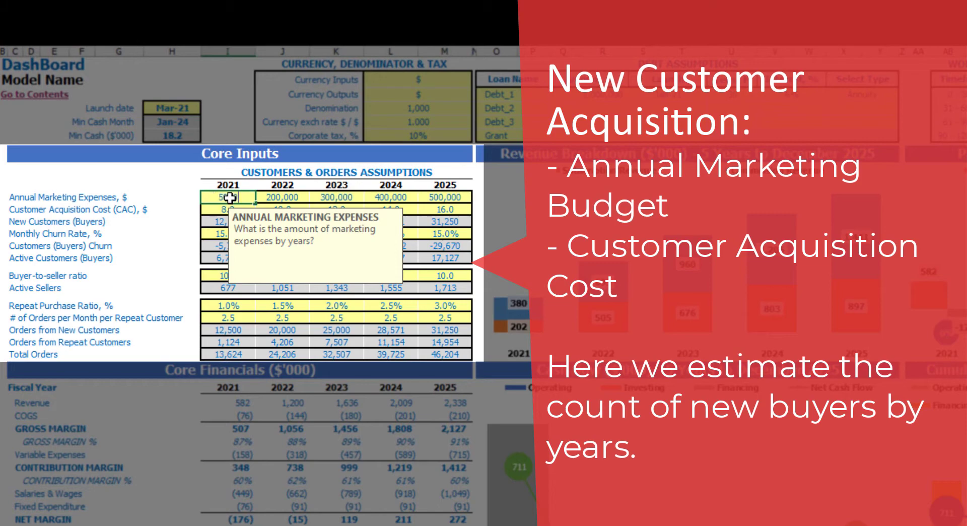
{"action": "type", "text": "50000"}
{"action": "key", "text": "Tab"}
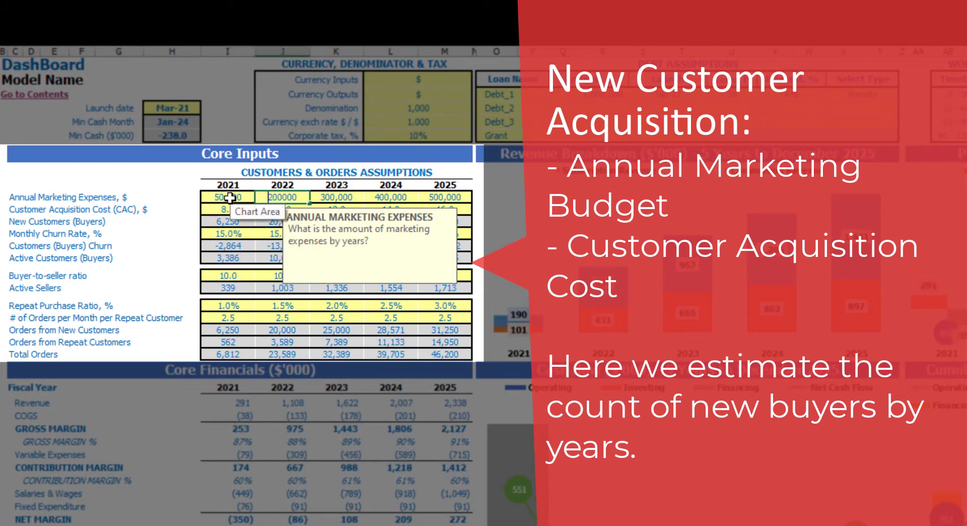
Calculate the 2022 annual marketing expenses with =I12+100000 and copy the formula to 2023 through 2025
{"action": "type", "text": "=I12+1"}
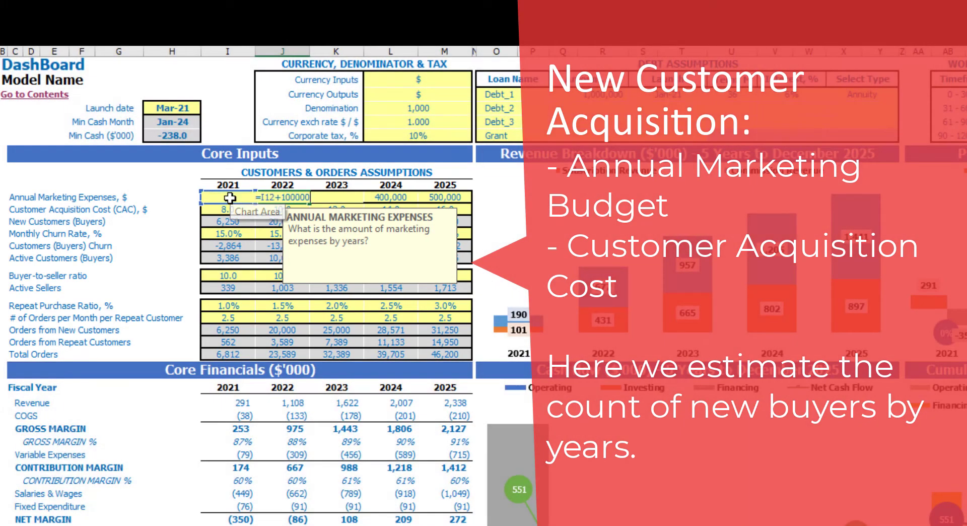
{"action": "type", "text": "00000"}
{"action": "key", "text": "Return"}
{"action": "key", "text": "Up"}
{"action": "key", "text": "ctrl+c"}
{"action": "key", "text": "Right"}
{"action": "key", "text": "shift+Right"}
{"action": "key", "text": "shift+Right"}
{"action": "key", "text": "ctrl+v"}
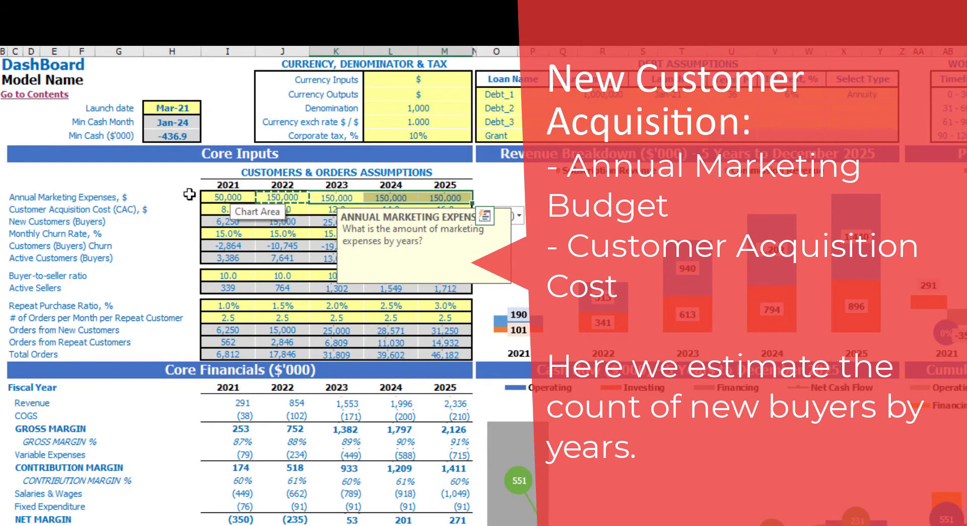
{"action": "left_click", "coordinate": [179, 176]}
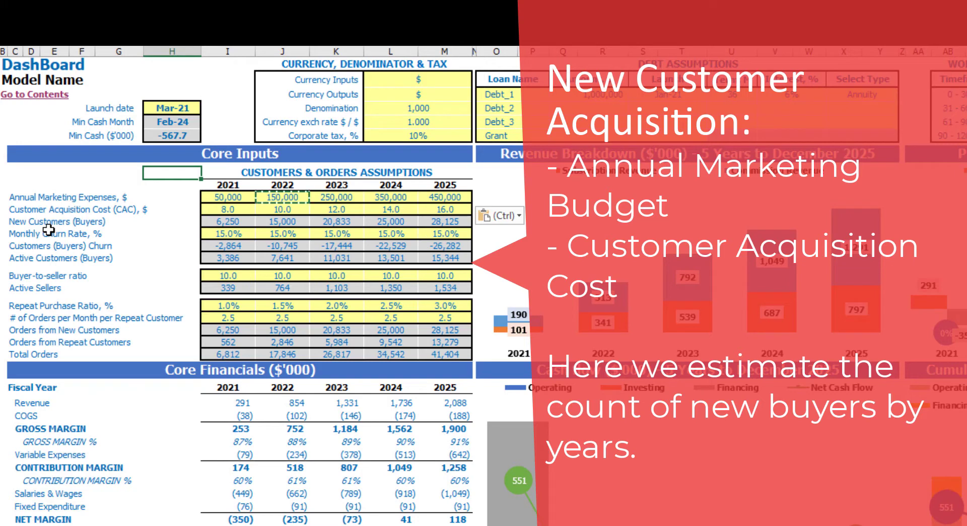
{"action": "key", "text": "Left"}
{"action": "key", "text": "Left"}
{"action": "key", "text": "Left"}
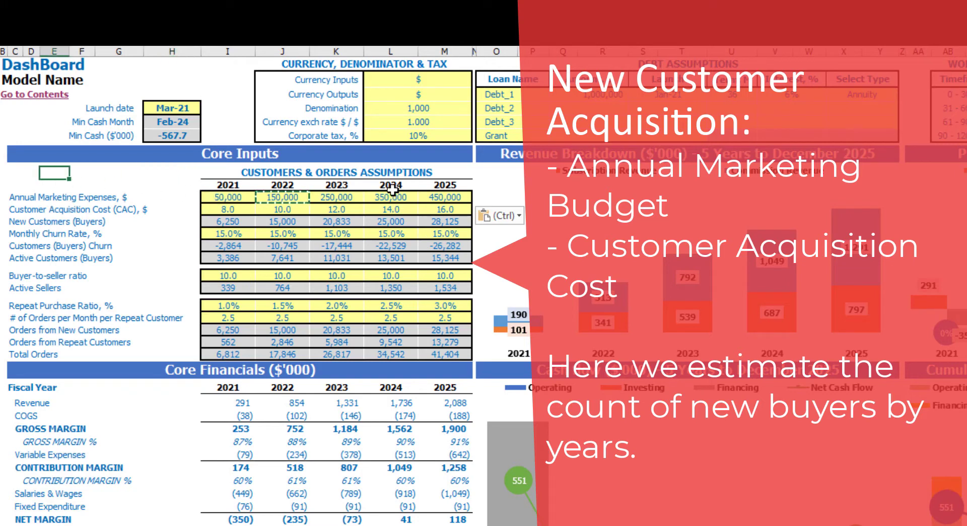
{"action": "left_click", "coordinate": [168, 186]}
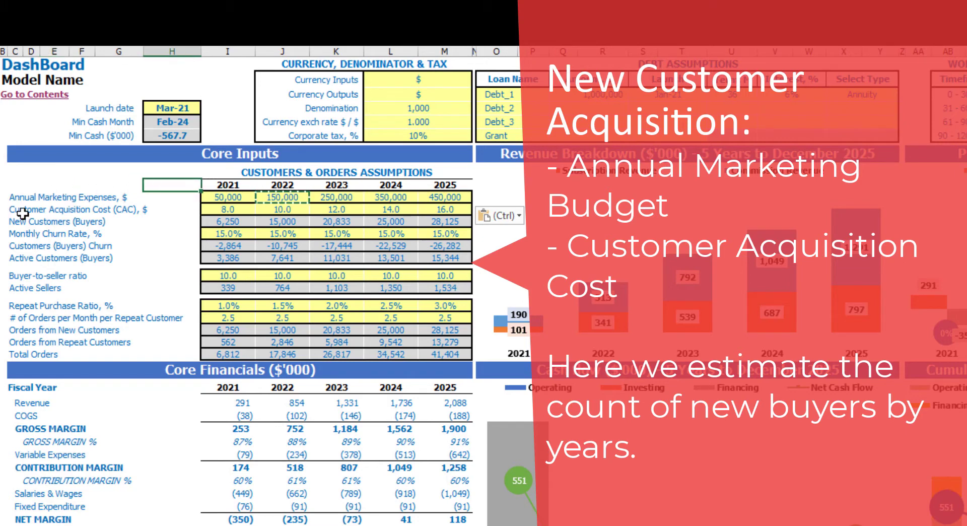
Set the 2021 customer acquisition cost to 10
{"action": "left_click", "coordinate": [243, 210]}
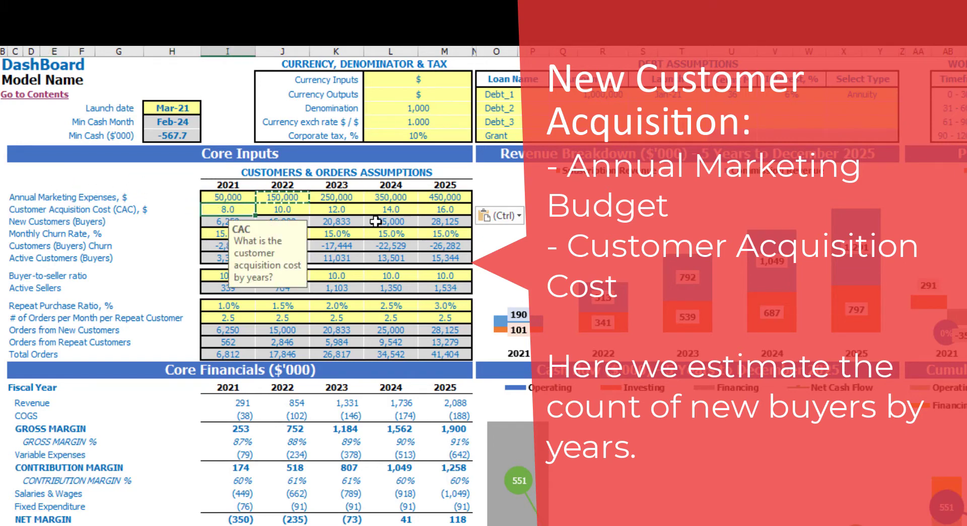
{"action": "type", "text": "10"}
{"action": "key", "text": "Tab"}
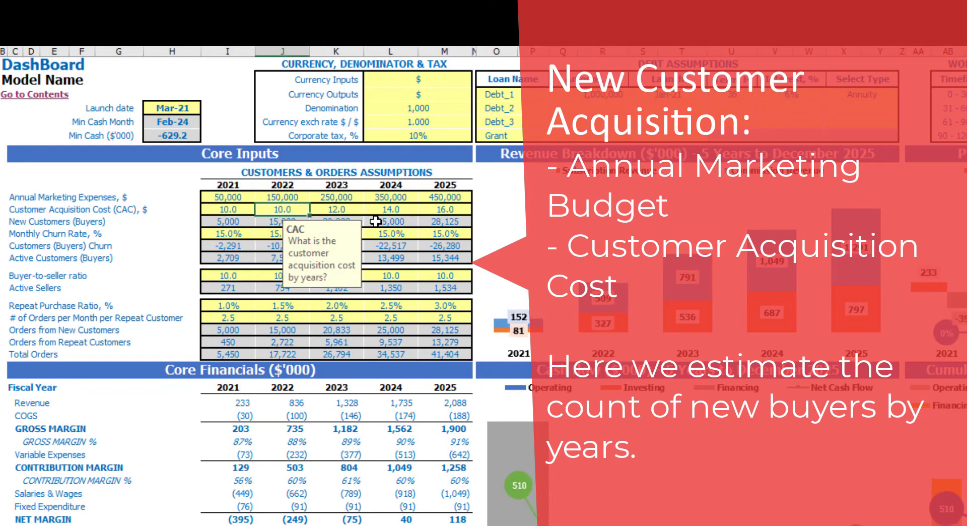
Calculate the 2022 customer acquisition cost as the previous year's cost plus 1, and copy the formula to 2023 through 2025
{"action": "type", "text": "+1"}
{"action": "key", "text": "ctrl+Return"}
{"action": "key", "text": "ctrl+c"}
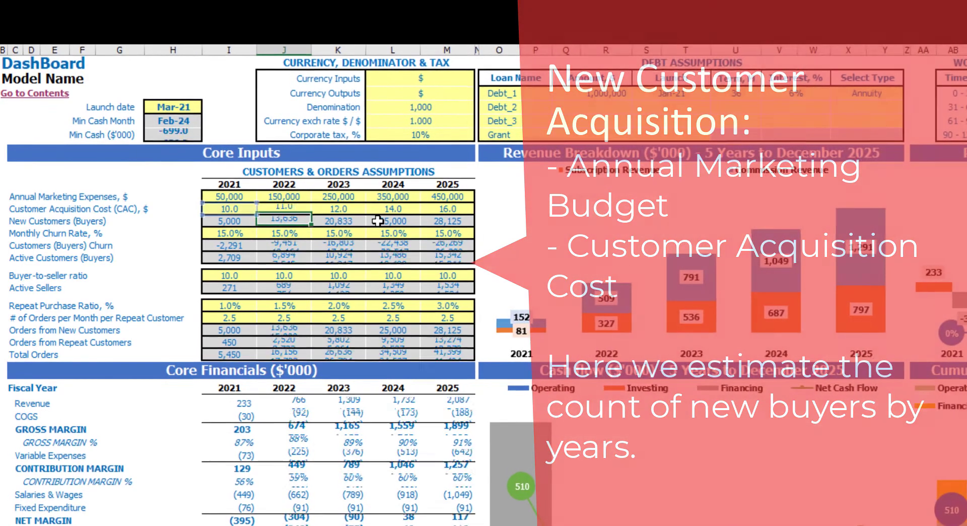
{"action": "key", "text": "Right"}
{"action": "key", "text": "shift+Right"}
{"action": "key", "text": "shift+Right"}
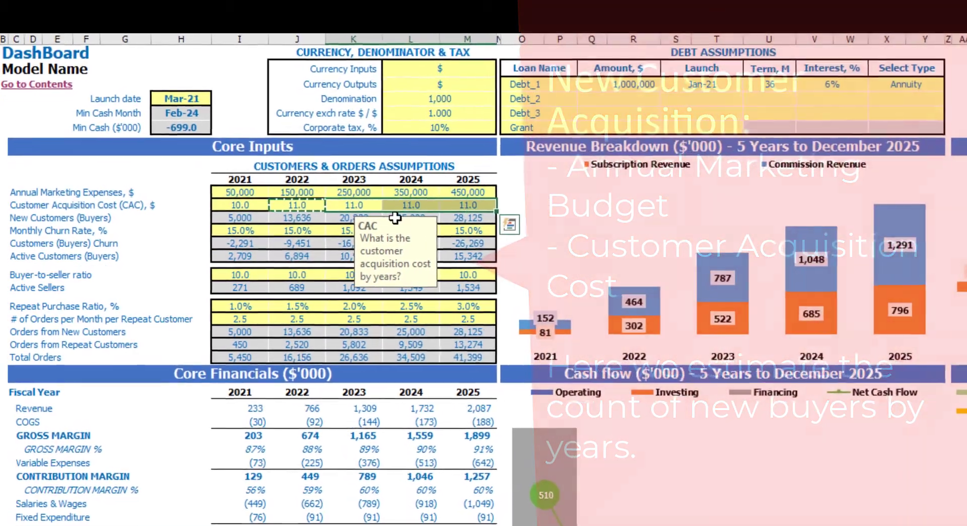
{"action": "key", "text": "ctrl+v"}
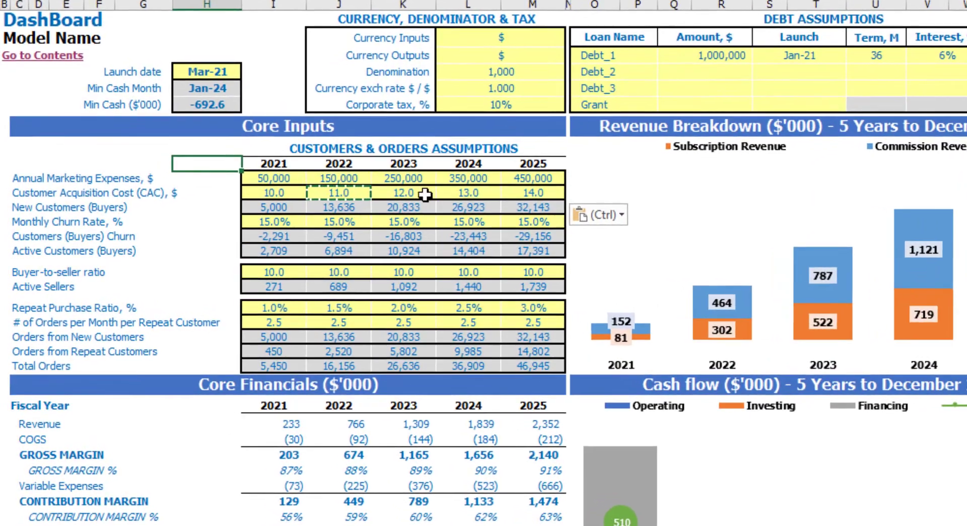
Examine the calculated new customers (buyers) for each year from 2021 to 2025
{"action": "left_click", "coordinate": [292, 205]}
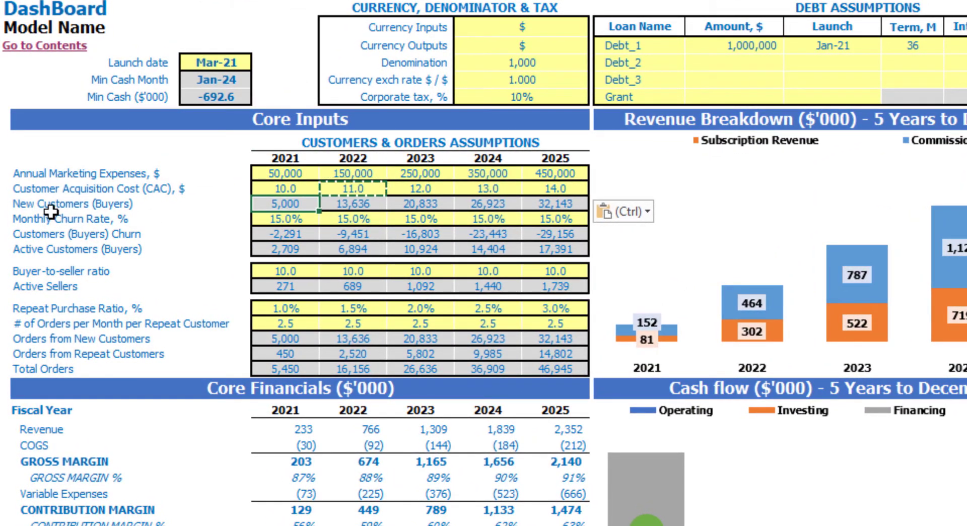
{"action": "key", "text": "Right"}
{"action": "key", "text": "Right"}
{"action": "key", "text": "Right"}
{"action": "key", "text": "Right"}
{"action": "key", "text": "Left"}
{"action": "key", "text": "Left"}
{"action": "key", "text": "Left"}
{"action": "key", "text": "Left"}
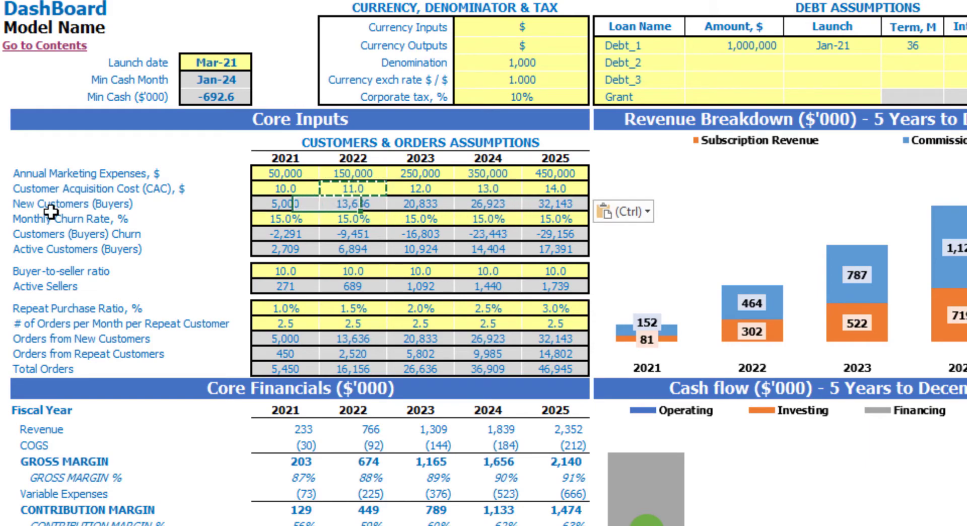
{"action": "key", "text": "Right"}
{"action": "key", "text": "Right"}
{"action": "key", "text": "Right"}
{"action": "key", "text": "Right"}
{"action": "key", "text": "Left"}
{"action": "key", "text": "Left"}
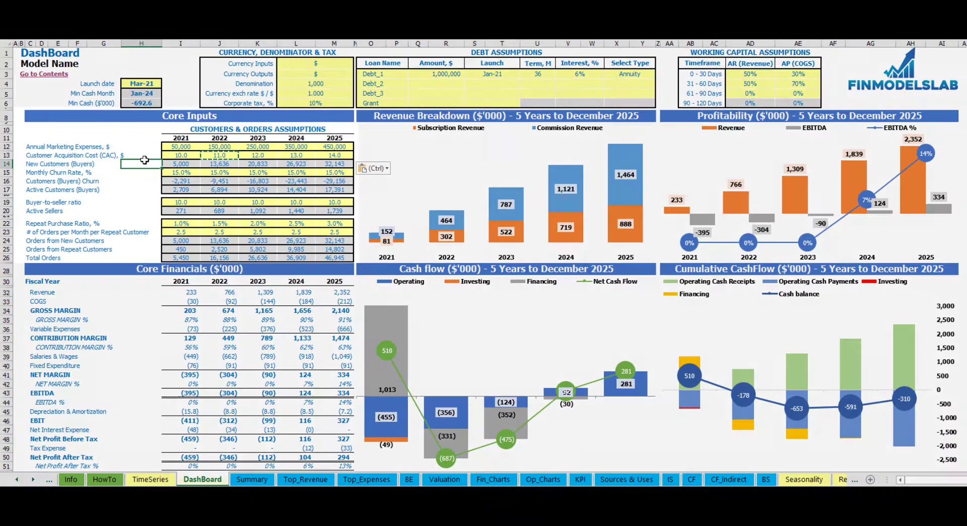
{"action": "left_click", "coordinate": [217, 179]}
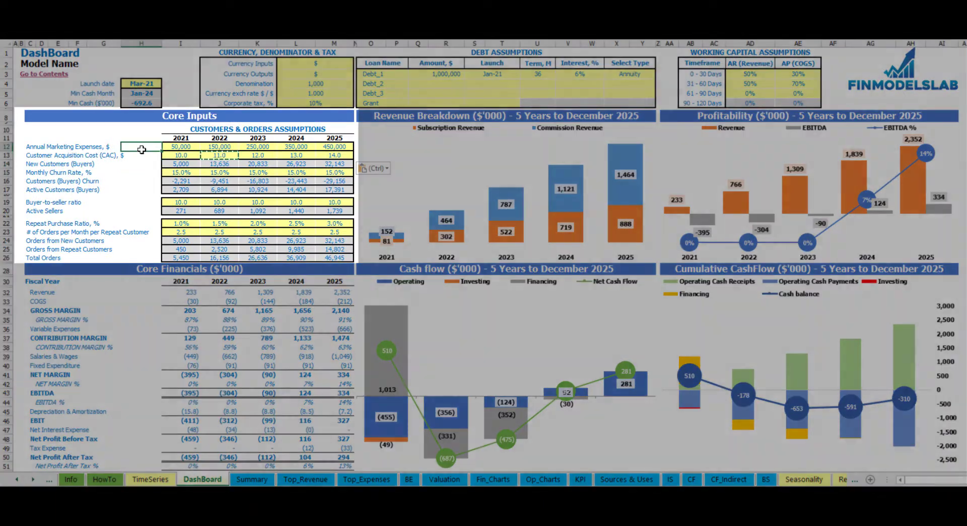
{"action": "left_click", "coordinate": [47, 173]}
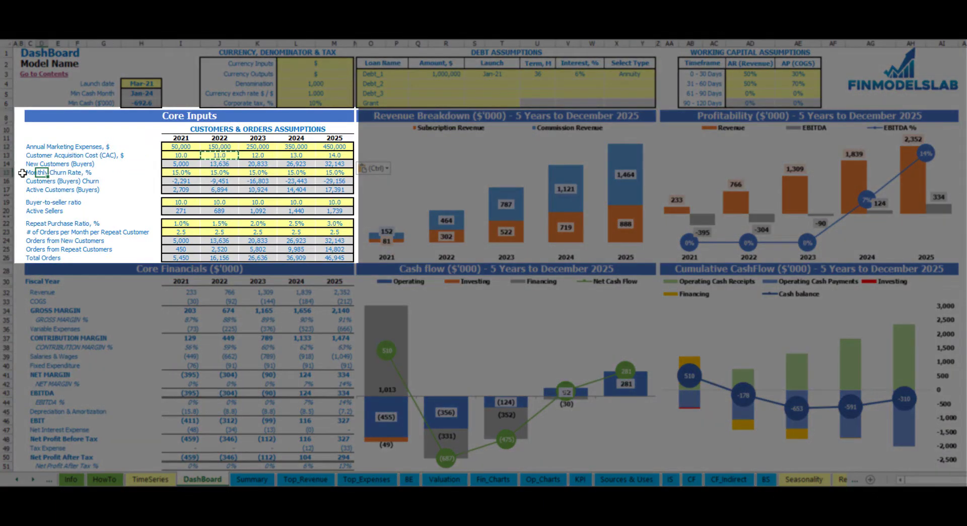
{"action": "left_click", "coordinate": [124, 163]}
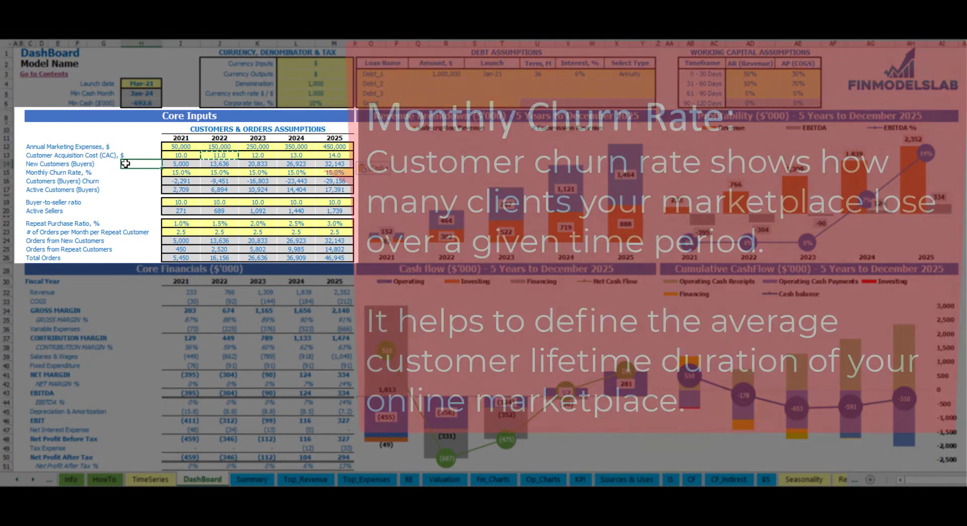
Try a monthly churn rate of 3% for 2021
{"action": "left_click", "coordinate": [176, 170]}
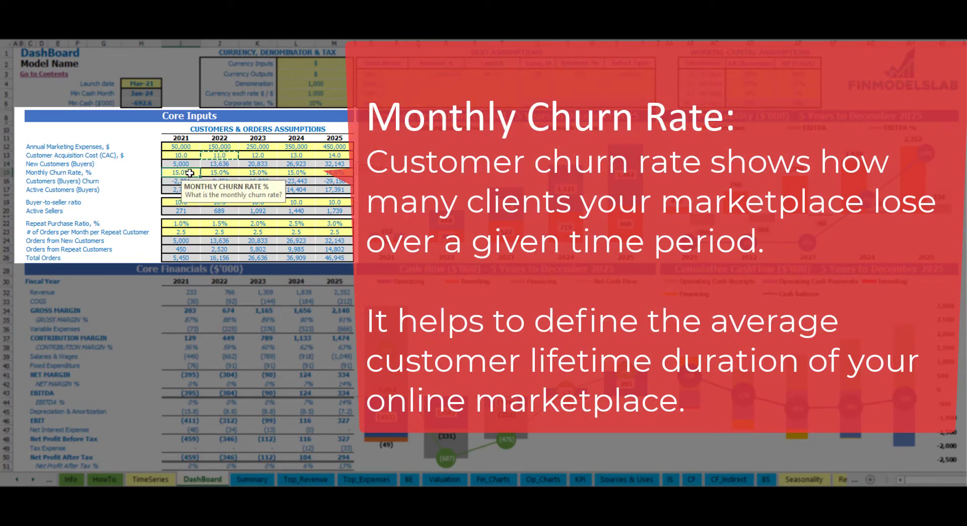
{"action": "left_click", "coordinate": [208, 174]}
{"action": "left_click", "coordinate": [190, 176]}
{"action": "type", "text": "3"}
{"action": "key", "text": "Return"}
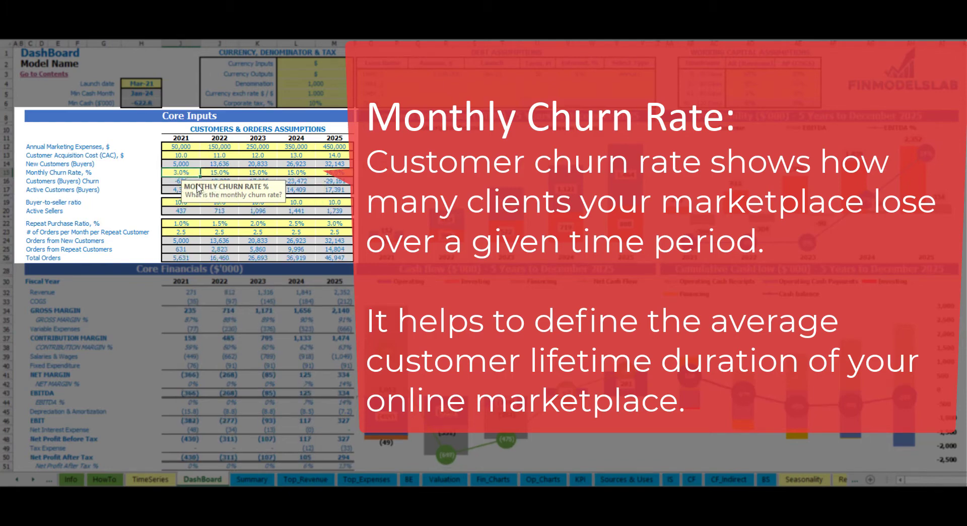
Set the 2021 monthly churn rate to 25% and copy it to 2022 through 2025
{"action": "type", "text": "25"}
{"action": "key", "text": "ctrl+Return"}
{"action": "key", "text": "ctrl+c"}
{"action": "key", "text": "Right"}
{"action": "key", "text": "shift+Right"}
{"action": "key", "text": "shift+Right"}
{"action": "key", "text": "shift+Right"}
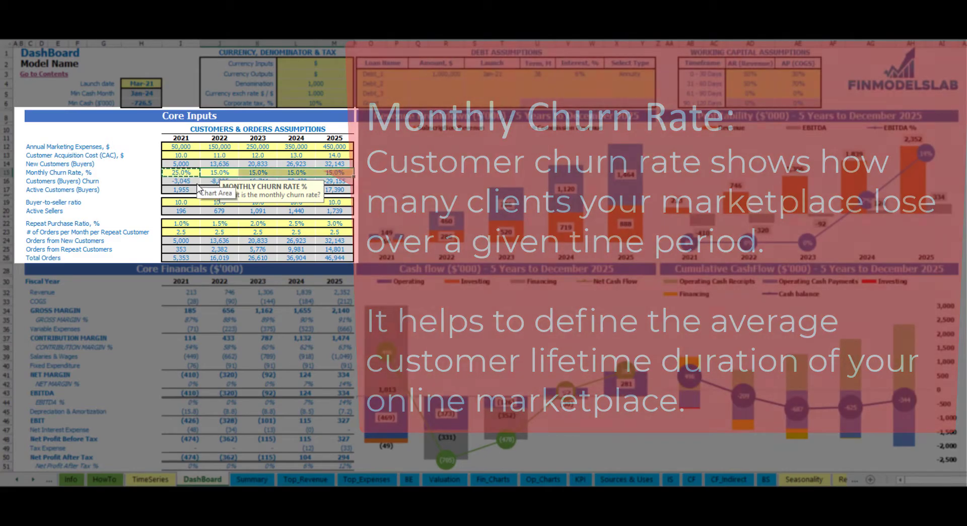
{"action": "key", "text": "Return"}
{"action": "left_click", "coordinate": [142, 163]}
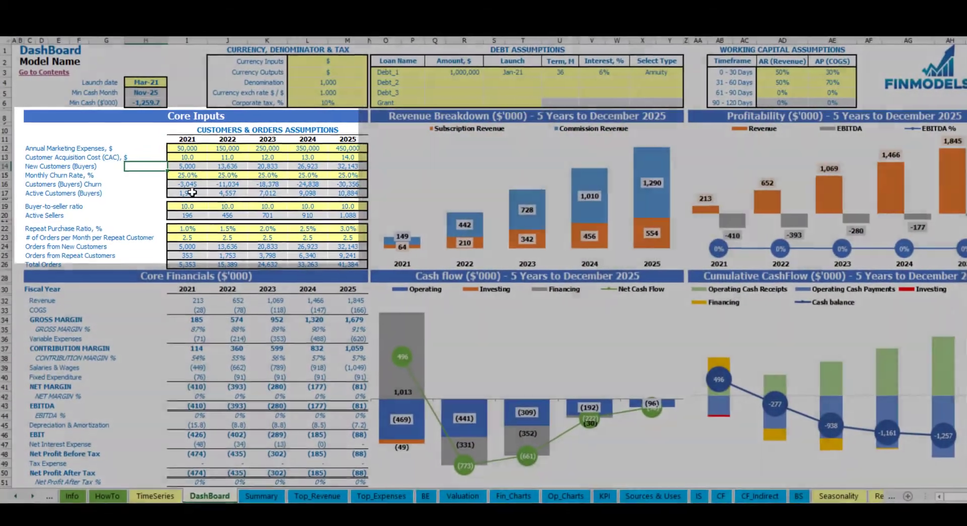
Review the yearly customer churn and the resulting active customers (buyers) from 2021 to 2025
{"action": "left_click", "coordinate": [188, 184]}
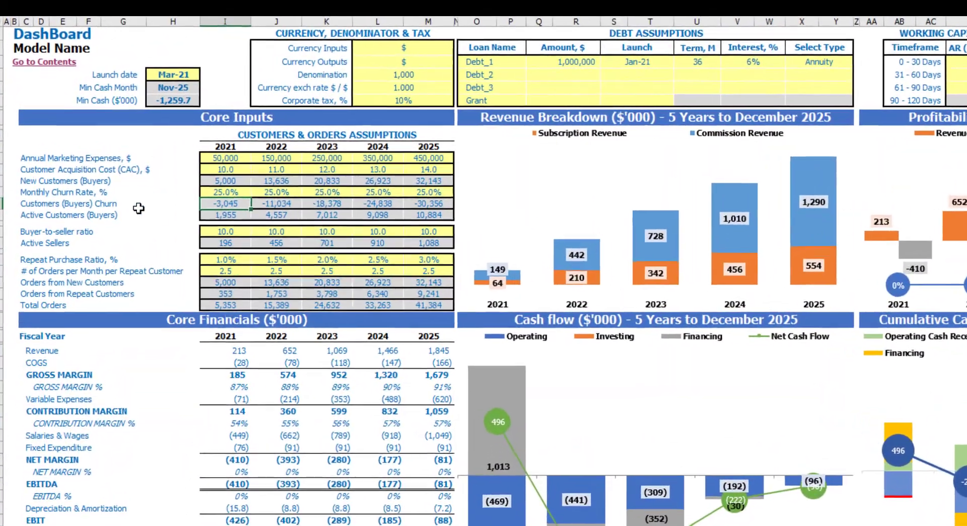
{"action": "left_click", "coordinate": [280, 203]}
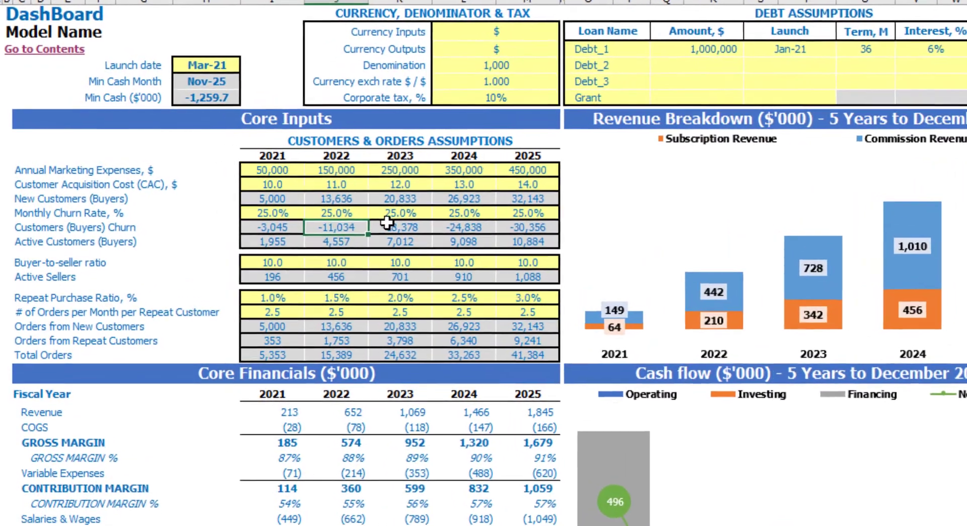
{"action": "left_click", "coordinate": [529, 228]}
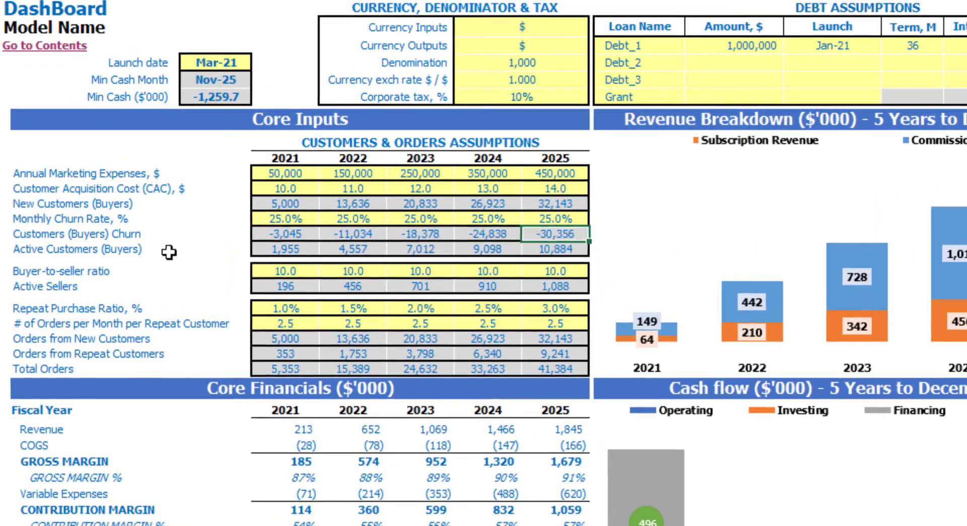
{"action": "left_click_drag", "start_coordinate": [23, 250], "coordinate": [542, 254]}
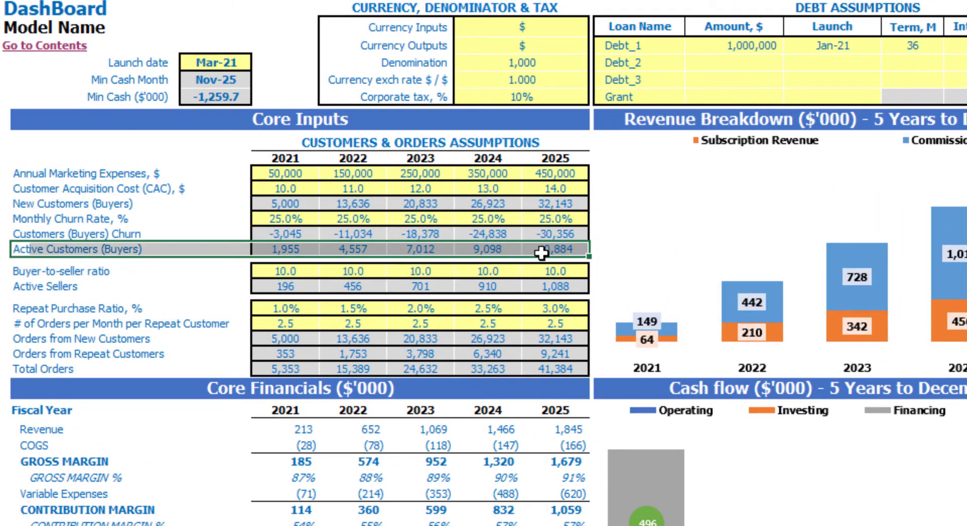
{"action": "left_click", "coordinate": [178, 201]}
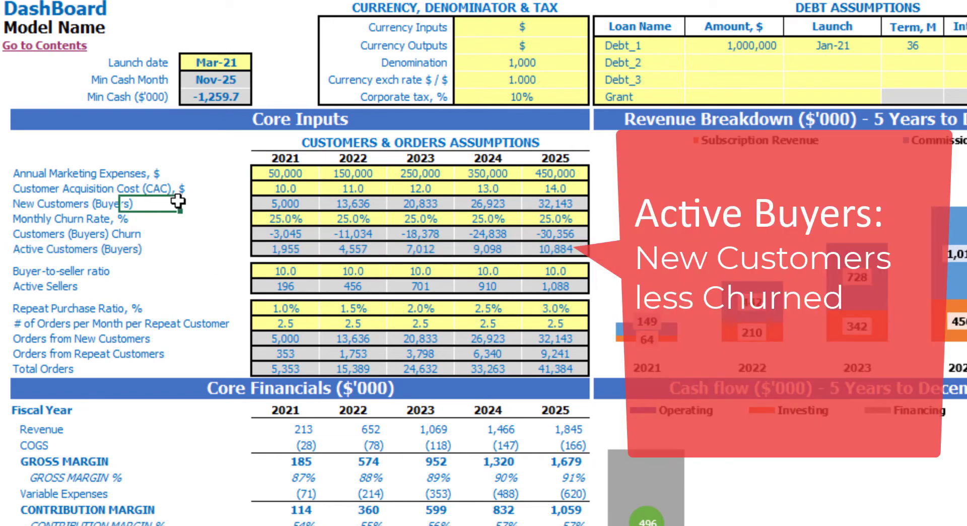
{"action": "left_click", "coordinate": [280, 249]}
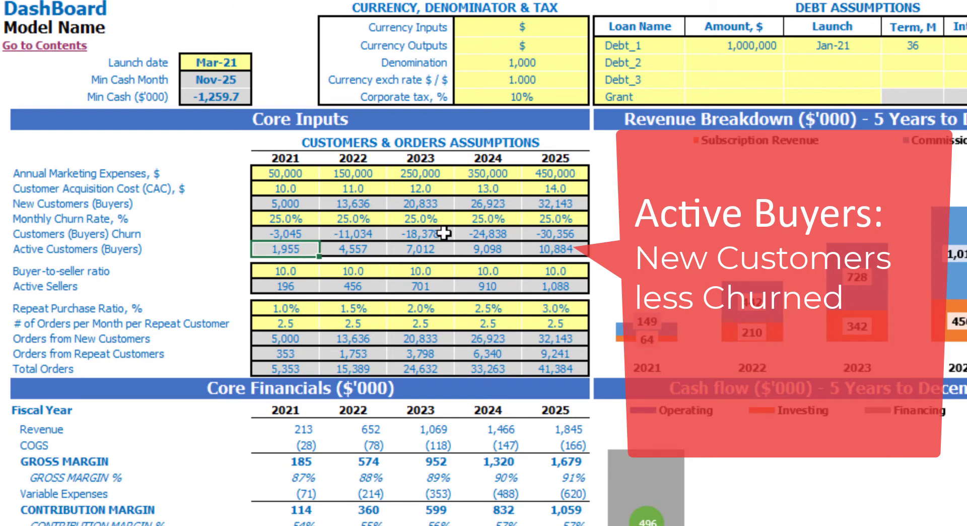
{"action": "left_click", "coordinate": [543, 248]}
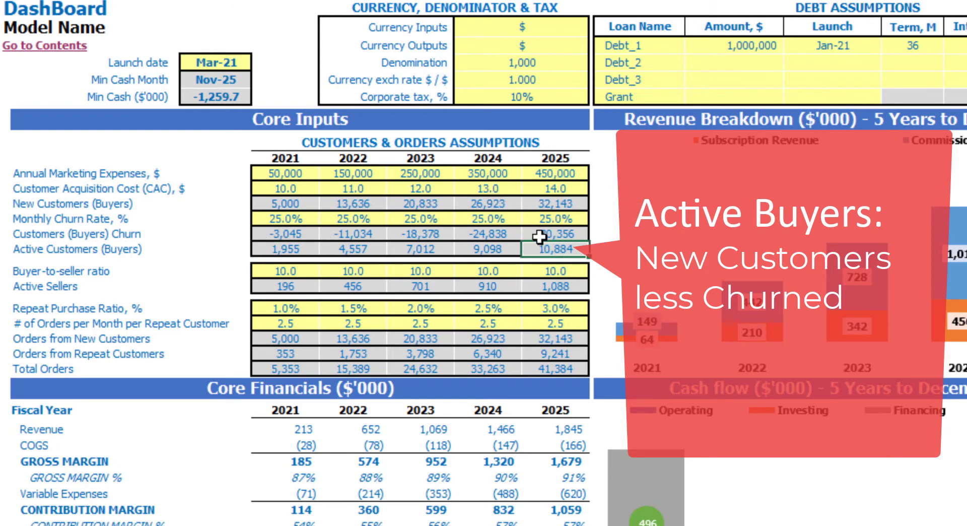
Examine the buyer-to-seller ratio, the calculated active sellers and the repeat purchase ratio inputs
{"action": "left_click", "coordinate": [204, 179]}
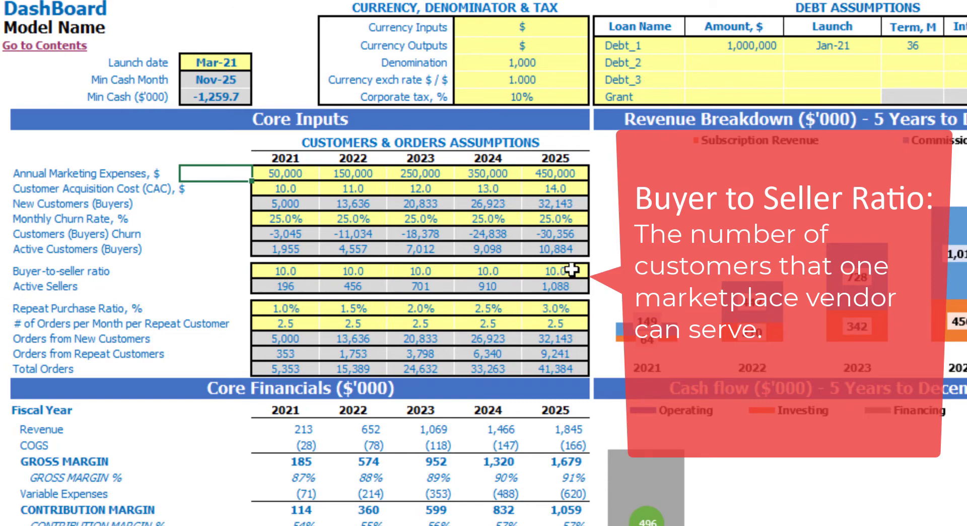
{"action": "left_click", "coordinate": [295, 272]}
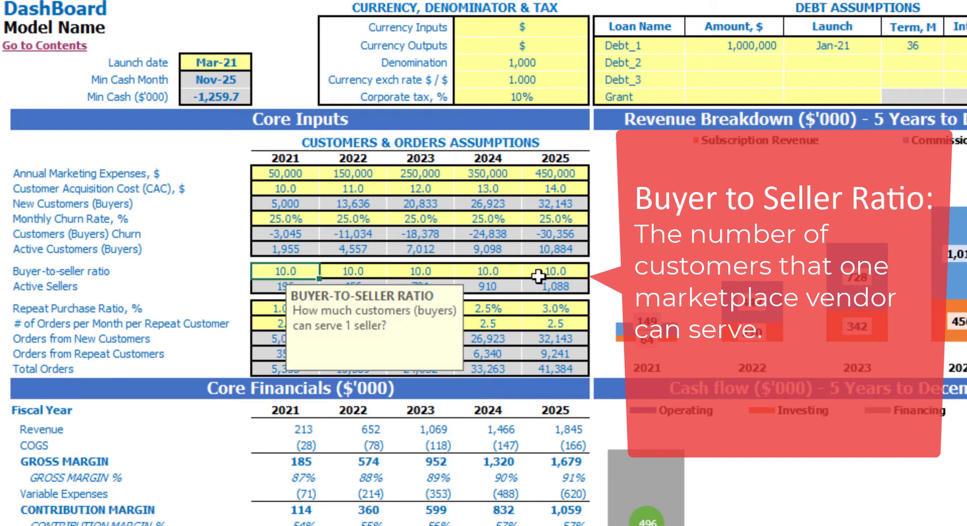
{"action": "left_click", "coordinate": [556, 286]}
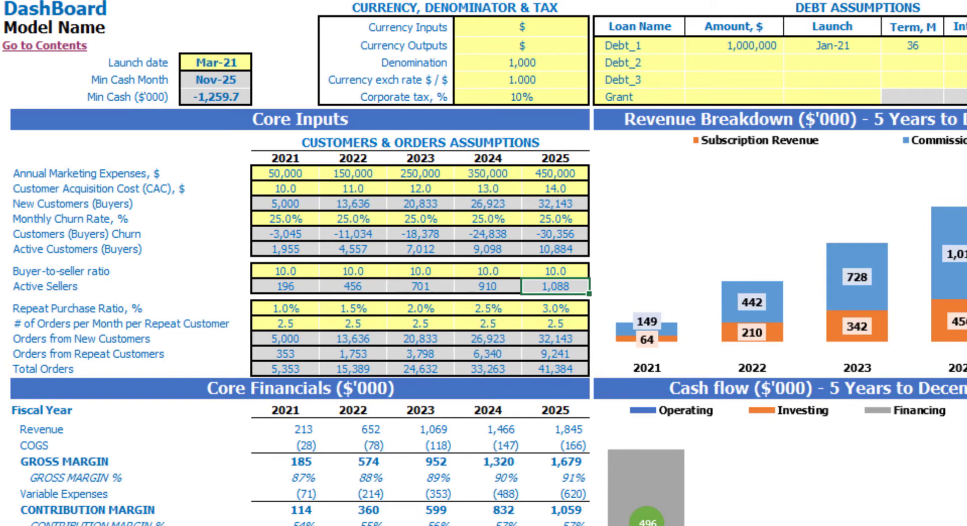
{"action": "left_click", "coordinate": [74, 288]}
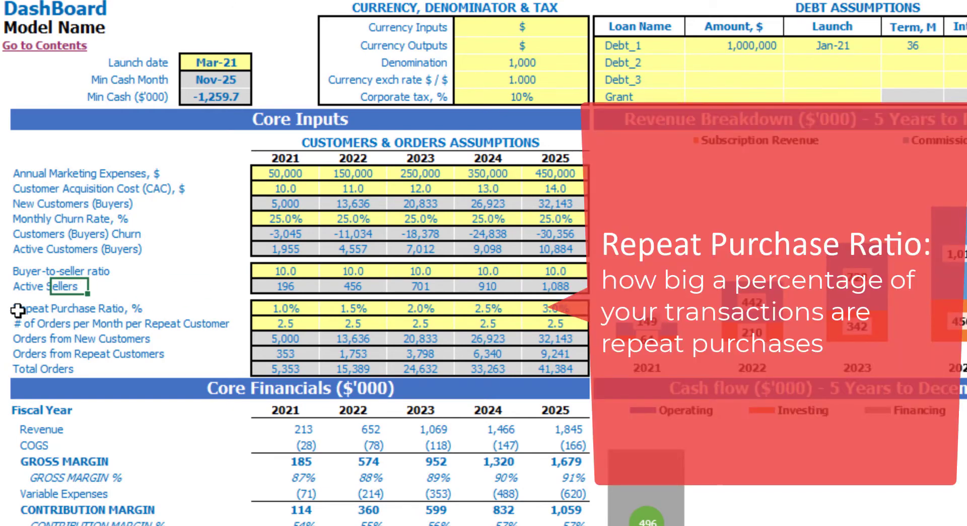
{"action": "left_click", "coordinate": [20, 309]}
{"action": "left_click", "coordinate": [165, 278]}
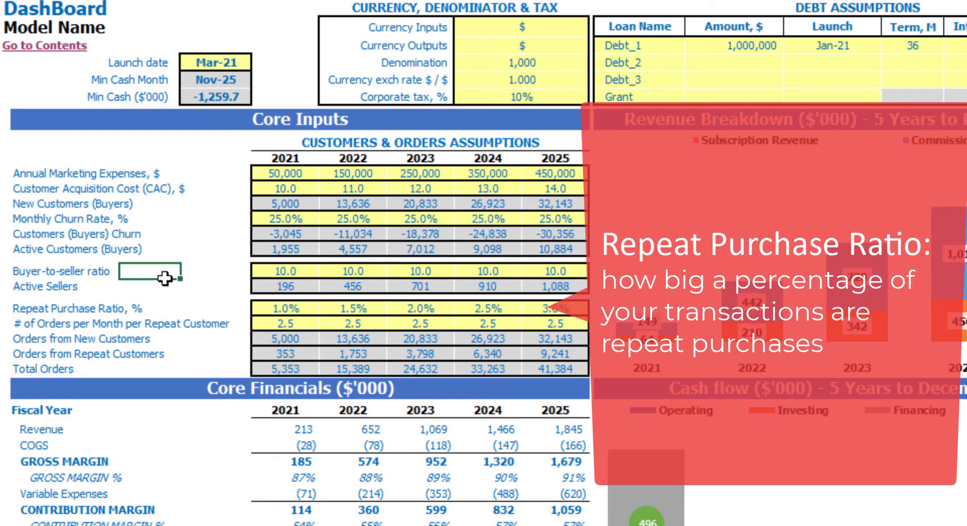
{"action": "left_click", "coordinate": [278, 315]}
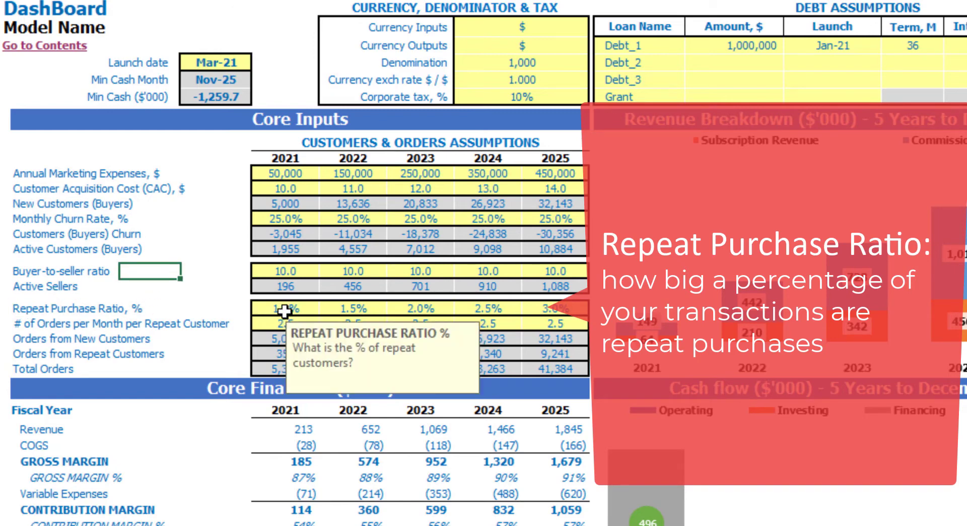
{"action": "left_click", "coordinate": [222, 286]}
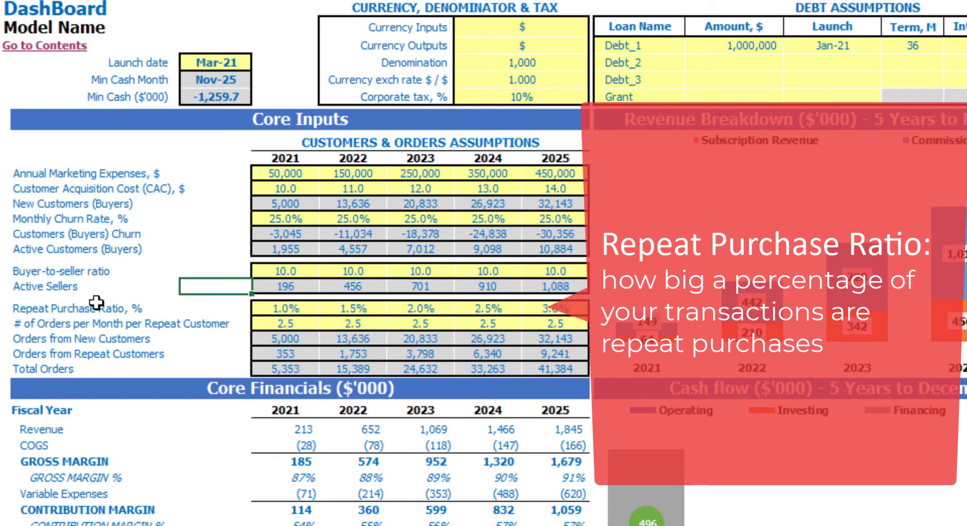
Try clearing the repeat purchase ratios for 2021 through 2025
{"action": "left_click", "coordinate": [258, 307]}
{"action": "left_click_drag", "start_coordinate": [258, 306], "coordinate": [555, 309]}
{"action": "key", "text": "Delete"}
{"action": "key", "text": "Left"}
{"action": "key", "text": "ctrl+z"}
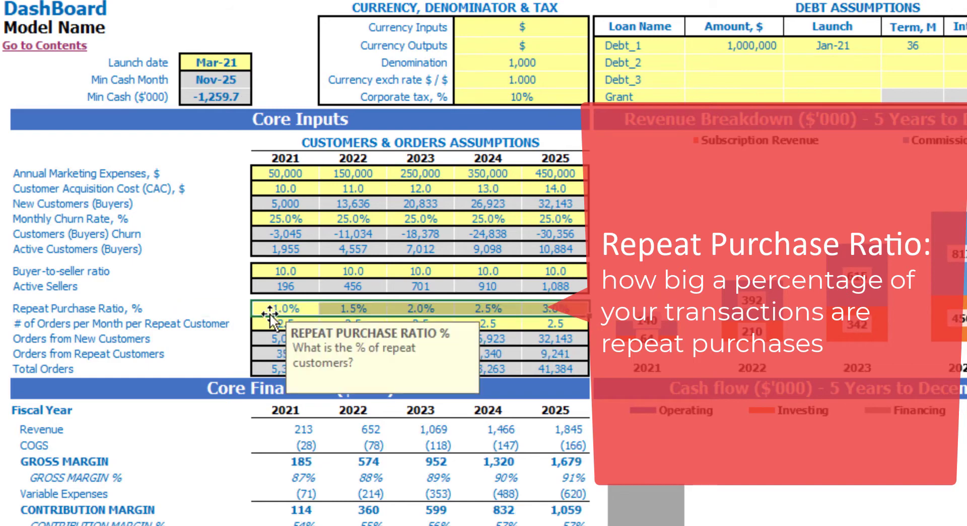
Enter a formula for the 2022 repeat purchase ratio that adds 0.01 to the 2021 ratio
{"action": "left_click", "coordinate": [216, 275]}
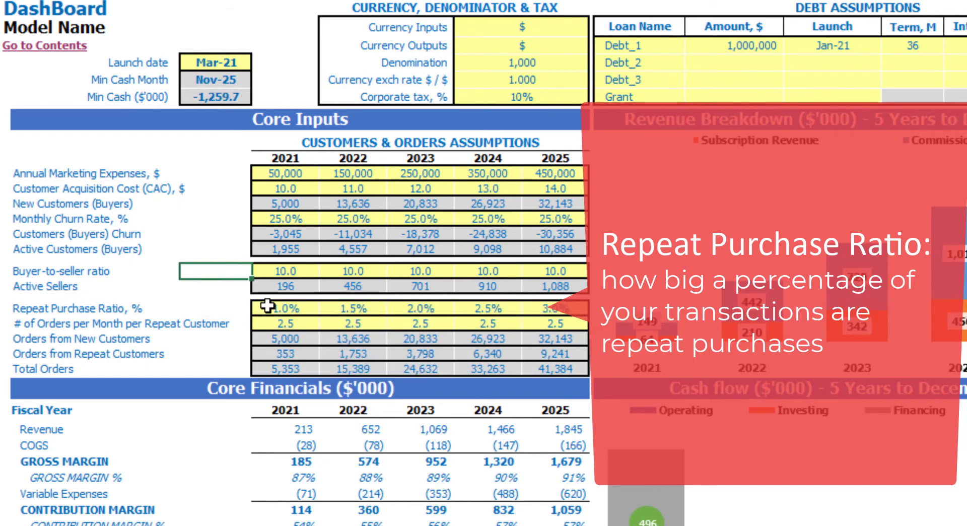
{"action": "left_click", "coordinate": [277, 306]}
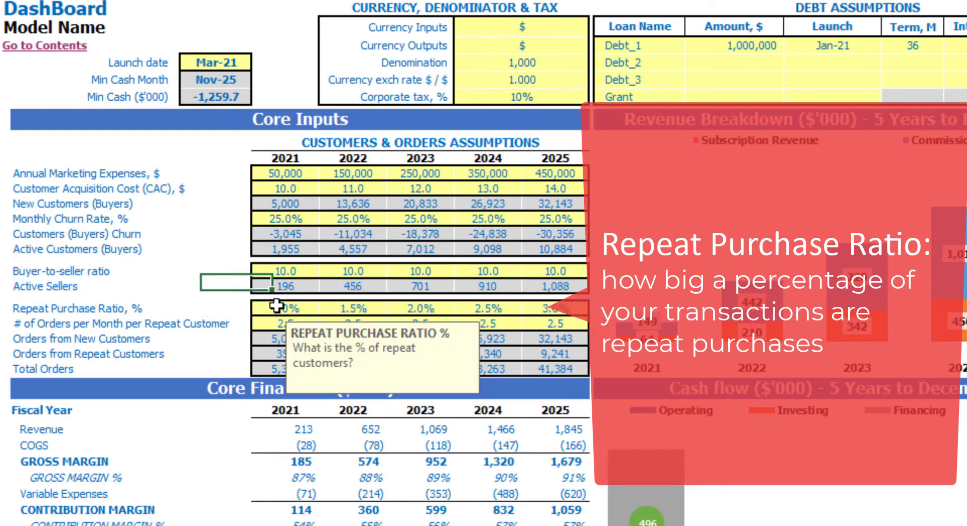
{"action": "key", "text": "Right"}
{"action": "key", "text": "Down"}
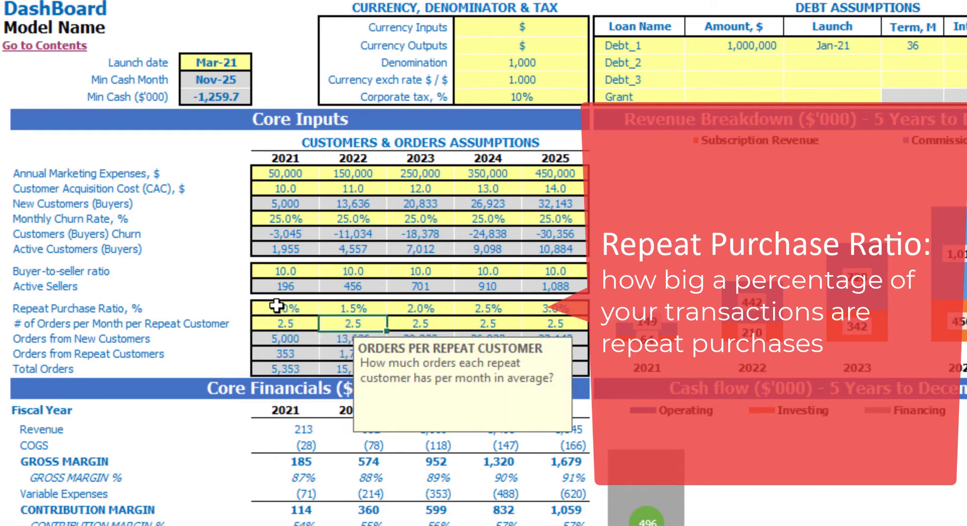
{"action": "key", "text": "Up"}
{"action": "type", "text": "="}
{"action": "key", "text": "Left"}
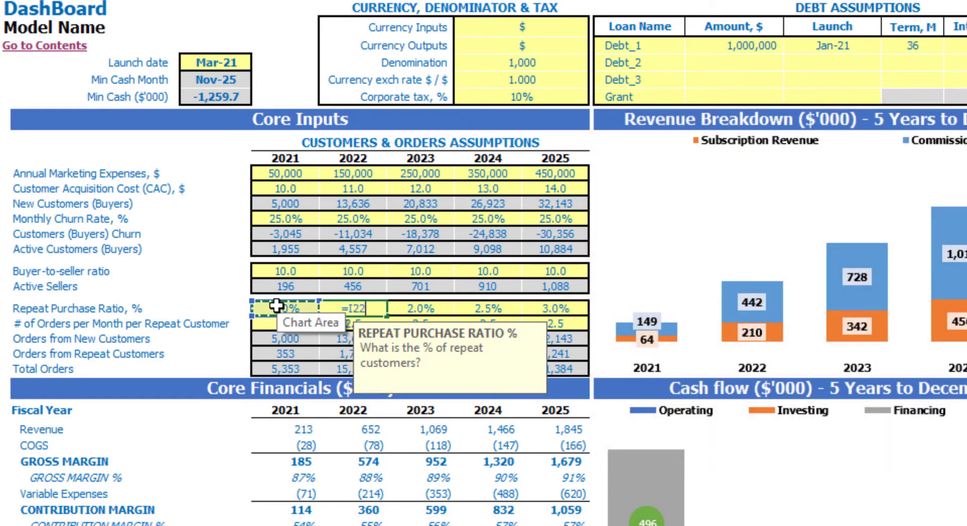
{"action": "type", "text": "+0.01"}
{"action": "key", "text": "Return"}
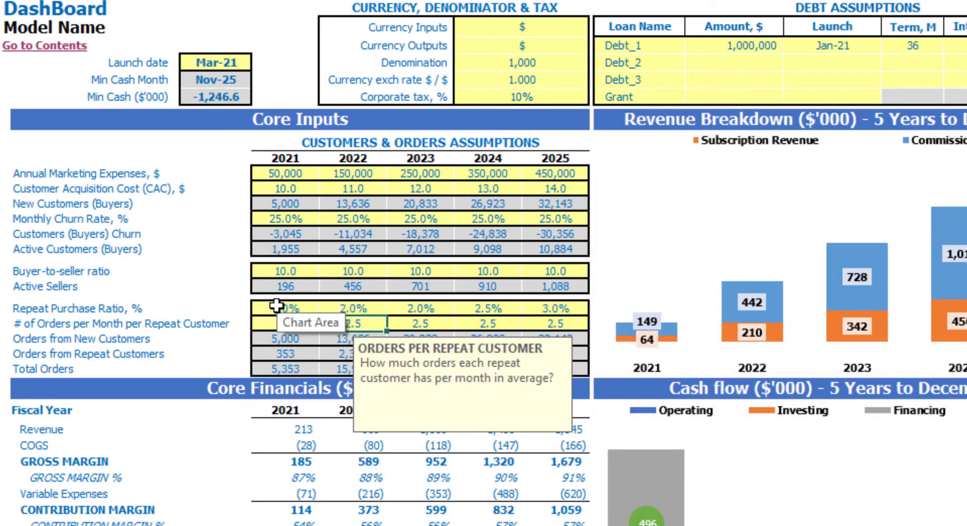
Copy the 2022 repeat purchase ratio formula to 2023 through 2025
{"action": "key", "text": "Up"}
{"action": "key", "text": "ctrl+c"}
{"action": "key", "text": "Right"}
{"action": "key", "text": "shift+Right"}
{"action": "key", "text": "shift+Right"}
{"action": "key", "text": "ctrl+v"}
{"action": "left_click", "coordinate": [174, 270]}
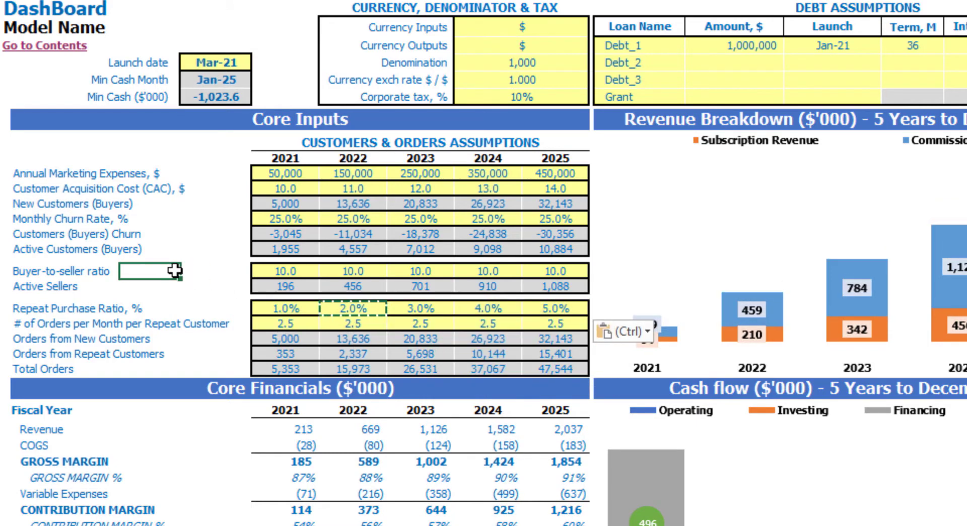
Set the orders per month per repeat customer to 2 for 2021 and, by formula, to the previous year plus 1 for 2022
{"action": "left_click", "coordinate": [21, 323]}
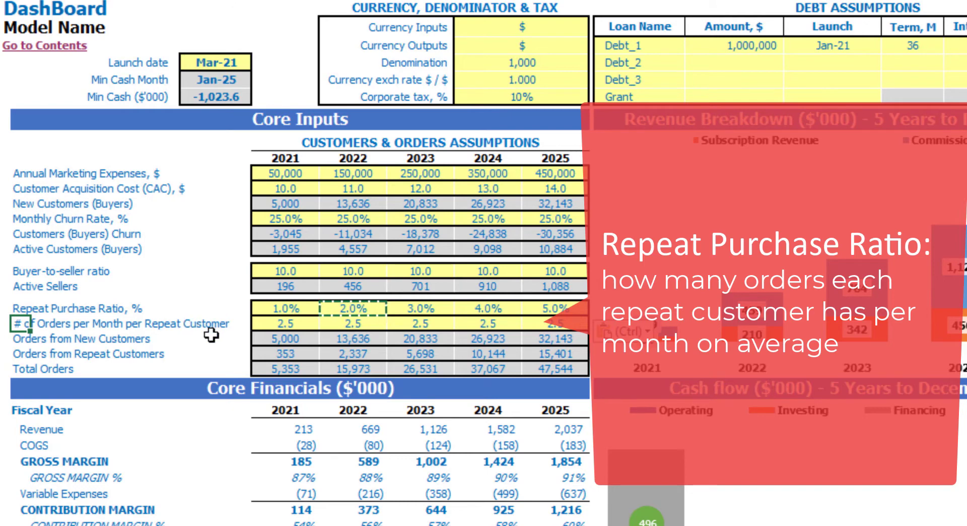
{"action": "left_click", "coordinate": [287, 328]}
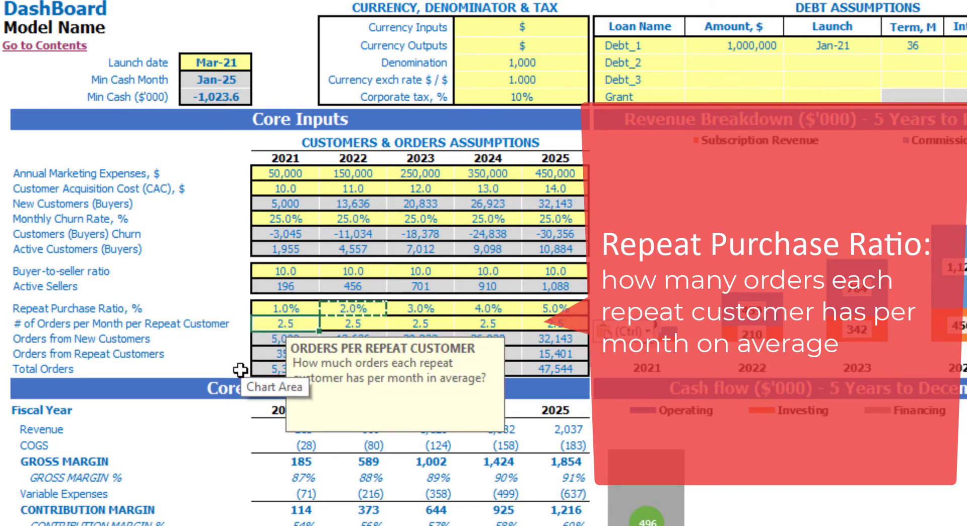
{"action": "type", "text": "2"}
{"action": "key", "text": "Tab"}
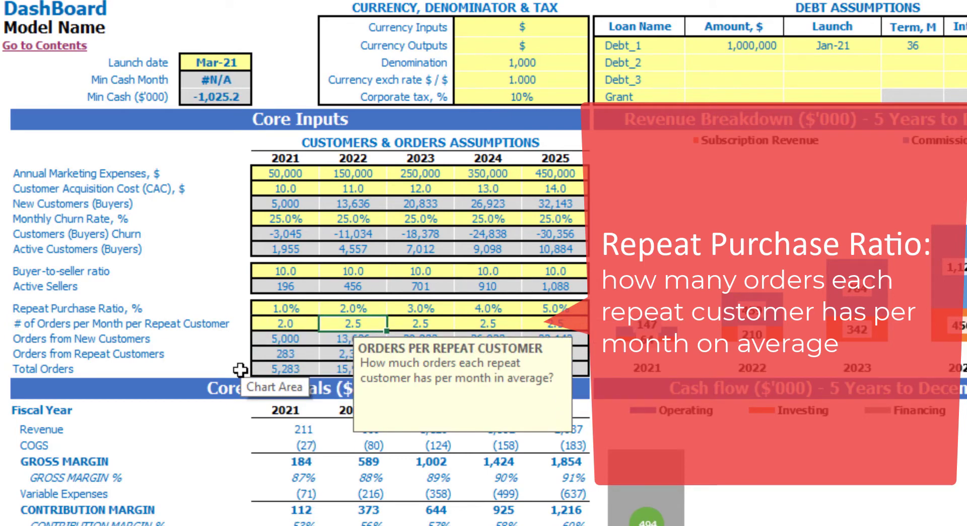
{"action": "type", "text": "="}
{"action": "key", "text": "Left"}
{"action": "key", "text": "Return"}
Copy the 2022 formula for orders per month per repeat customer to 2023 through 2025
{"action": "key", "text": "Up"}
{"action": "key", "text": "ctrl+c"}
{"action": "key", "text": "Right"}
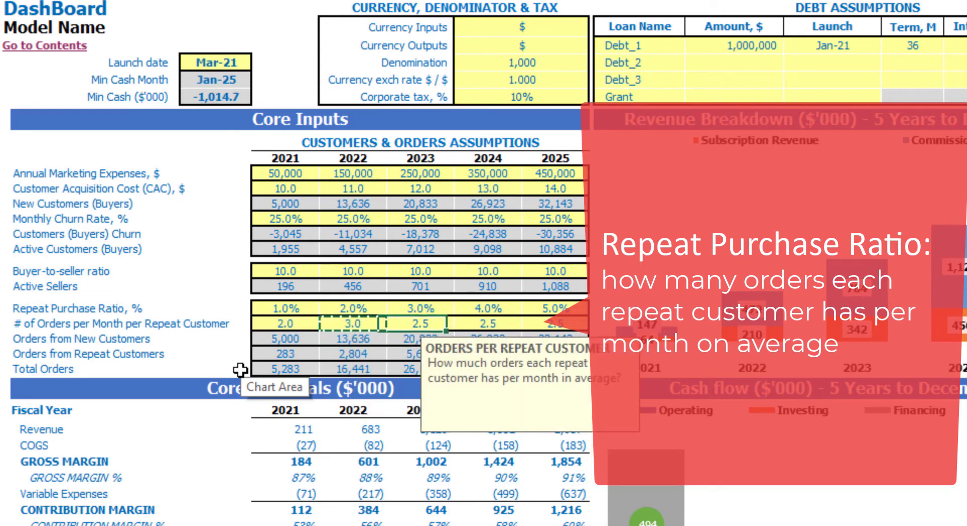
{"action": "key", "text": "shift+Right"}
{"action": "key", "text": "shift+Right"}
{"action": "key", "text": "ctrl+v"}
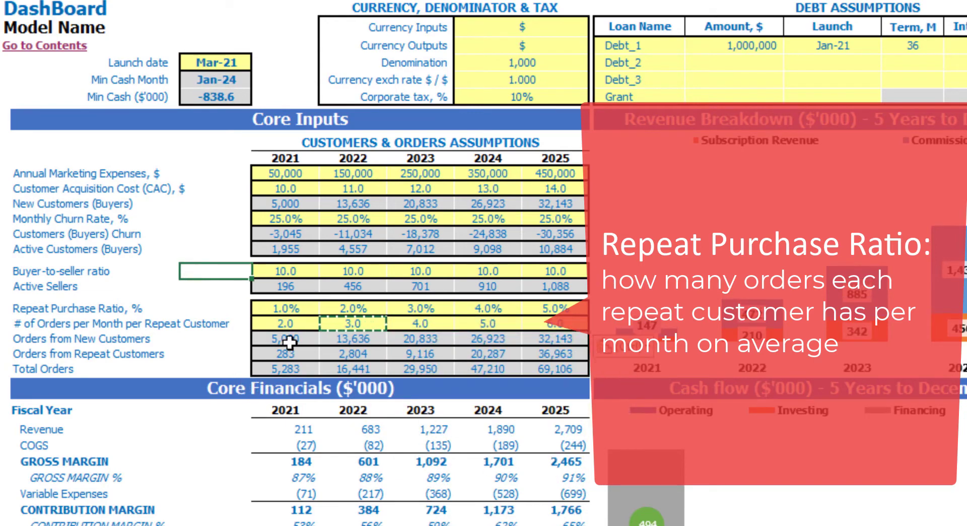
Inspect the formulas behind the 2021 and 2022 orders from new customers
{"action": "left_click", "coordinate": [316, 342]}
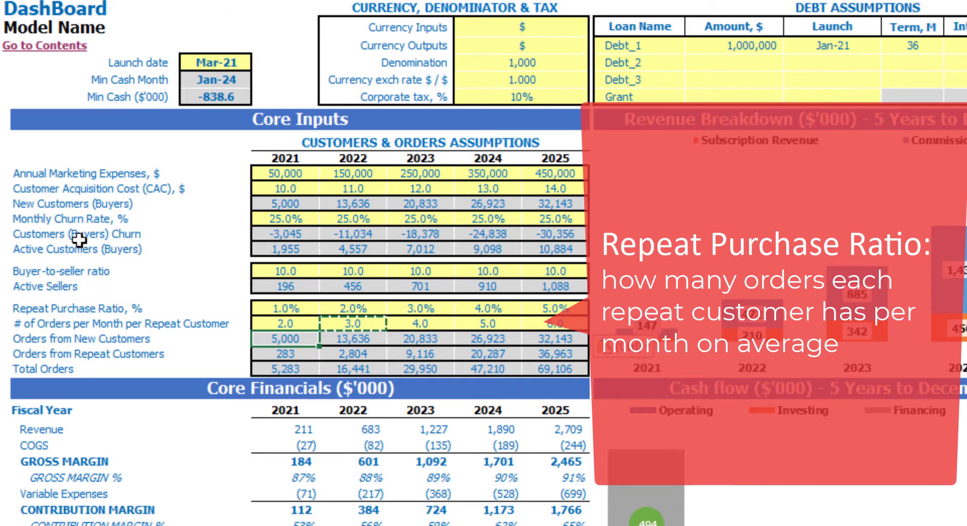
{"action": "key", "text": "F2"}
{"action": "key", "text": "Escape"}
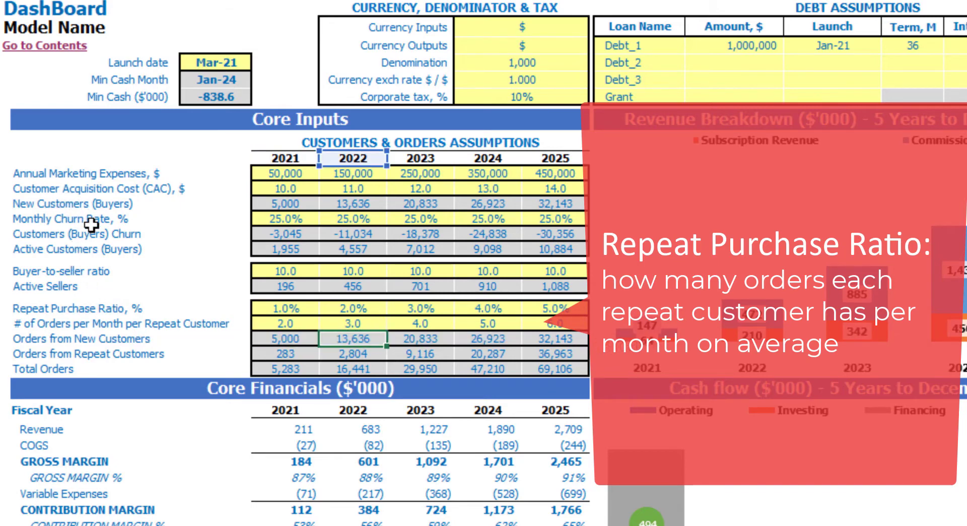
{"action": "key", "text": "Right"}
{"action": "key", "text": "Left"}
{"action": "key", "text": "F2"}
{"action": "key", "text": "Escape"}
Inspect the 2021 and 2022 formulas for orders from repeat customers and review the row through 2025
{"action": "key", "text": "Down"}
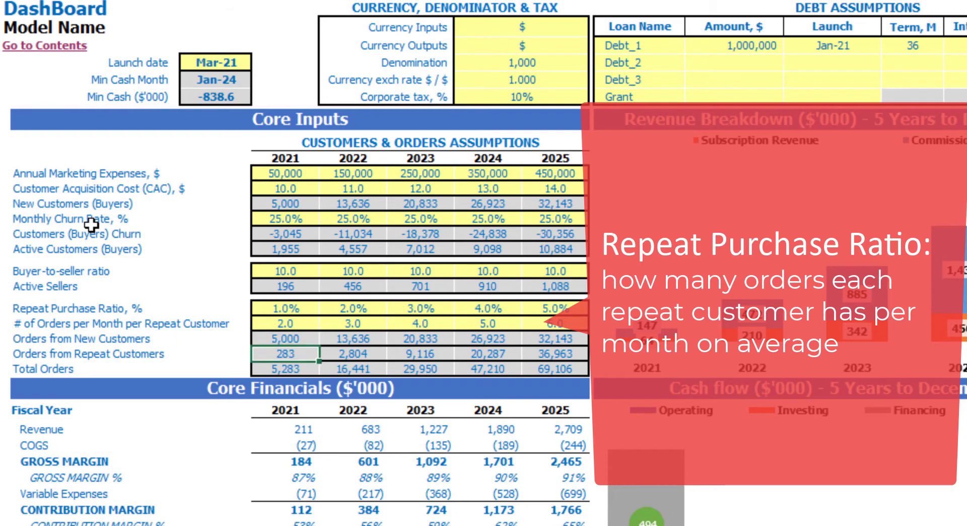
{"action": "key", "text": "F2"}
{"action": "key", "text": "Escape"}
{"action": "key", "text": "Right"}
{"action": "key", "text": "F2"}
{"action": "key", "text": "Escape"}
{"action": "key", "text": "Right"}
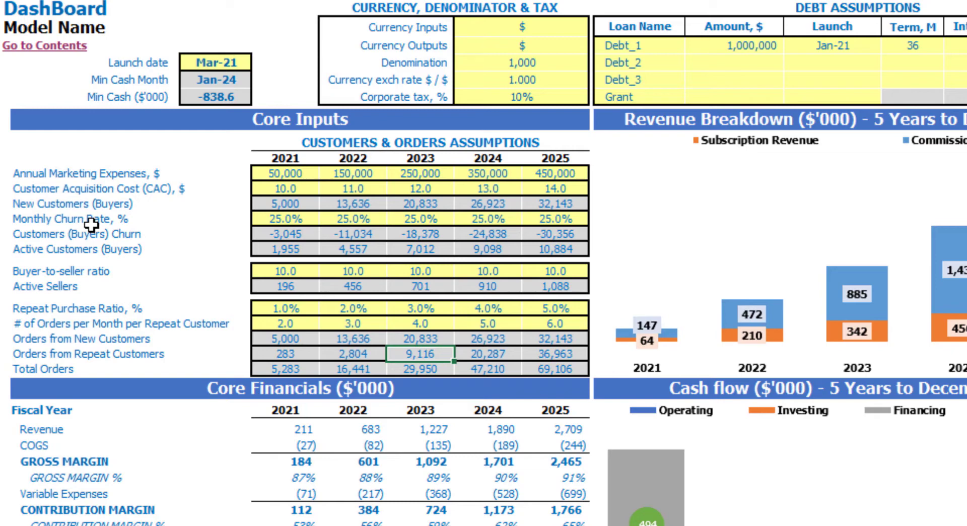
{"action": "key", "text": "Right"}
{"action": "key", "text": "Right"}
Review the calculated total orders for each year from 2021 to 2025
{"action": "key", "text": "Down"}
{"action": "key", "text": "Left"}
{"action": "key", "text": "Left"}
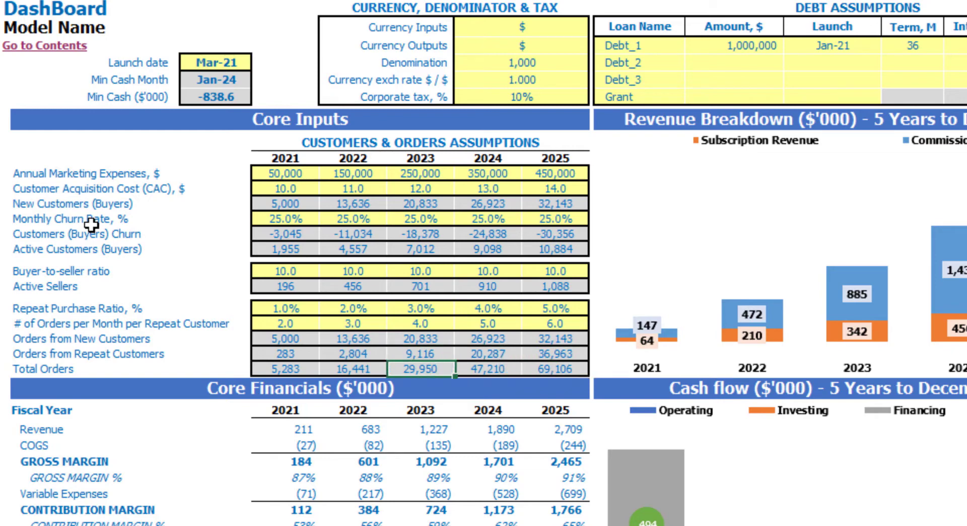
{"action": "key", "text": "Left"}
{"action": "key", "text": "Left"}
{"action": "key", "text": "Left"}
{"action": "key", "text": "Right"}
{"action": "key", "text": "Right"}
{"action": "key", "text": "Right"}
{"action": "key", "text": "Right"}
{"action": "key", "text": "Right"}
{"action": "key", "text": "Left"}
{"action": "key", "text": "Left"}
{"action": "key", "text": "Left"}
{"action": "key", "text": "Left"}
{"action": "key", "text": "Left"}
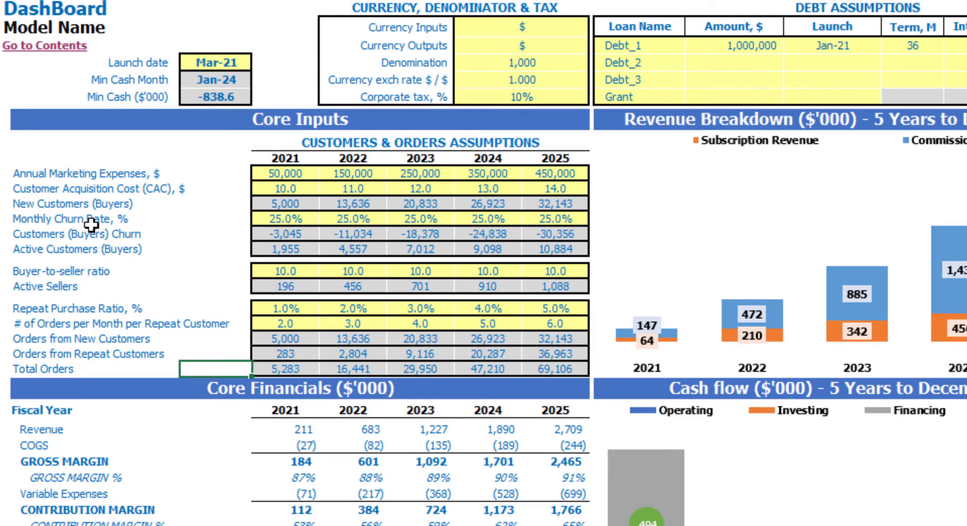
{"action": "left_click", "coordinate": [290, 367]}
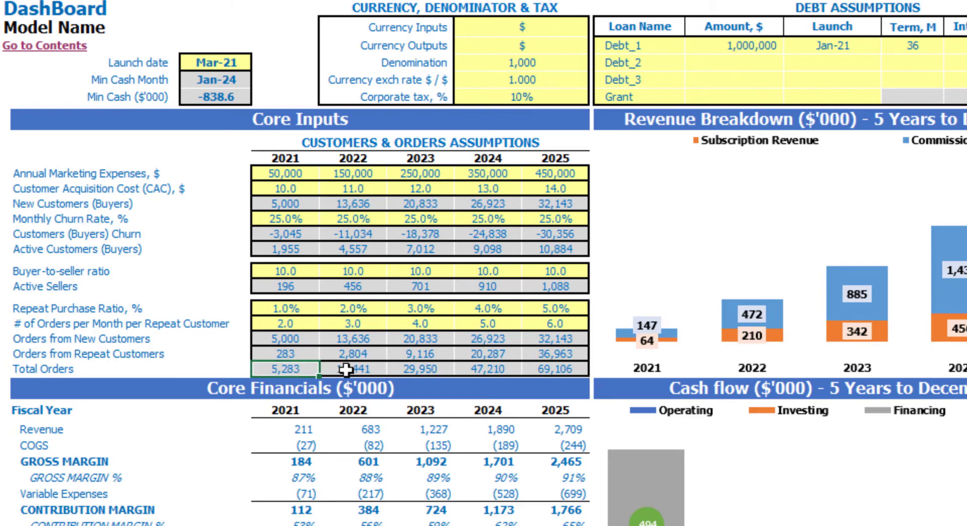
{"action": "left_click", "coordinate": [426, 366]}
{"action": "left_click", "coordinate": [549, 368]}
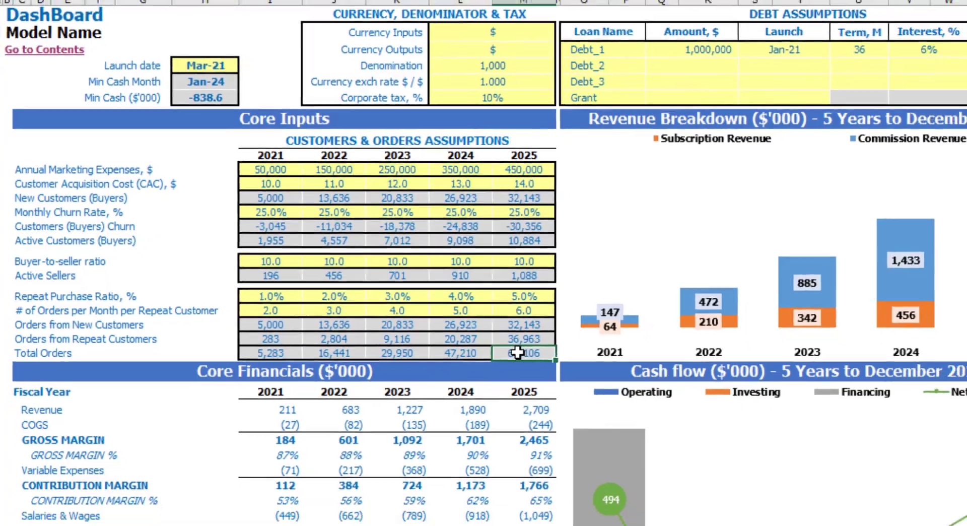
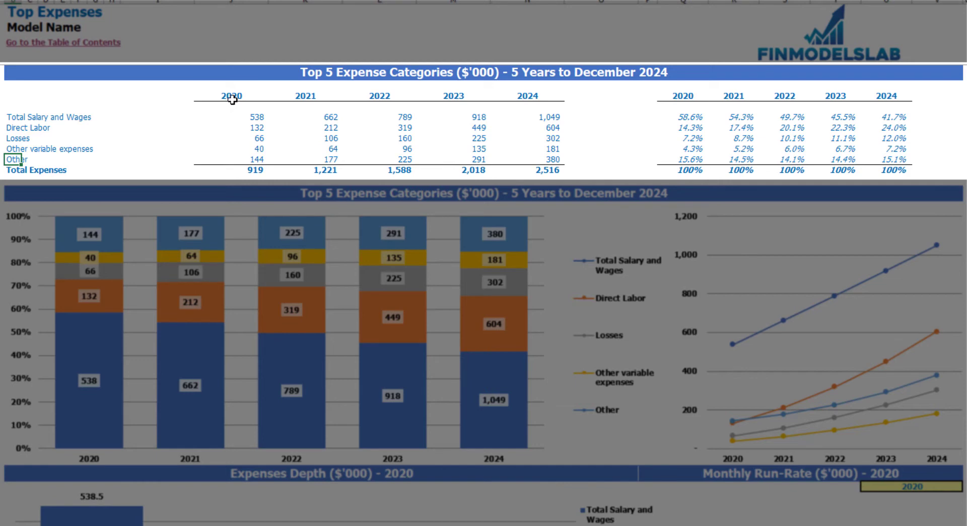
On the Top Expenses sheet, examine the top five expense categories, their yearly totals and percentage shares for 2020 to 2024
{"action": "left_click_drag", "start_coordinate": [231, 98], "coordinate": [514, 167]}
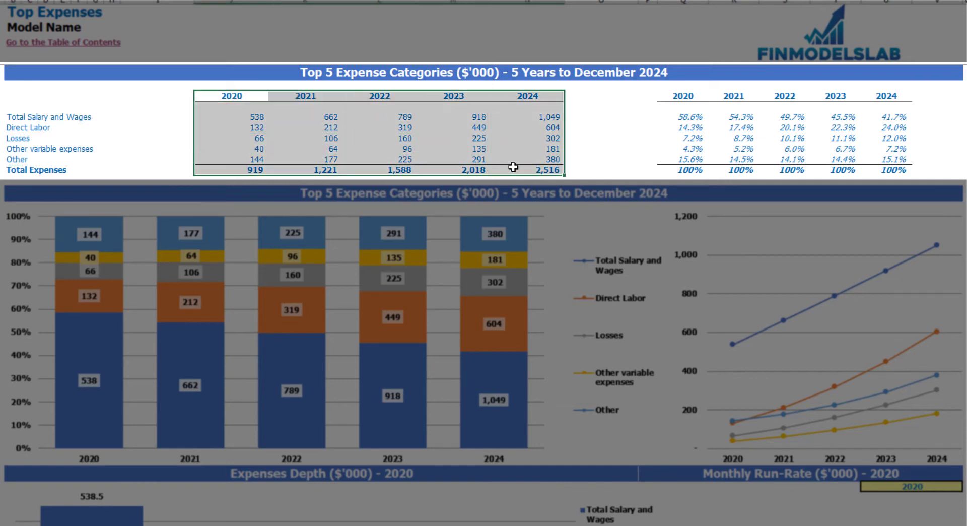
{"action": "left_click", "coordinate": [256, 173]}
{"action": "left_click_drag", "start_coordinate": [256, 172], "coordinate": [524, 170]}
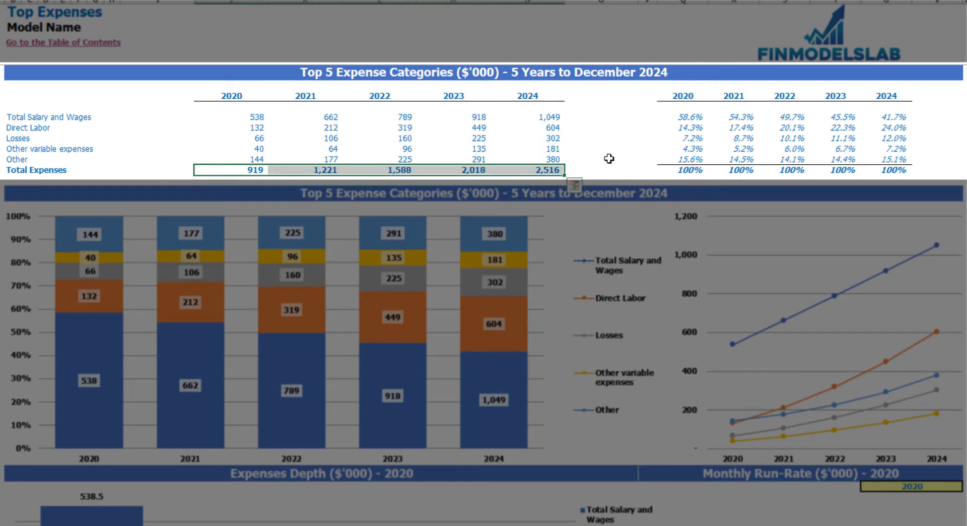
{"action": "left_click_drag", "start_coordinate": [684, 98], "coordinate": [903, 161]}
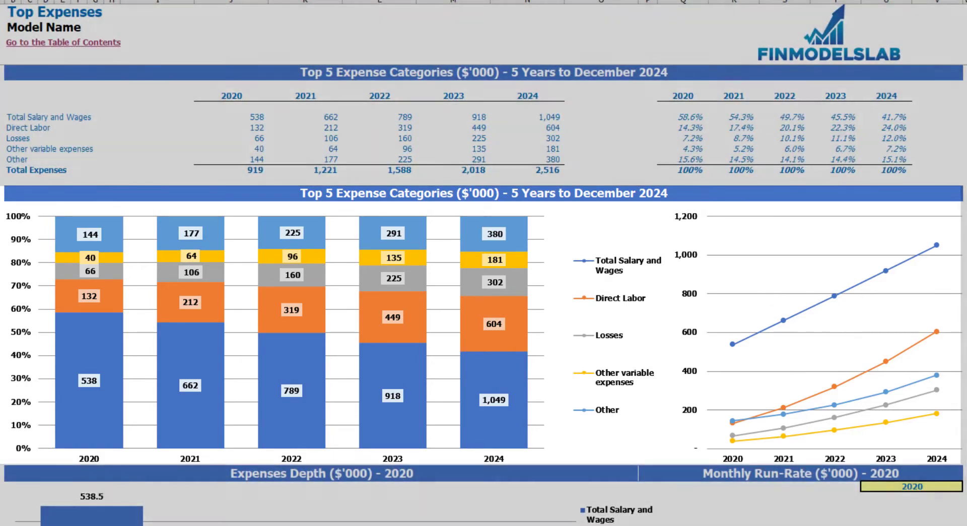
Set the year of the Expenses Depth and Monthly Run-Rate charts to 2021 and view the Expenses Bridge chart
{"action": "scroll", "coordinate": [484, 303], "scroll_direction": "down", "scroll_amount": 10}
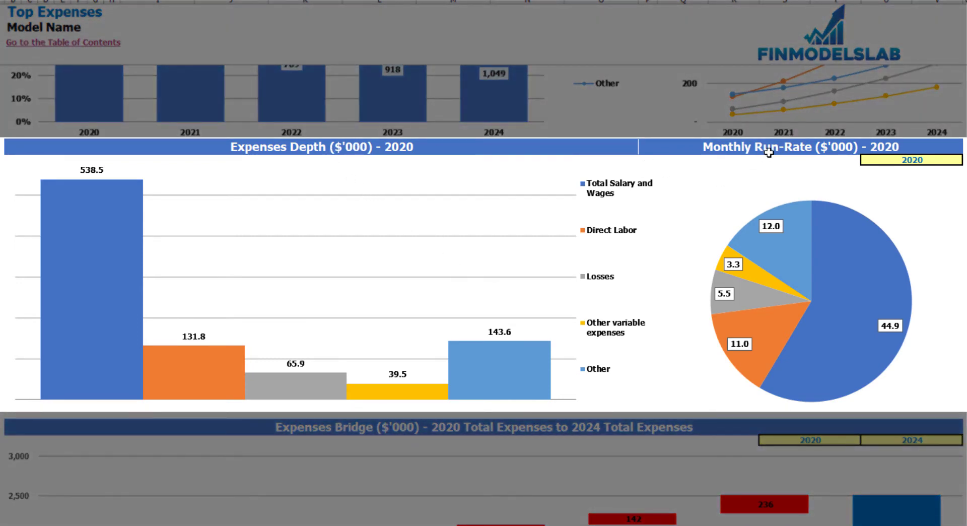
{"action": "left_click", "coordinate": [959, 159]}
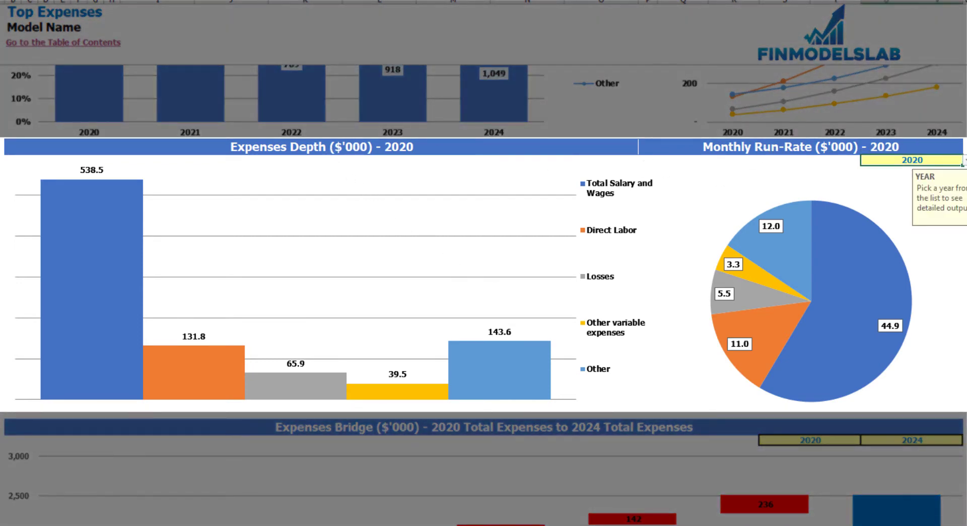
{"action": "left_click", "coordinate": [965, 160]}
{"action": "left_click", "coordinate": [877, 184]}
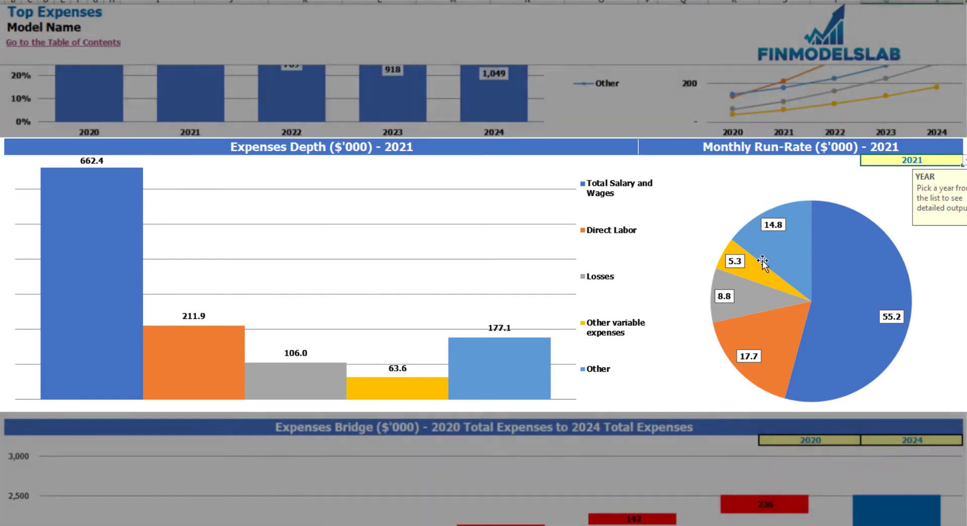
{"action": "scroll", "coordinate": [796, 302], "scroll_direction": "down", "scroll_amount": 5}
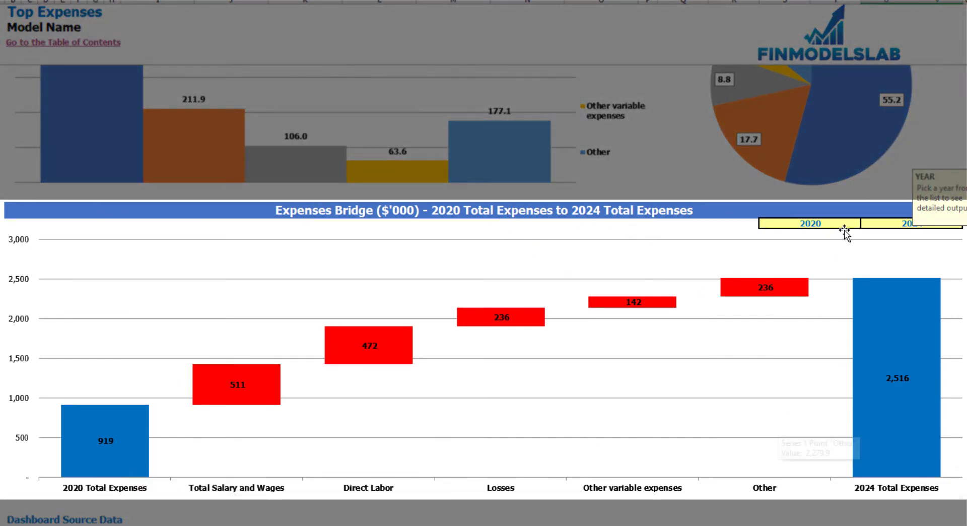
Check the first-year and last-year options available for the Expenses Bridge chart
{"action": "left_click", "coordinate": [851, 223]}
{"action": "left_click", "coordinate": [938, 223]}
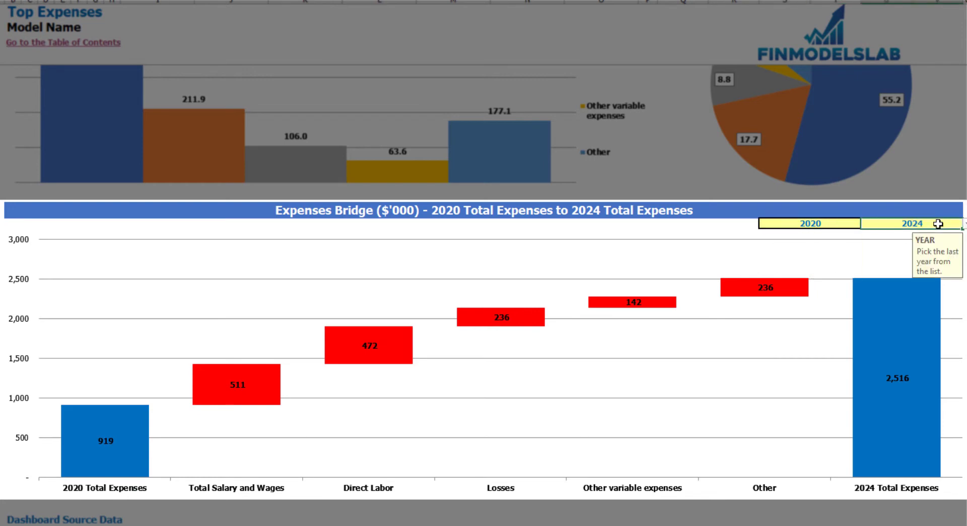
{"action": "left_click", "coordinate": [848, 221]}
{"action": "left_click", "coordinate": [866, 224]}
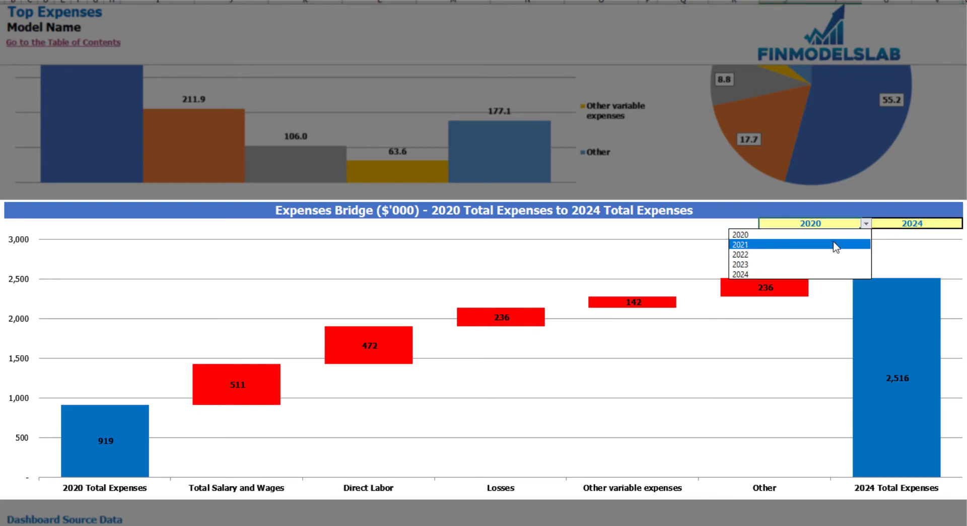
{"action": "key", "text": "Escape"}
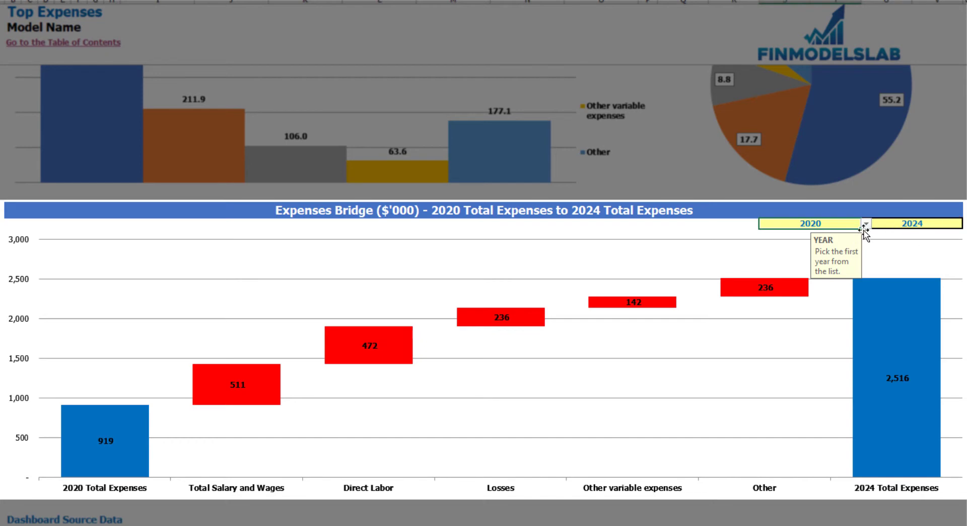
{"action": "left_click", "coordinate": [949, 222]}
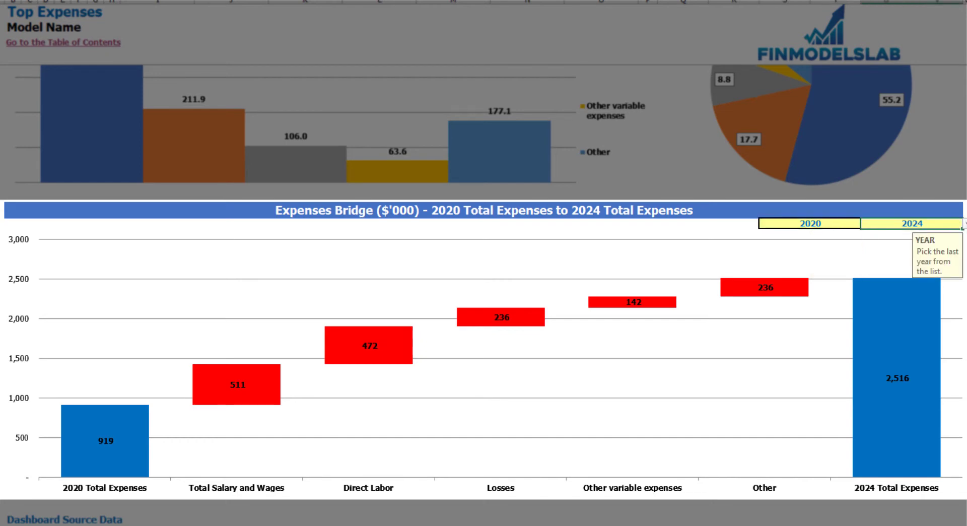
{"action": "key", "text": "alt+Down"}
{"action": "key", "text": "Escape"}
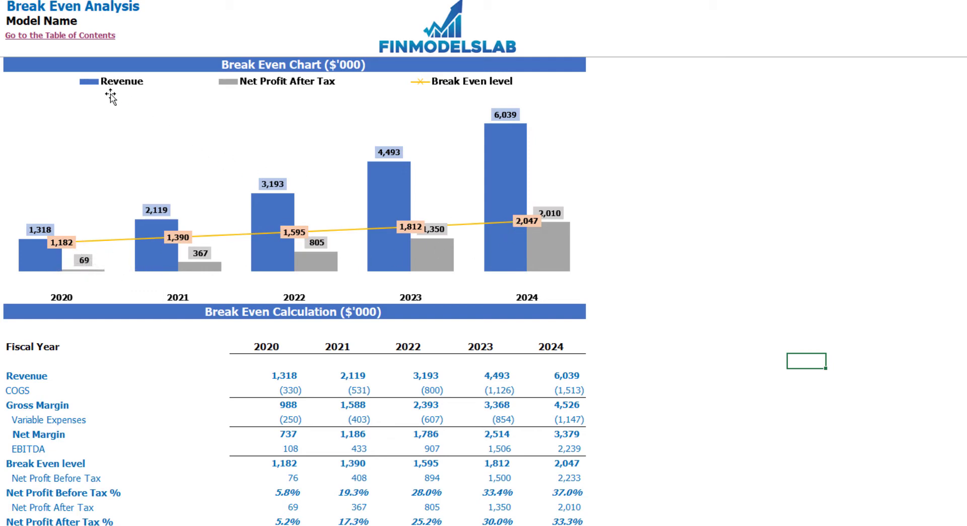
Review the Break Even Chart and, on the Valuation sheet, the costs of loans and equity, their resource shares and the WACC
{"action": "mouse_move", "coordinate": [160, 229]}
{"action": "mouse_move", "coordinate": [268, 213]}
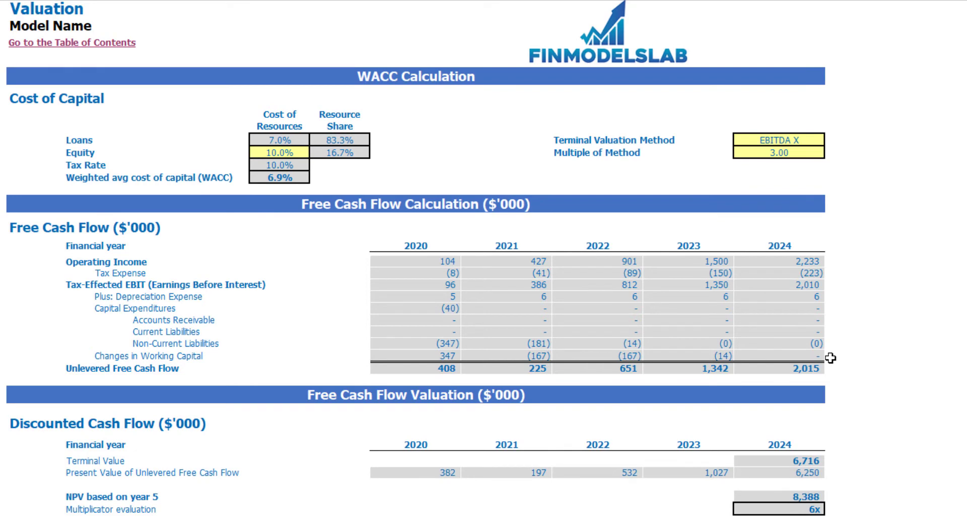
{"action": "left_click", "coordinate": [272, 152]}
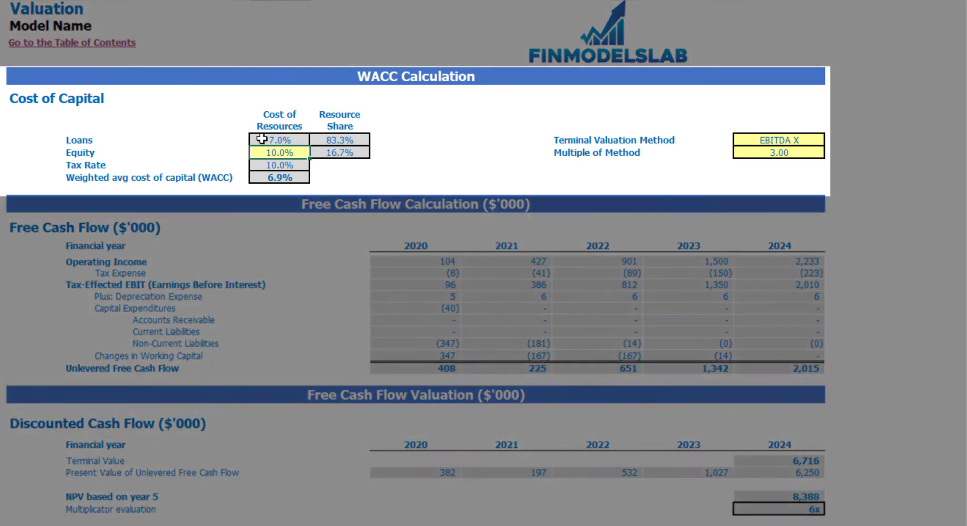
{"action": "left_click", "coordinate": [259, 138]}
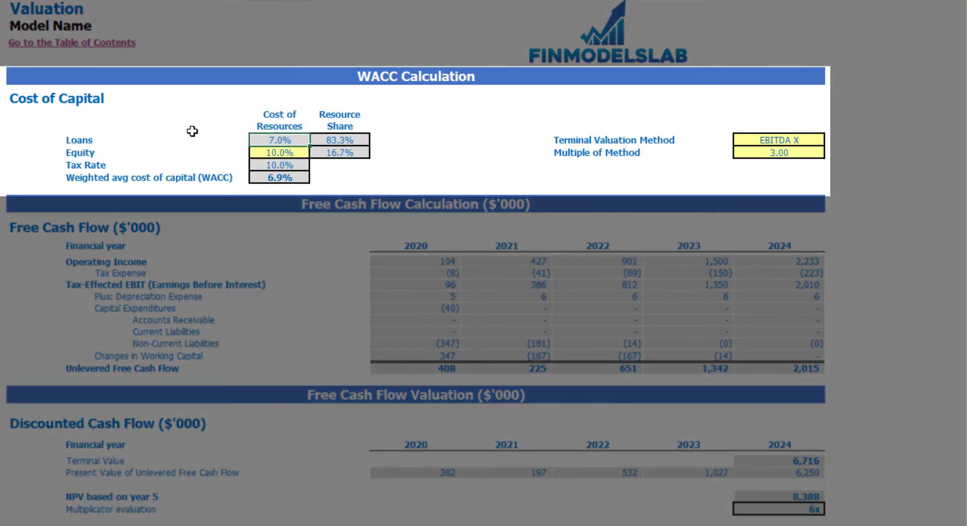
{"action": "left_click_drag", "start_coordinate": [340, 140], "coordinate": [346, 151]}
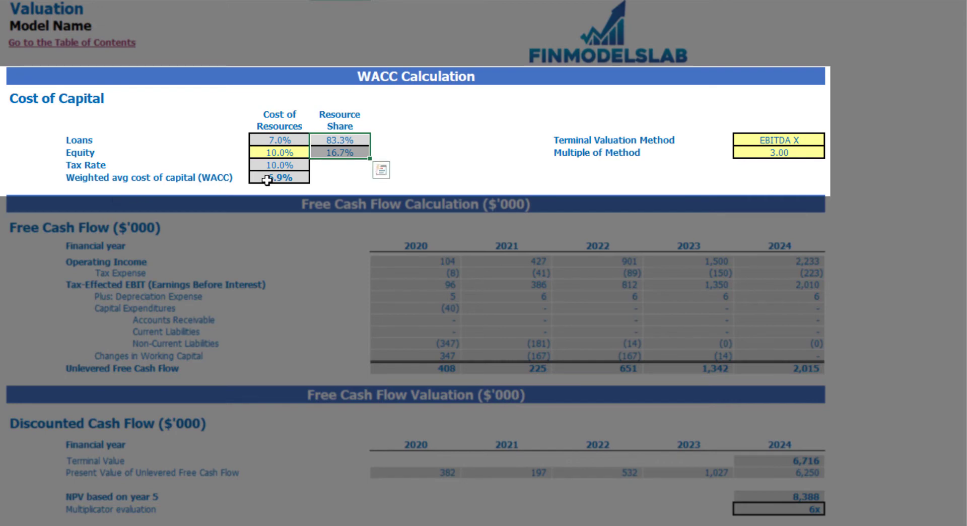
{"action": "left_click", "coordinate": [287, 177]}
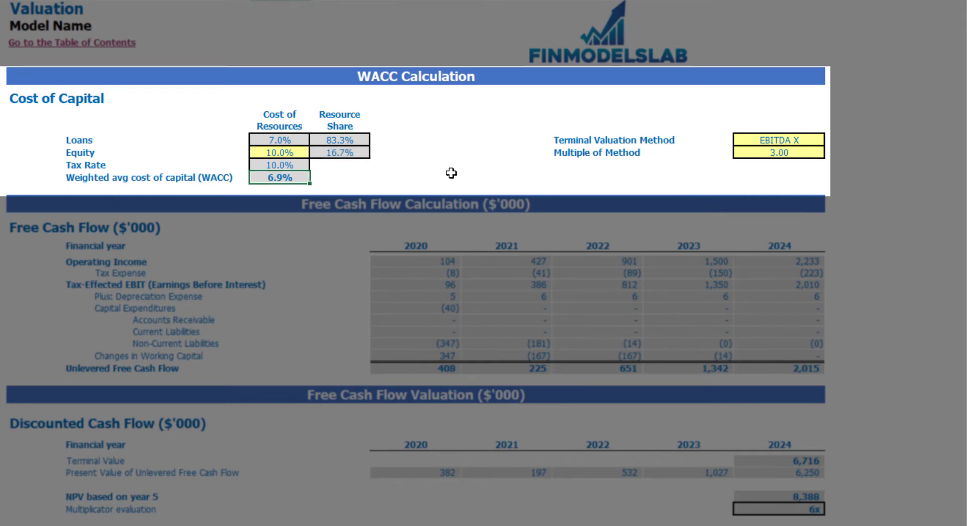
Set the Terminal Valuation Method to Revenue X and check the Multiple of Method
{"action": "left_click", "coordinate": [792, 141]}
{"action": "left_click", "coordinate": [832, 141]}
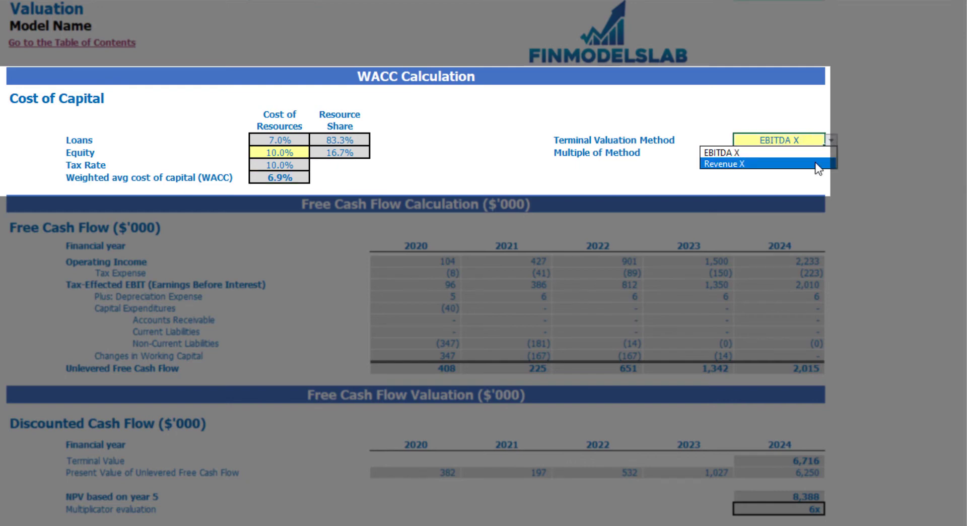
{"action": "left_click", "coordinate": [818, 160]}
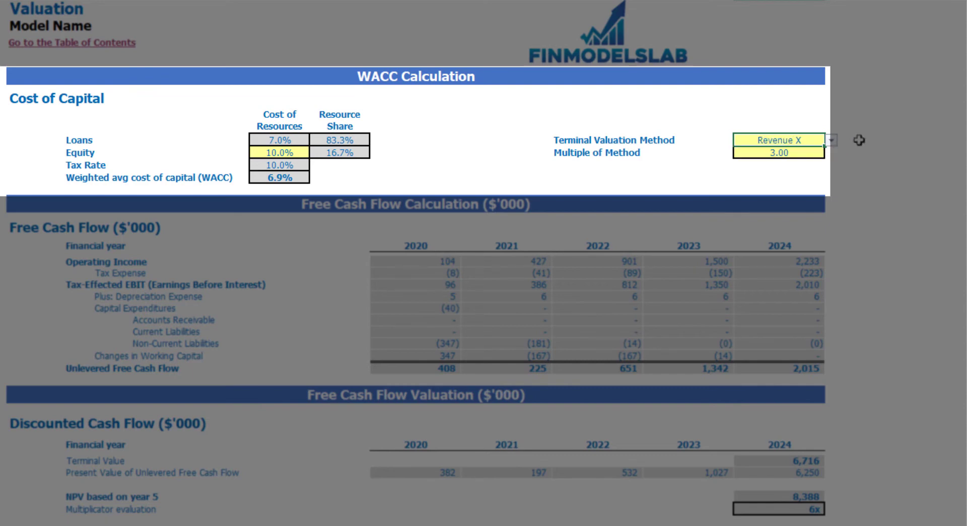
{"action": "left_click", "coordinate": [770, 152]}
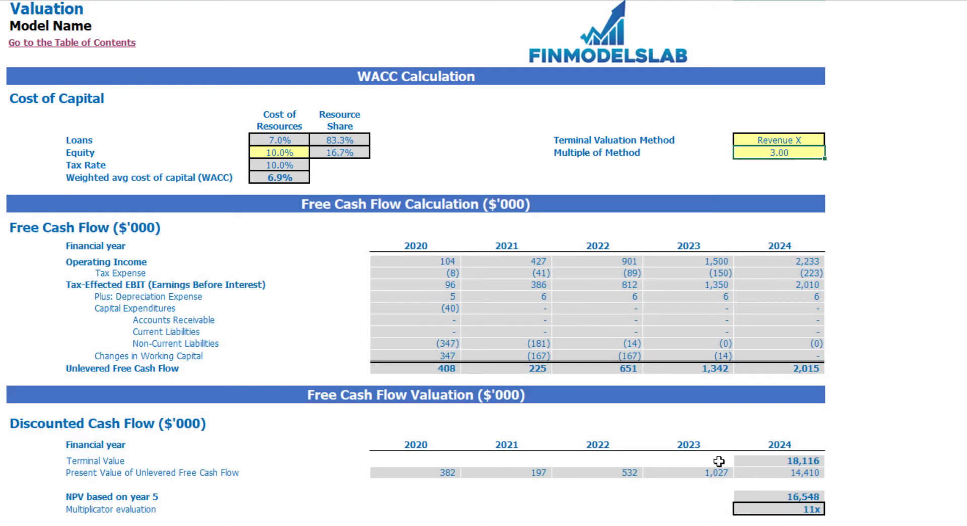
Review the 2024 terminal value, the yearly unlevered free cash flow and the multiplicator evaluation
{"action": "left_click", "coordinate": [768, 462]}
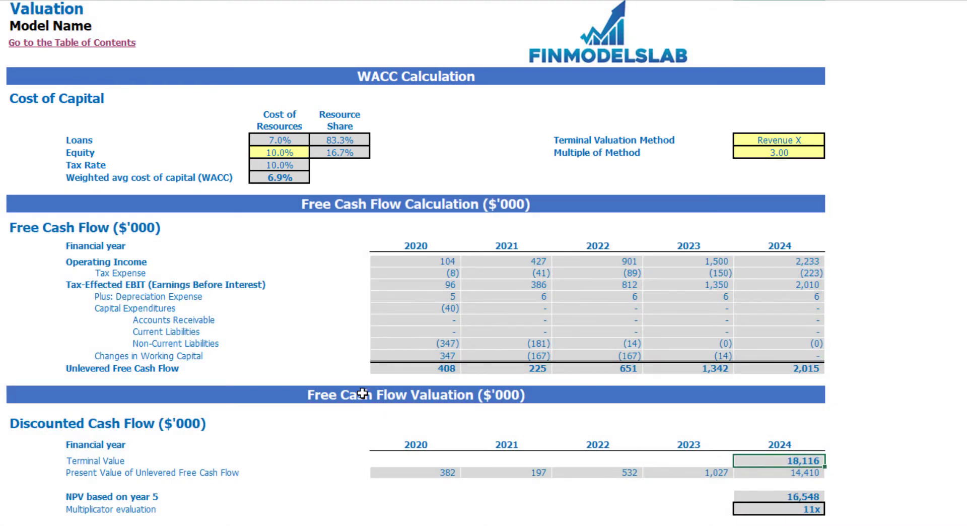
{"action": "left_click_drag", "start_coordinate": [401, 368], "coordinate": [776, 370]}
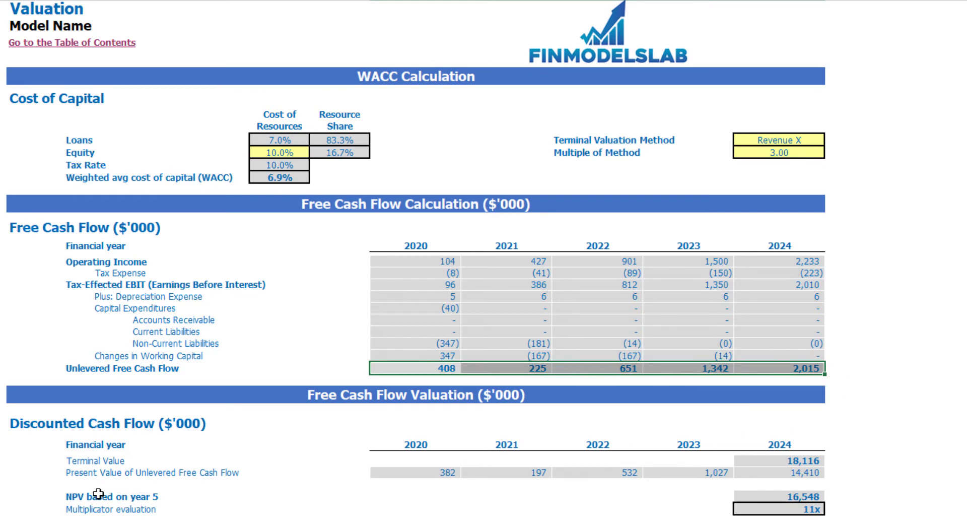
{"action": "left_click", "coordinate": [803, 507]}
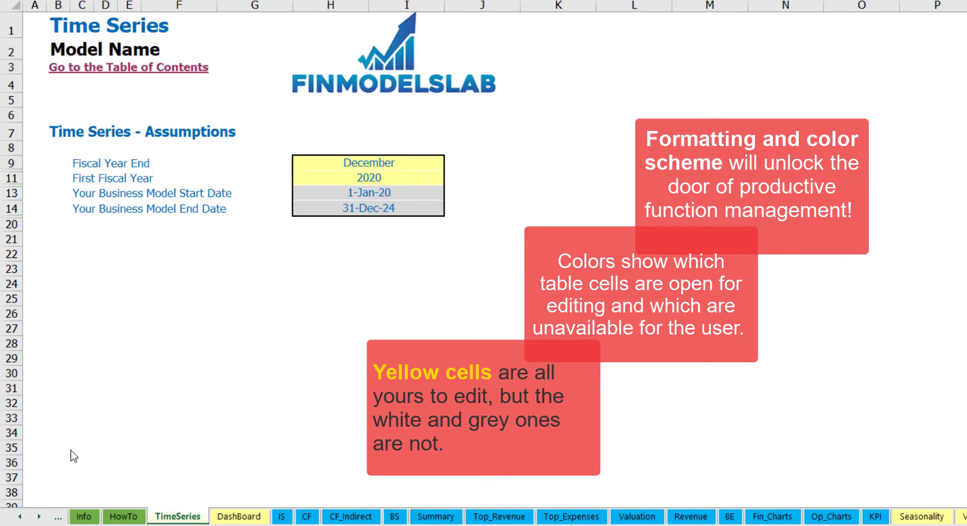
From the Time Series sheet, look through the workbook's colour-coded sheets from the instruction sheets to the calculation sheets
{"action": "left_click", "coordinate": [39, 517]}
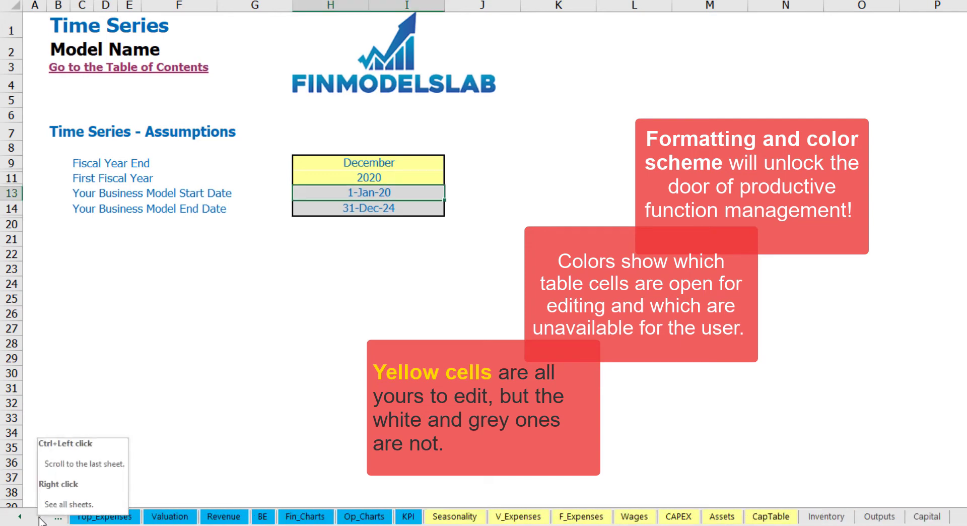
{"action": "left_click", "coordinate": [20, 519]}
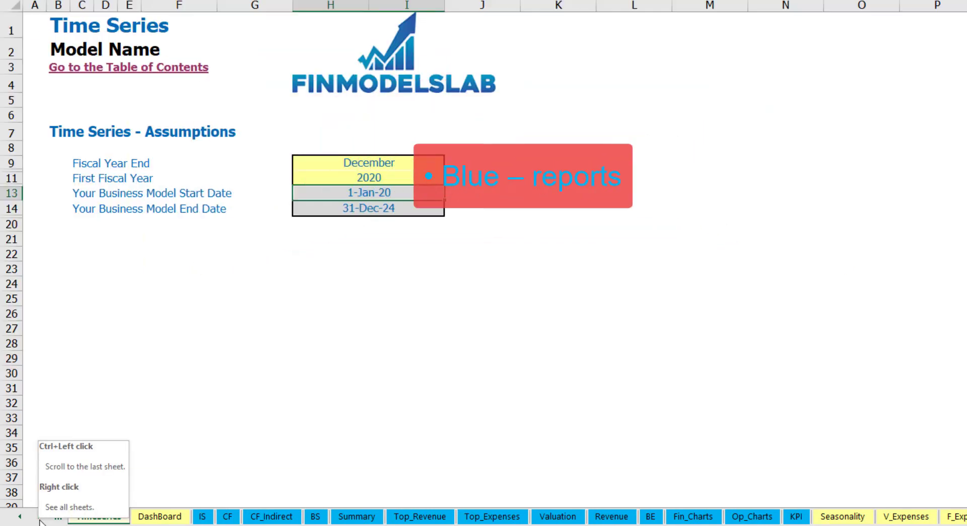
{"action": "left_click", "coordinate": [39, 519]}
{"action": "left_click", "coordinate": [39, 519]}
{"action": "left_click", "coordinate": [39, 519]}
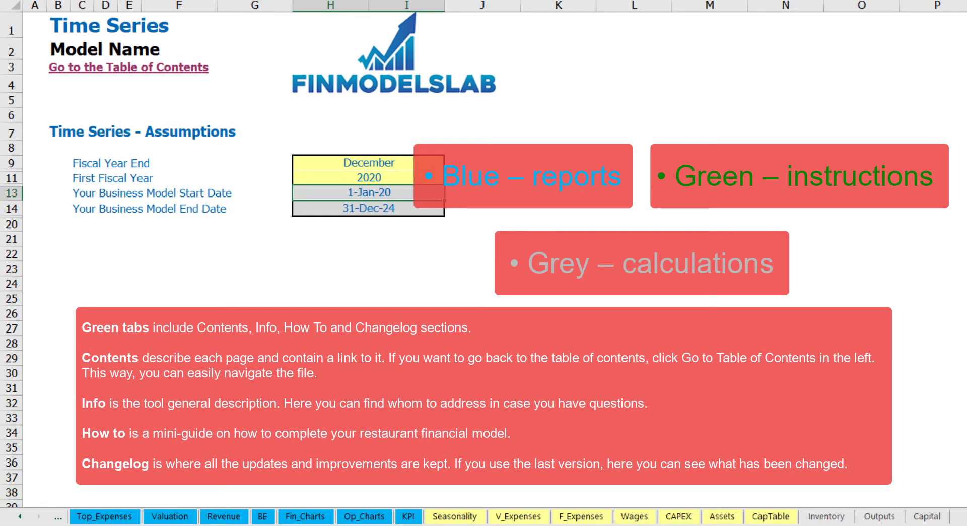
{"action": "left_click", "coordinate": [19, 519]}
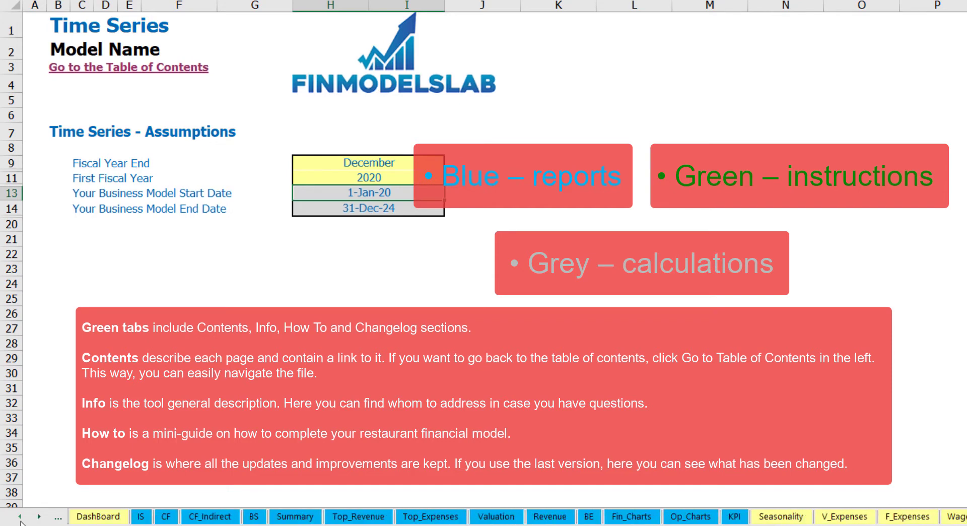
{"action": "left_click", "coordinate": [21, 519]}
{"action": "left_click", "coordinate": [20, 519]}
{"action": "left_click", "coordinate": [20, 519]}
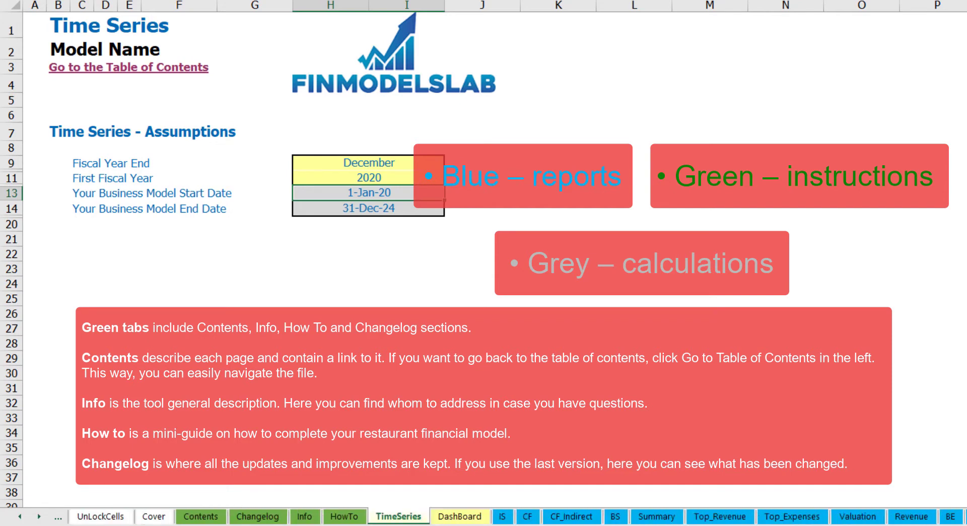
Follow the Financial Statements Summary link in the table of contents, view that sheet and return to the contents
{"action": "left_click", "coordinate": [200, 517]}
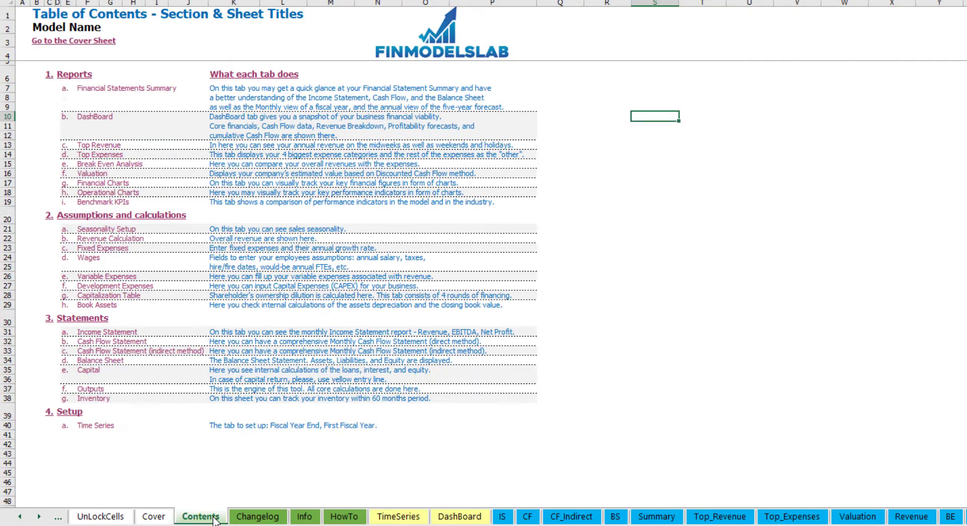
{"action": "left_click", "coordinate": [119, 94]}
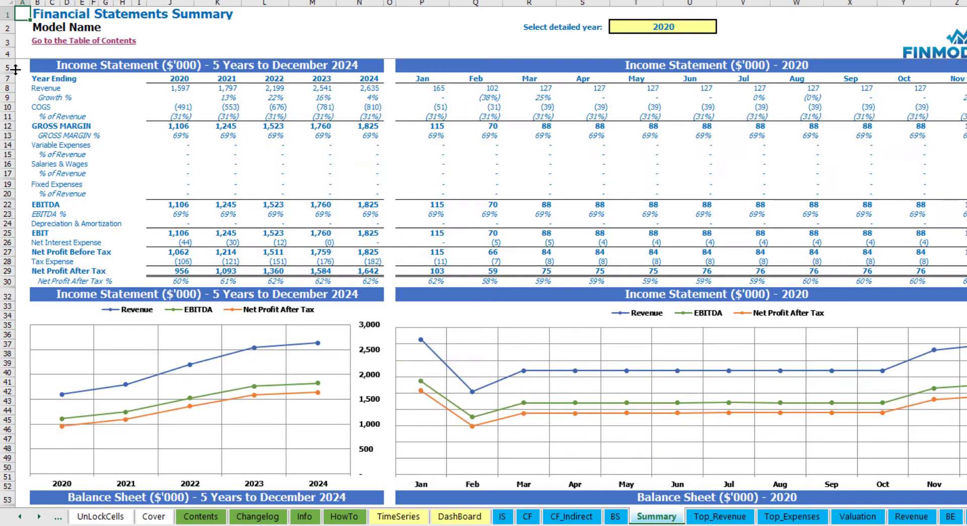
{"action": "left_click", "coordinate": [34, 41]}
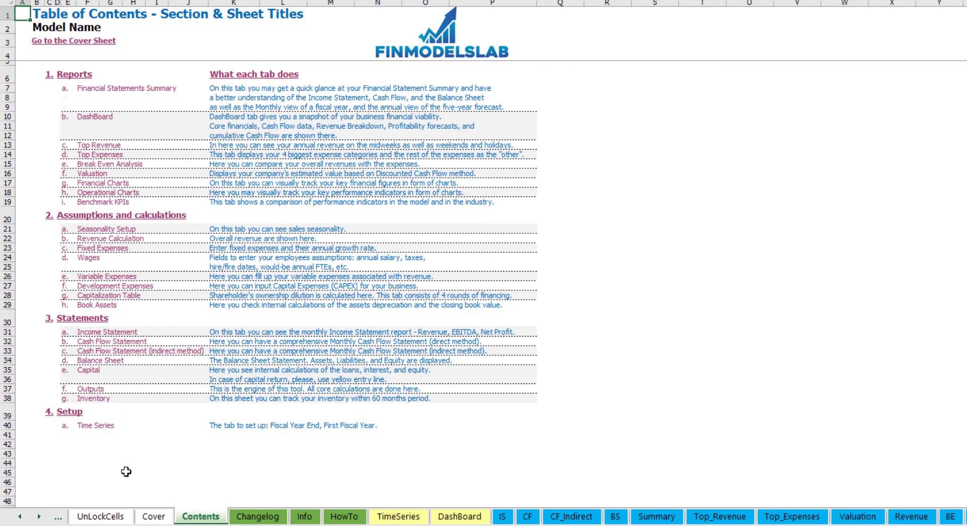
Read through the How To guide, from the business model principles to the instructions for the individual sheets
{"action": "left_click", "coordinate": [344, 518]}
{"action": "scroll", "coordinate": [116, 194], "scroll_direction": "up", "scroll_amount": 20}
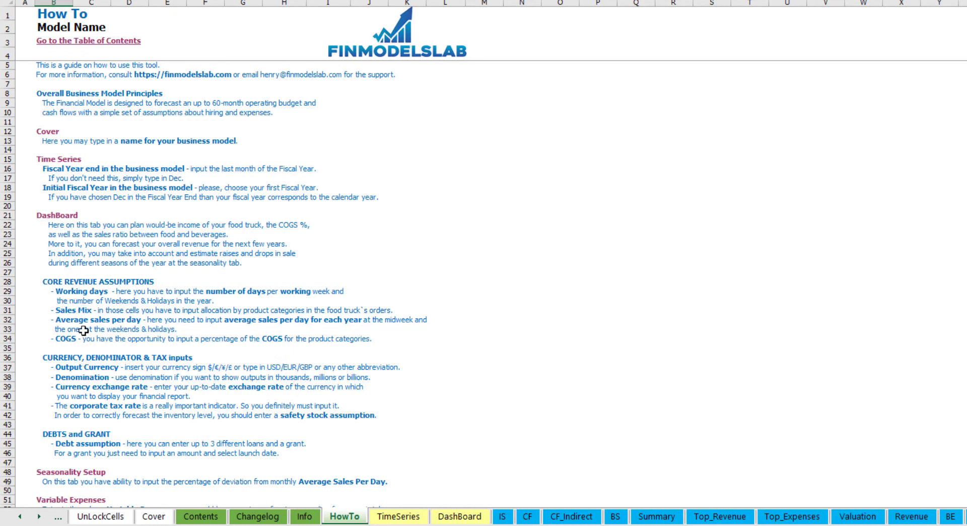
{"action": "scroll", "coordinate": [71, 294], "scroll_direction": "down", "scroll_amount": 3}
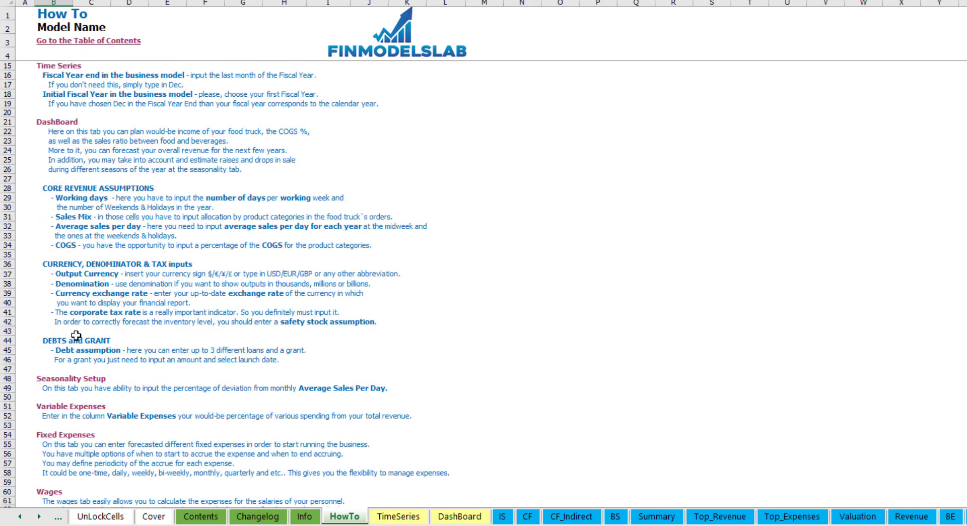
{"action": "scroll", "coordinate": [75, 333], "scroll_direction": "down", "scroll_amount": 3}
{"action": "scroll", "coordinate": [64, 373], "scroll_direction": "down", "scroll_amount": 6}
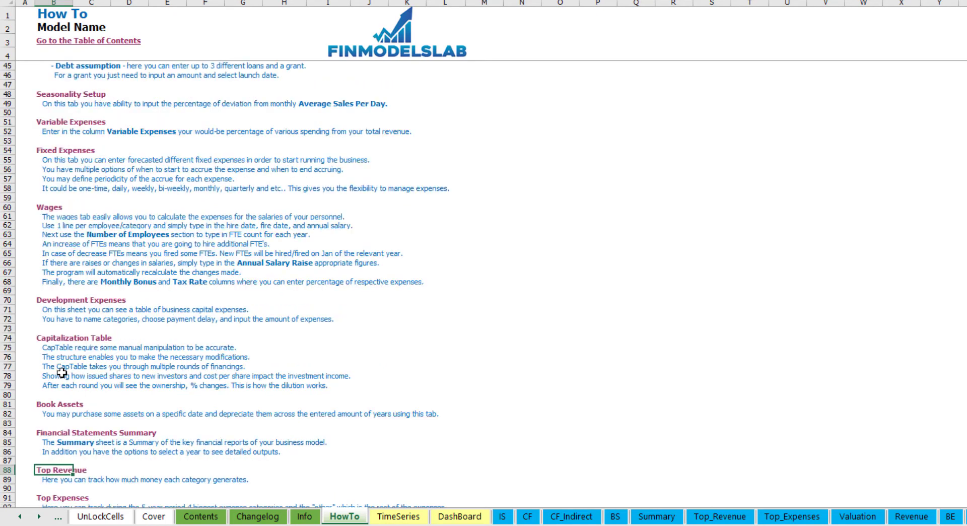
{"action": "scroll", "coordinate": [79, 352], "scroll_direction": "up", "scroll_amount": 12}
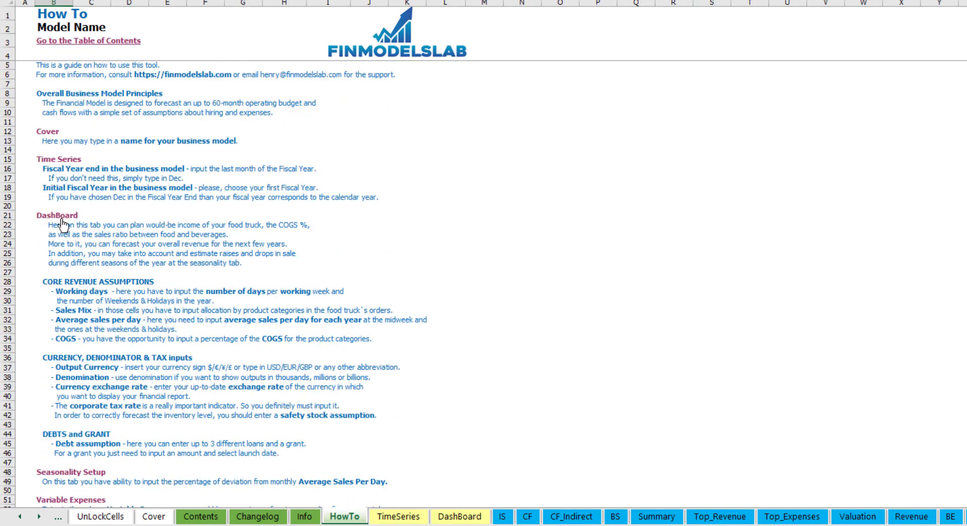
{"action": "scroll", "coordinate": [55, 257], "scroll_direction": "down", "scroll_amount": 10}
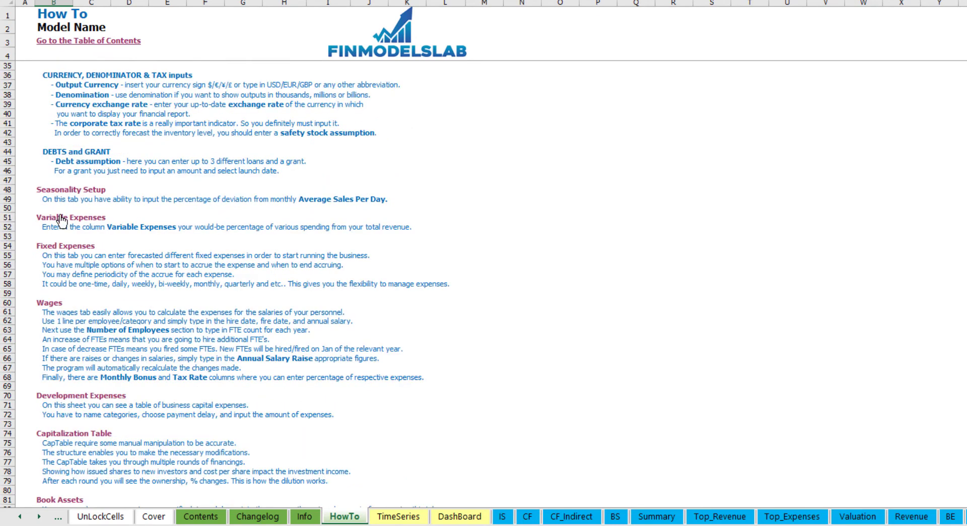
{"action": "scroll", "coordinate": [60, 227], "scroll_direction": "down", "scroll_amount": 3}
{"action": "left_click", "coordinate": [45, 404]}
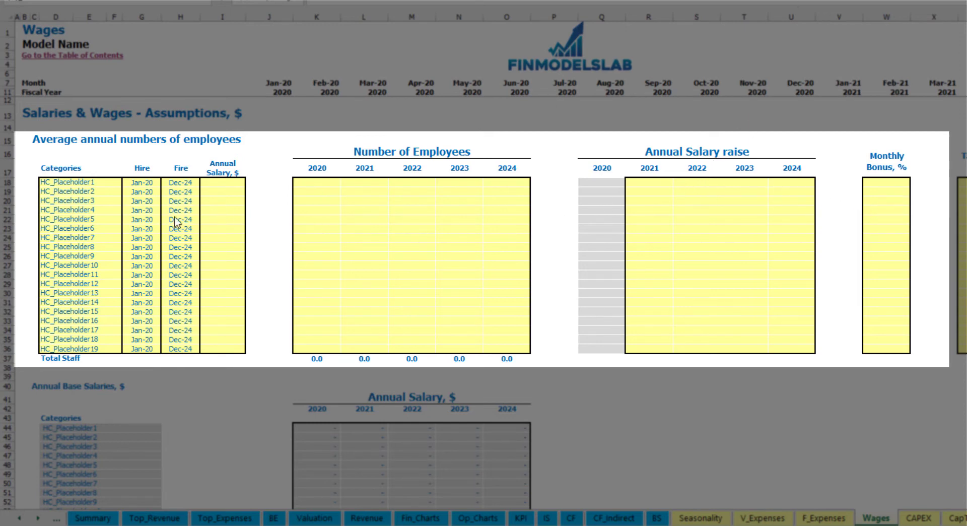
On the Wages sheet, name the first staff category CFO
{"action": "key", "text": "Down"}
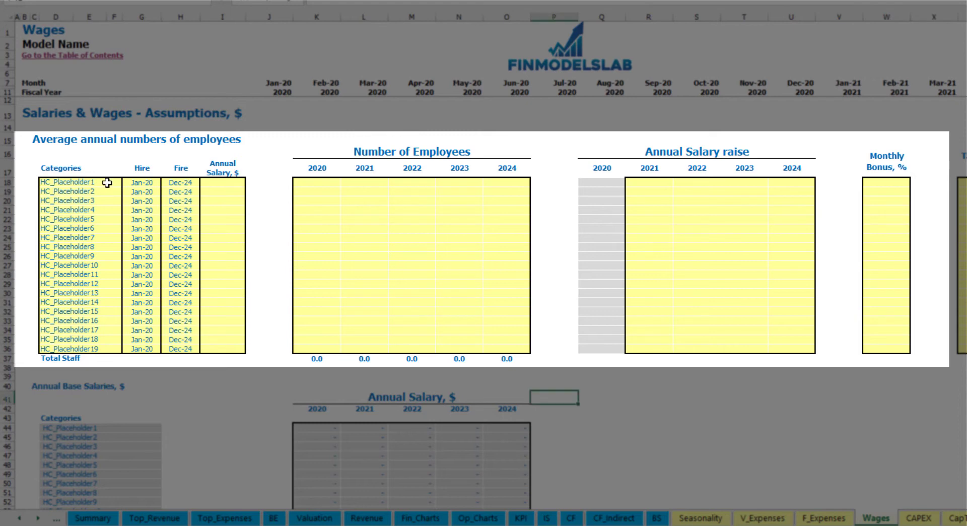
{"action": "left_click", "coordinate": [107, 183]}
{"action": "type", "text": "CFO"}
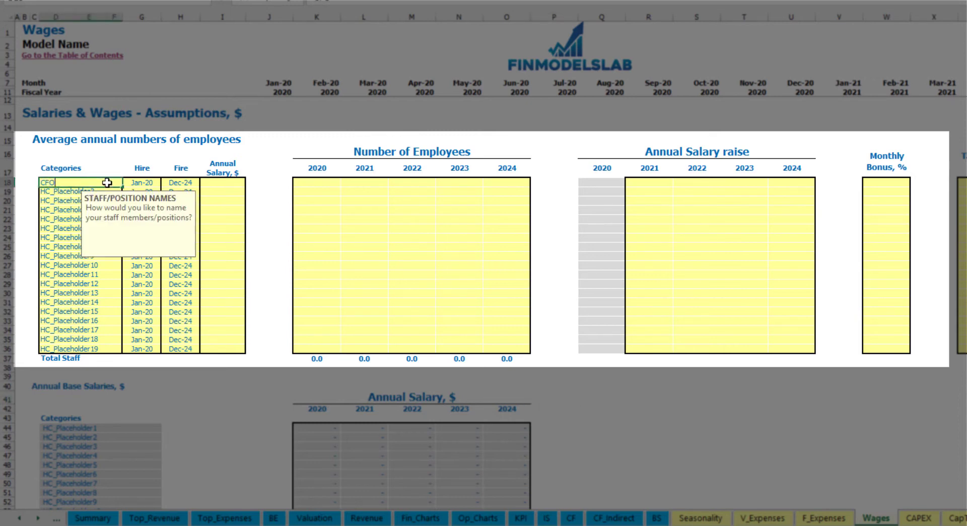
{"action": "key", "text": "Return"}
Set the hire date to Mar-20 for the CFO and all the remaining staff categories
{"action": "left_click", "coordinate": [148, 185]}
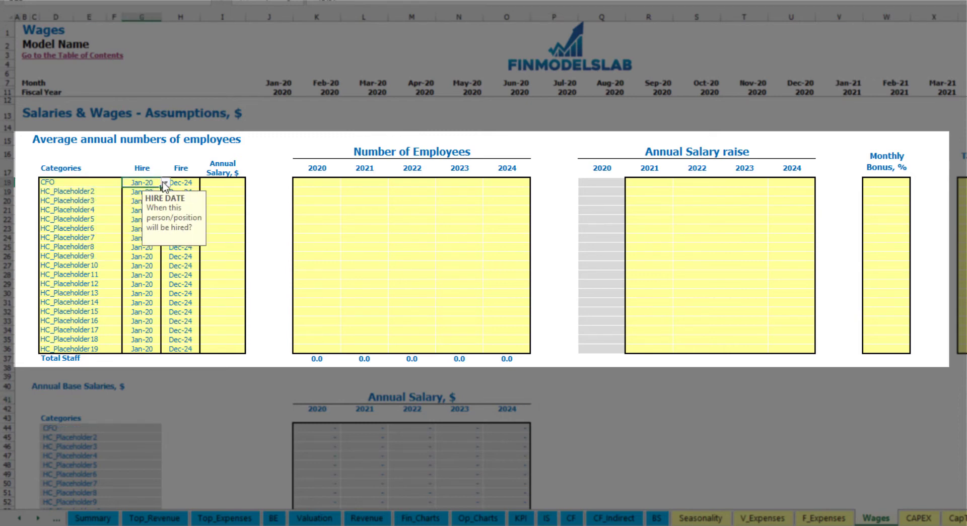
{"action": "left_click", "coordinate": [165, 182]}
{"action": "left_click", "coordinate": [141, 209]}
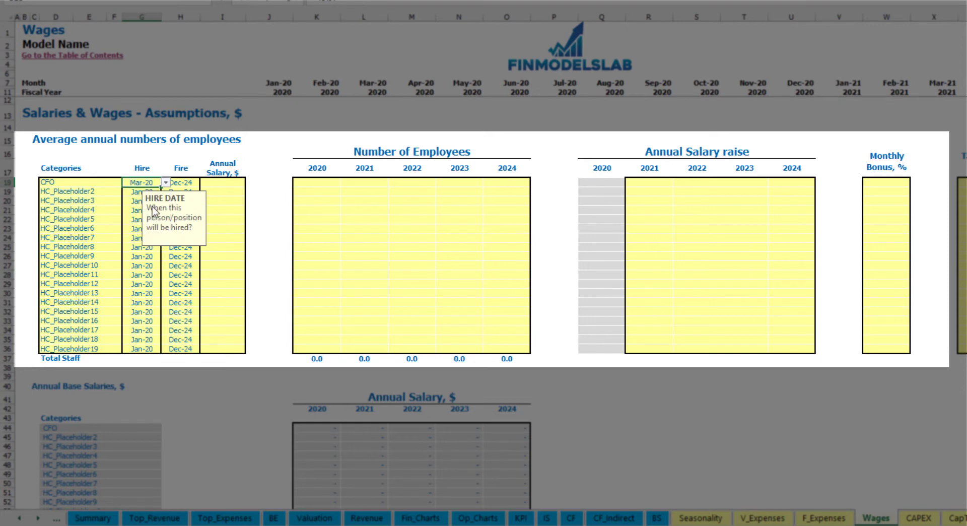
{"action": "left_click", "coordinate": [181, 182]}
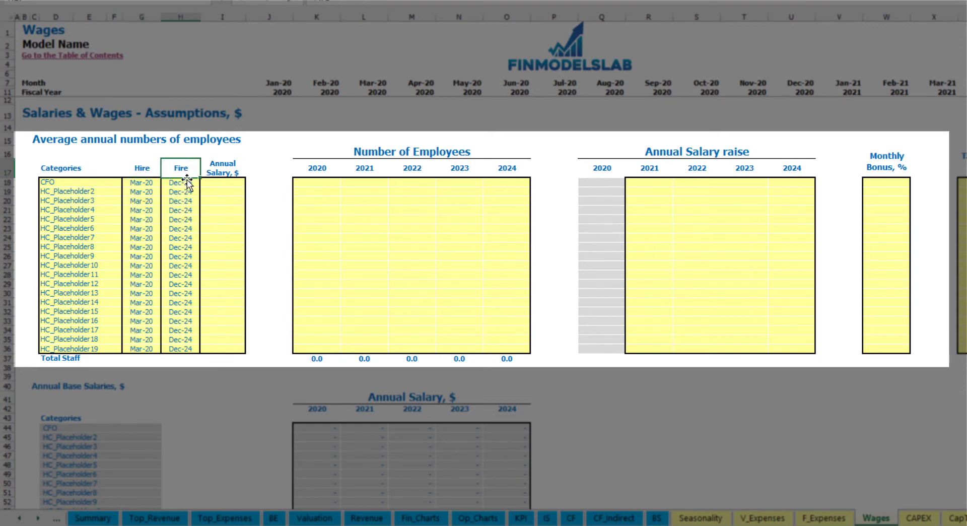
Set the CFO's annual salary to $50,000 and the number of employees to 1 for each year from 2020 to 2024
{"action": "left_click", "coordinate": [226, 184]}
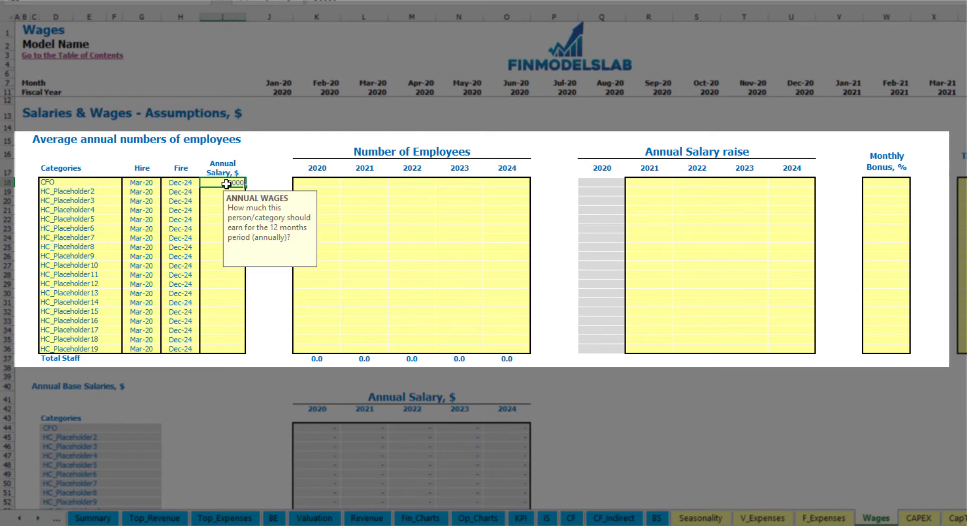
{"action": "key", "text": "Return"}
{"action": "left_click", "coordinate": [330, 185]}
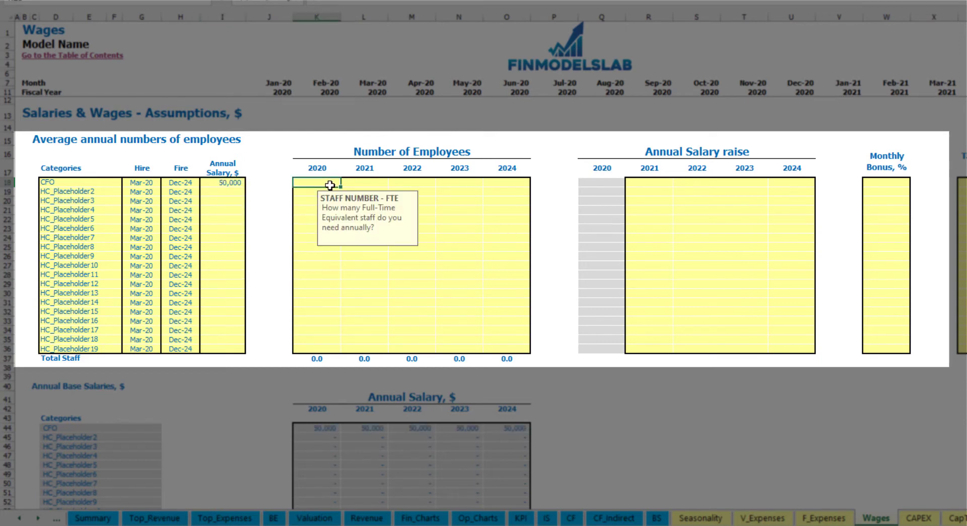
{"action": "type", "text": "1"}
{"action": "key", "text": "Tab"}
{"action": "type", "text": "1"}
{"action": "key", "text": "Tab"}
{"action": "type", "text": "1"}
{"action": "key", "text": "Tab"}
{"action": "type", "text": "1\t1"}
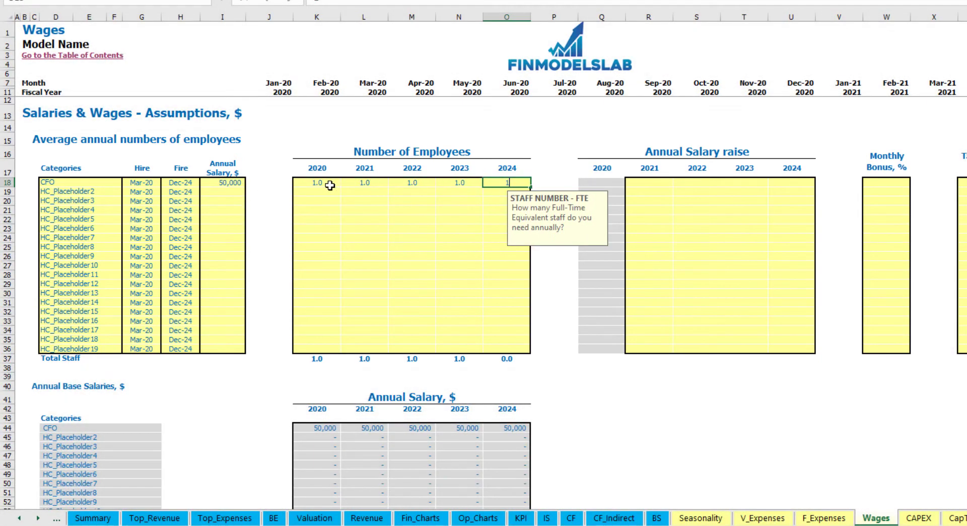
{"action": "key", "text": "Tab"}
Examine the CFO's monthly headcount in the Total Staff Numbers table from the hire month onward
{"action": "scroll", "coordinate": [554, 277], "scroll_direction": "down", "scroll_amount": 3}
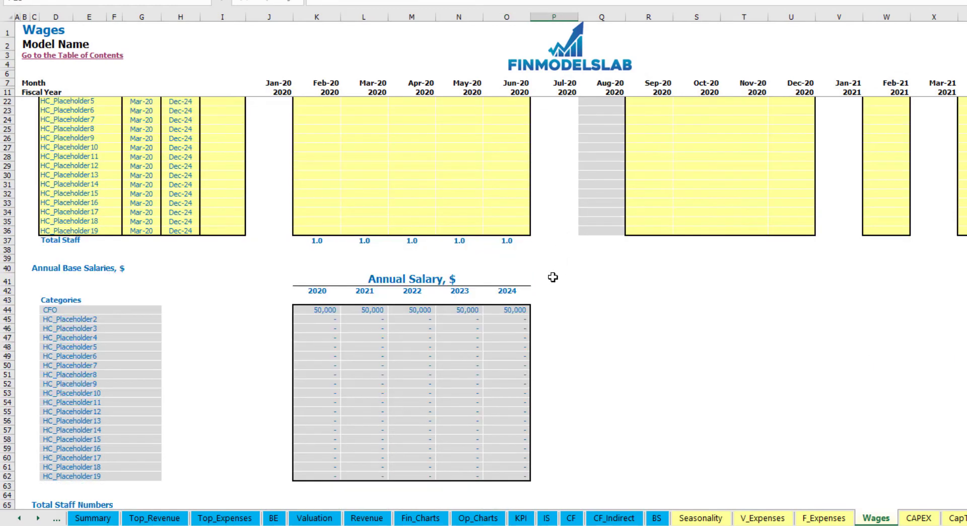
{"action": "scroll", "coordinate": [553, 277], "scroll_direction": "up", "scroll_amount": 3}
{"action": "scroll", "coordinate": [432, 335], "scroll_direction": "down", "scroll_amount": 13}
{"action": "left_click", "coordinate": [380, 248]}
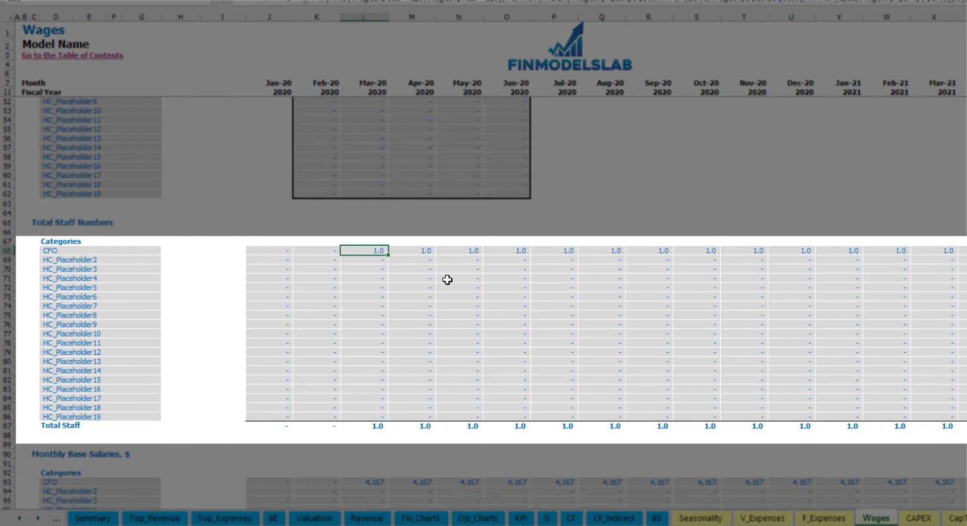
{"action": "scroll", "coordinate": [448, 280], "scroll_direction": "right", "scroll_amount": 10}
{"action": "scroll", "coordinate": [448, 280], "scroll_direction": "left", "scroll_amount": 10}
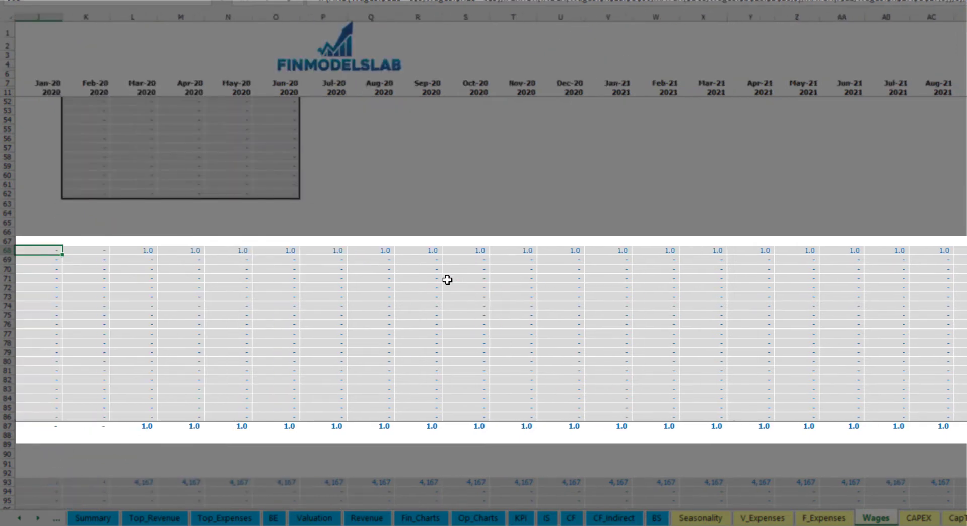
{"action": "scroll", "coordinate": [410, 346], "scroll_direction": "up", "scroll_amount": 13}
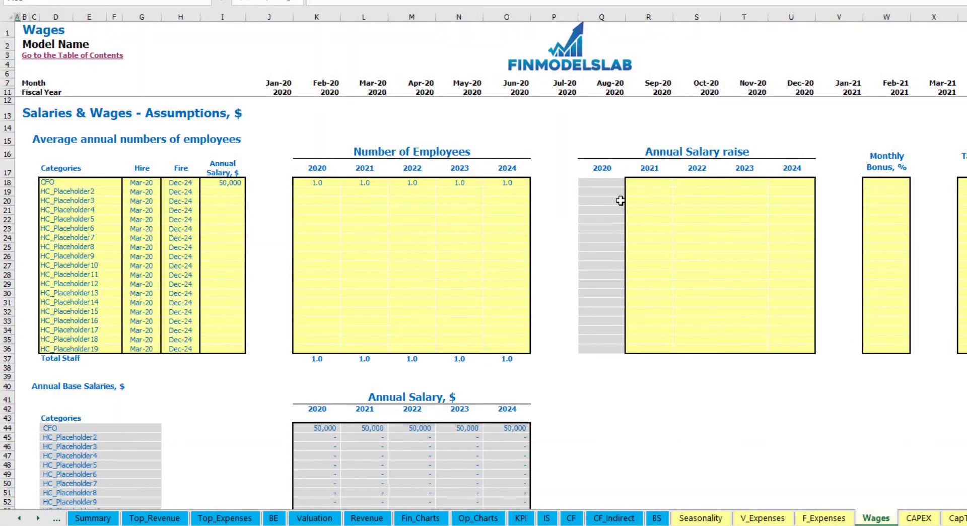
Set the CFO's annual salary raise to 5% for each year from 2021 to 2024
{"action": "left_click", "coordinate": [655, 185]}
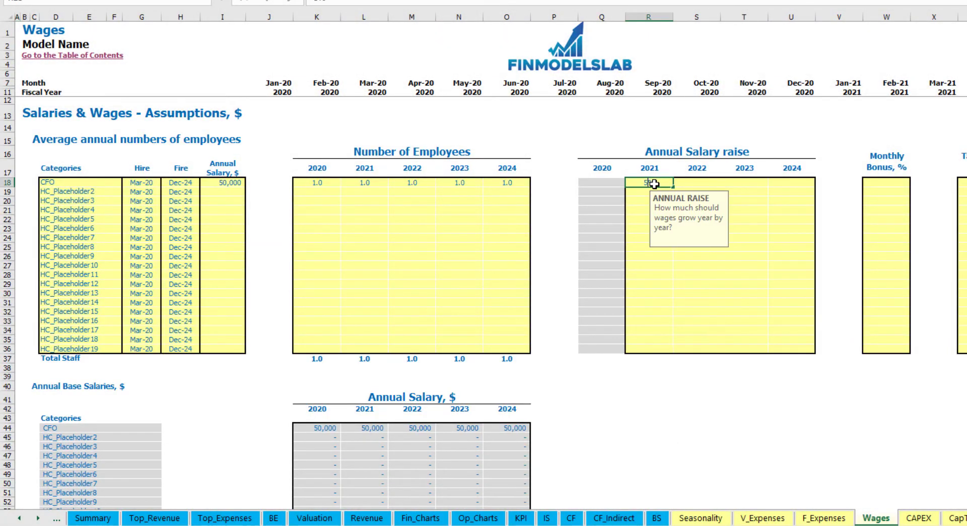
{"action": "key", "text": "ctrl+c"}
{"action": "key", "text": "Right"}
{"action": "key", "text": "shift+Right"}
{"action": "key", "text": "shift+Right"}
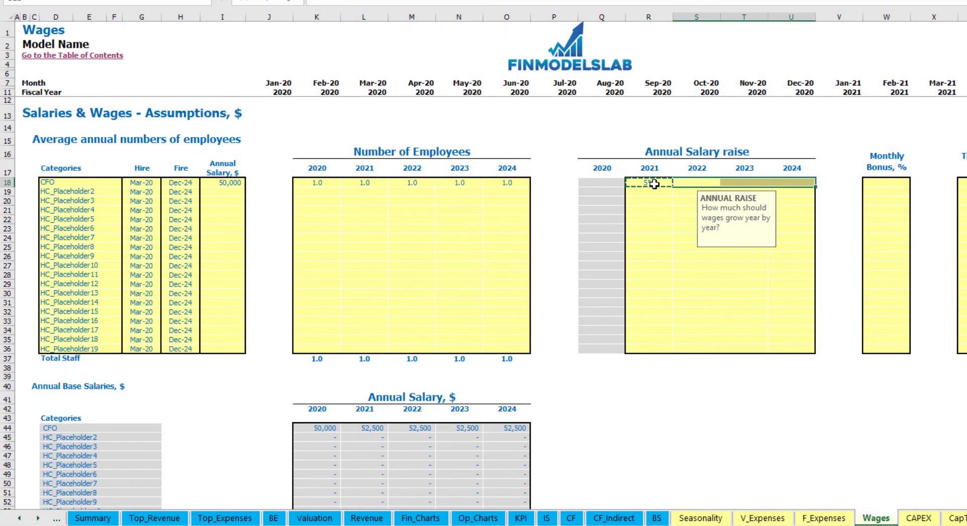
{"action": "key", "text": "ctrl+v"}
Compare the CFO's calculated annual base salaries with the entered starting salary and yearly raise percentages
{"action": "left_click_drag", "start_coordinate": [331, 429], "coordinate": [479, 424]}
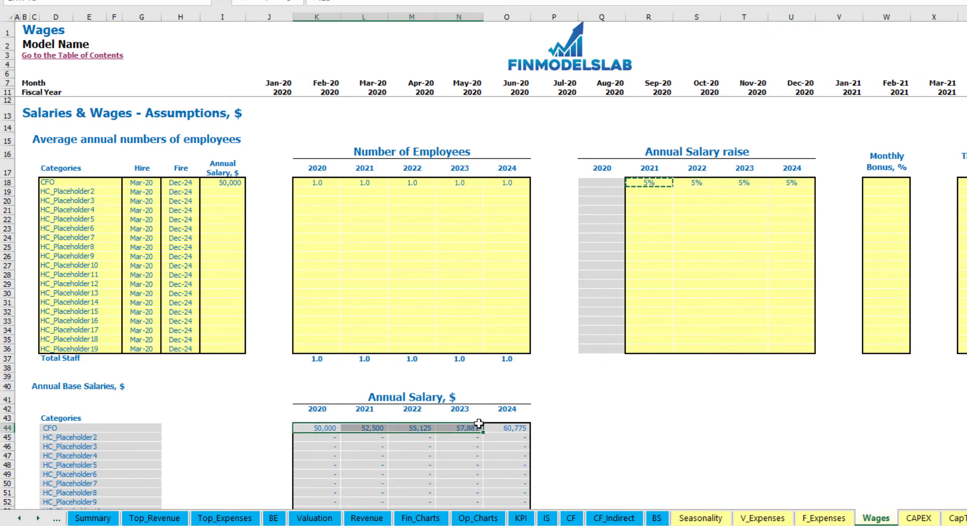
{"action": "left_click", "coordinate": [373, 440]}
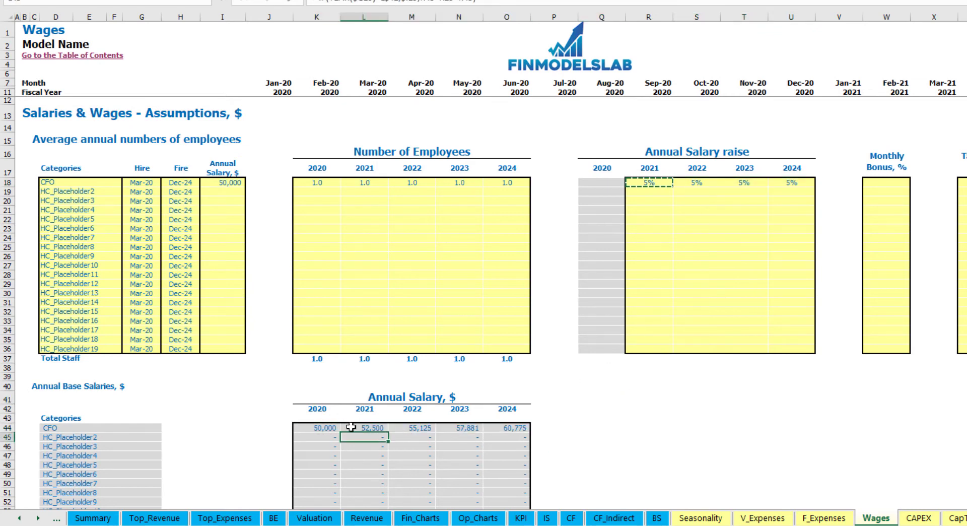
{"action": "left_click", "coordinate": [229, 184]}
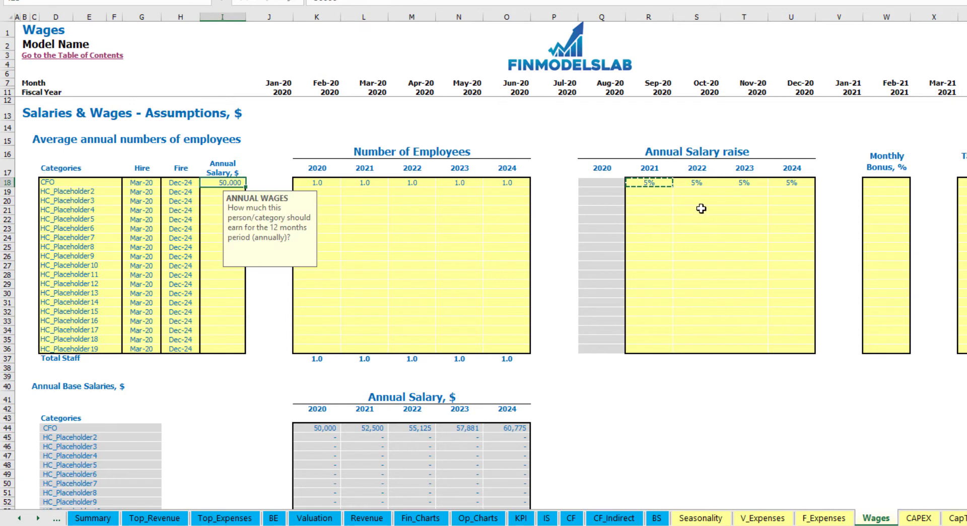
{"action": "left_click_drag", "start_coordinate": [656, 184], "coordinate": [784, 187]}
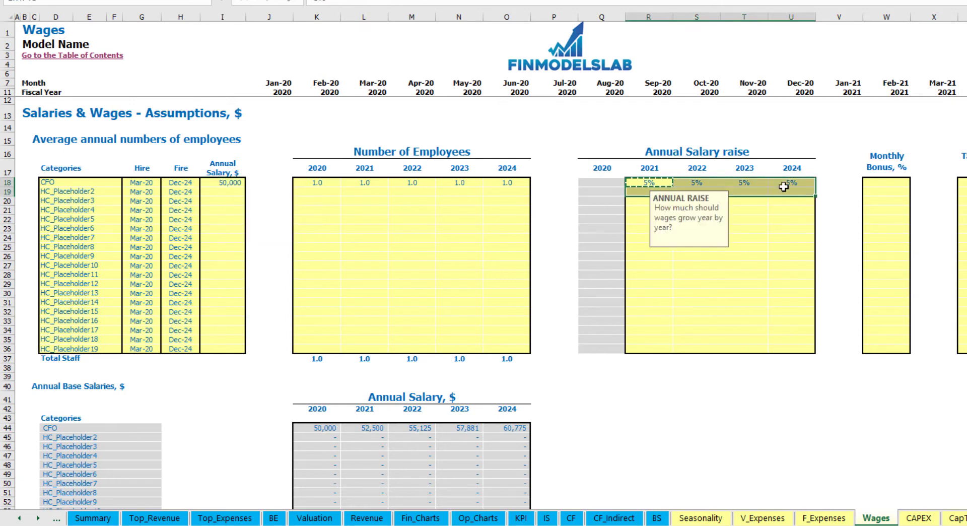
{"action": "left_click", "coordinate": [364, 429]}
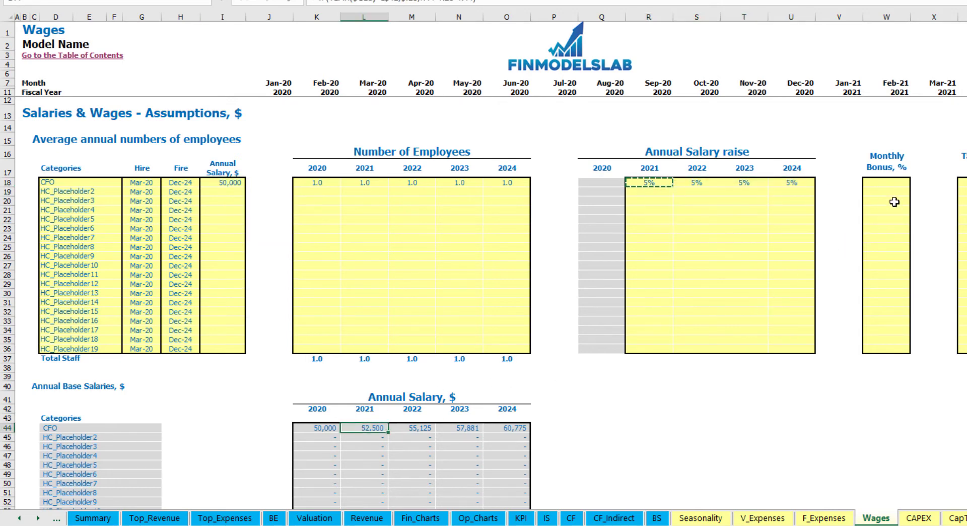
Set the CFO's monthly bonus to 10% and fill in the CFO's tax rate
{"action": "left_click", "coordinate": [892, 181]}
{"action": "key", "text": "F2"}
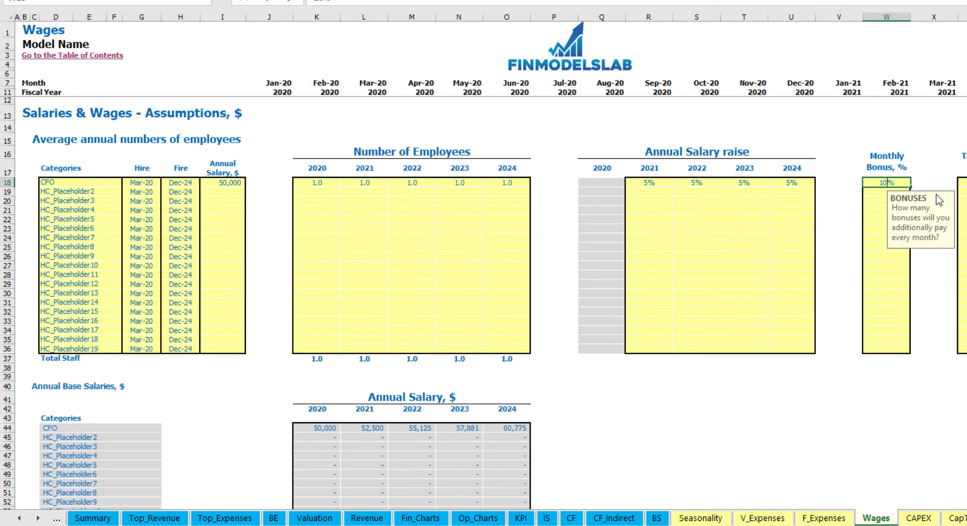
{"action": "key", "text": "Return"}
{"action": "left_click", "coordinate": [962, 182]}
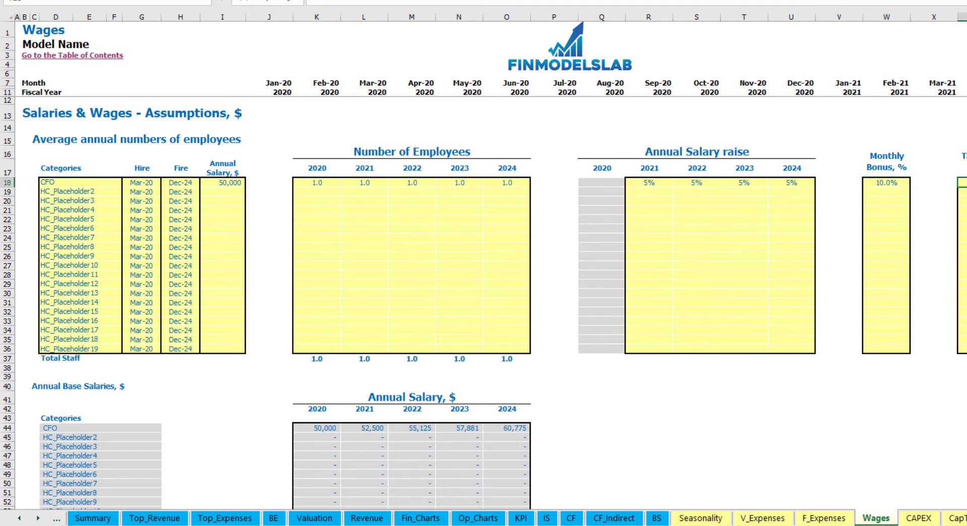
{"action": "left_click", "coordinate": [963, 191]}
Review the CFO's rows in the monthly base salaries, monthly bonus and monthly base taxes tables
{"action": "scroll", "coordinate": [411, 299], "scroll_direction": "down", "scroll_amount": 13}
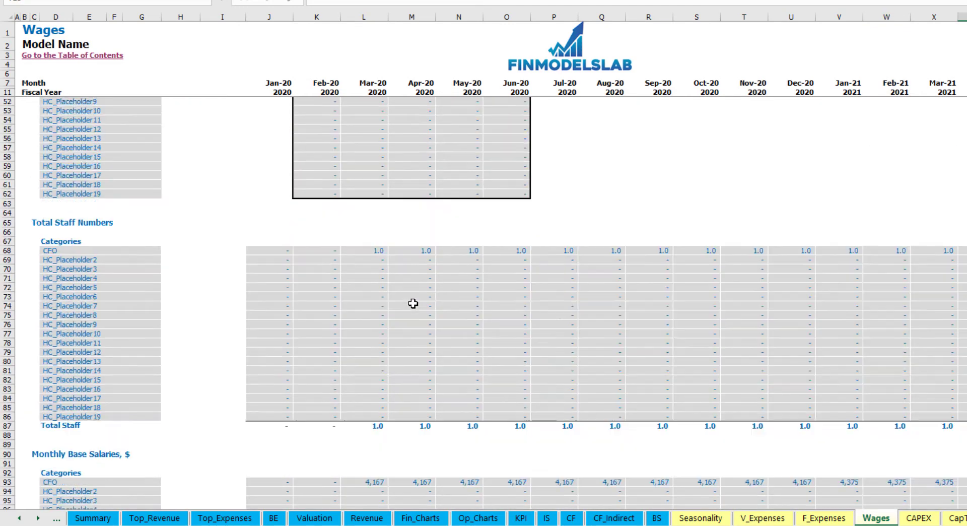
{"action": "scroll", "coordinate": [397, 319], "scroll_direction": "down", "scroll_amount": 3}
{"action": "scroll", "coordinate": [9, 332], "scroll_direction": "down", "scroll_amount": 3}
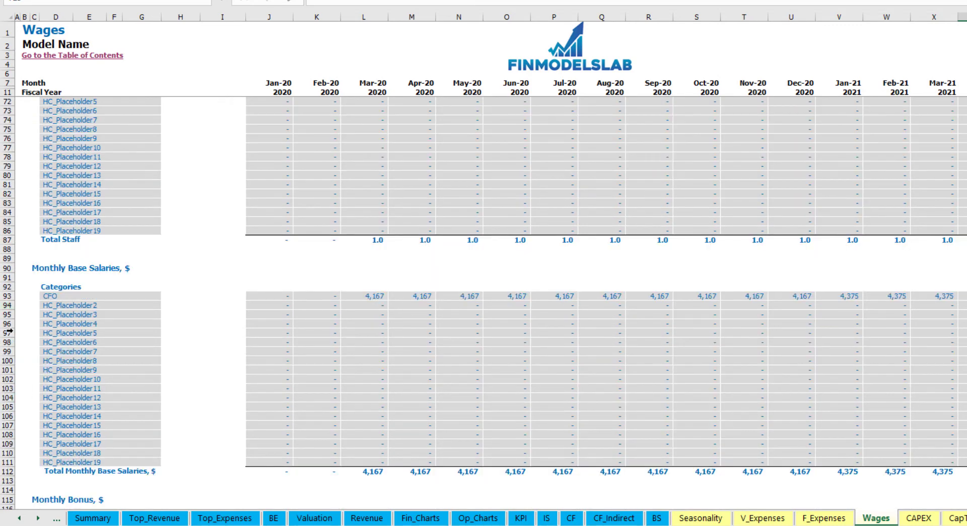
{"action": "left_click", "coordinate": [7, 300]}
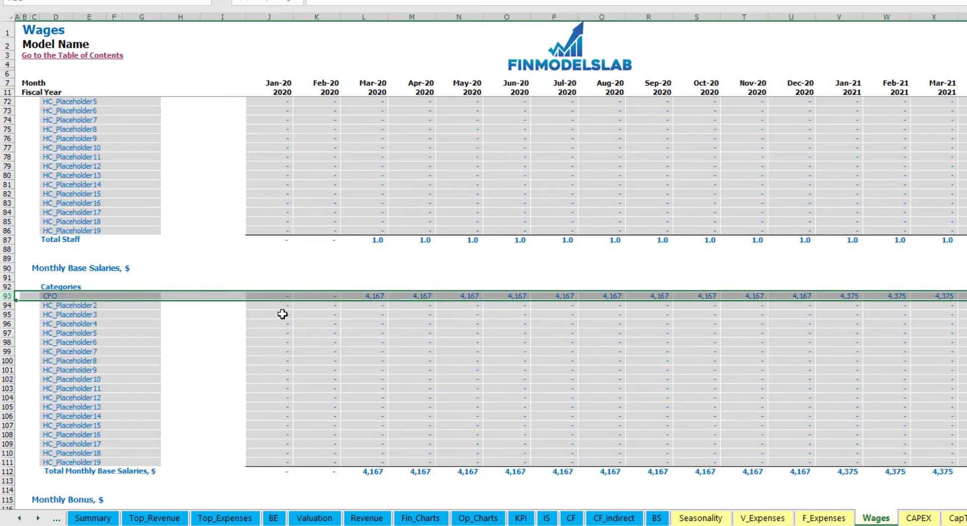
{"action": "left_click", "coordinate": [377, 296]}
{"action": "scroll", "coordinate": [159, 365], "scroll_direction": "down", "scroll_amount": 7}
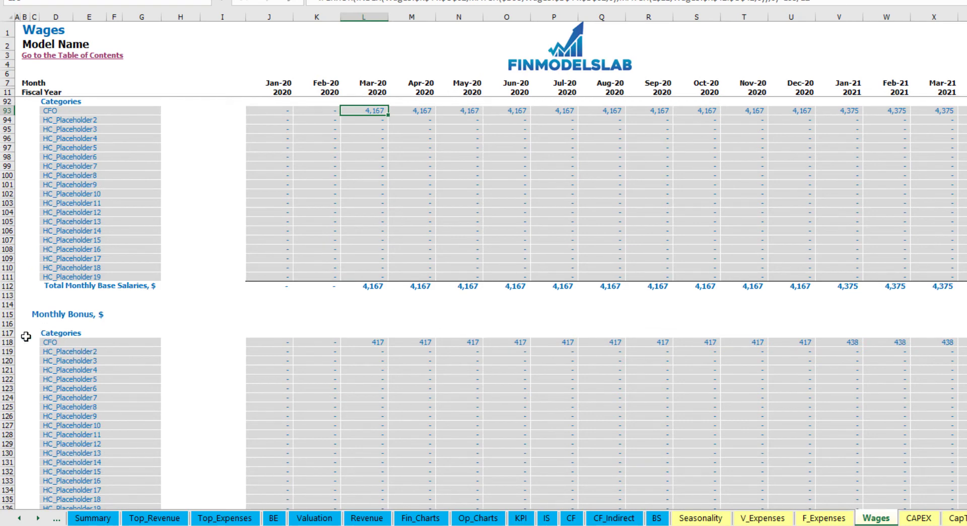
{"action": "left_click", "coordinate": [7, 342]}
{"action": "left_click", "coordinate": [380, 342]}
{"action": "scroll", "coordinate": [69, 374], "scroll_direction": "down", "scroll_amount": 7}
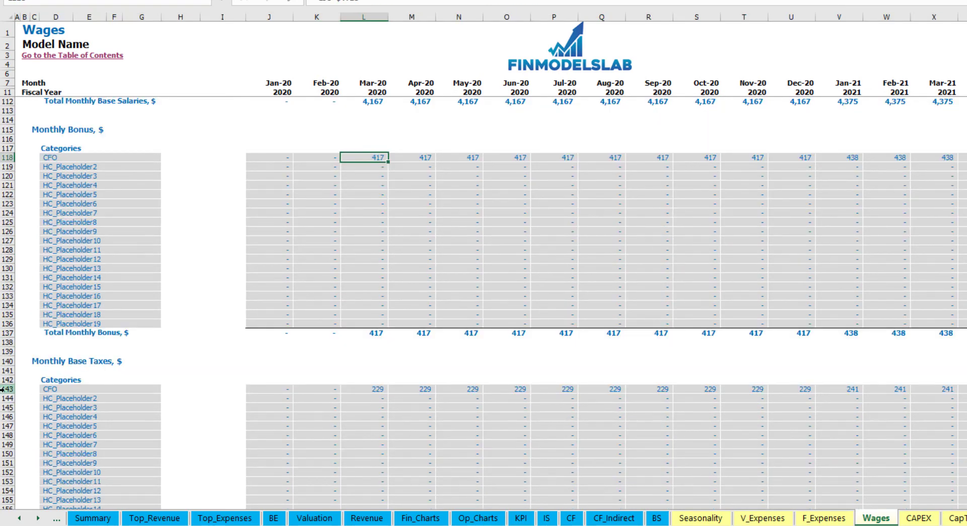
{"action": "left_click", "coordinate": [7, 389]}
Name the second staff category Admin HC and set its hire date to Apr-20
{"action": "scroll", "coordinate": [447, 369], "scroll_direction": "up", "scroll_amount": 20}
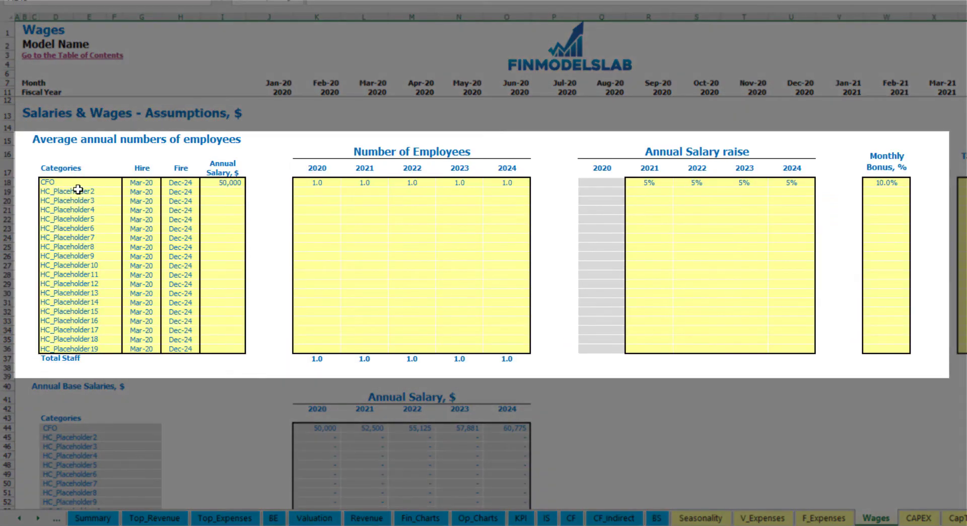
{"action": "left_click", "coordinate": [78, 191]}
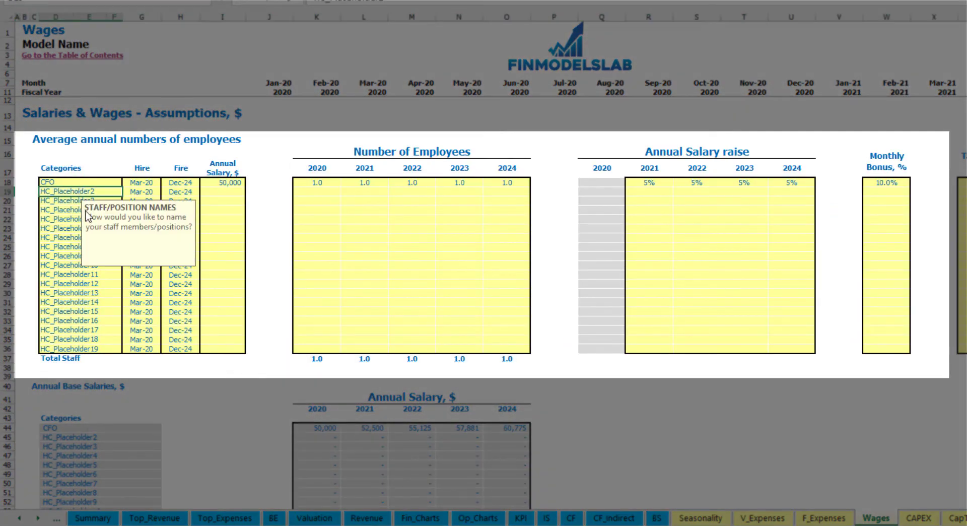
{"action": "type", "text": "Admin HC"}
{"action": "key", "text": "Return"}
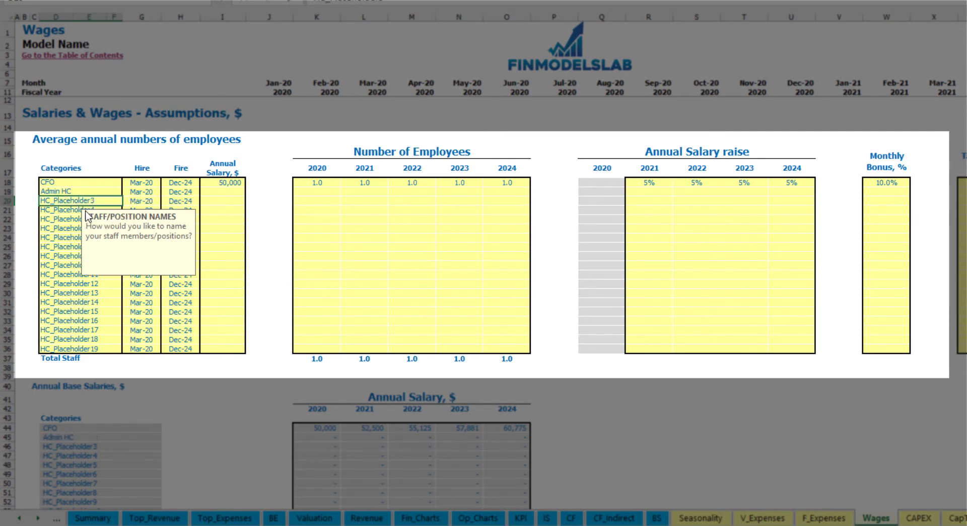
{"action": "left_click", "coordinate": [150, 191]}
{"action": "left_click", "coordinate": [166, 192]}
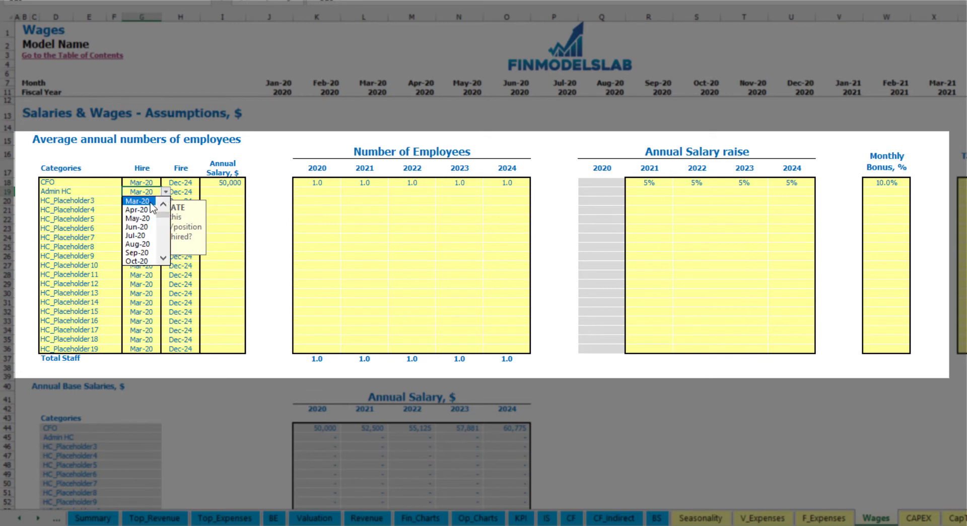
{"action": "left_click", "coordinate": [149, 210]}
{"action": "left_click", "coordinate": [190, 192]}
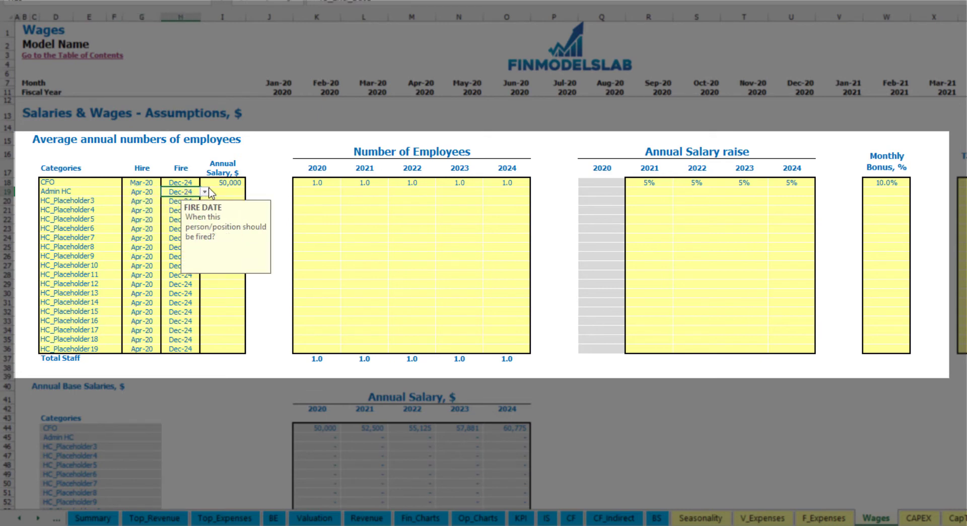
Set Admin HC's annual salary to $30,000 and its headcount for 2020 to 2024 to 2, 4, 6, 8 and 10
{"action": "left_click", "coordinate": [220, 191]}
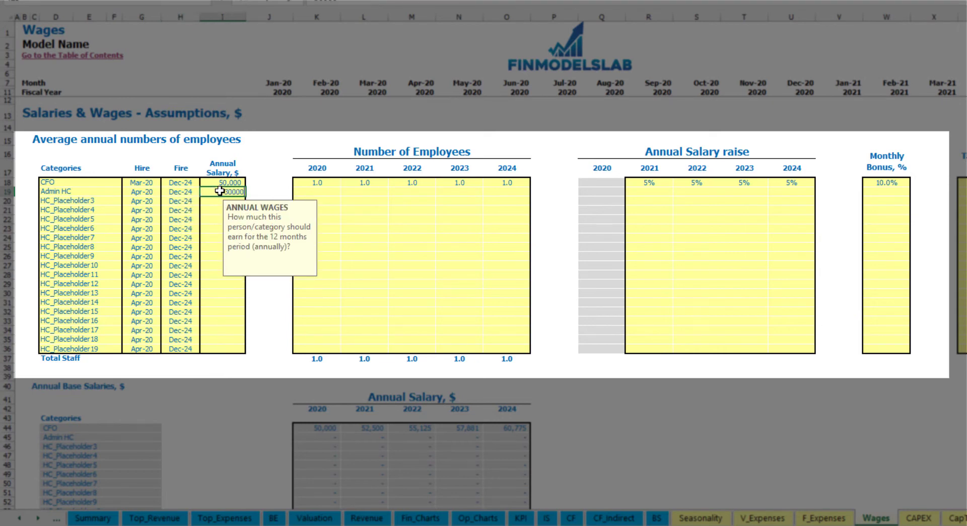
{"action": "left_click", "coordinate": [326, 191]}
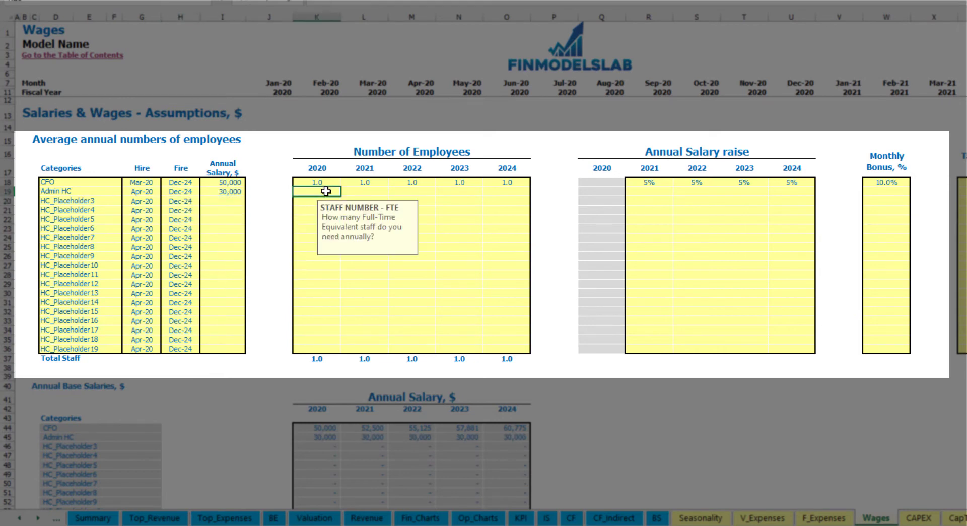
{"action": "key", "text": "Tab"}
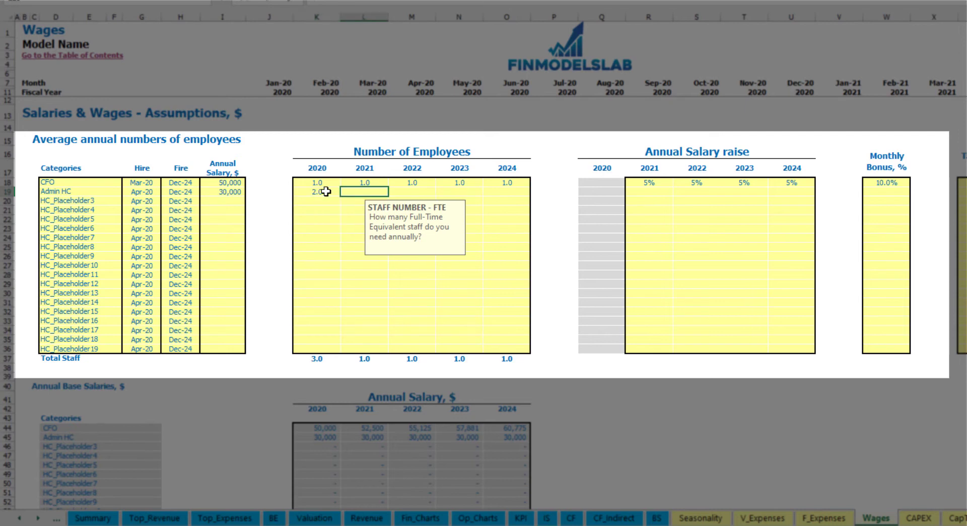
{"action": "type", "text": "4"}
{"action": "key", "text": "Tab"}
{"action": "type", "text": "6"}
{"action": "key", "text": "Tab"}
{"action": "type", "text": "8"}
{"action": "key", "text": "Tab"}
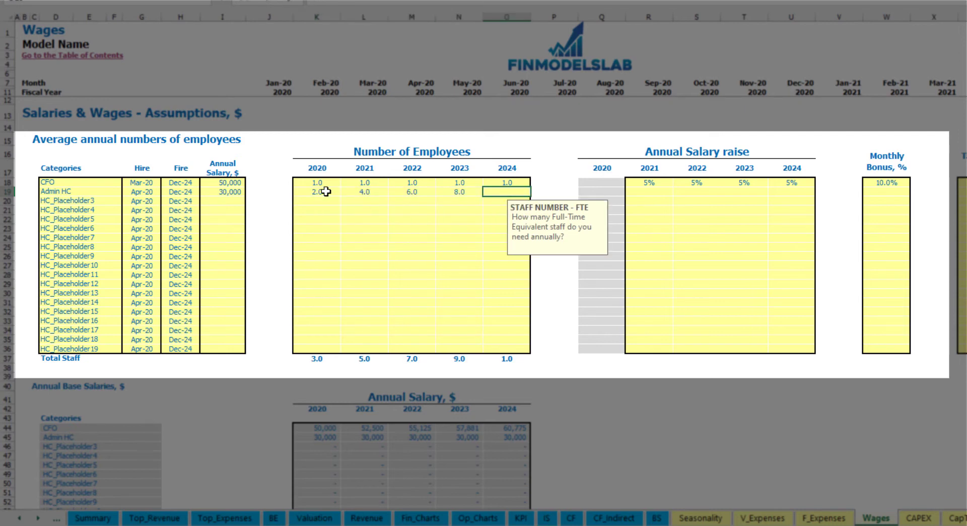
{"action": "type", "text": "10"}
{"action": "key", "text": "Tab"}
Set Admin HC's annual salary raise to 3% for each year from 2021 to 2024
{"action": "left_click", "coordinate": [647, 191]}
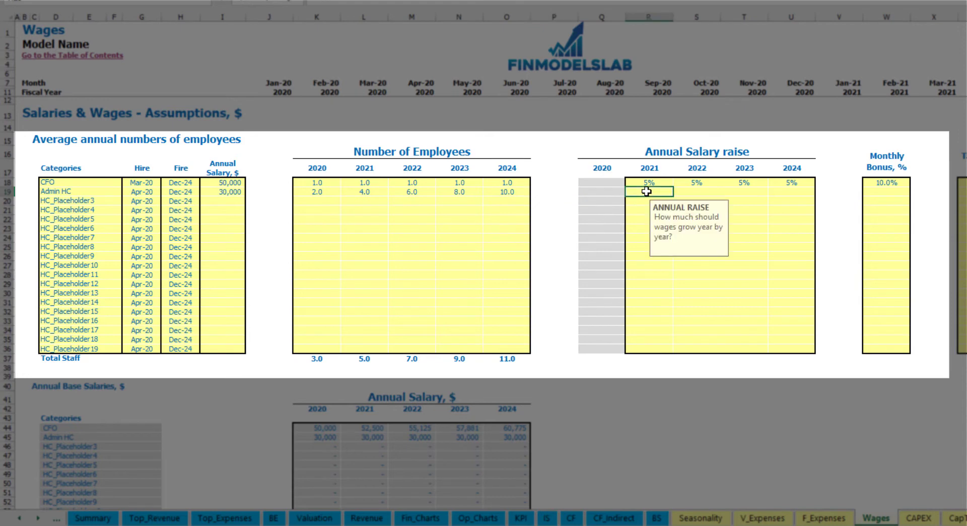
{"action": "key", "text": "ctrl+c"}
{"action": "key", "text": "Right"}
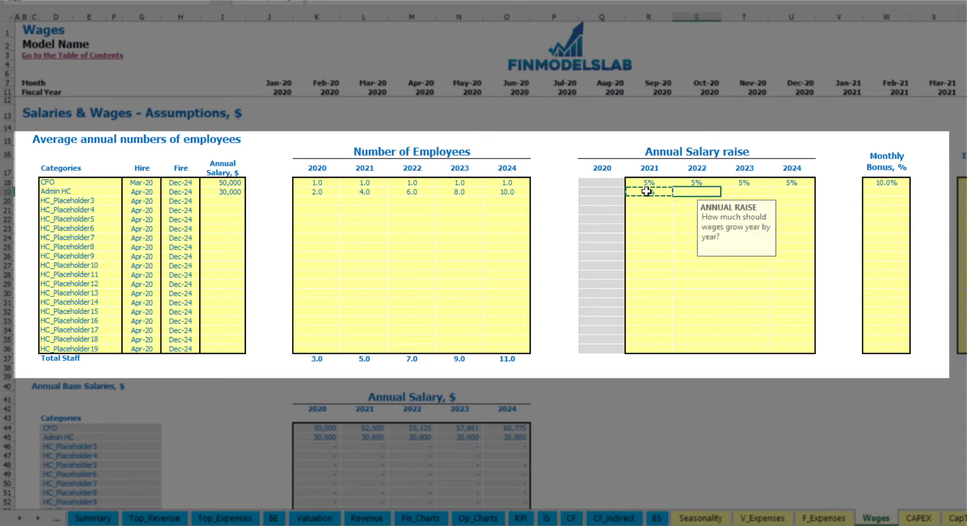
{"action": "key", "text": "shift+Right"}
{"action": "key", "text": "shift+Right"}
Set Admin HC's monthly bonus to 5%
{"action": "left_click", "coordinate": [901, 195]}
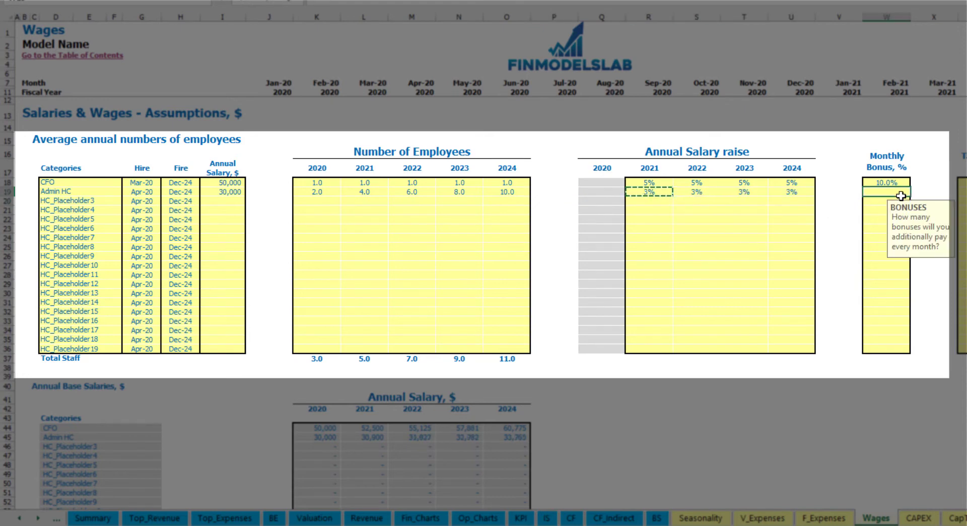
{"action": "type", "text": "5"}
{"action": "key", "text": "Tab"}
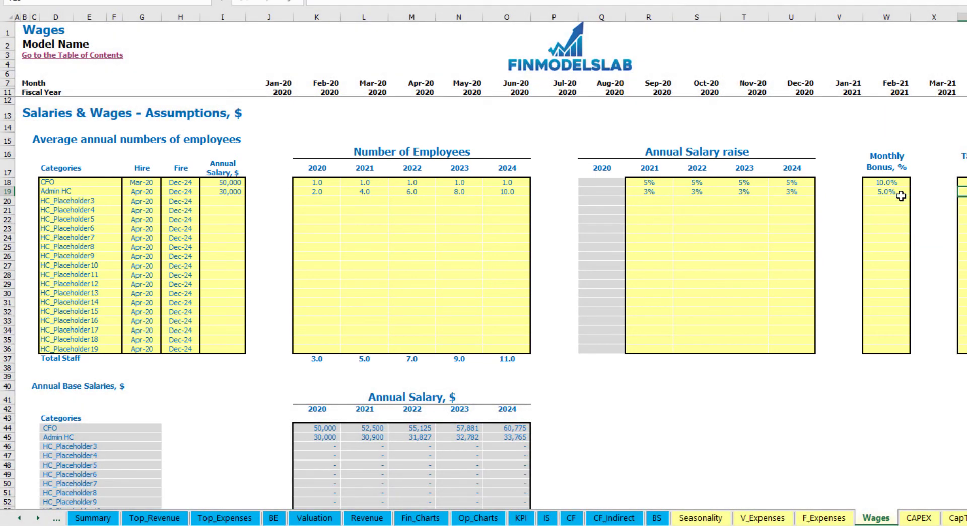
{"action": "key", "text": "Down"}
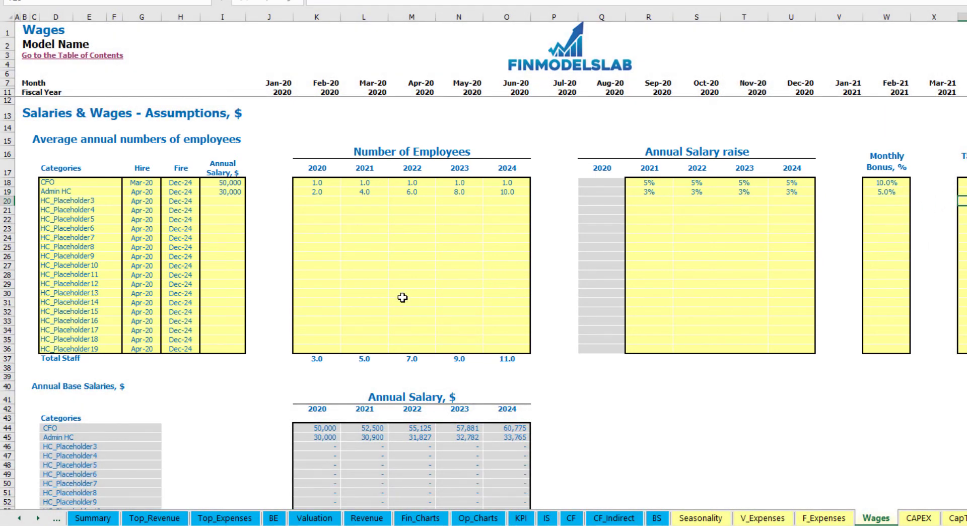
Review Admin HC's monthly headcount in the Total Staff Numbers table from Apr-20 through 2023
{"action": "scroll", "coordinate": [403, 298], "scroll_direction": "down", "scroll_amount": 13}
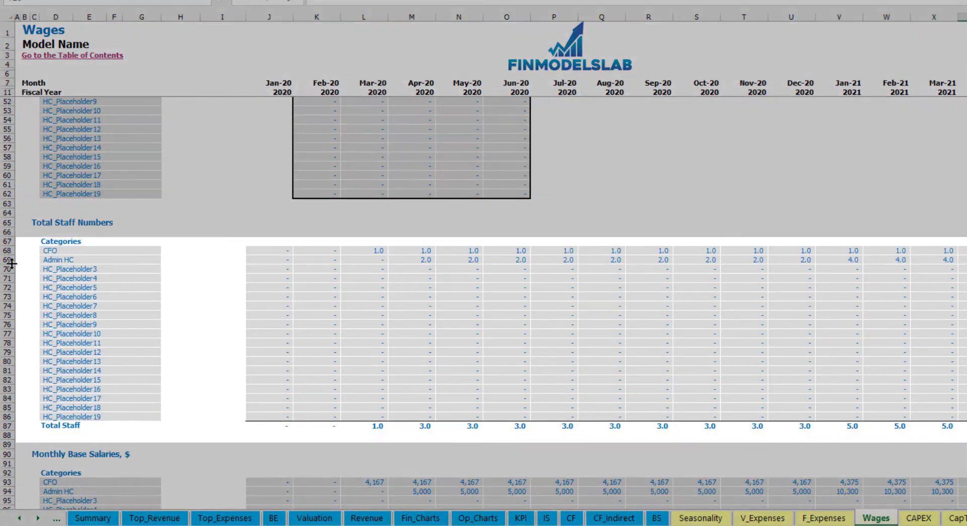
{"action": "left_click", "coordinate": [9, 259]}
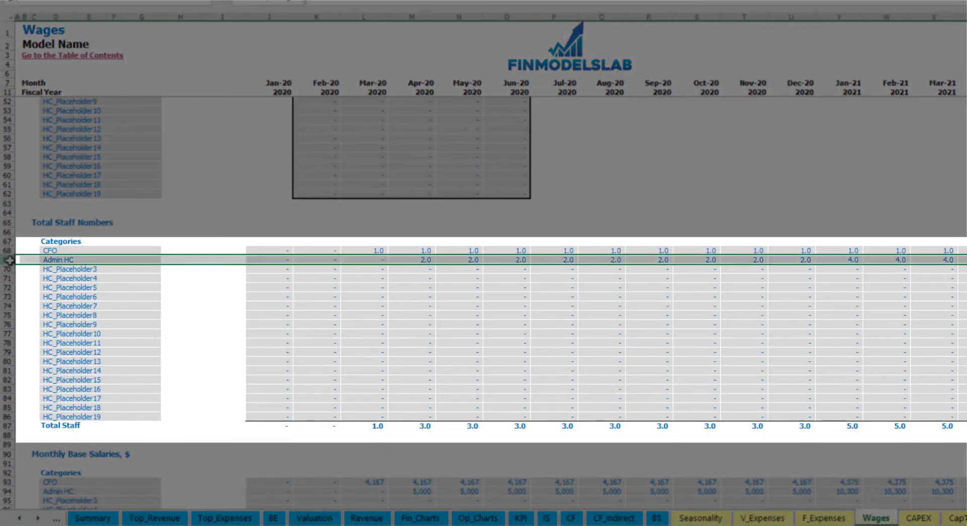
{"action": "left_click", "coordinate": [422, 259]}
{"action": "left_click_drag", "start_coordinate": [425, 255], "coordinate": [803, 258]}
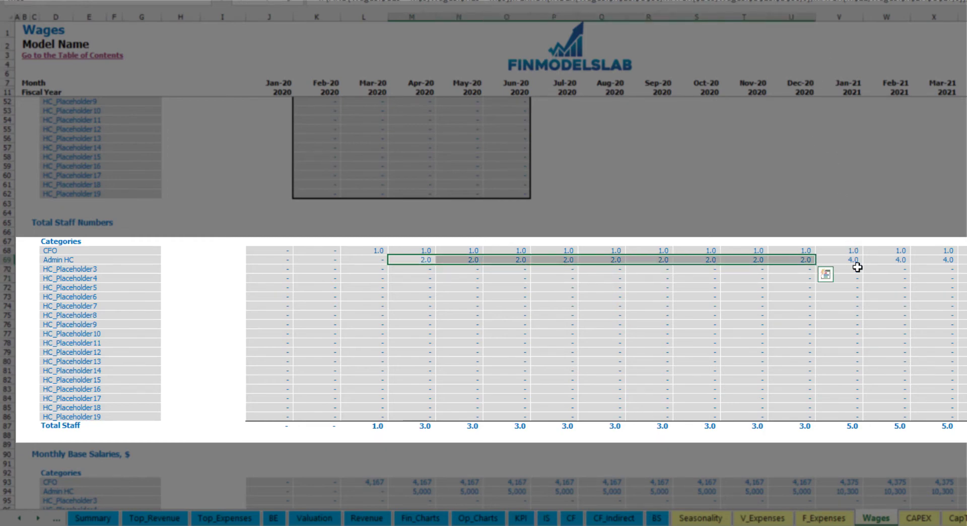
{"action": "left_click_drag", "start_coordinate": [856, 260], "coordinate": [948, 259]}
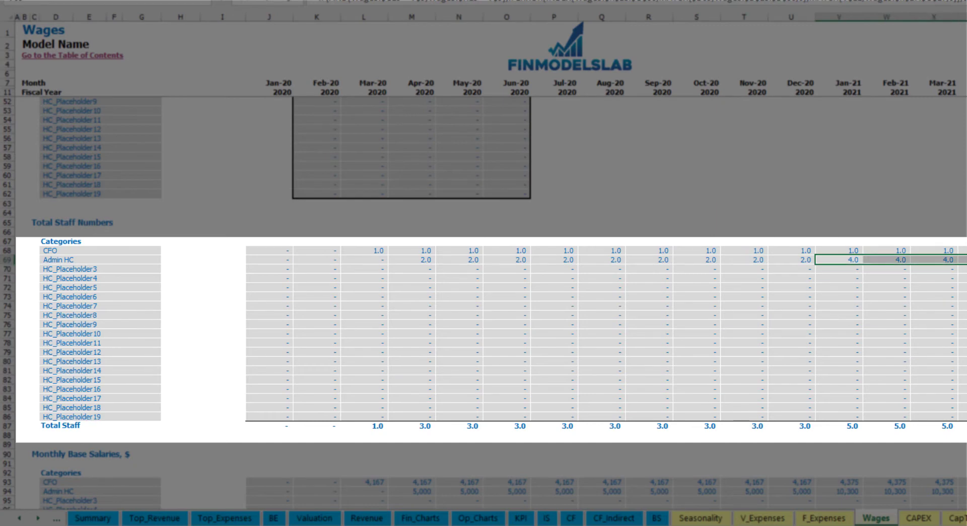
{"action": "scroll", "coordinate": [484, 262], "scroll_direction": "right", "scroll_amount": 10}
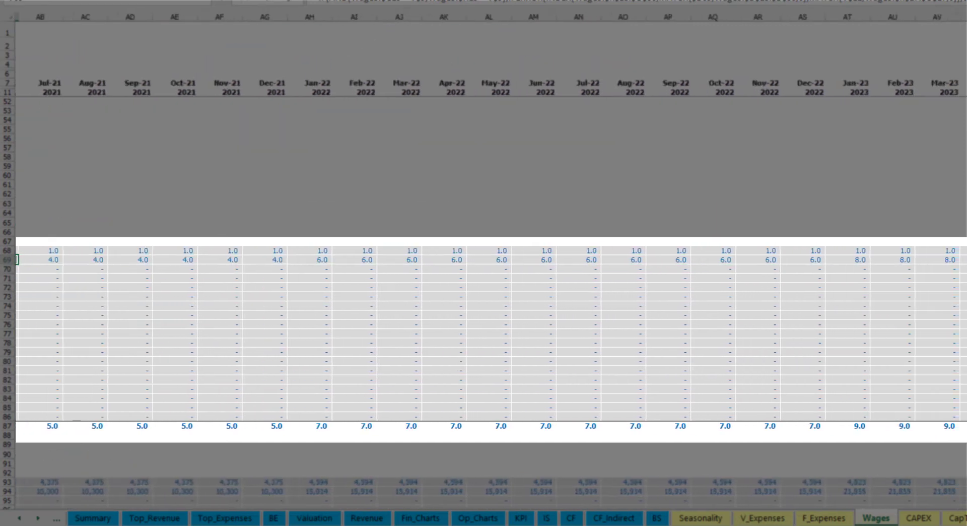
{"action": "scroll", "coordinate": [484, 262], "scroll_direction": "right", "scroll_amount": 1}
{"action": "left_click", "coordinate": [960, 260]}
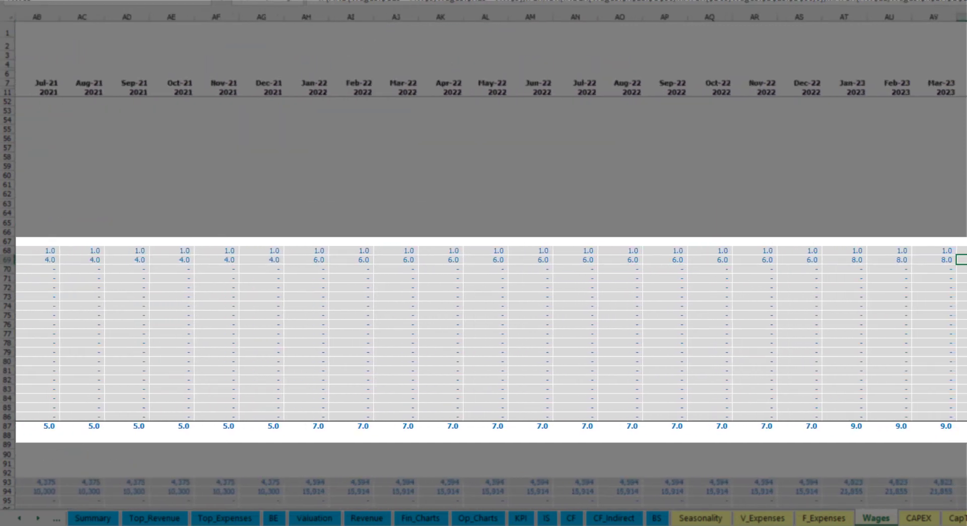
{"action": "scroll", "coordinate": [483, 262], "scroll_direction": "right", "scroll_amount": 5}
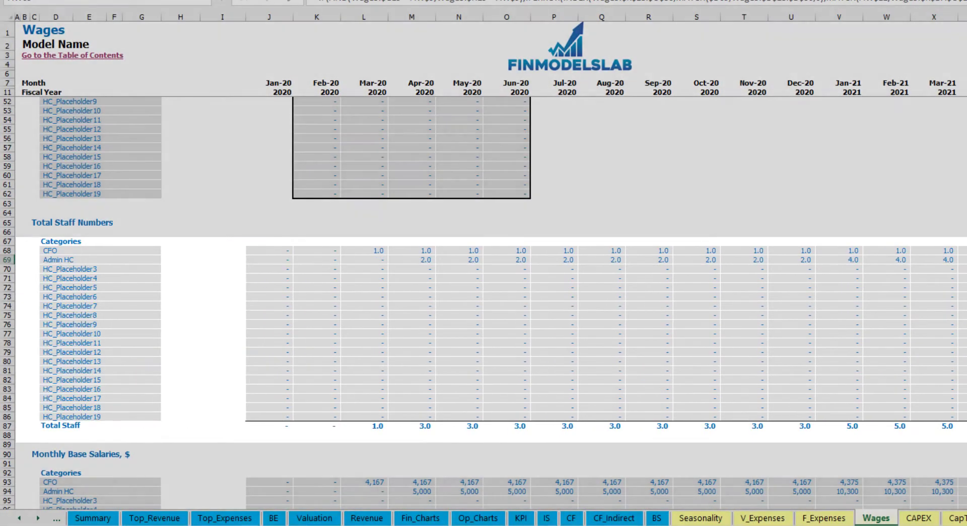
Compare Admin HC's monthly base salaries with its monthly staff numbers around Apr-20
{"action": "scroll", "coordinate": [68, 431], "scroll_direction": "down", "scroll_amount": 3}
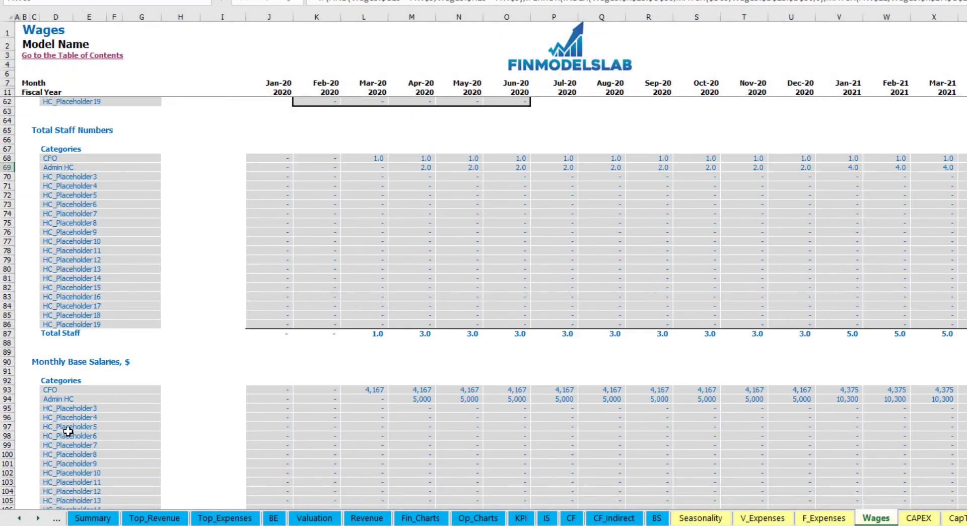
{"action": "left_click", "coordinate": [7, 400]}
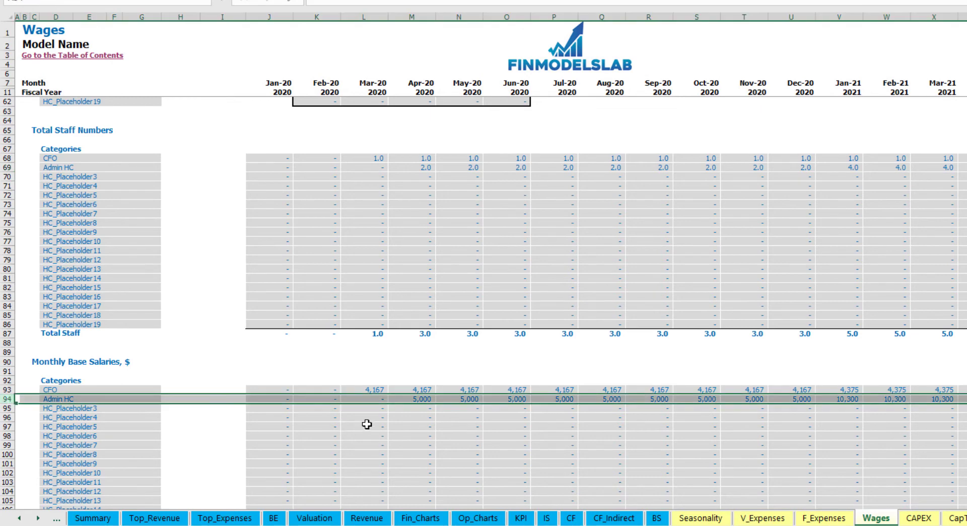
{"action": "left_click", "coordinate": [415, 400]}
{"action": "left_click", "coordinate": [424, 167]}
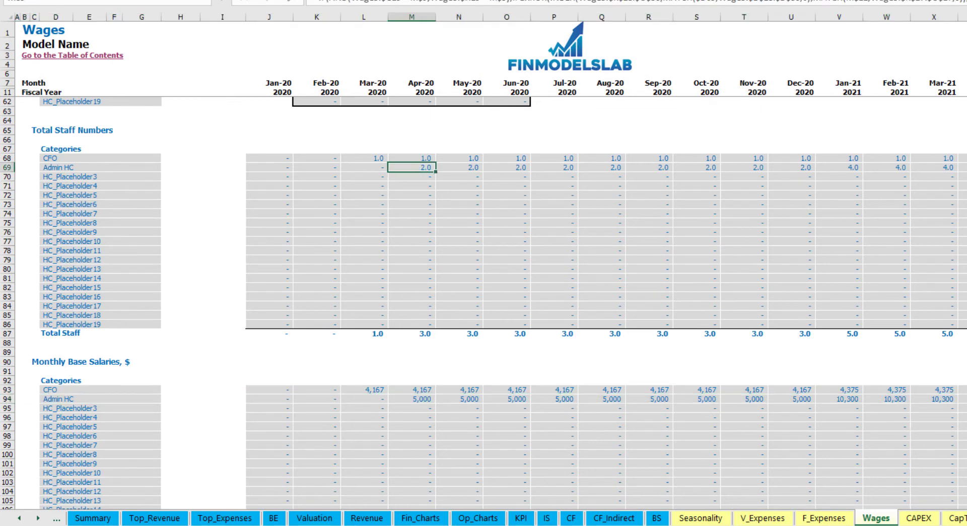
{"action": "key", "text": "Left"}
{"action": "key", "text": "ctrl+Down"}
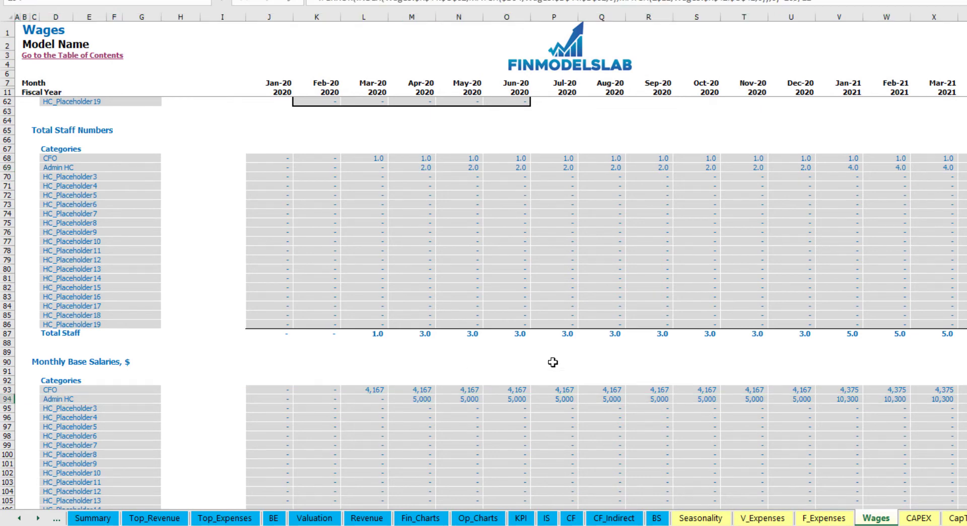
Review the Monthly Bonus and Monthly Base Taxes tables on the Wages sheet
{"action": "scroll", "coordinate": [561, 435], "scroll_direction": "down", "scroll_amount": 10}
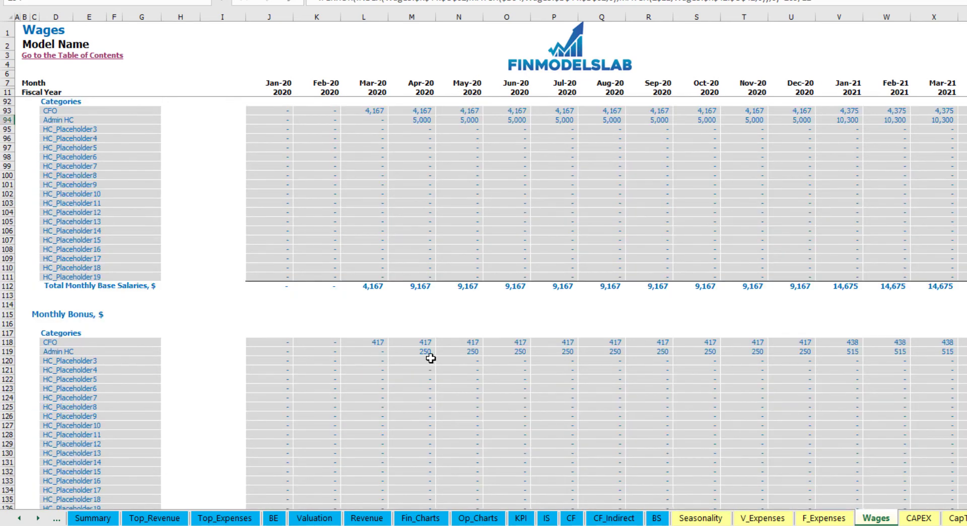
{"action": "scroll", "coordinate": [509, 355], "scroll_direction": "down", "scroll_amount": 7}
{"action": "scroll", "coordinate": [249, 385], "scroll_direction": "down", "scroll_amount": 3}
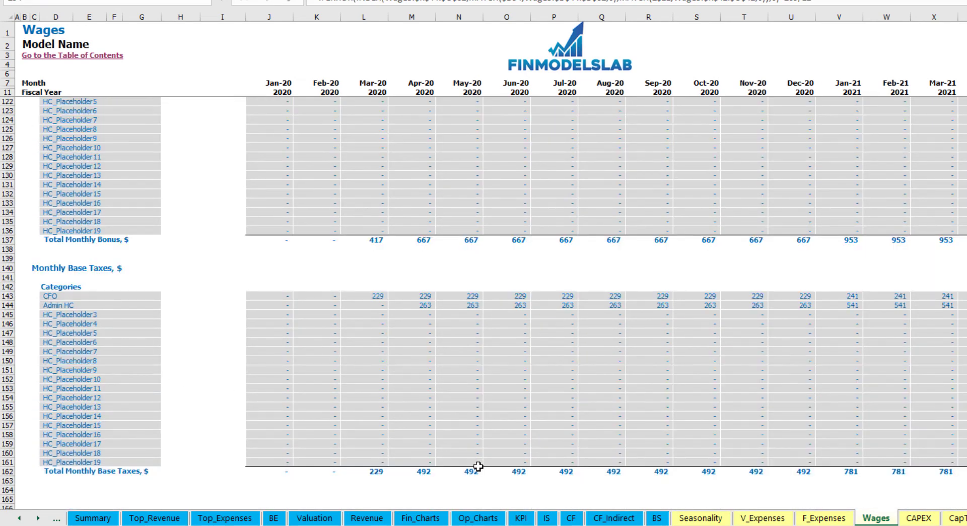
Expand the Salary and Wages group on the income statement and check its staff category lines
{"action": "left_click", "coordinate": [548, 519]}
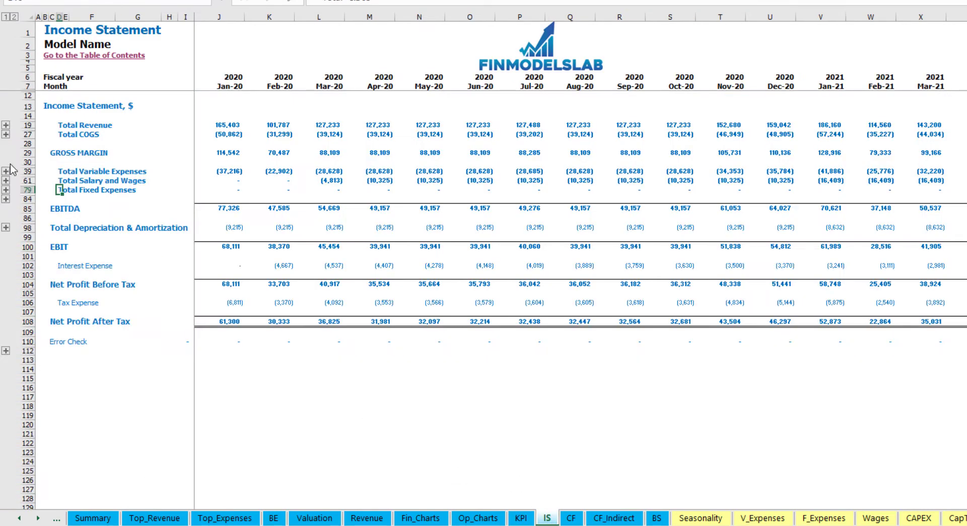
{"action": "left_click", "coordinate": [6, 180]}
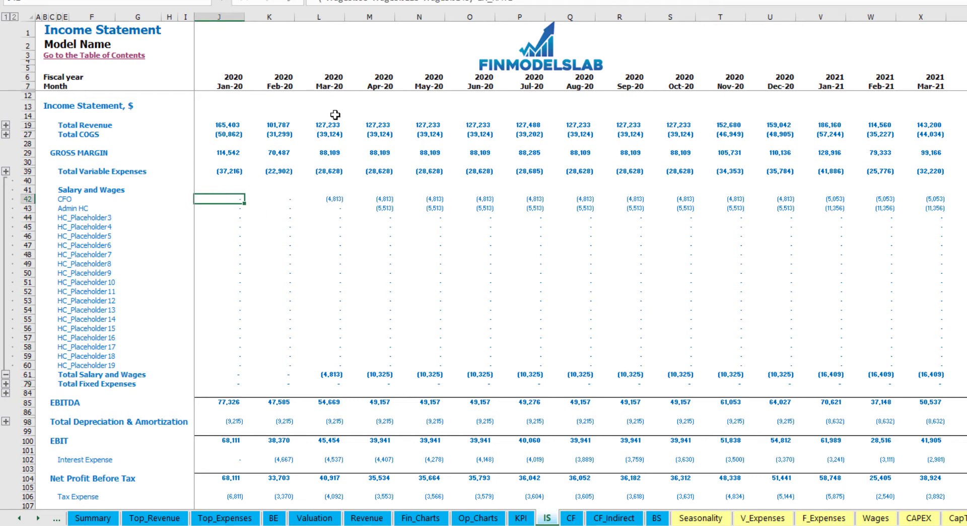
{"action": "left_click_drag", "start_coordinate": [66, 197], "coordinate": [65, 362]}
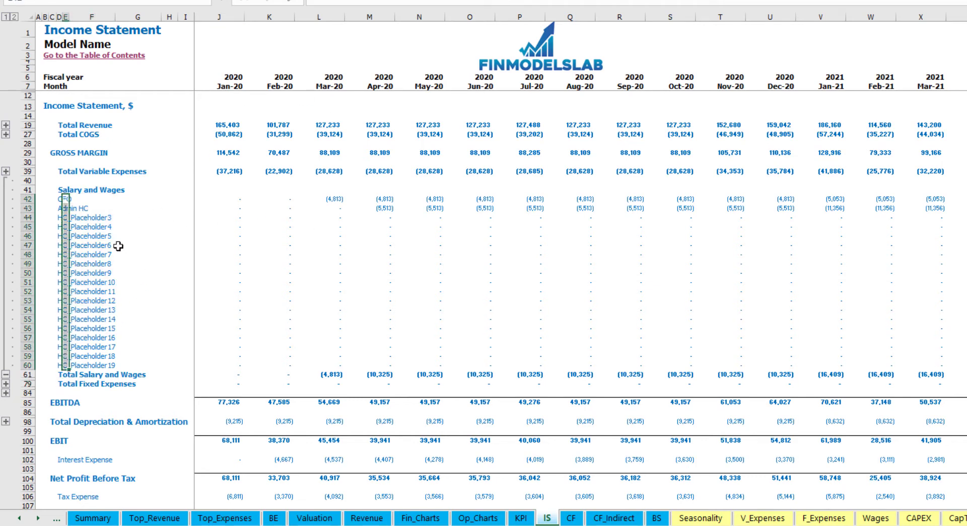
{"action": "left_click", "coordinate": [114, 207]}
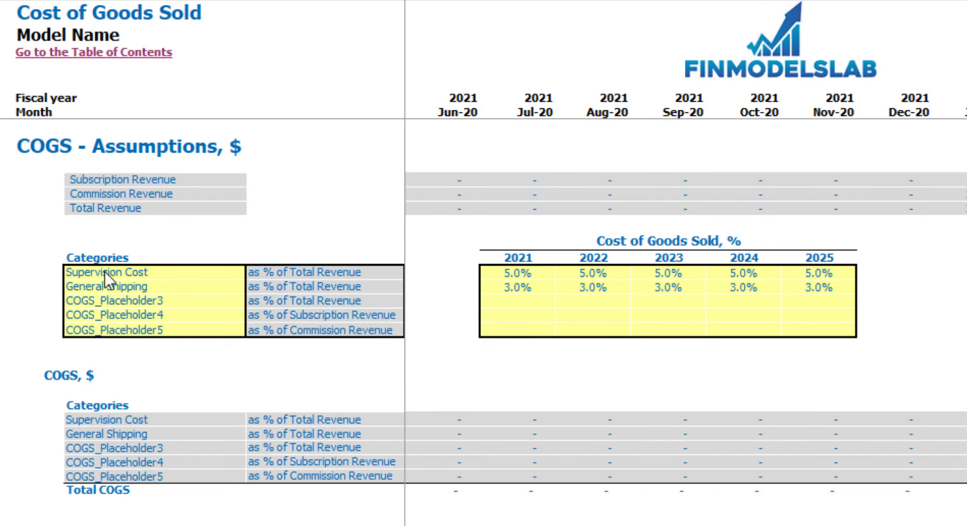
Rename the first cost of goods sold category, Supervision Cost, as CoGS component 1
{"action": "left_click_drag", "start_coordinate": [113, 272], "coordinate": [126, 320]}
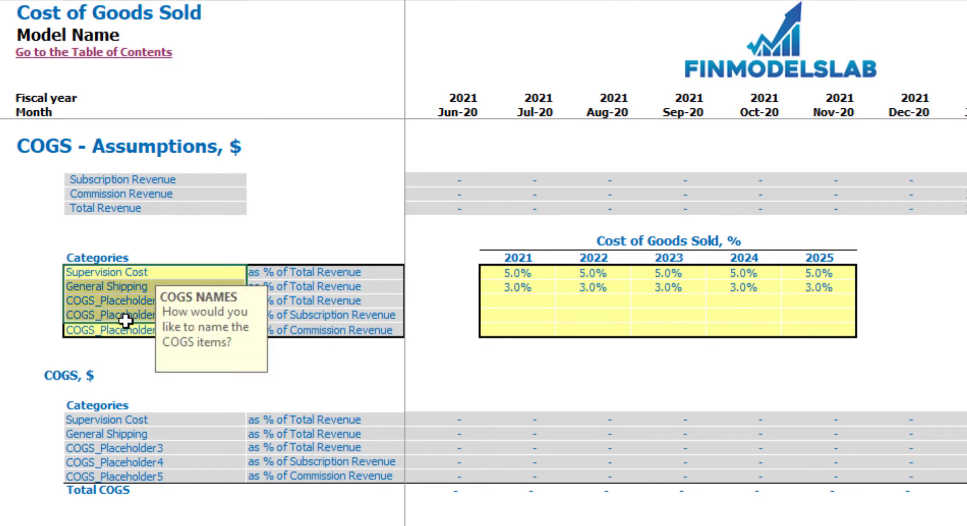
{"action": "left_click", "coordinate": [115, 273]}
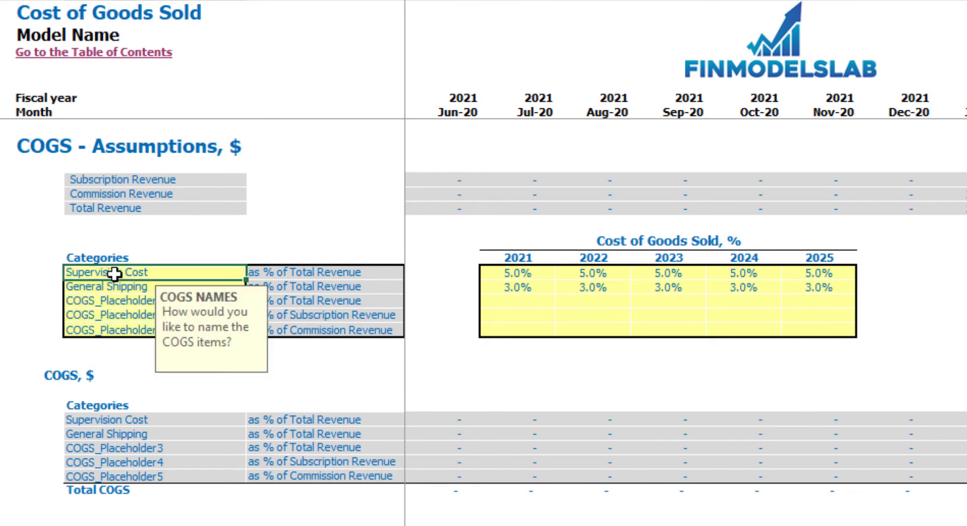
{"action": "type", "text": "Co"}
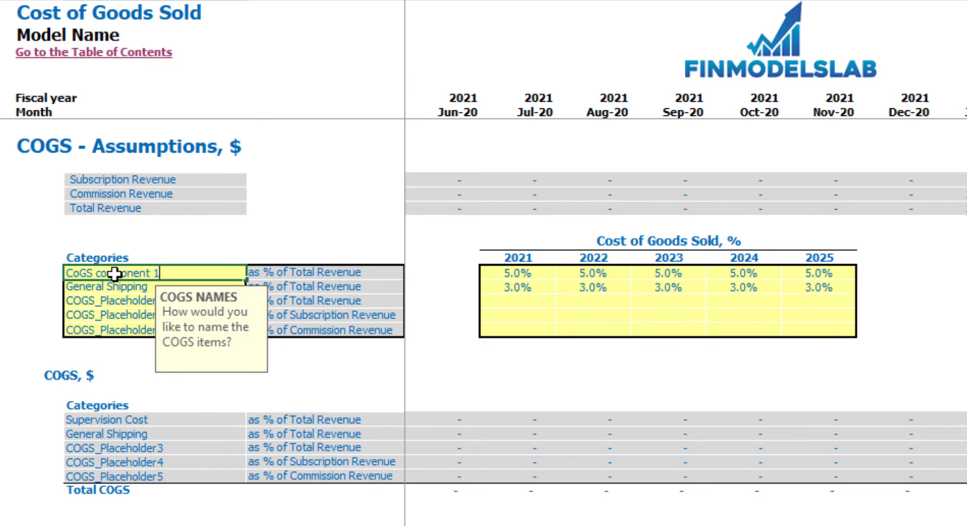
{"action": "type", "text": "GS component 1"}
{"action": "key", "text": "Return"}
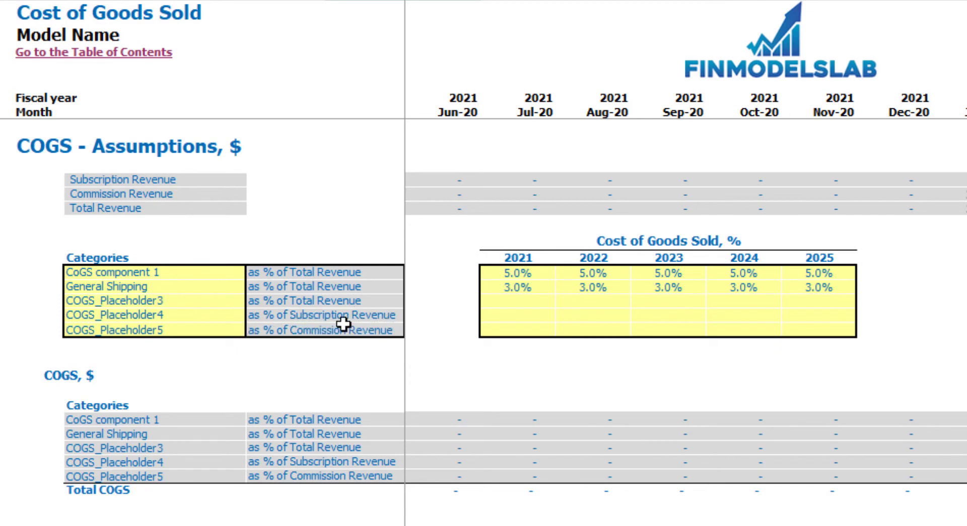
Check the revenue bases assigned to the COGS categories, including subscription and commission revenue
{"action": "left_click_drag", "start_coordinate": [324, 315], "coordinate": [259, 328]}
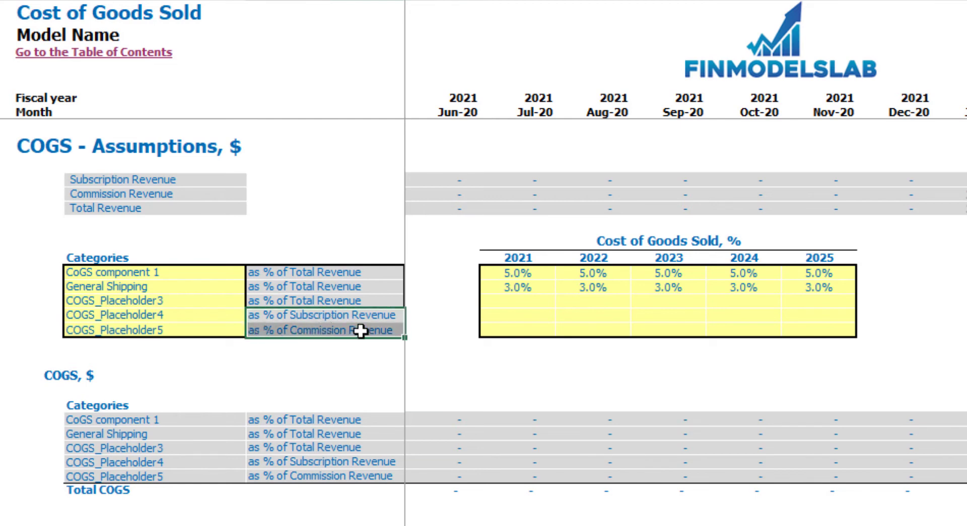
{"action": "left_click", "coordinate": [96, 272]}
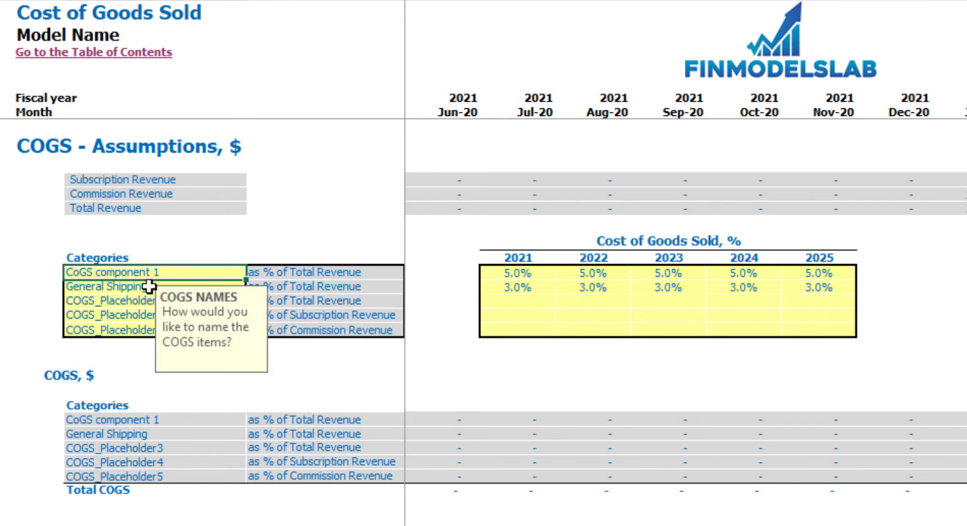
{"action": "left_click", "coordinate": [292, 225]}
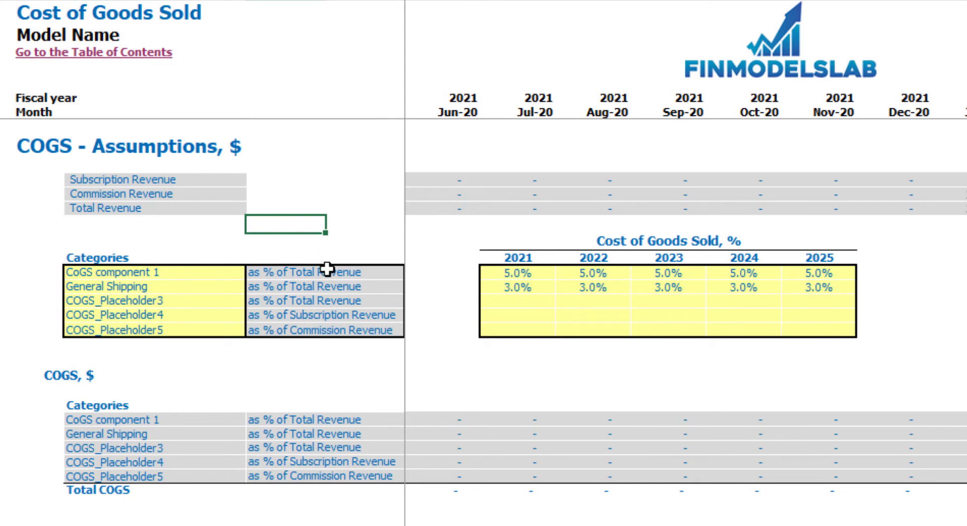
Set CoGS component 1's percentage of total revenue for 2021 to 2025 to 10%, 9%, 8%, 7% and 6%
{"action": "left_click", "coordinate": [529, 273]}
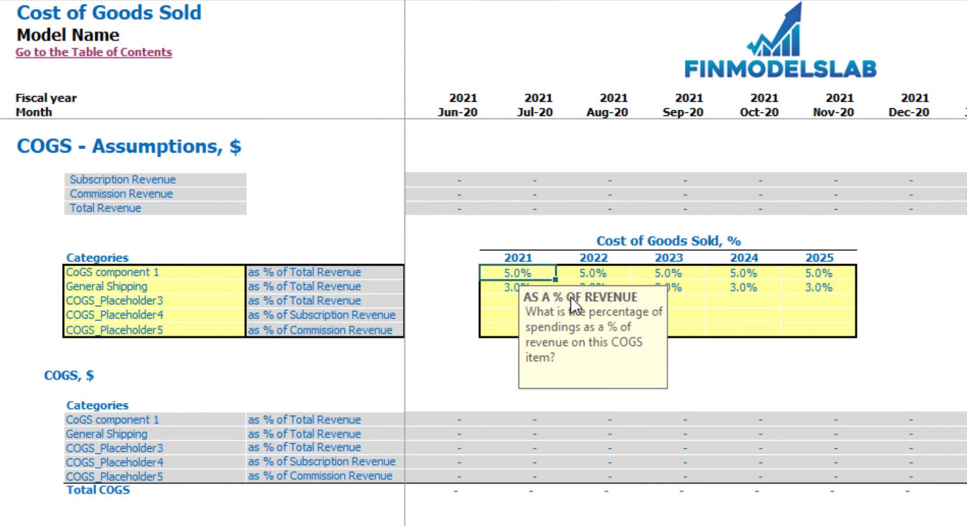
{"action": "type", "text": "10"}
{"action": "key", "text": "Tab"}
{"action": "type", "text": "9"}
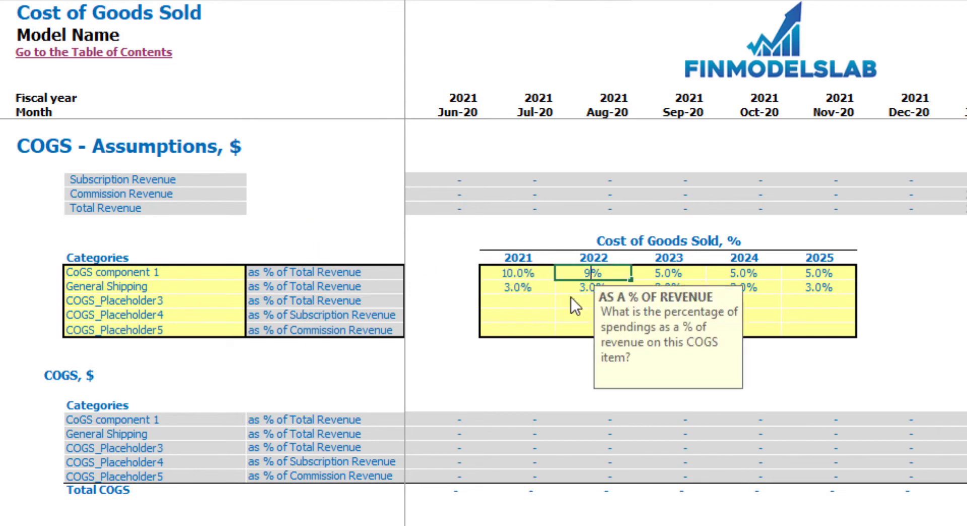
{"action": "key", "text": "Tab"}
{"action": "type", "text": "8"}
{"action": "key", "text": "Tab"}
{"action": "type", "text": "7"}
{"action": "key", "text": "Tab"}
{"action": "type", "text": "6"}
{"action": "key", "text": "Tab"}
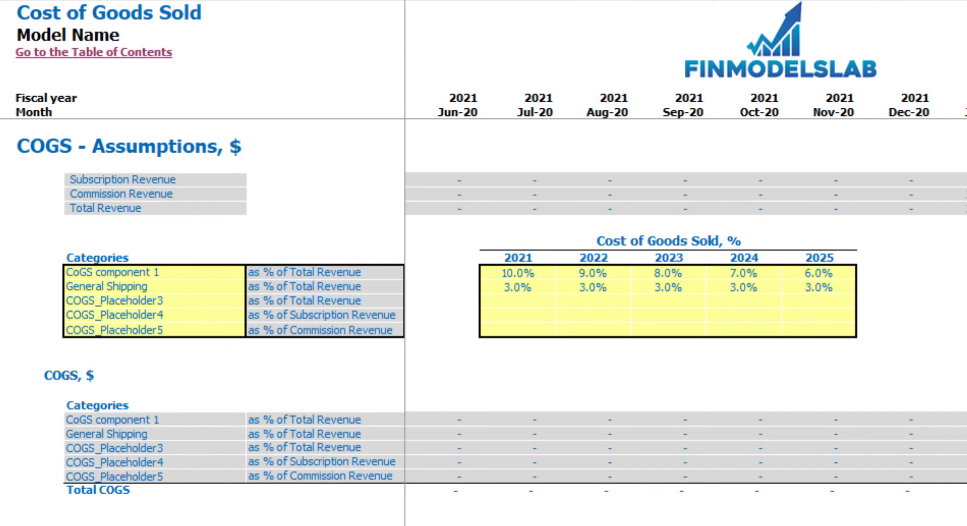
Expand the COGS group on the income statement and examine its category lines and Jan-21 amounts
{"action": "left_click_drag", "start_coordinate": [1, 420], "coordinate": [1, 477]}
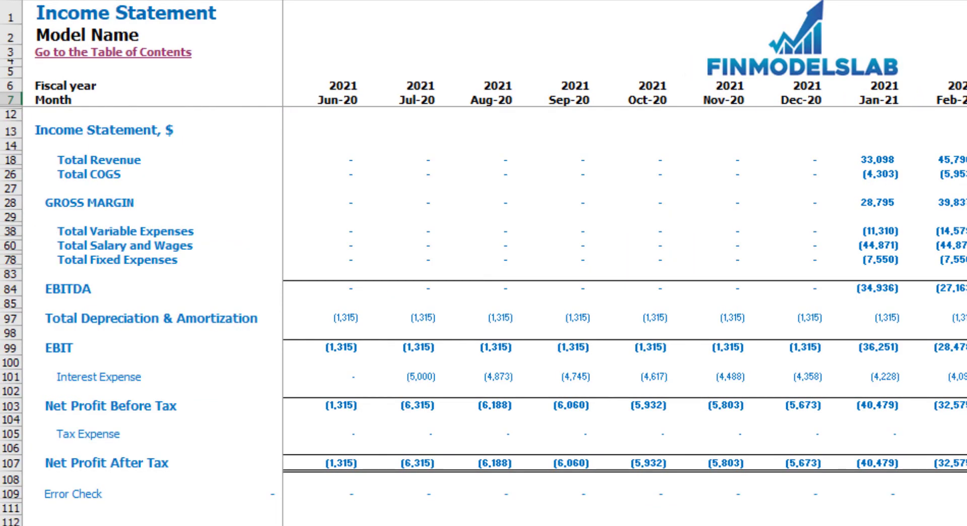
{"action": "left_click", "coordinate": [12, 202]}
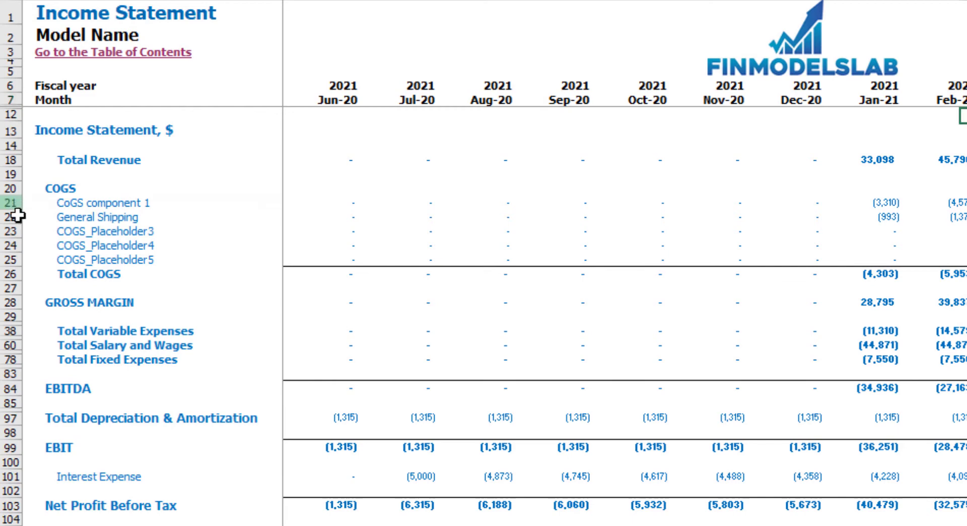
{"action": "left_click_drag", "start_coordinate": [17, 215], "coordinate": [6, 256]}
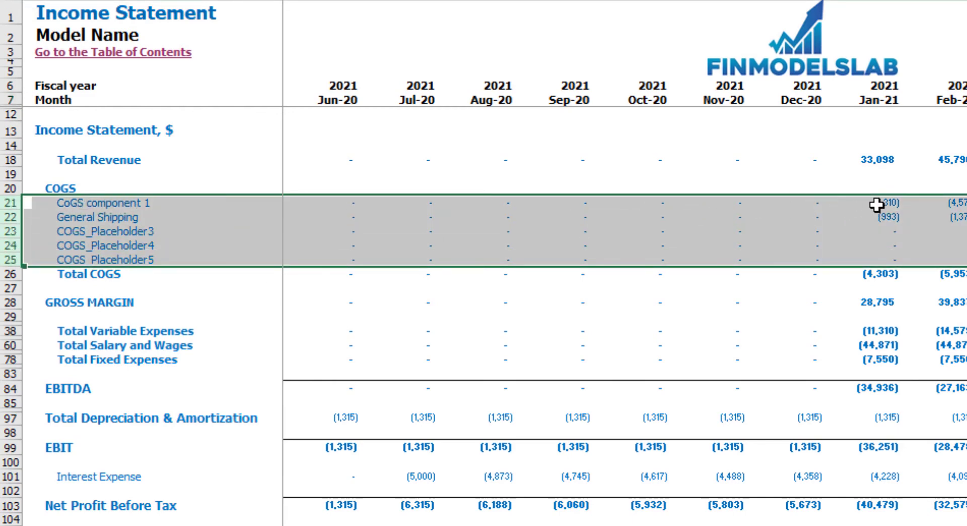
{"action": "left_click", "coordinate": [895, 175]}
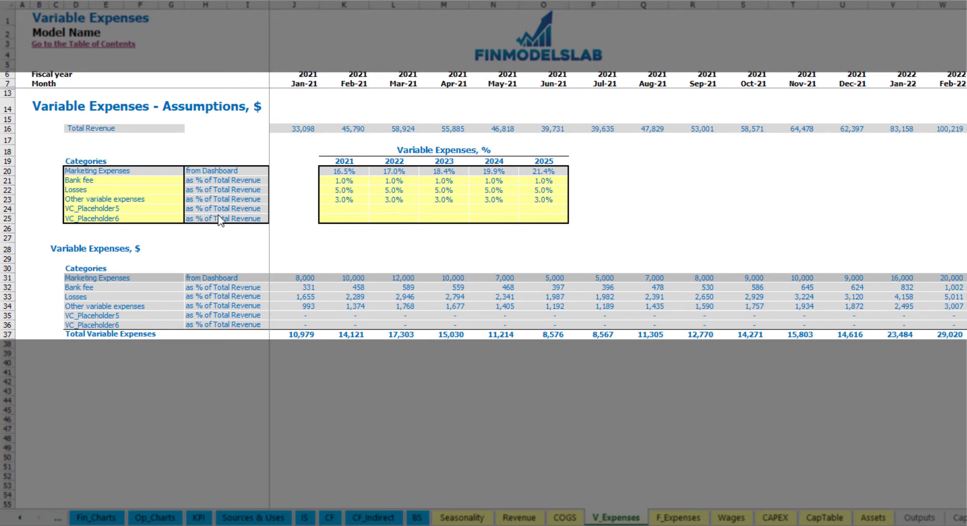
Set the Bank fee percentage of total revenue for 2021 to 2025 to 2.0%, 1.8%, 1.6%, 1.4% and 1.2%, and open the income statement
{"action": "left_click", "coordinate": [89, 182]}
{"action": "left_click", "coordinate": [343, 190]}
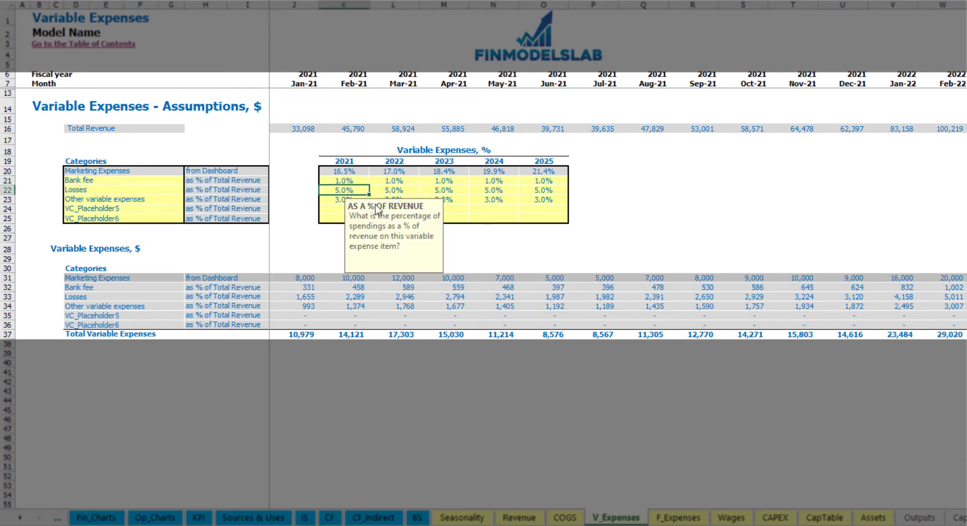
{"action": "left_click", "coordinate": [362, 180]}
{"action": "type", "text": "2"}
{"action": "key", "text": "Tab"}
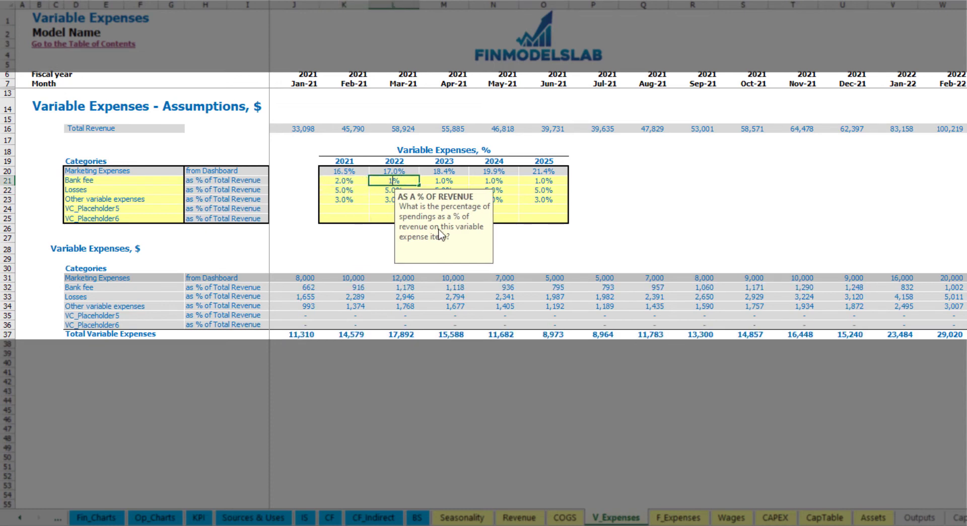
{"action": "key", "text": "Tab"}
{"action": "type", "text": "1.6"}
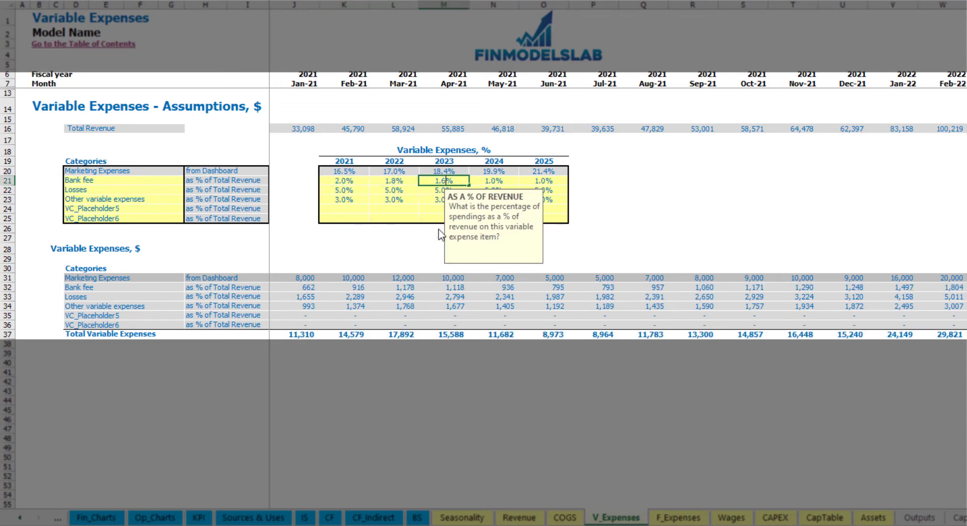
{"action": "key", "text": "Tab"}
{"action": "type", "text": "1.4"}
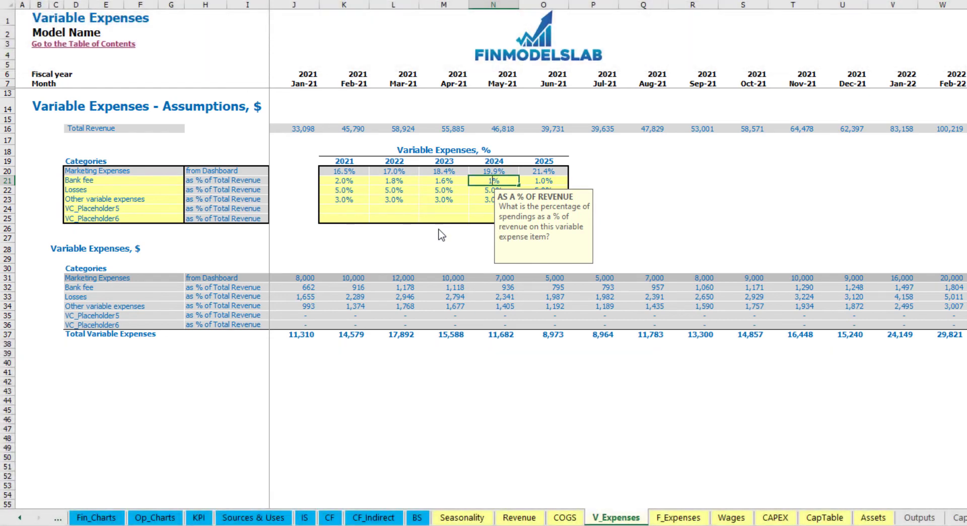
{"action": "key", "text": "Tab"}
{"action": "type", "text": "1"}
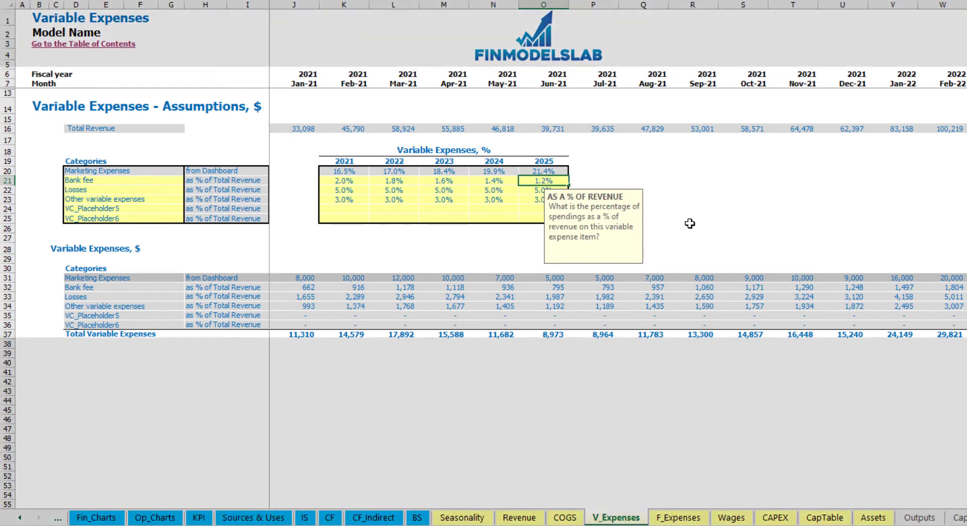
{"action": "left_click", "coordinate": [741, 209]}
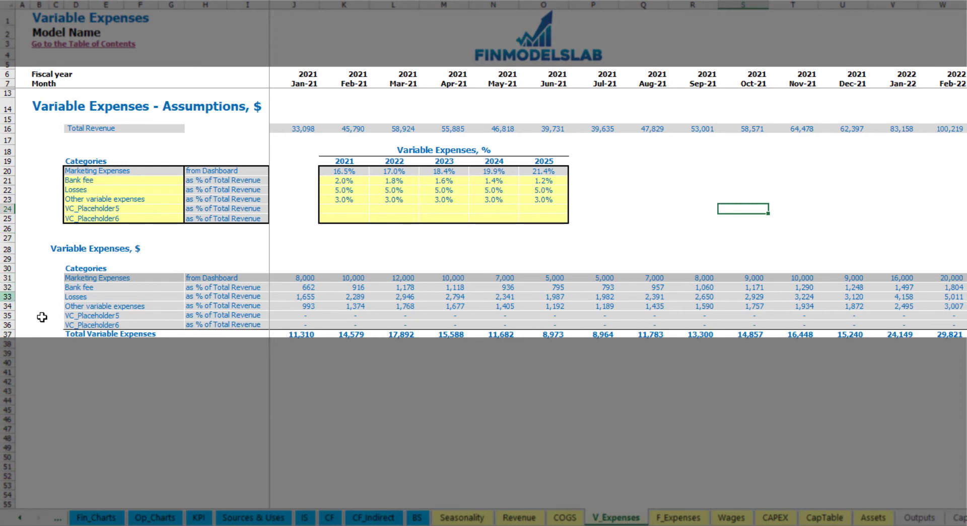
{"action": "left_click", "coordinate": [305, 519]}
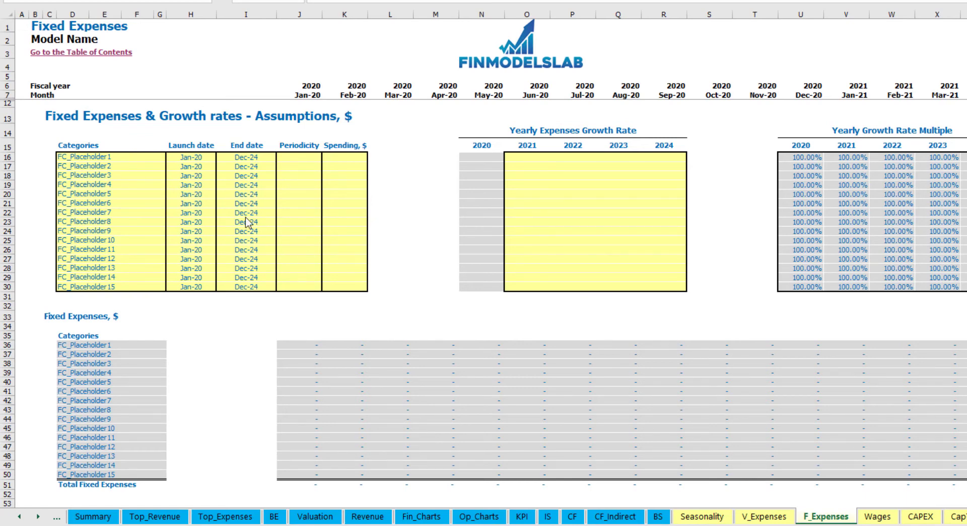
Rename the first fixed expense category, FC_Placeholder1, as Utilities and set its launch date to Mar-20
{"action": "left_click", "coordinate": [113, 156]}
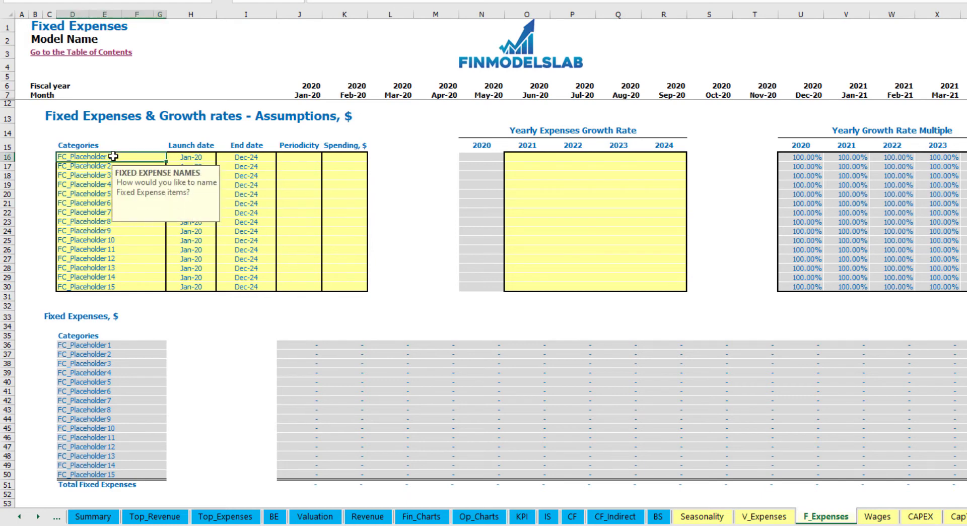
{"action": "type", "text": "Utilities"}
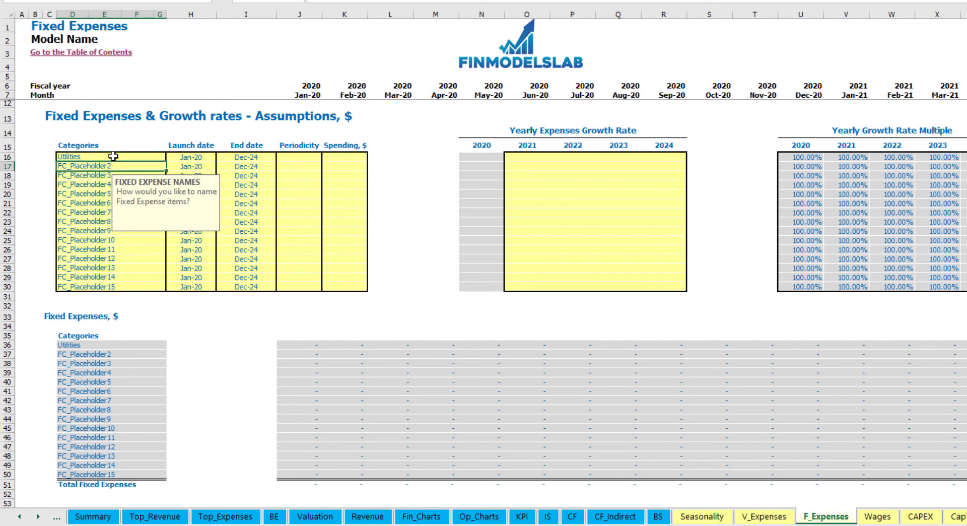
{"action": "left_click", "coordinate": [196, 157]}
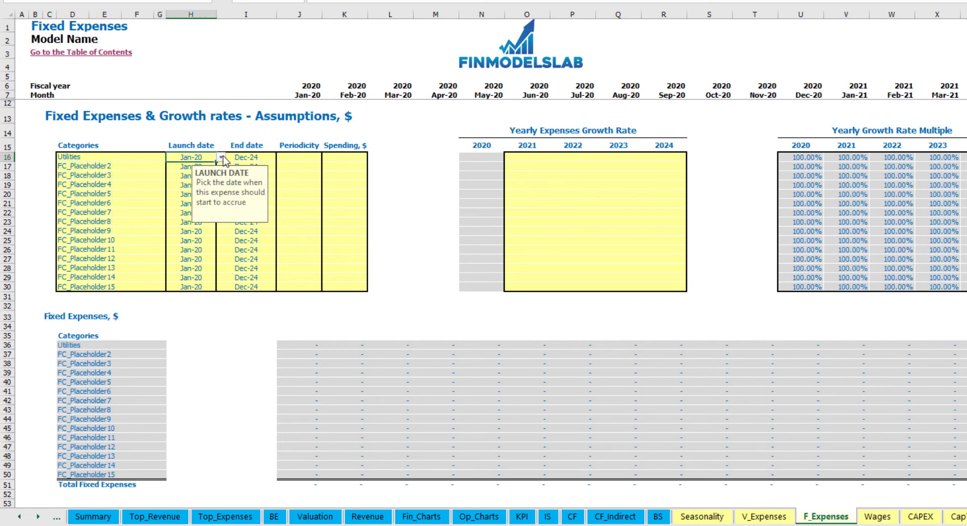
{"action": "left_click", "coordinate": [220, 157]}
{"action": "left_click", "coordinate": [184, 183]}
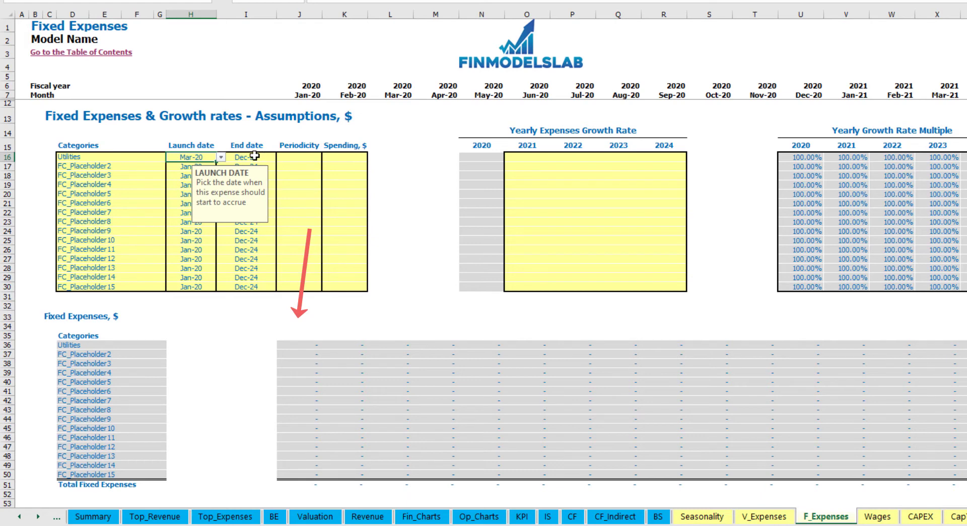
Check the end date of the Utilities expense against the months covered by the fixed expenses timeline
{"action": "left_click", "coordinate": [255, 157]}
{"action": "left_click", "coordinate": [306, 97]}
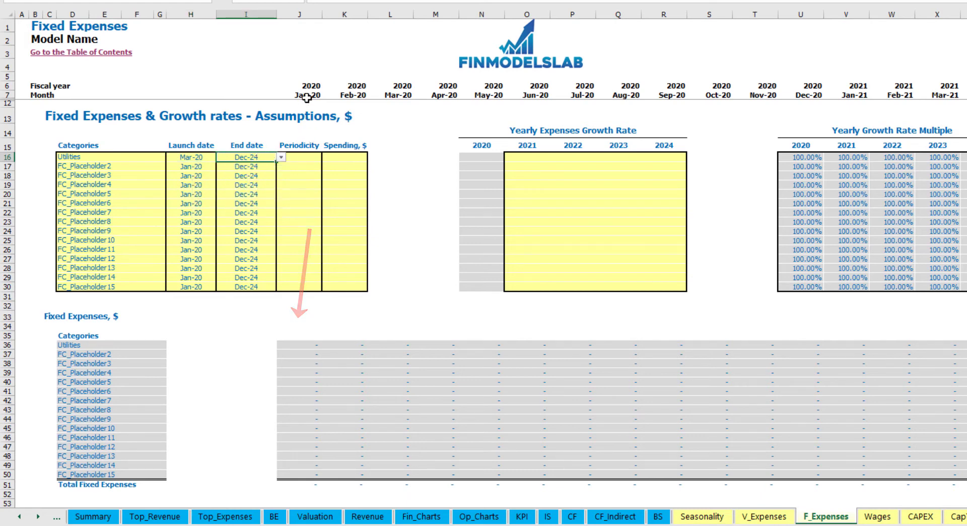
{"action": "key", "text": "ctrl+Right"}
{"action": "key", "text": "ctrl+Left"}
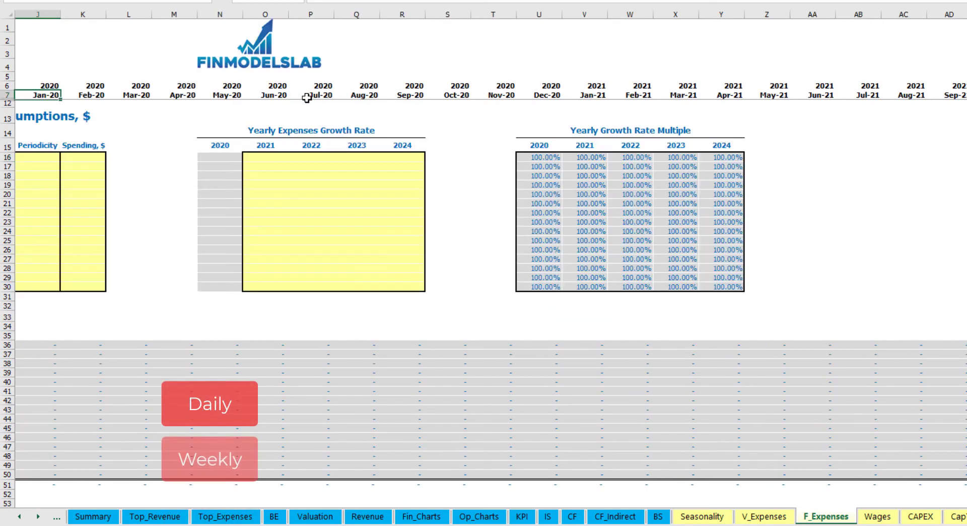
{"action": "key", "text": "Left"}
{"action": "key", "text": "Left"}
{"action": "key", "text": "Left"}
{"action": "key", "text": "Home"}
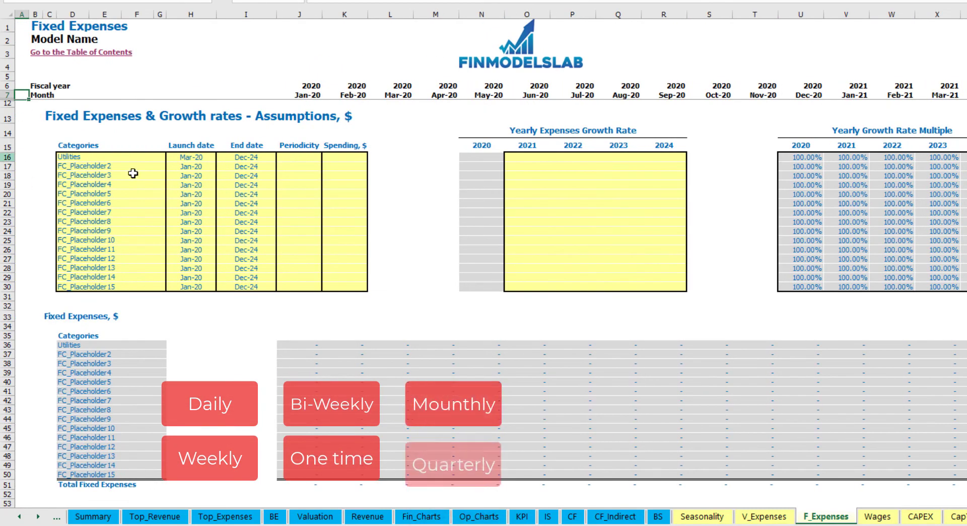
Set the Utilities expense to a Daily periodicity with a spending of $50
{"action": "left_click", "coordinate": [320, 159]}
{"action": "left_click", "coordinate": [327, 158]}
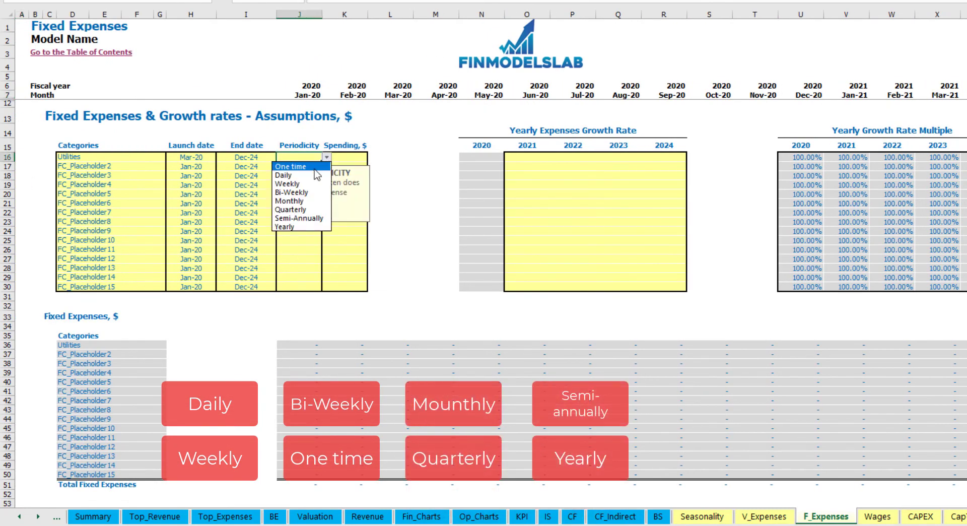
{"action": "left_click", "coordinate": [285, 175]}
{"action": "left_click", "coordinate": [348, 158]}
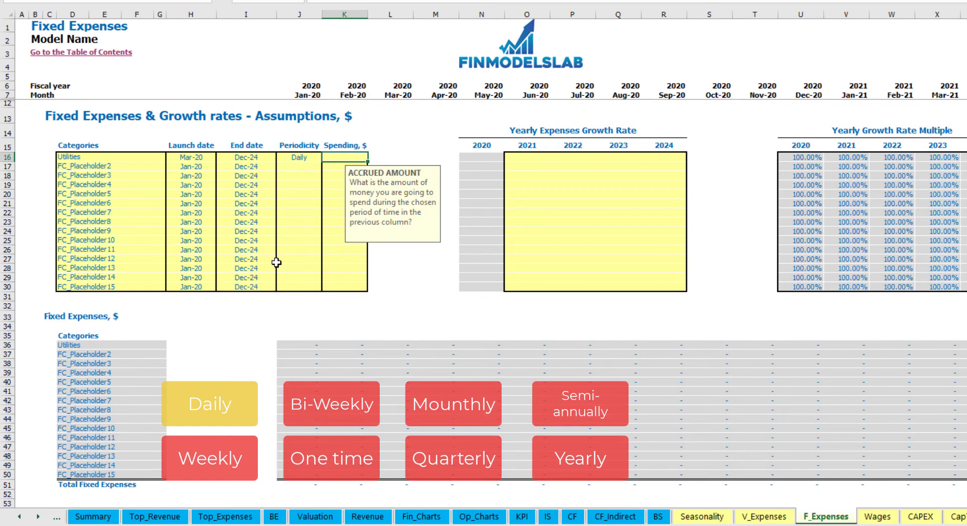
{"action": "key", "text": "Return"}
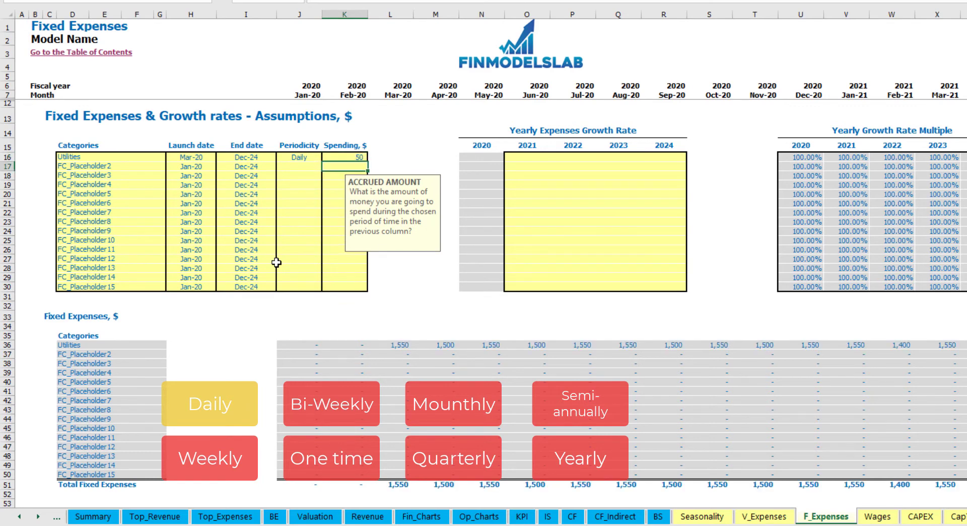
Examine the monthly Utilities amounts from the Mar-20 launch onward in the Fixed Expenses table
{"action": "left_click", "coordinate": [398, 346]}
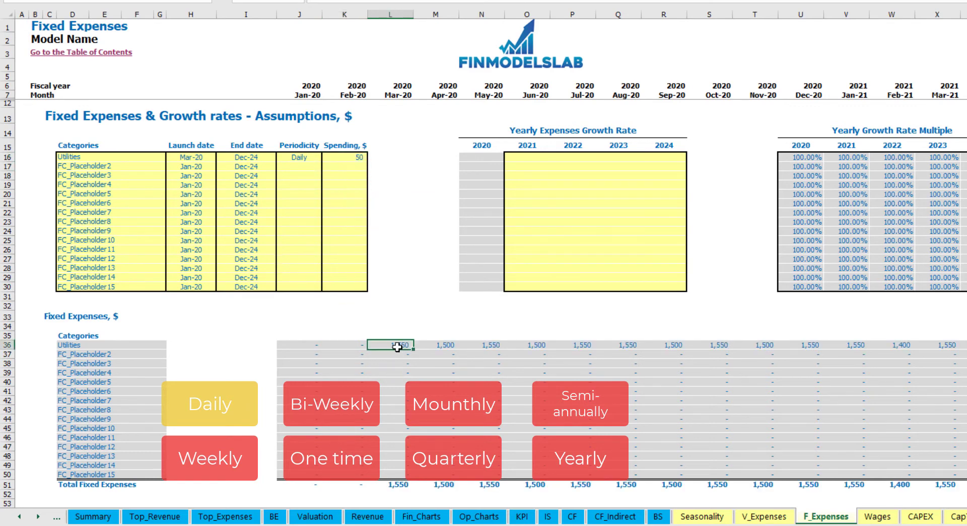
{"action": "left_click", "coordinate": [443, 347]}
{"action": "left_click", "coordinate": [497, 347]}
{"action": "left_click", "coordinate": [400, 340]}
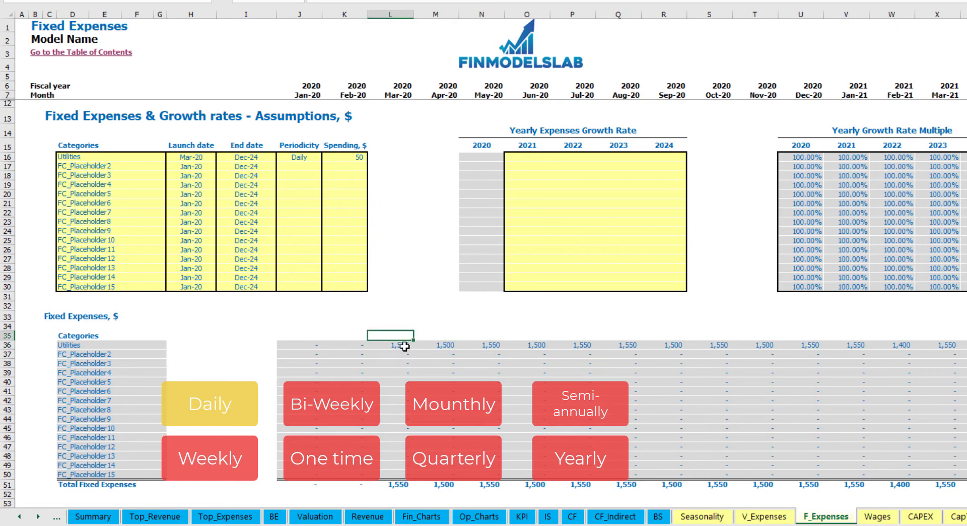
{"action": "left_click", "coordinate": [409, 346]}
{"action": "left_click", "coordinate": [428, 347]}
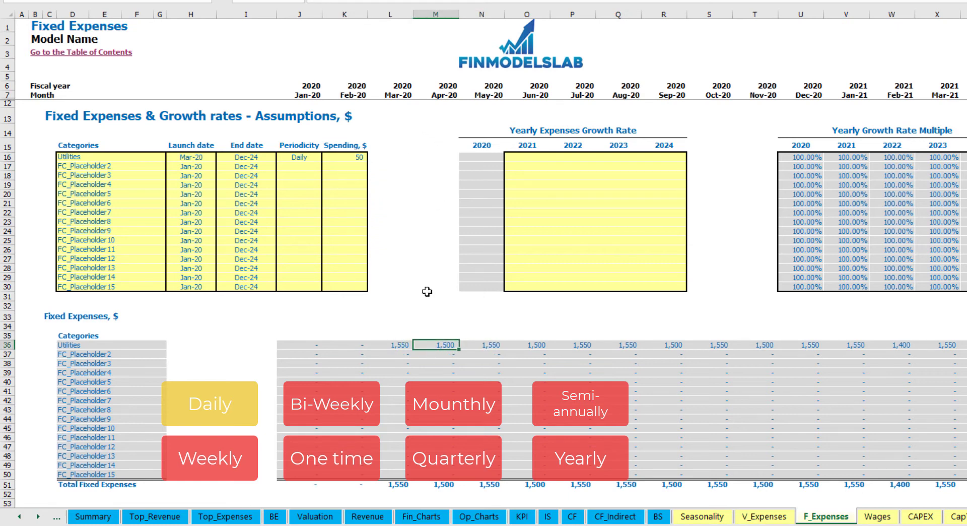
{"action": "left_click", "coordinate": [395, 93]}
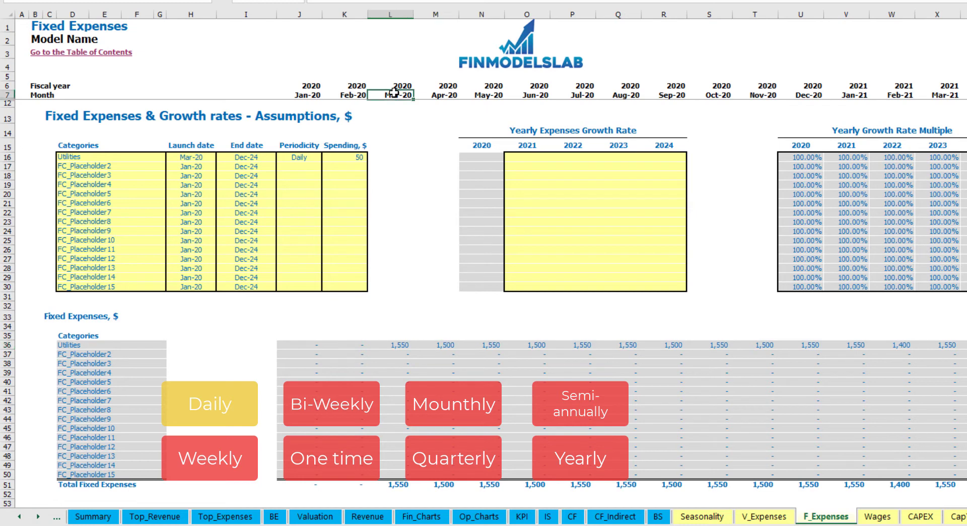
{"action": "left_click", "coordinate": [410, 348]}
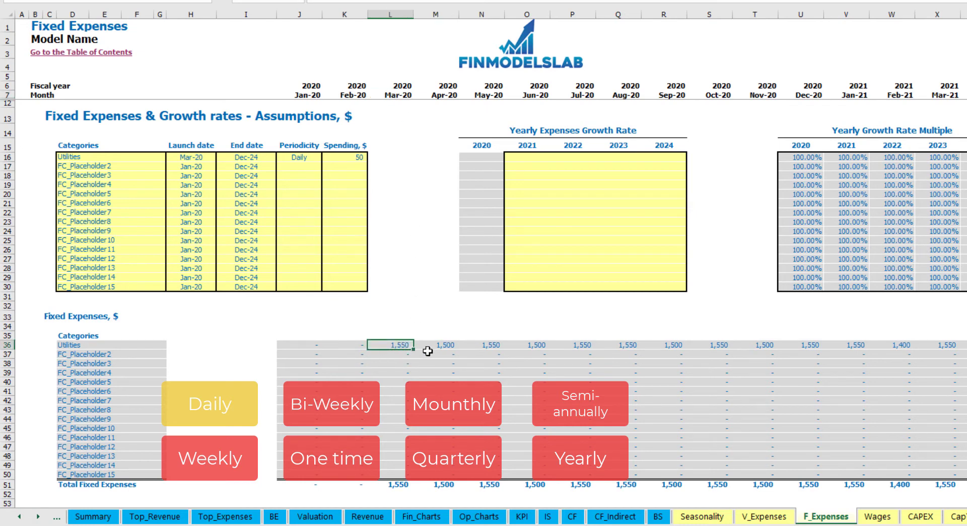
{"action": "left_click", "coordinate": [443, 346]}
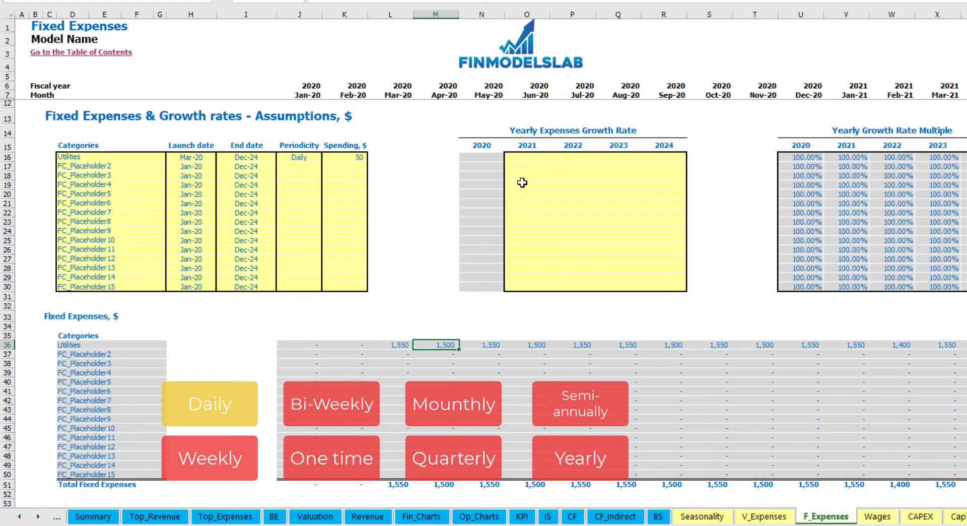
Set the yearly growth rate of the Utilities expense to 5% for each year from 2021 to 2024
{"action": "left_click", "coordinate": [535, 159]}
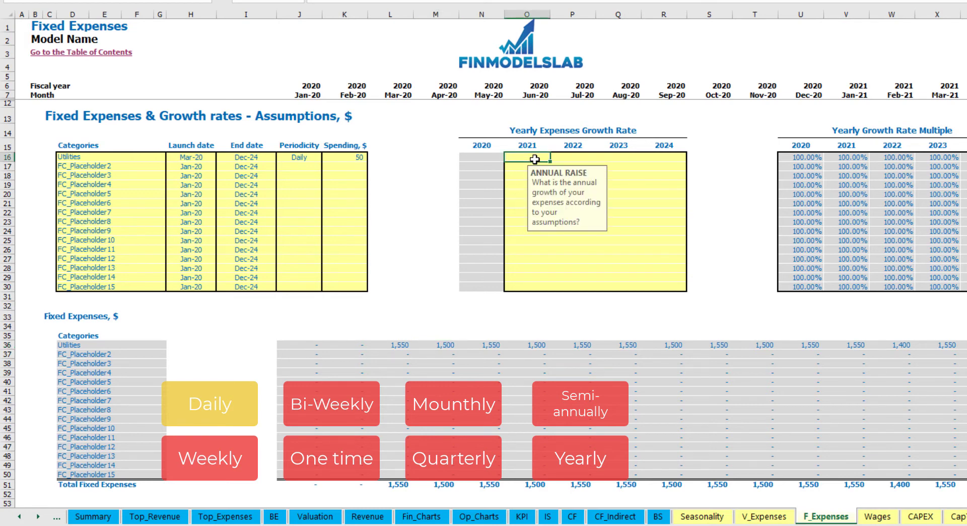
{"action": "type", "text": "5%"}
{"action": "key", "text": "ctrl+Return"}
{"action": "key", "text": "ctrl+c"}
{"action": "key", "text": "shift+Right"}
{"action": "key", "text": "shift+Right"}
{"action": "key", "text": "shift+Right"}
{"action": "key", "text": "ctrl+v"}
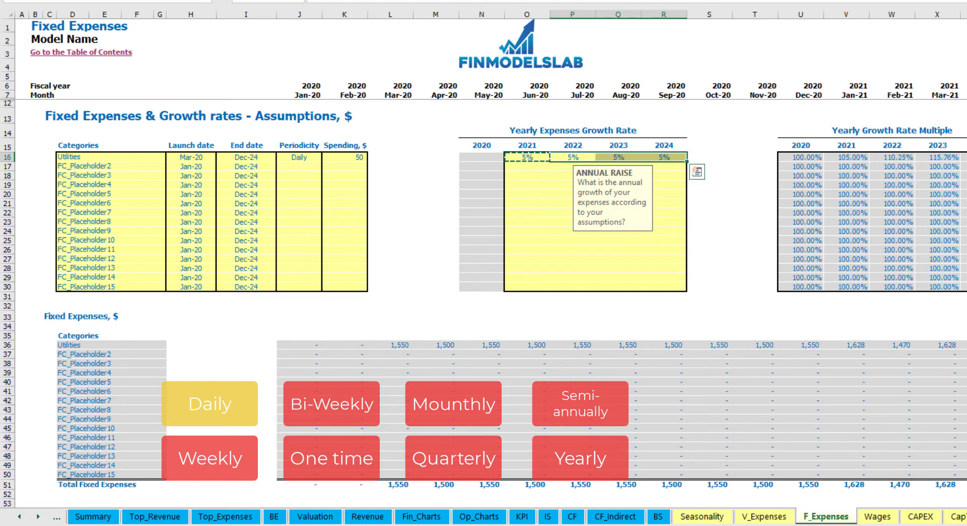
{"action": "key", "text": "shift+Right"}
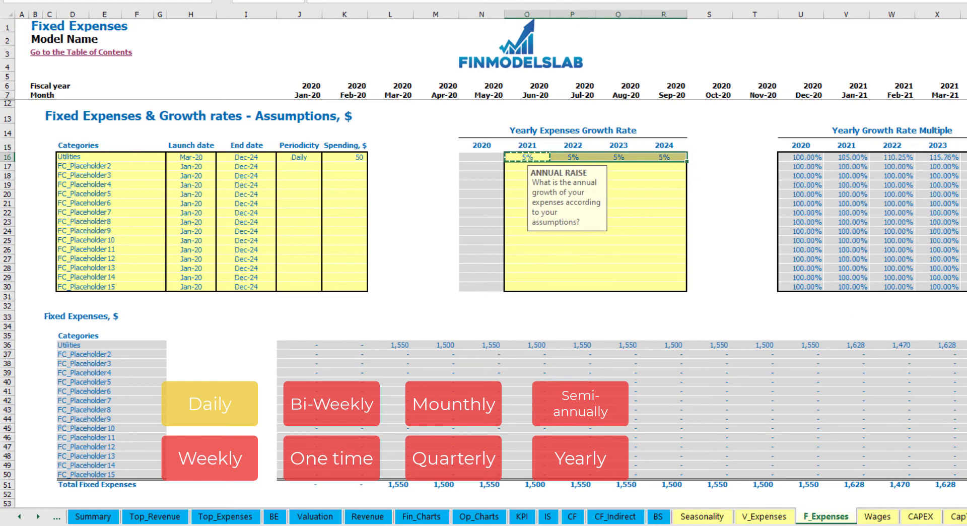
{"action": "scroll", "coordinate": [484, 252], "scroll_direction": "right", "scroll_amount": 10}
Rename the second fixed expense category, FC_Placeholder2, as Advertising
{"action": "left_click", "coordinate": [121, 163]}
{"action": "type", "text": "Advertising"}
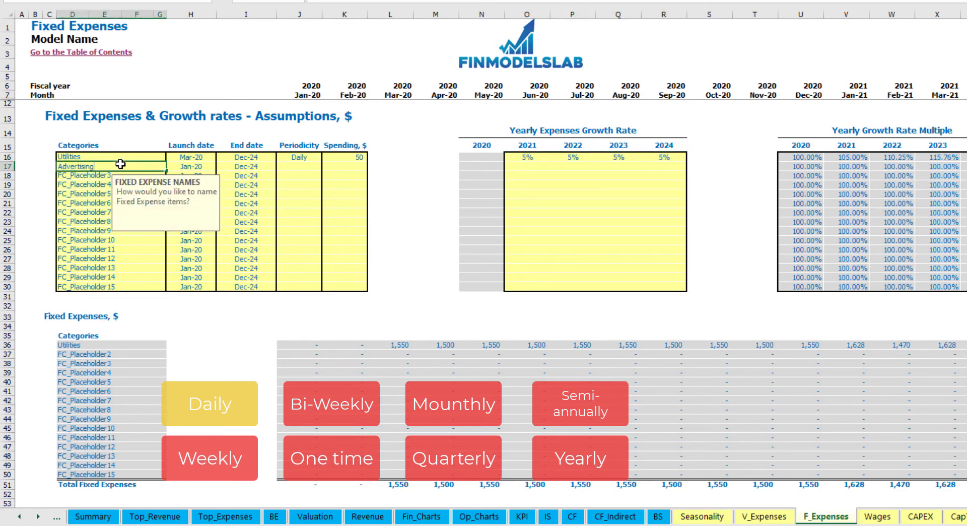
{"action": "key", "text": "Return"}
Set the Advertising expense's launch date to Mar-20 and its end date to Aug-24
{"action": "left_click", "coordinate": [191, 167]}
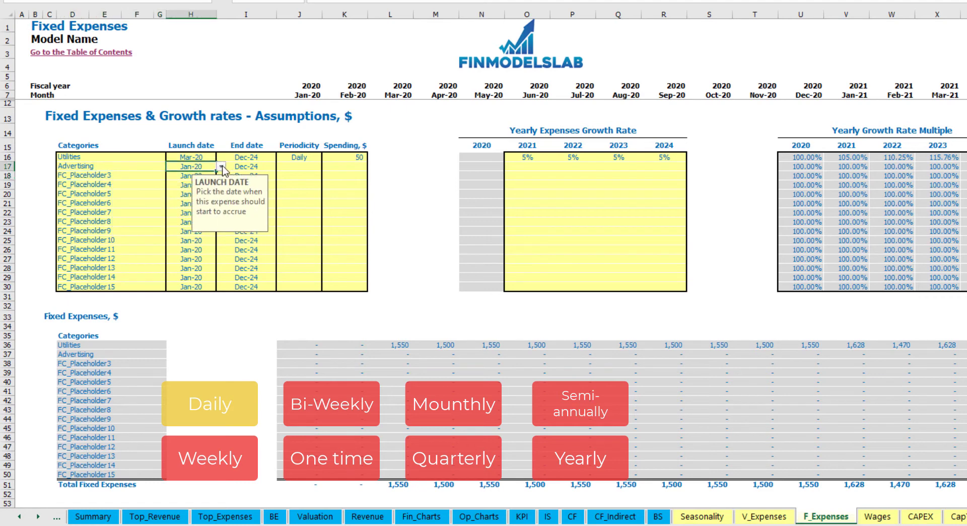
{"action": "left_click", "coordinate": [221, 166]}
{"action": "left_click", "coordinate": [191, 190]}
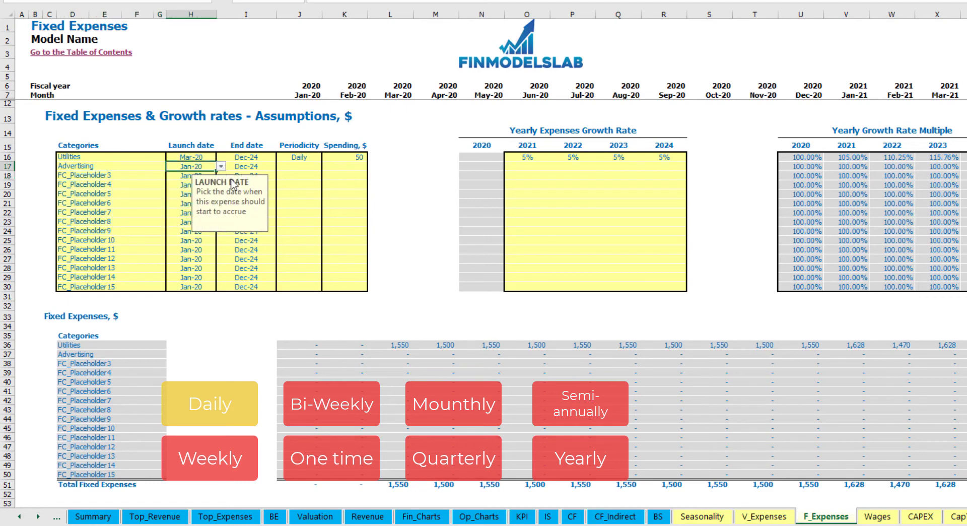
{"action": "left_click", "coordinate": [259, 168]}
{"action": "left_click", "coordinate": [281, 167]}
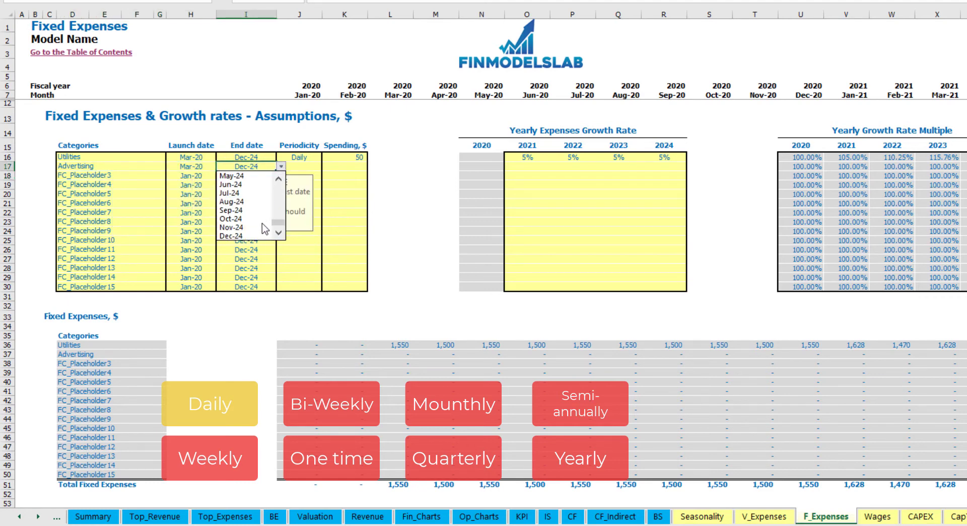
{"action": "left_click", "coordinate": [250, 201]}
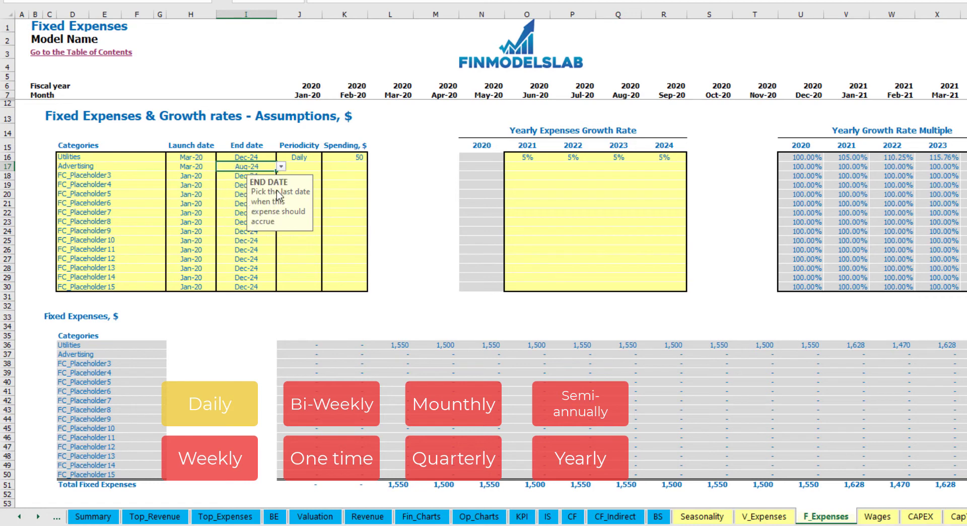
Set the Advertising expense's periodicity to Weekly and its spending to 100, and check the monthly amounts it generates
{"action": "left_click", "coordinate": [299, 165]}
{"action": "left_click", "coordinate": [326, 166]}
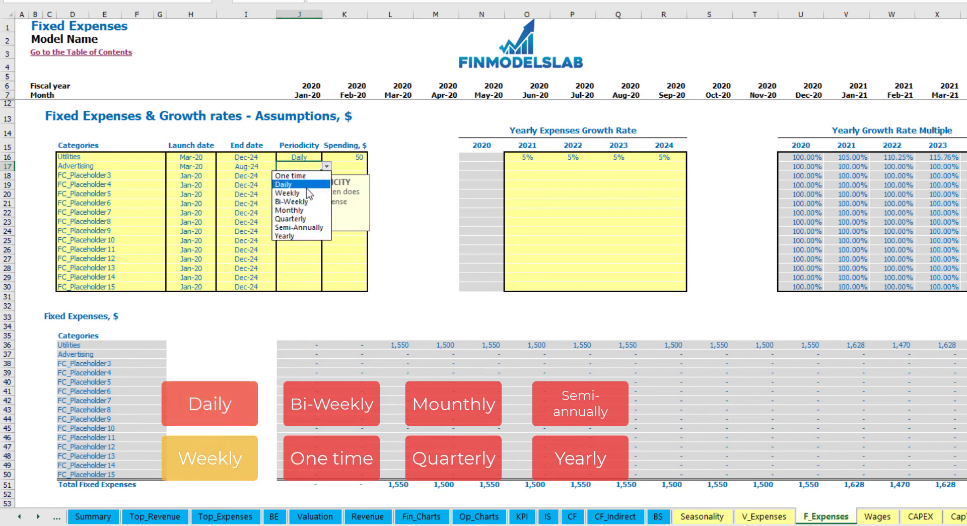
{"action": "left_click", "coordinate": [308, 193]}
{"action": "left_click", "coordinate": [343, 169]}
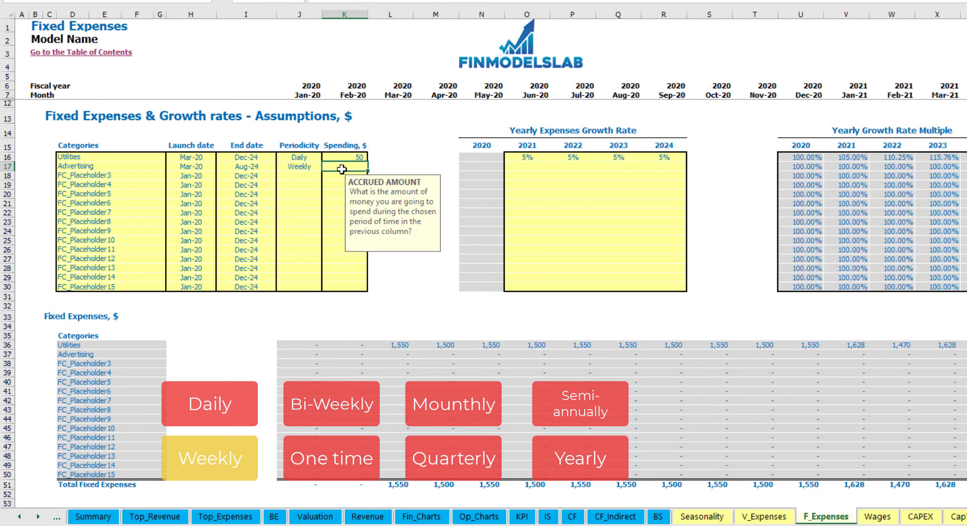
{"action": "key", "text": "Return"}
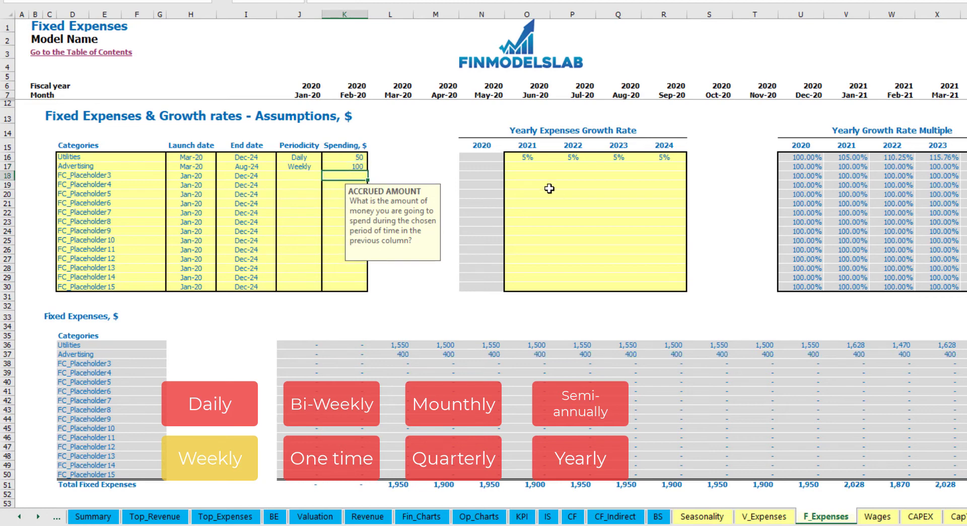
{"action": "left_click", "coordinate": [405, 356]}
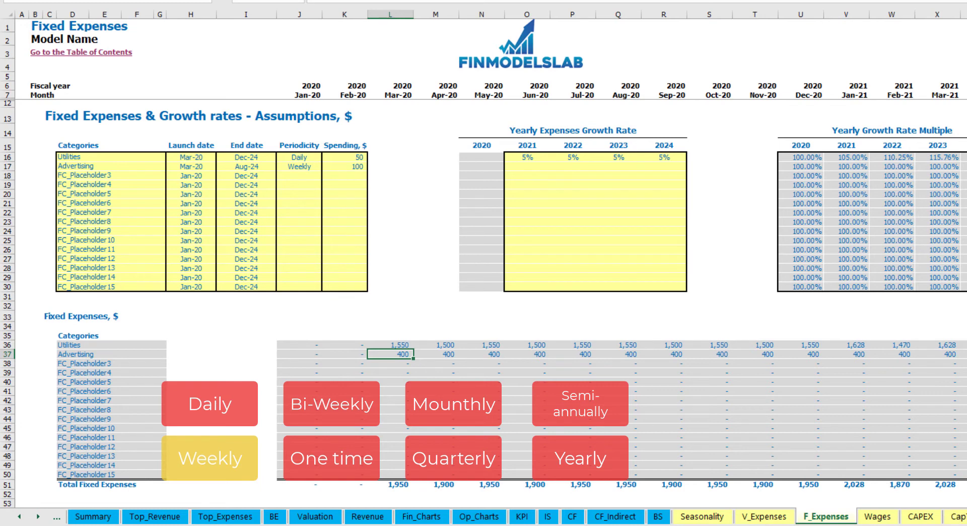
{"action": "scroll", "coordinate": [484, 252], "scroll_direction": "right", "scroll_amount": 10}
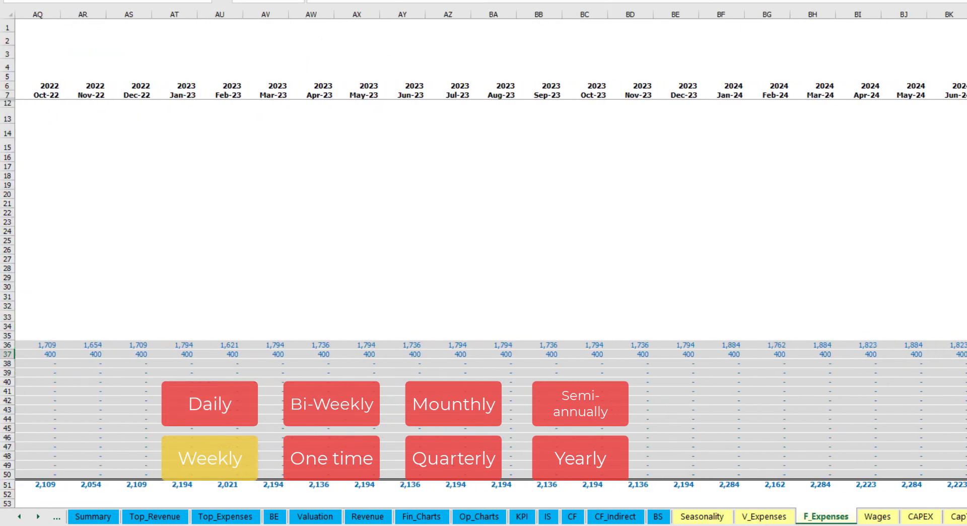
{"action": "scroll", "coordinate": [386, 226], "scroll_direction": "left", "scroll_amount": 10}
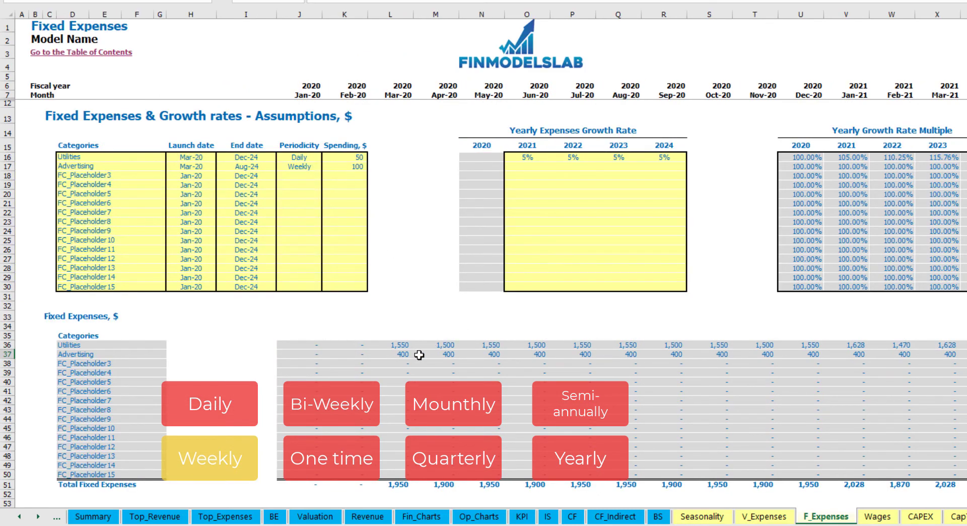
Set the Advertising expense's periodicity to Bi-Weekly and its spending to 500
{"action": "left_click", "coordinate": [304, 167]}
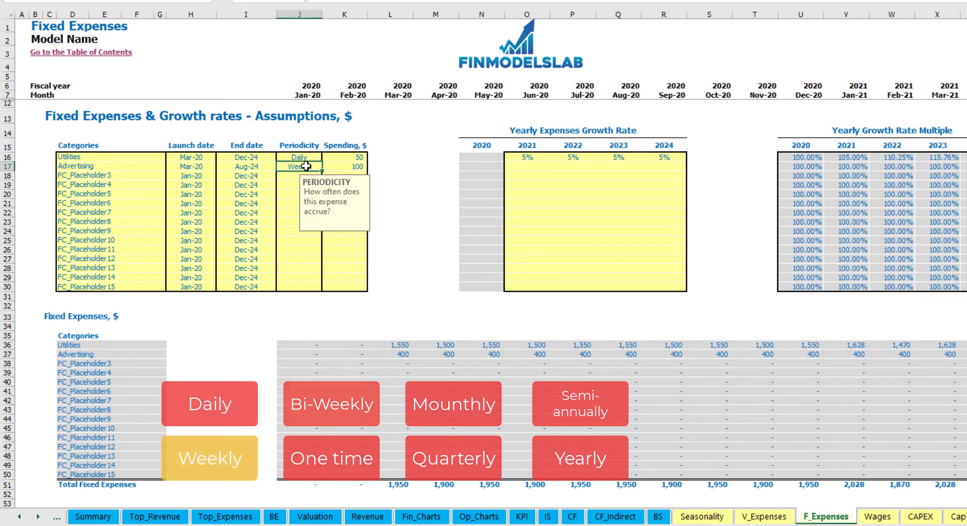
{"action": "left_click", "coordinate": [327, 166]}
{"action": "left_click", "coordinate": [297, 201]}
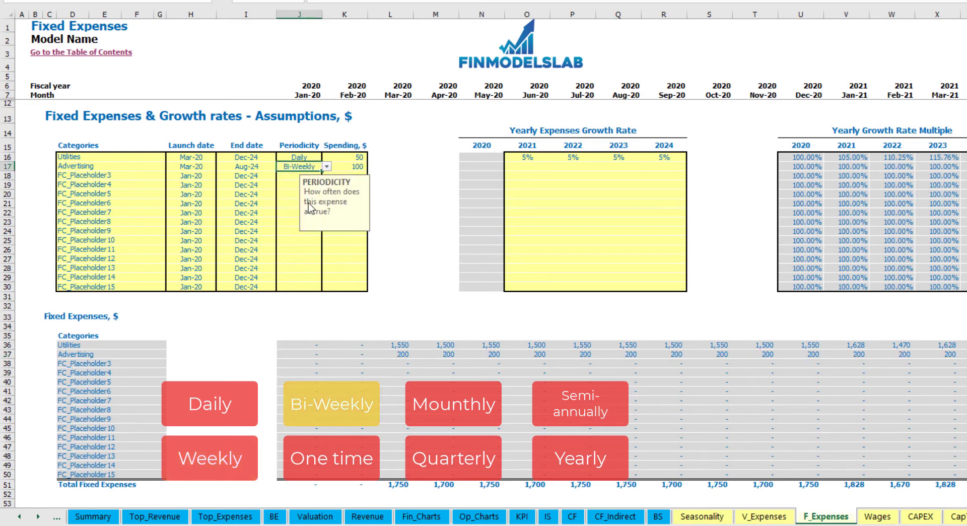
{"action": "left_click", "coordinate": [343, 168]}
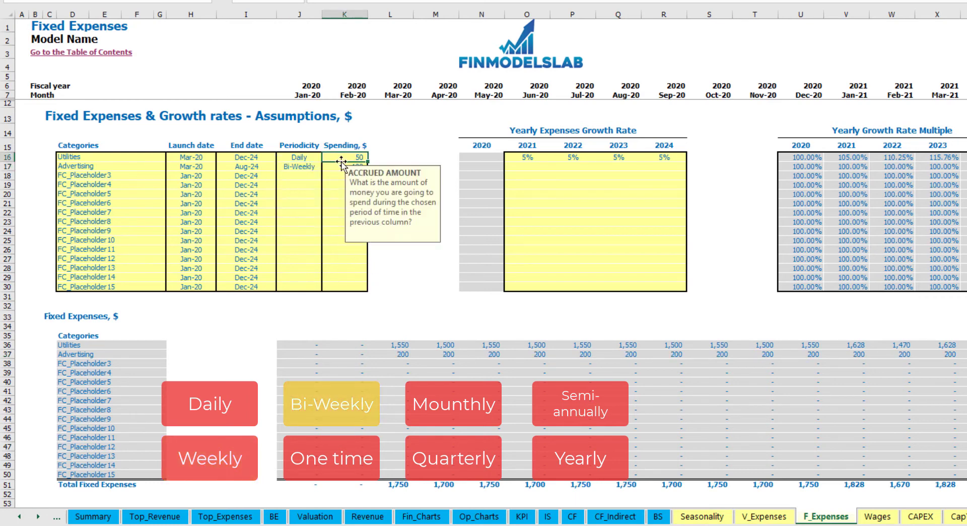
{"action": "key", "text": "Return"}
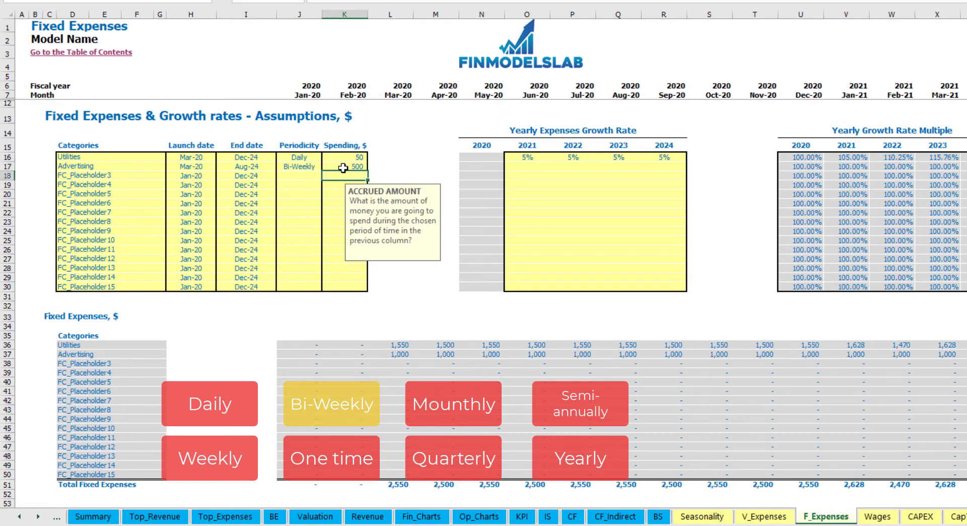
Set the launch date of the Advertising expense to Jul-20
{"action": "left_click", "coordinate": [201, 159]}
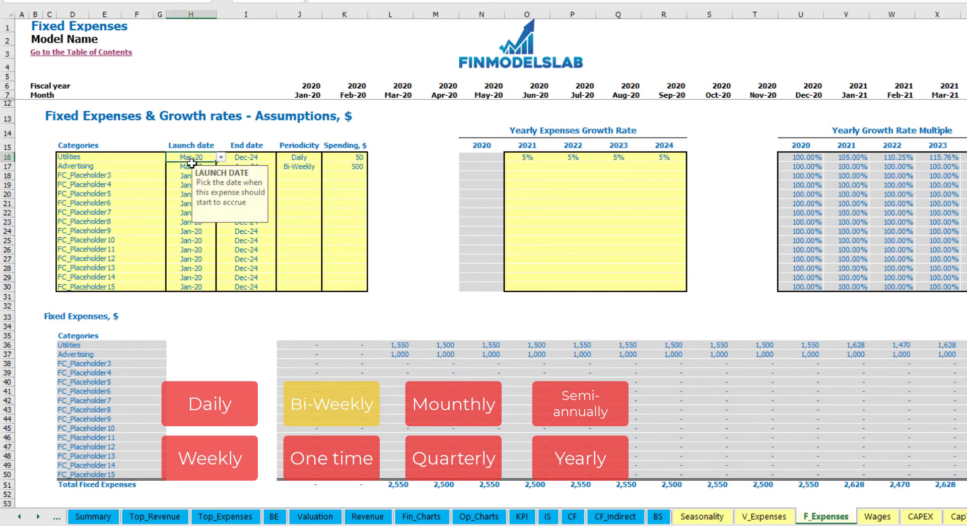
{"action": "left_click", "coordinate": [204, 167]}
{"action": "left_click", "coordinate": [226, 167]}
{"action": "left_click", "coordinate": [209, 168]}
{"action": "left_click", "coordinate": [222, 167]}
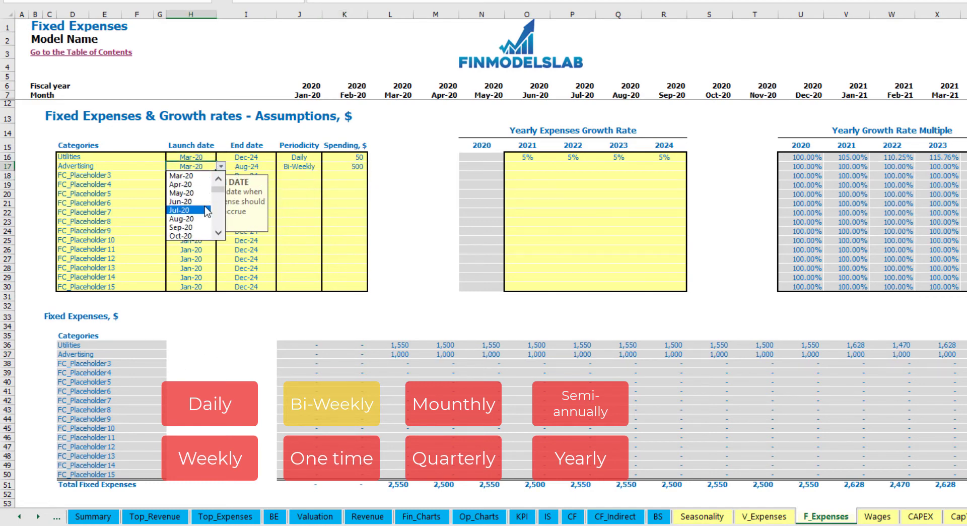
{"action": "left_click", "coordinate": [196, 207]}
Examine the monthly Advertising amounts in the Fixed Expenses table from July 2020 onward
{"action": "left_click", "coordinate": [585, 356]}
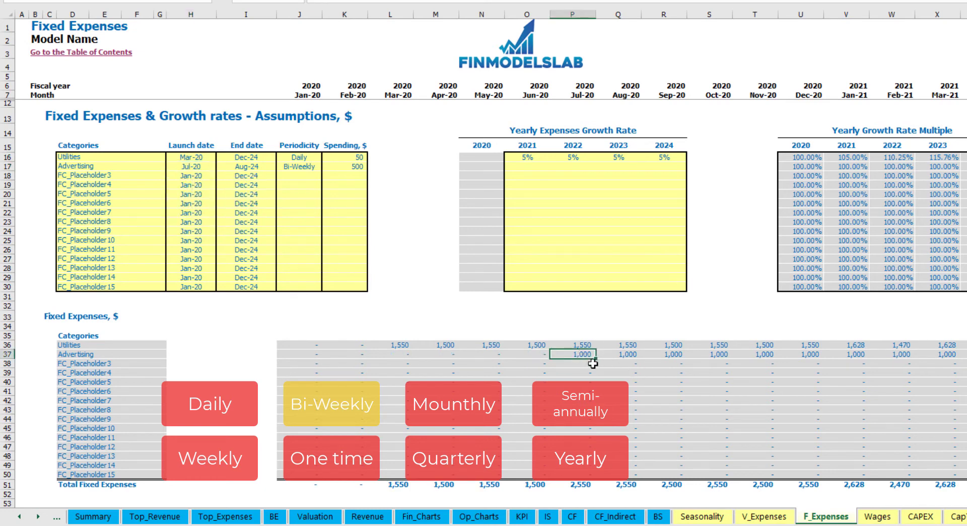
{"action": "key", "text": "Right"}
{"action": "key", "text": "Right"}
{"action": "key", "text": "Right"}
{"action": "key", "text": "Right"}
{"action": "key", "text": "Right"}
{"action": "key", "text": "Right"}
{"action": "key", "text": "Right"}
{"action": "key", "text": "Right"}
{"action": "key", "text": "Right"}
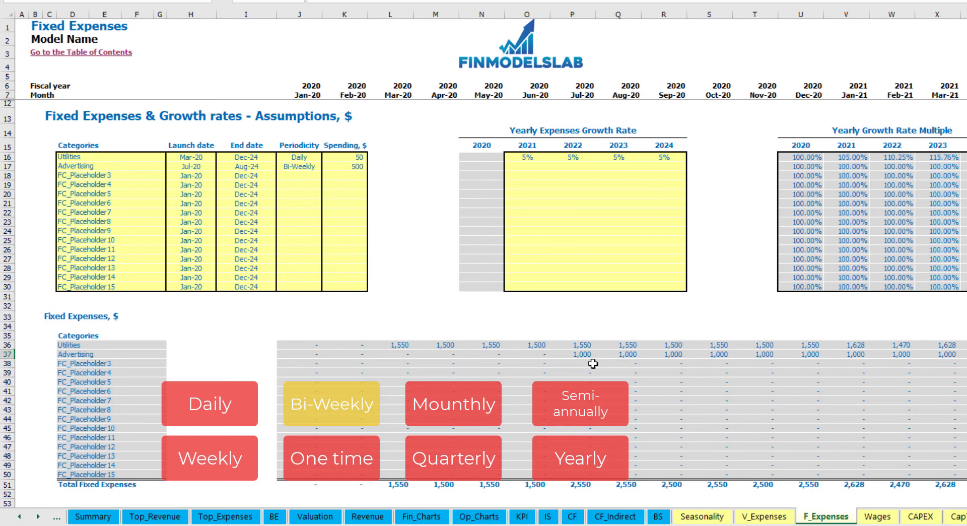
{"action": "key", "text": "Right"}
{"action": "key", "text": "Right"}
{"action": "key", "text": "Right"}
{"action": "key", "text": "Right"}
{"action": "key", "text": "Right"}
{"action": "key", "text": "Right"}
{"action": "key", "text": "ctrl+Left"}
{"action": "key", "text": "ctrl+Left"}
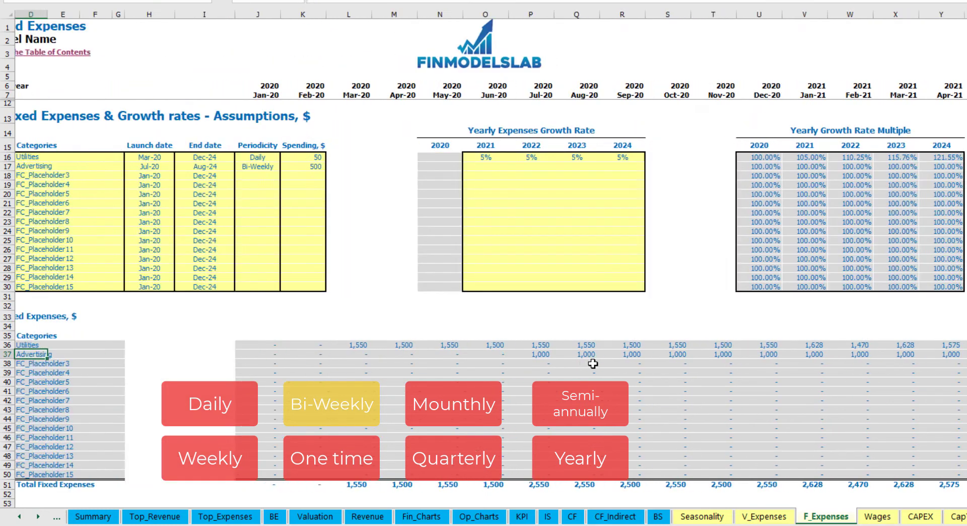
{"action": "key", "text": "ctrl+Left"}
{"action": "left_click", "coordinate": [561, 359]}
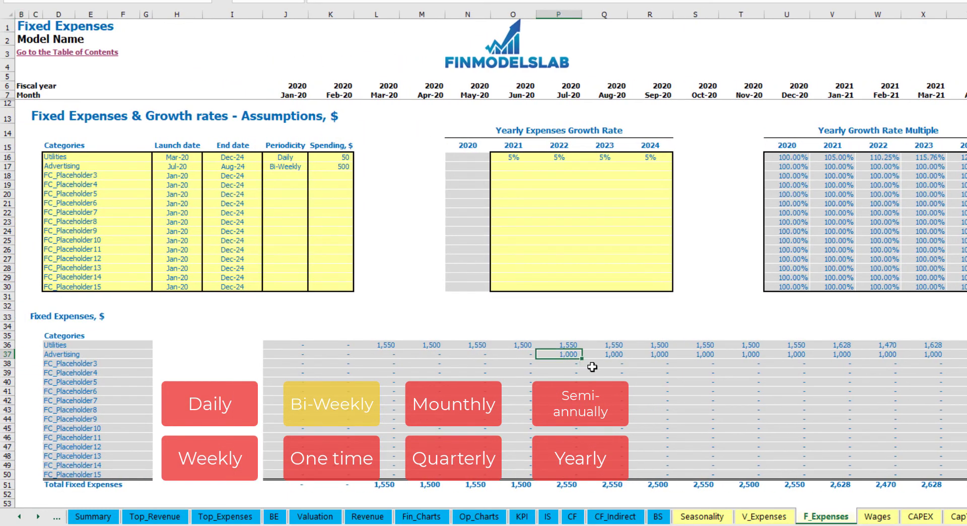
Enter a 3% yearly growth rate for Advertising in 2021 and copy it to 2022 through 2024
{"action": "left_click", "coordinate": [513, 170]}
{"action": "type", "text": "3"}
{"action": "key", "text": "ctrl+Return"}
{"action": "key", "text": "ctrl+c"}
{"action": "left_click_drag", "start_coordinate": [513, 171], "coordinate": [650, 166]}
{"action": "key", "text": "ctrl+v"}
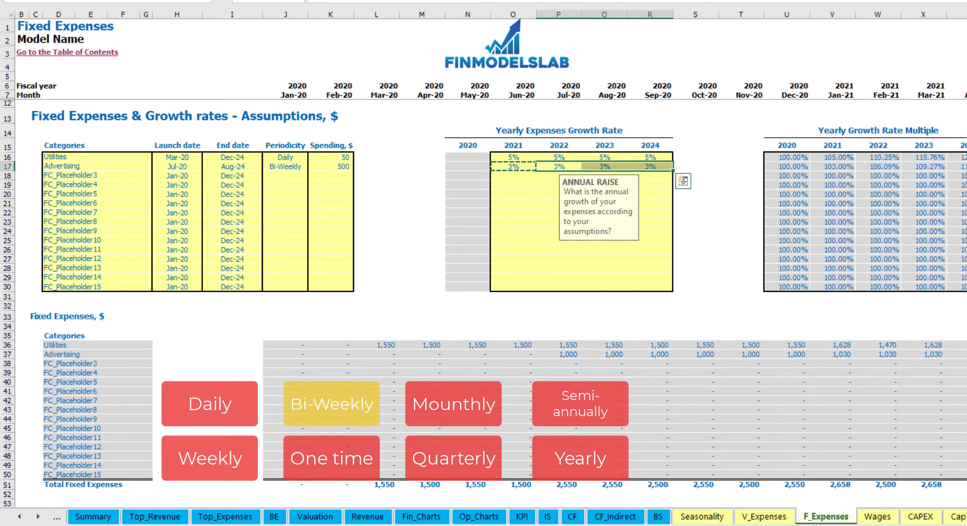
Examine how the yearly growth rate changes the monthly Advertising amounts from January 2021 through 2024
{"action": "left_click", "coordinate": [558, 364]}
{"action": "left_click", "coordinate": [859, 356]}
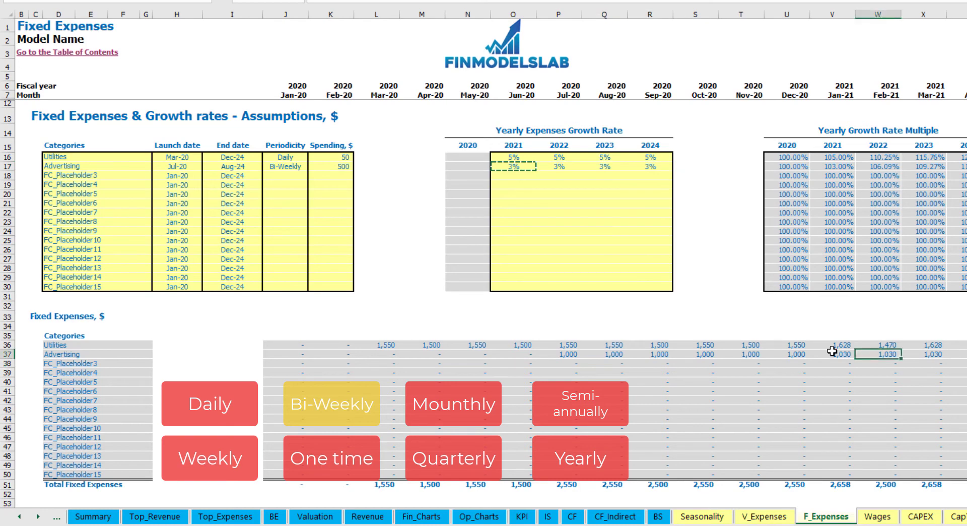
{"action": "left_click", "coordinate": [833, 354]}
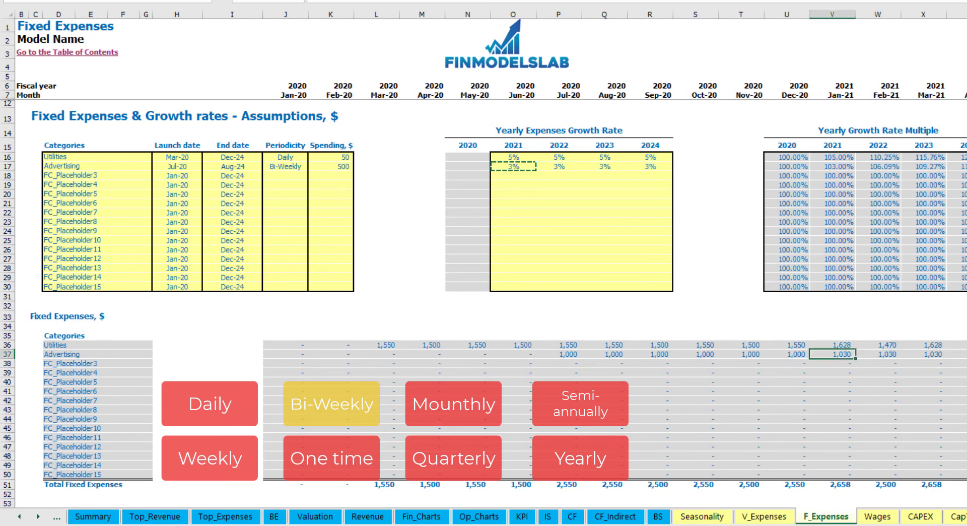
{"action": "scroll", "coordinate": [492, 252], "scroll_direction": "right", "scroll_amount": 10}
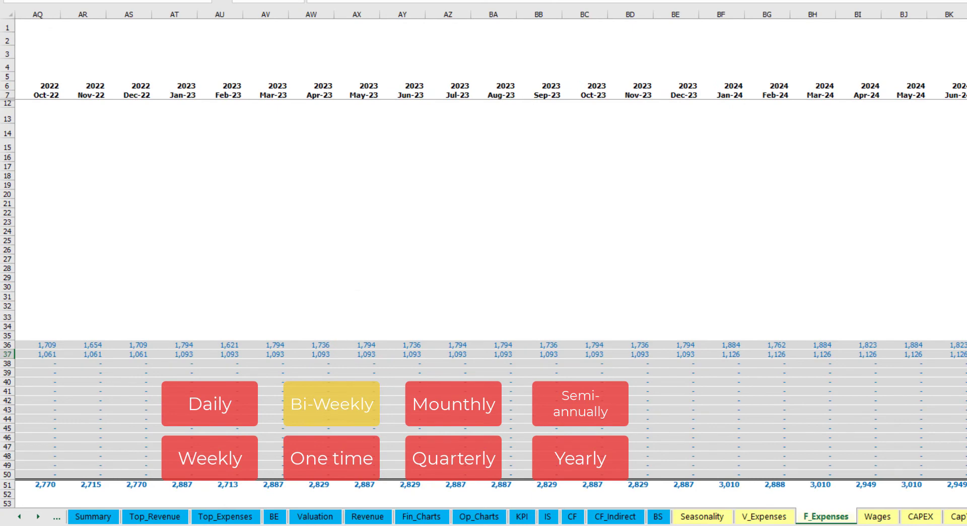
{"action": "key", "text": "ctrl+space"}
{"action": "scroll", "coordinate": [217, 227], "scroll_direction": "left", "scroll_amount": 10}
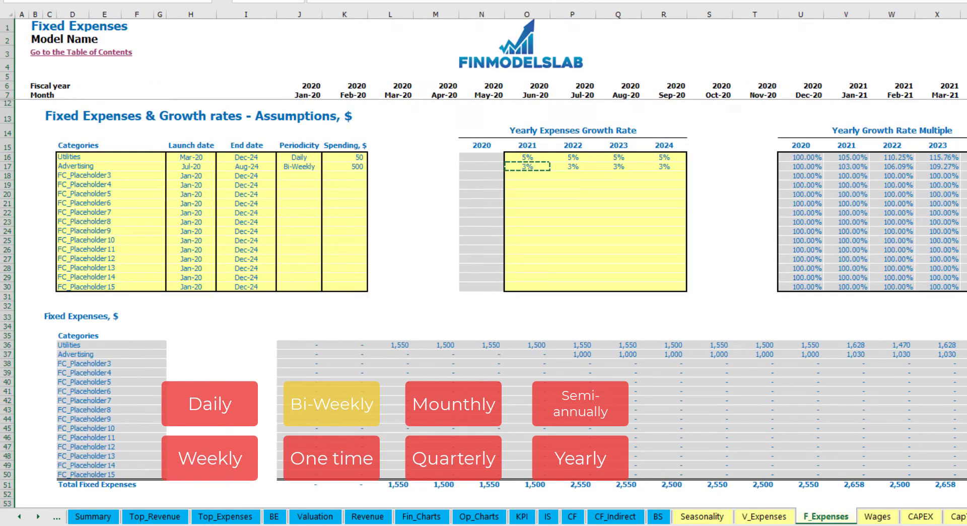
{"action": "left_click", "coordinate": [250, 167]}
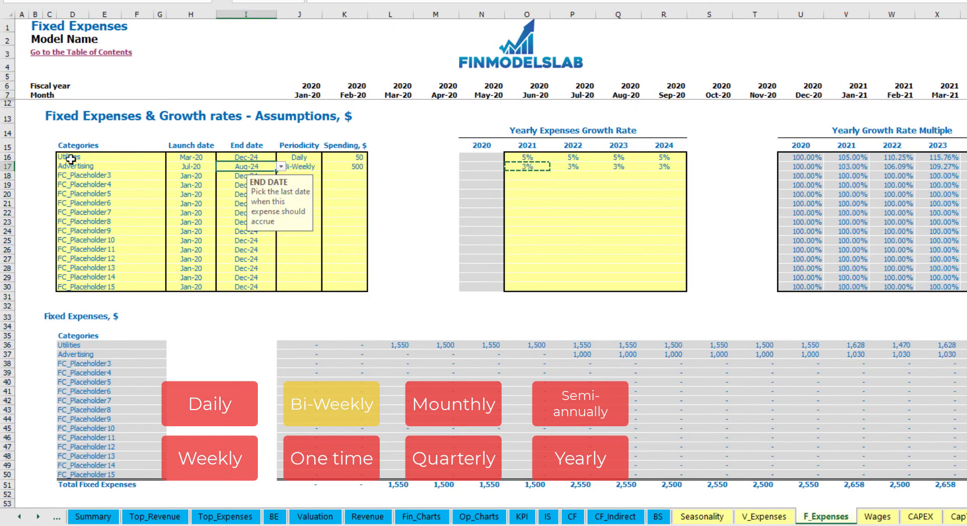
Rename the FC_Placeholder3 category to Office Setup and set its periodicity to One time
{"action": "left_click", "coordinate": [90, 175]}
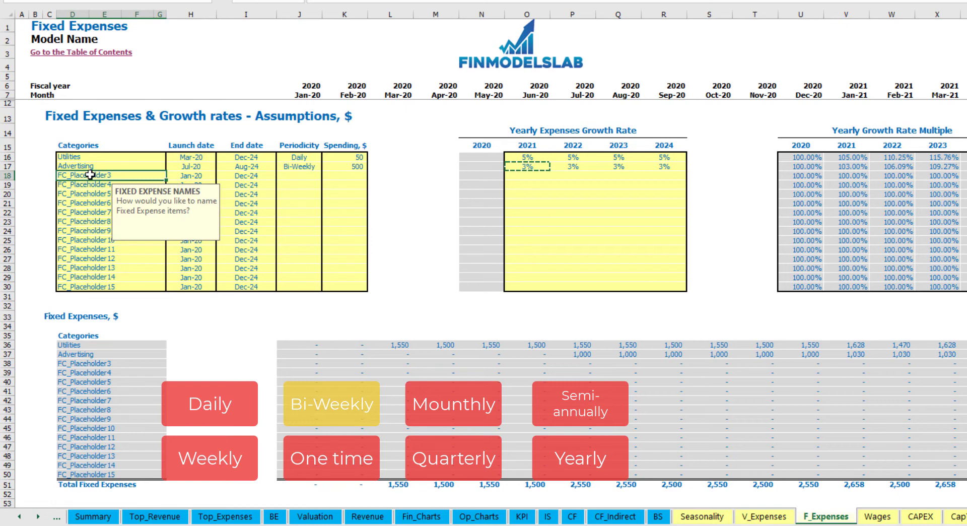
{"action": "type", "text": "S"}
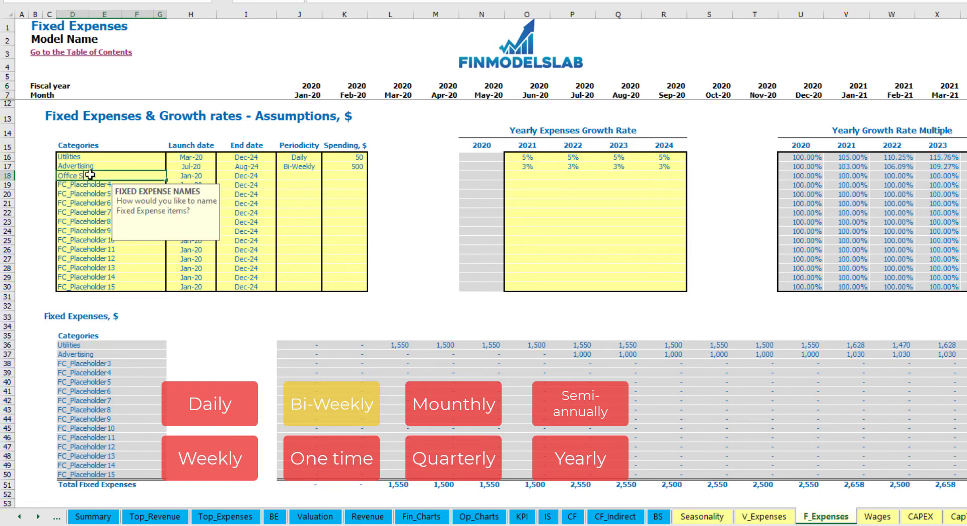
{"action": "type", "text": "etup"}
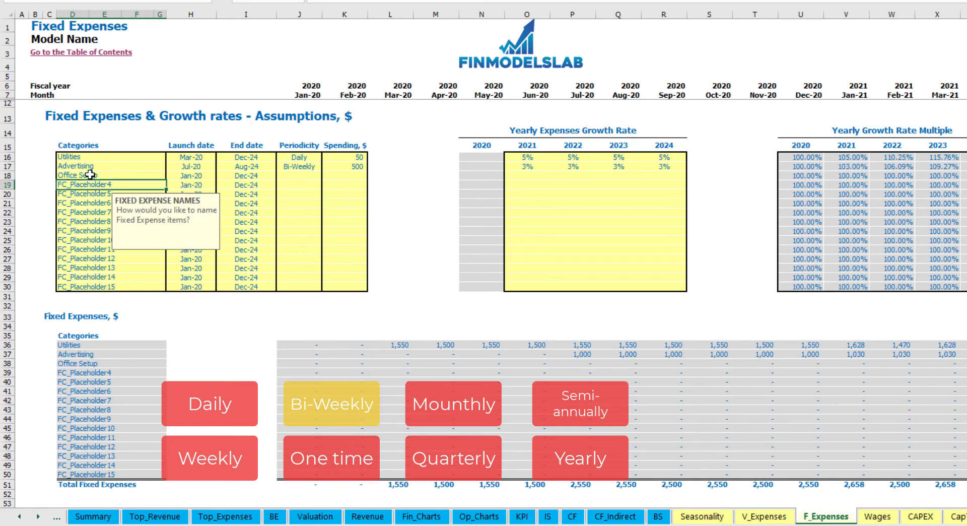
{"action": "left_click", "coordinate": [295, 177]}
{"action": "left_click", "coordinate": [326, 178]}
{"action": "left_click", "coordinate": [297, 246]}
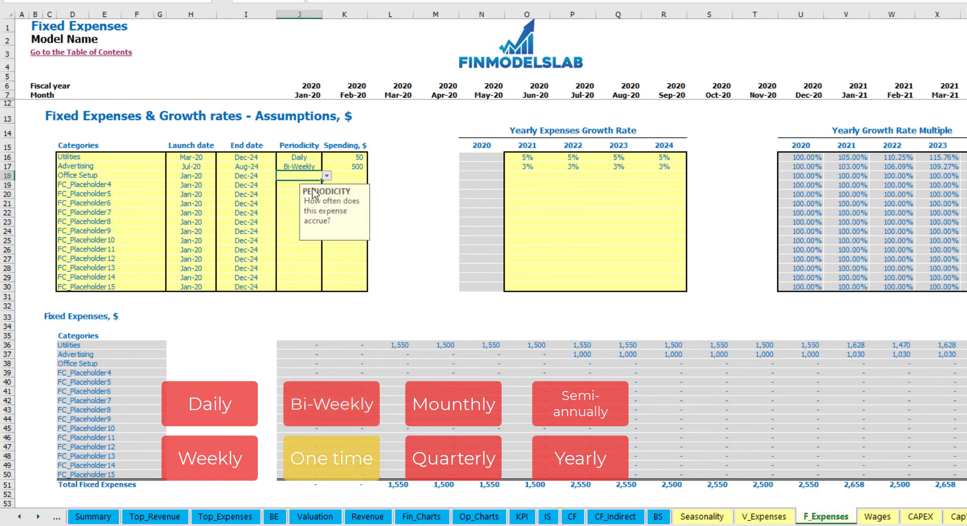
Set Office Setup's launch date to Feb-20 and its spending to 5,000
{"action": "left_click", "coordinate": [209, 176]}
{"action": "left_click", "coordinate": [221, 176]}
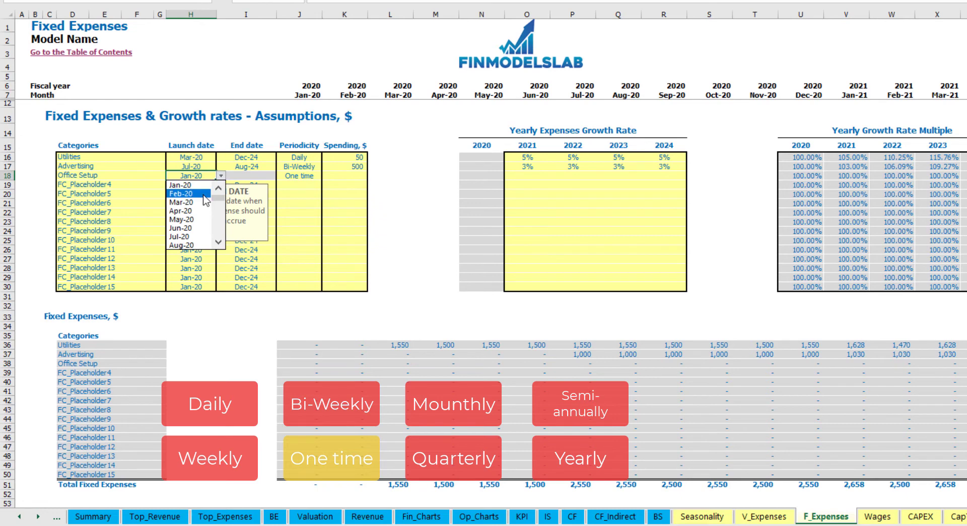
{"action": "left_click", "coordinate": [201, 192]}
{"action": "left_click", "coordinate": [336, 176]}
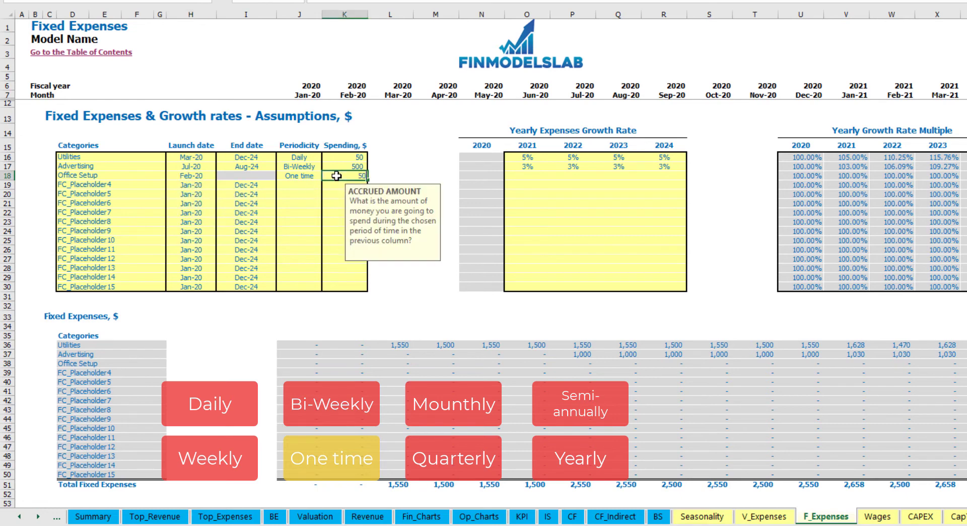
{"action": "key", "text": "Return"}
{"action": "left_click_drag", "start_coordinate": [528, 177], "coordinate": [636, 184]}
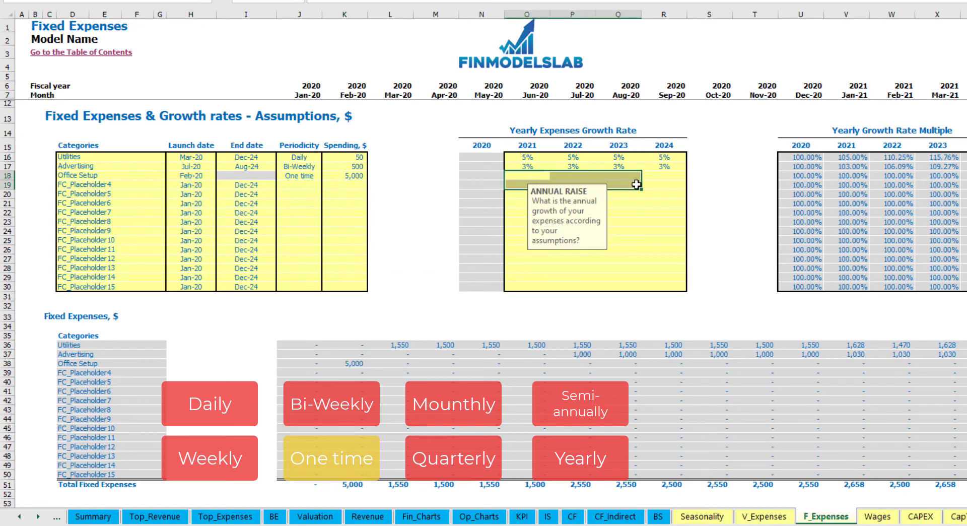
{"action": "left_click", "coordinate": [359, 363]}
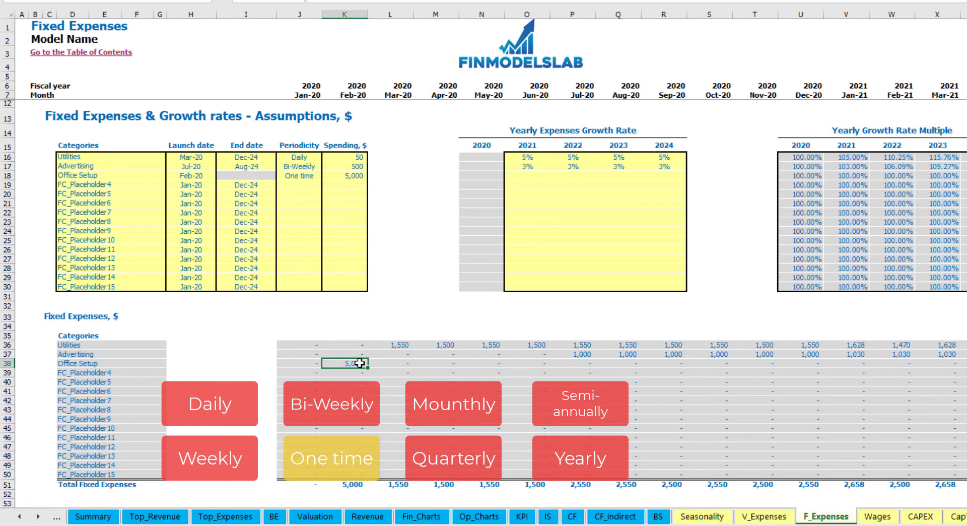
Rename the FC_Placeholder4 expense category to Insurance
{"action": "left_click", "coordinate": [141, 187]}
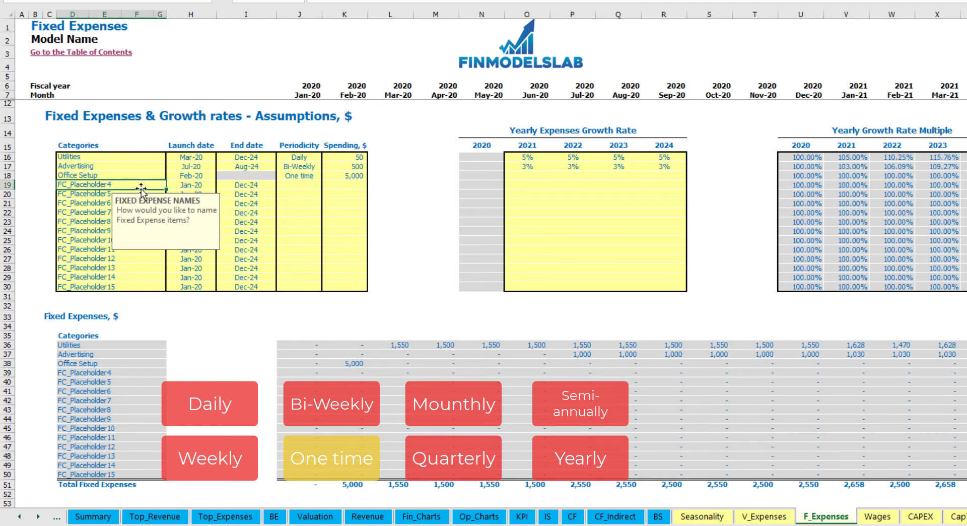
{"action": "type", "text": "Insurance"}
{"action": "key", "text": "Return"}
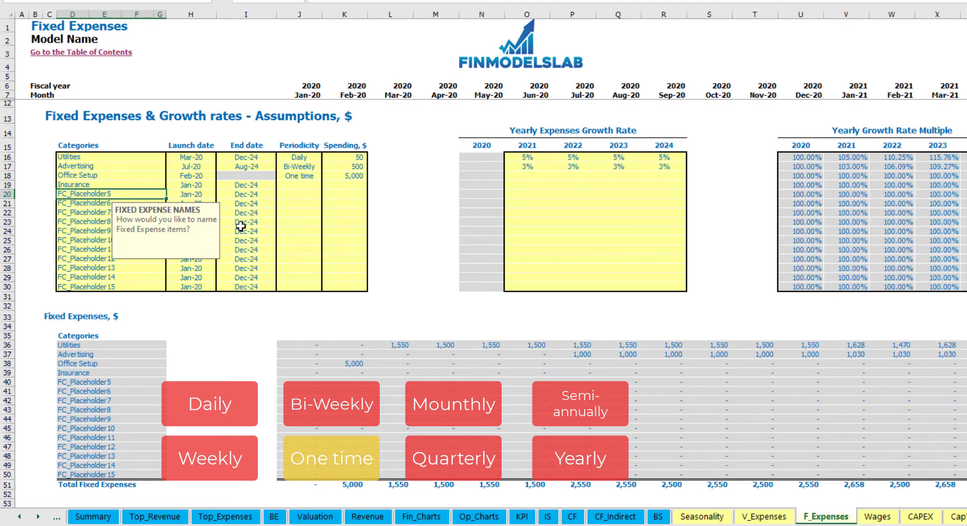
Set the Insurance expense's periodicity to Monthly and its spending to 1,000
{"action": "left_click", "coordinate": [197, 187]}
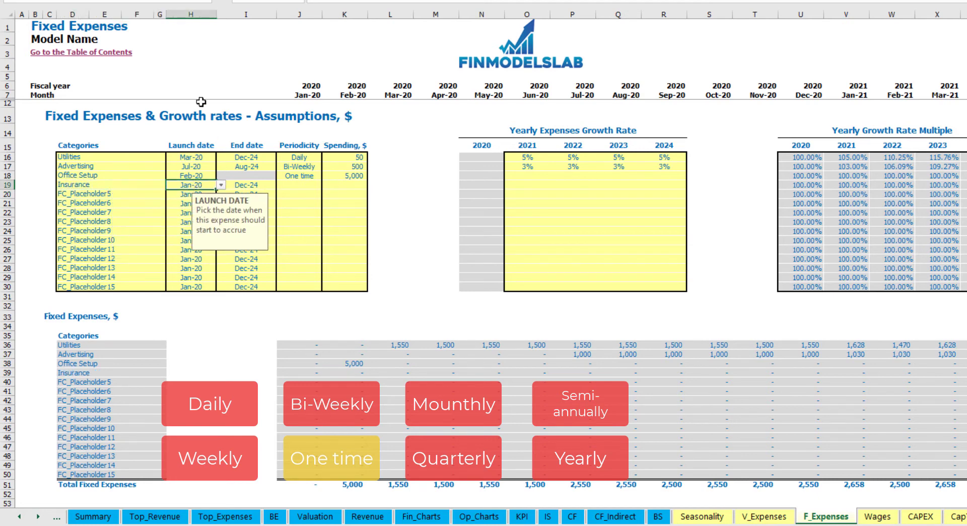
{"action": "left_click", "coordinate": [260, 185]}
{"action": "left_click", "coordinate": [301, 185]}
{"action": "left_click", "coordinate": [326, 184]}
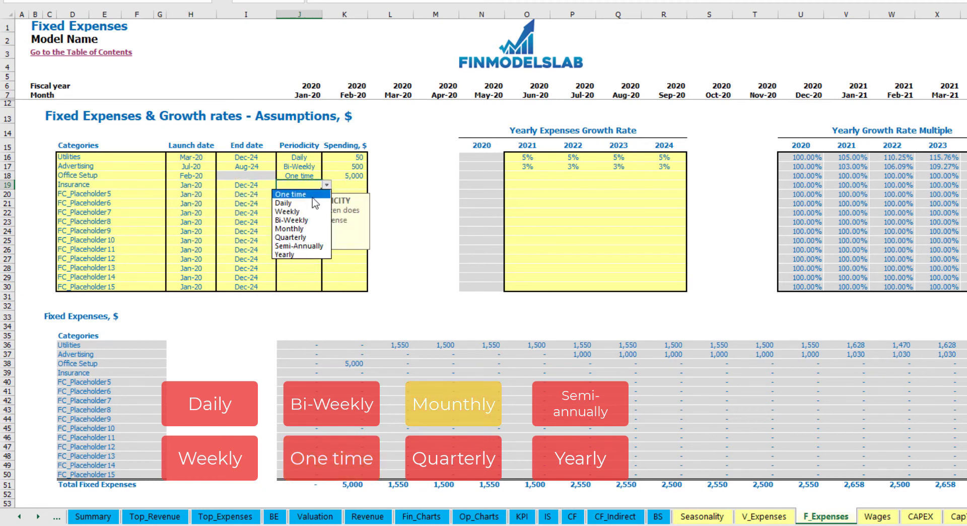
{"action": "left_click", "coordinate": [294, 228]}
{"action": "left_click", "coordinate": [351, 185]}
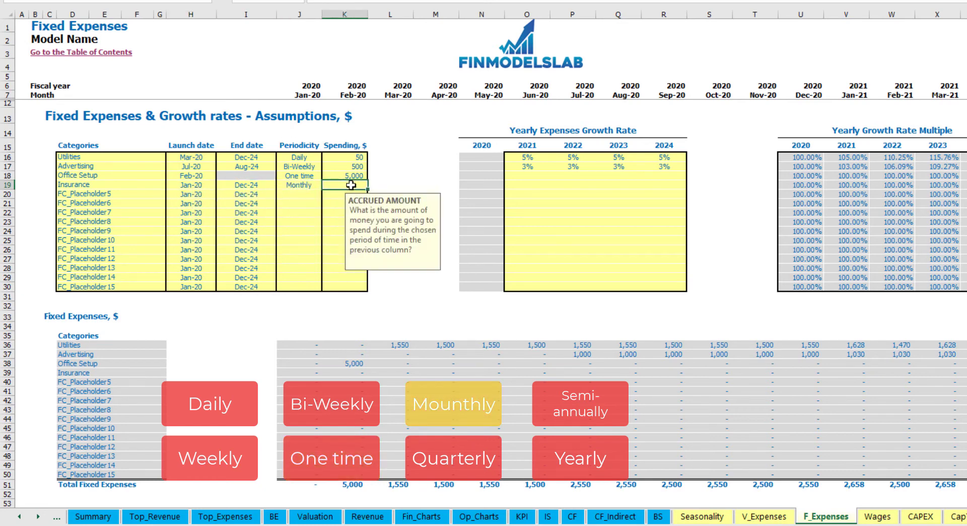
{"action": "type", "text": "1000"}
{"action": "key", "text": "Return"}
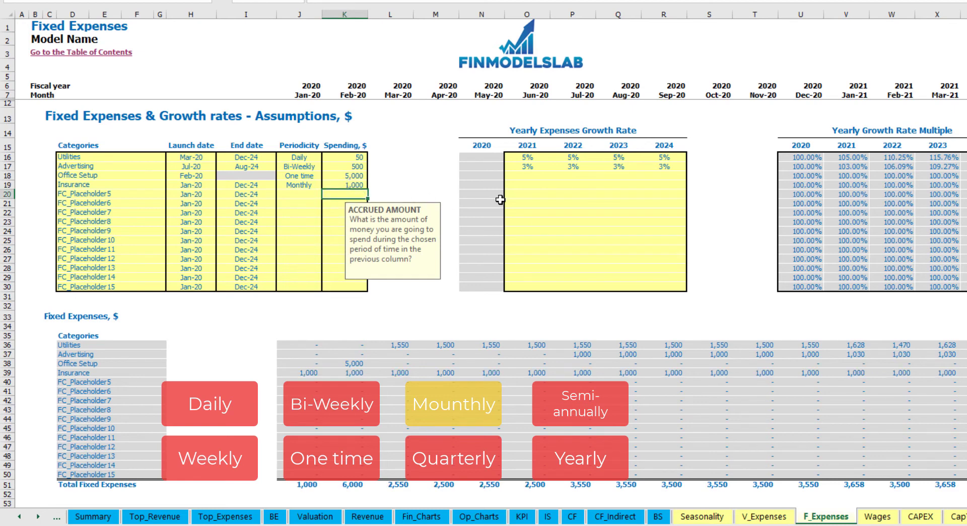
Enter Insurance's yearly growth rates as 5% for 2021, 3% for 2022, 2% for 2023 and 1% for 2024
{"action": "left_click", "coordinate": [528, 187]}
{"action": "type", "text": "5"}
{"action": "key", "text": "ctrl+Return"}
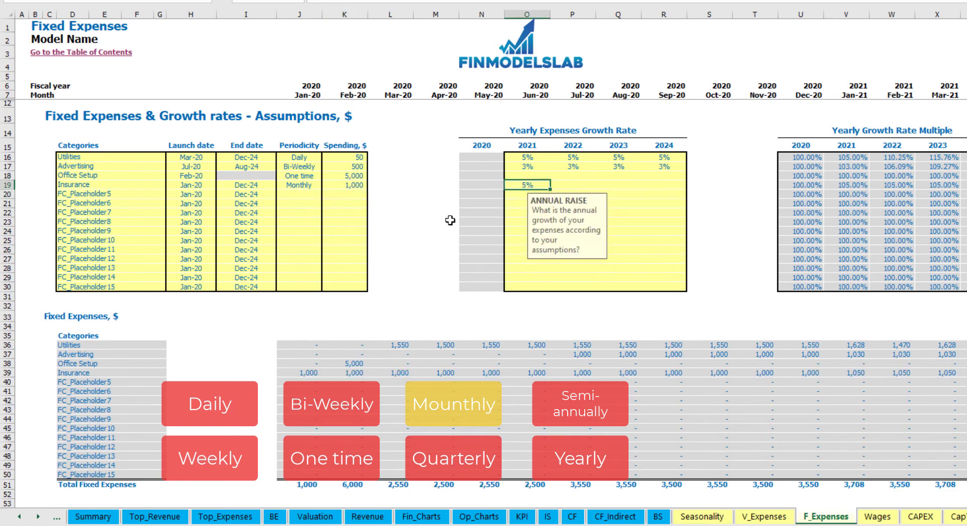
{"action": "key", "text": "Right"}
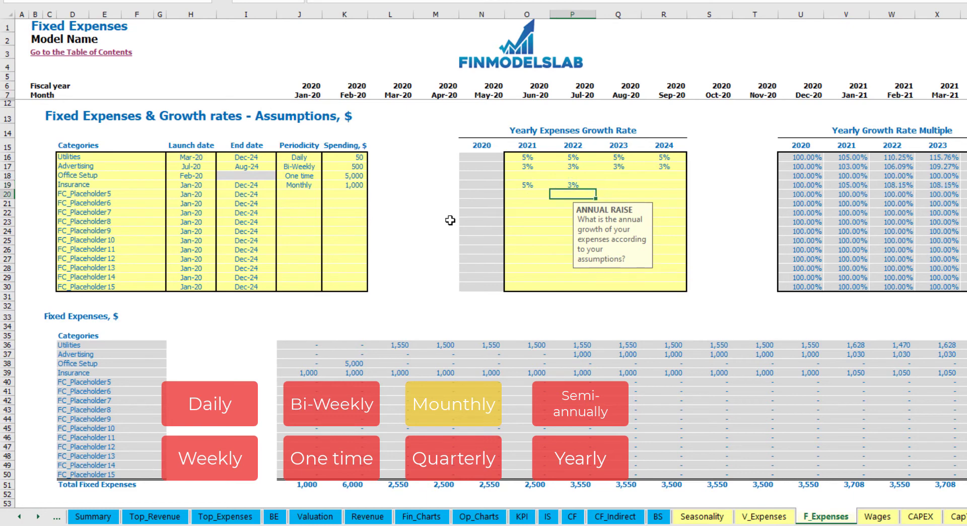
{"action": "key", "text": "Right"}
{"action": "key", "text": "Right"}
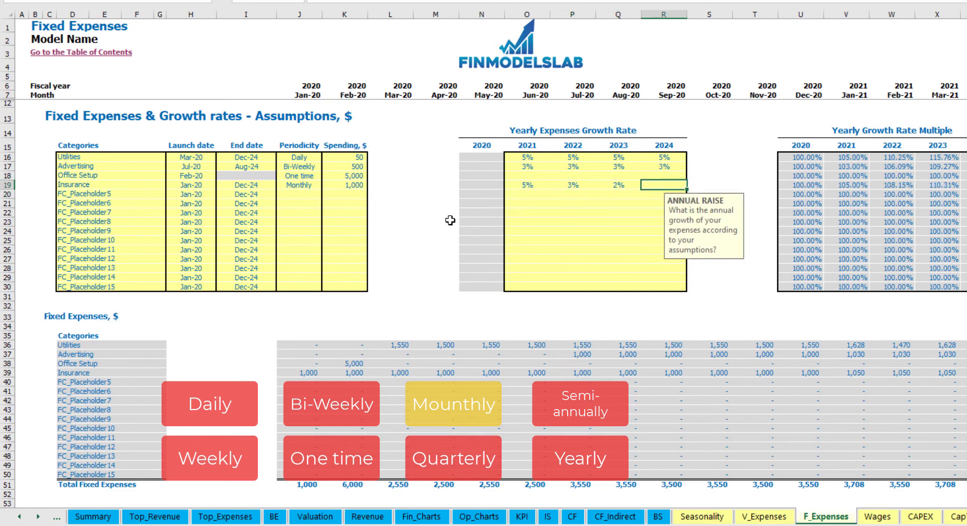
{"action": "key", "text": "Return"}
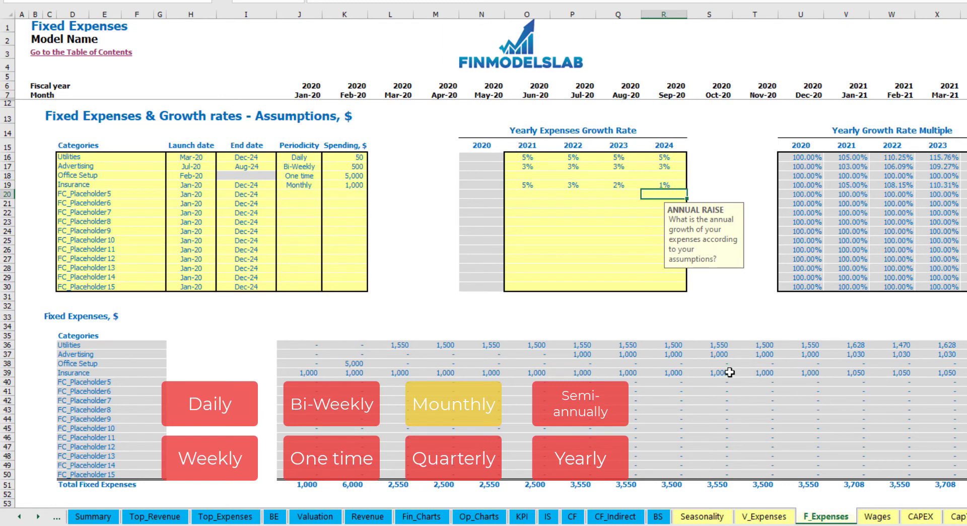
Examine the monthly Insurance amounts from January 2020 into 2021 and the yearly growth rate multiples
{"action": "left_click_drag", "start_coordinate": [309, 374], "coordinate": [443, 381]}
{"action": "left_click_drag", "start_coordinate": [510, 387], "coordinate": [832, 374]}
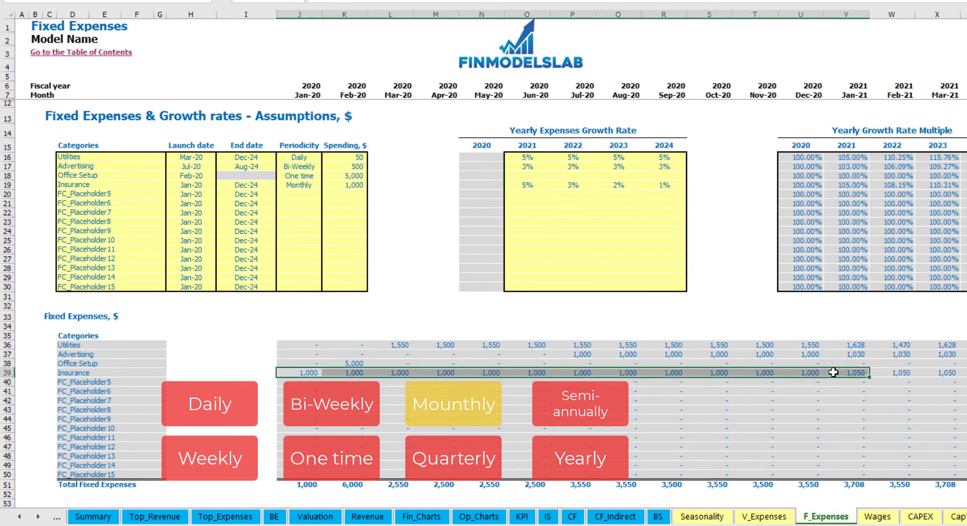
{"action": "left_click", "coordinate": [832, 374]}
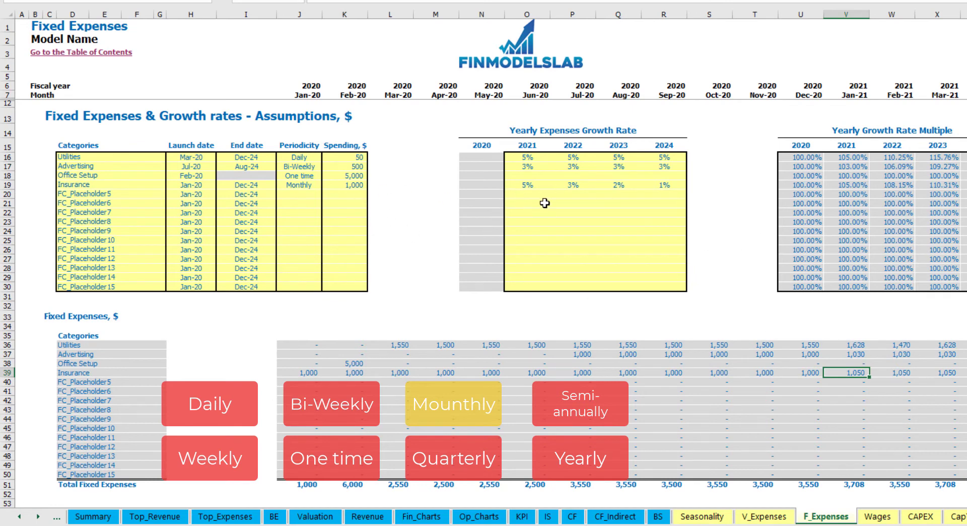
{"action": "scroll", "coordinate": [492, 250], "scroll_direction": "right", "scroll_amount": 9}
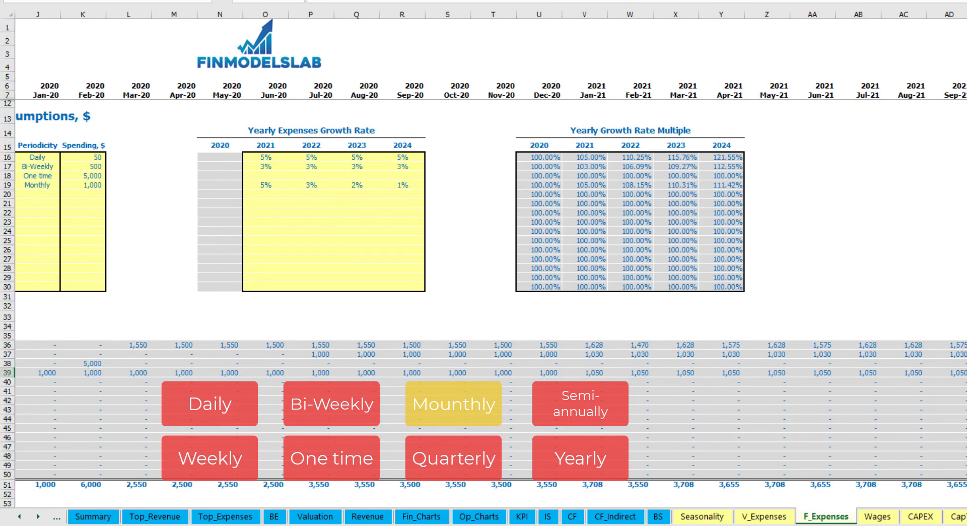
{"action": "scroll", "coordinate": [483, 227], "scroll_direction": "left", "scroll_amount": 9}
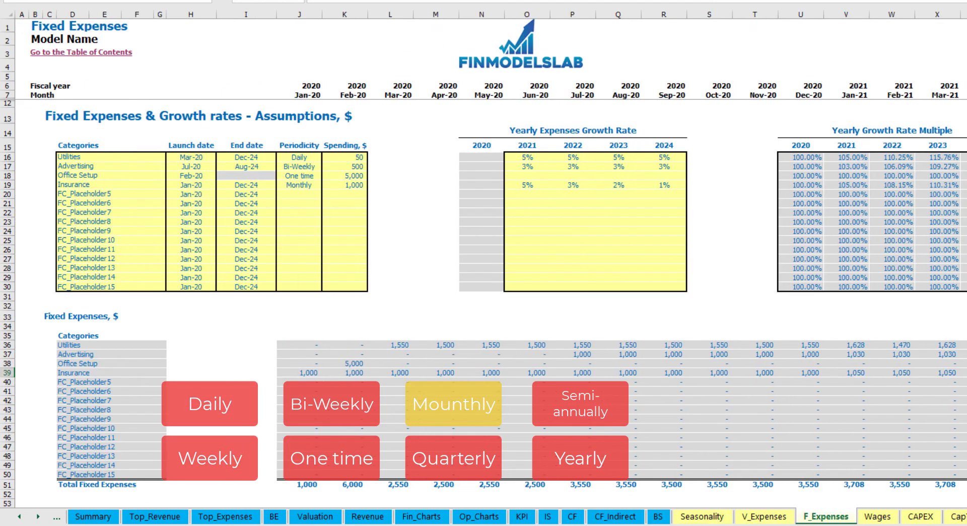
Change Insurance's periodicity to Quarterly and check which months of 2020 carry the expense
{"action": "left_click", "coordinate": [316, 187]}
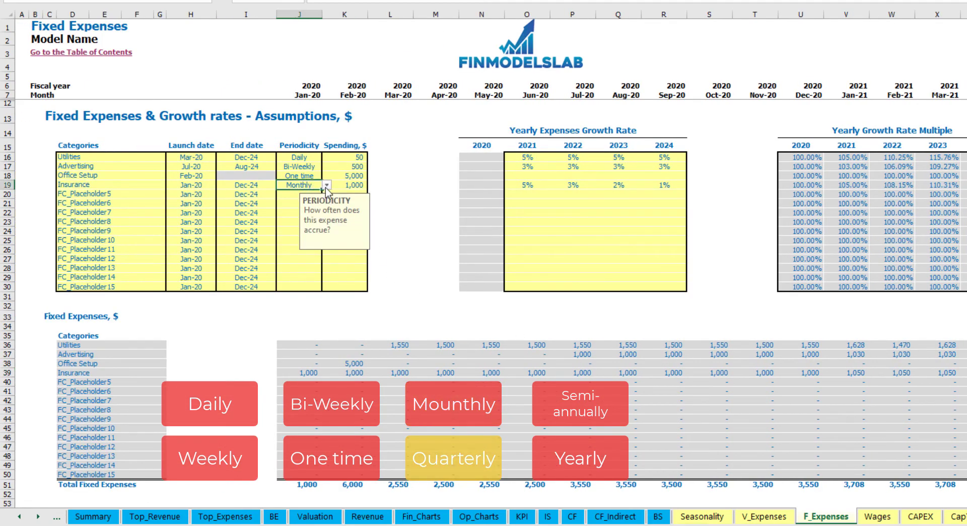
{"action": "left_click", "coordinate": [327, 185]}
{"action": "left_click", "coordinate": [322, 239]}
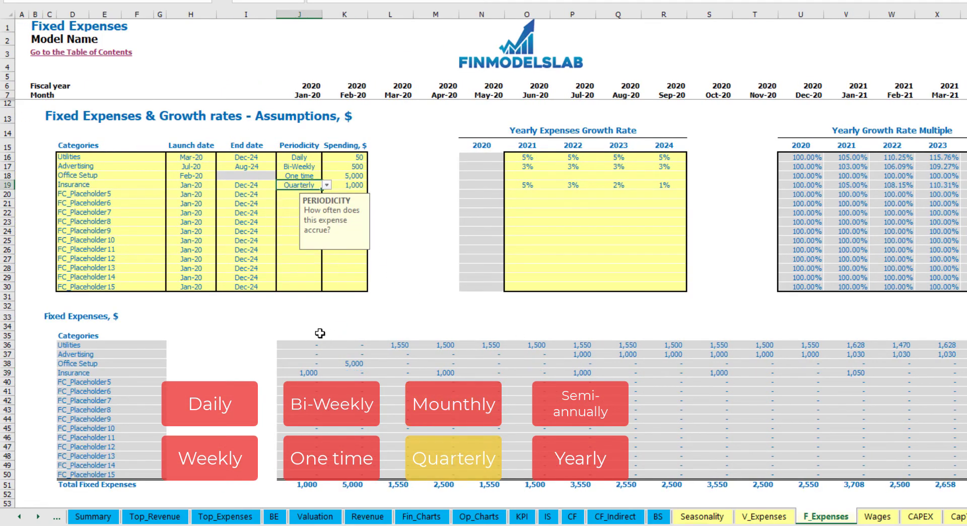
{"action": "left_click", "coordinate": [303, 373]}
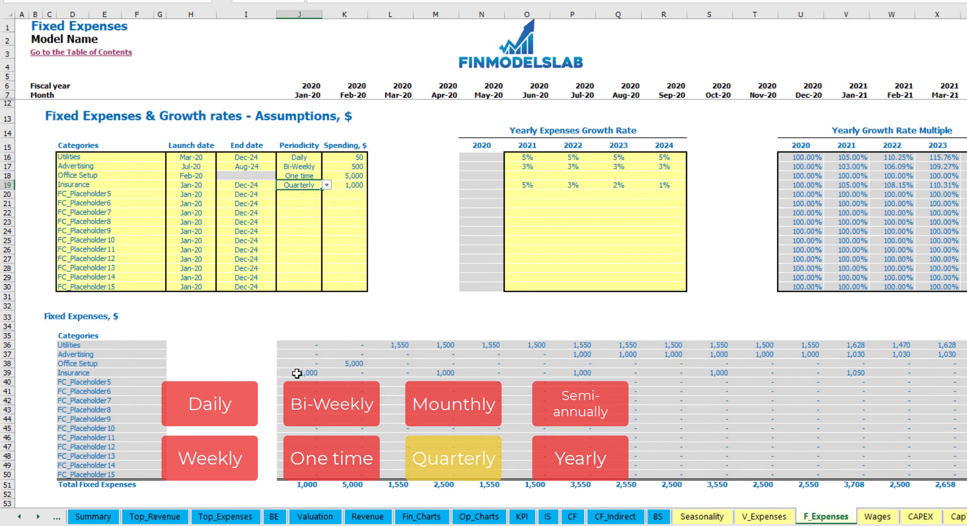
{"action": "left_click", "coordinate": [441, 372]}
{"action": "left_click", "coordinate": [572, 375]}
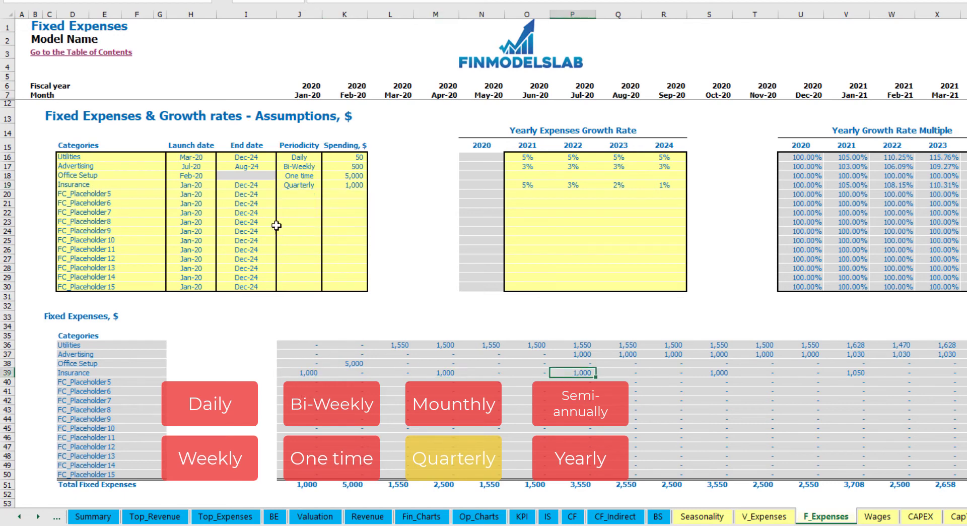
Set Insurance's launch date to Feb-20 and check the months in which the quarterly payments fall
{"action": "left_click", "coordinate": [212, 183]}
{"action": "left_click", "coordinate": [221, 185]}
{"action": "left_click", "coordinate": [190, 200]}
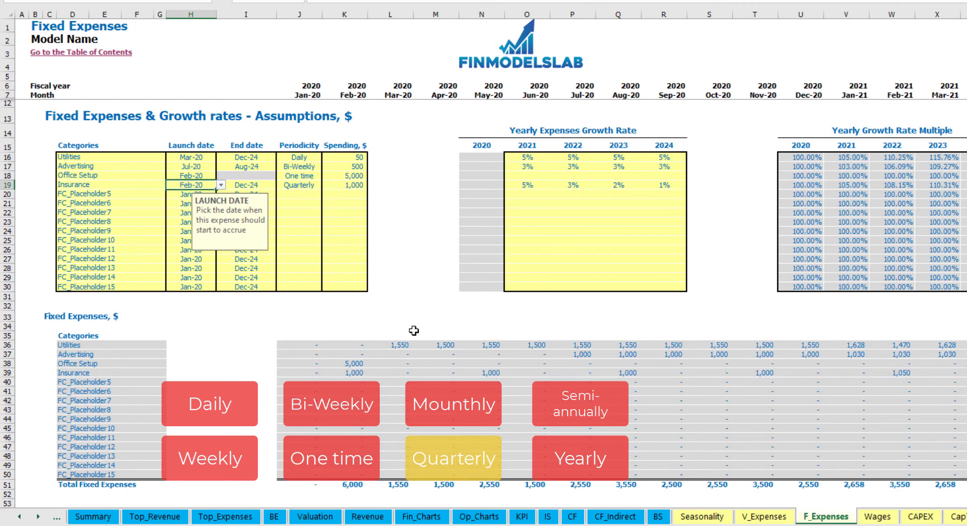
{"action": "left_click", "coordinate": [359, 371]}
{"action": "left_click", "coordinate": [490, 373]}
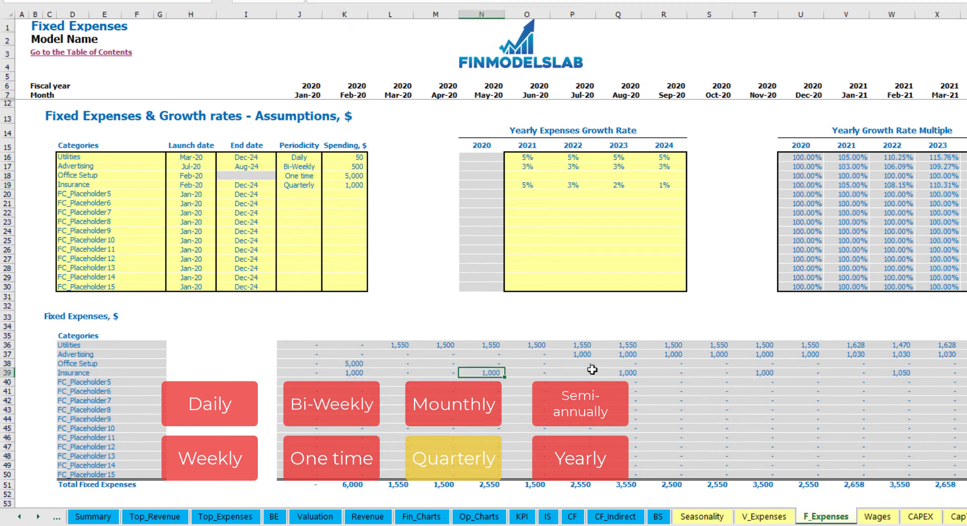
{"action": "left_click", "coordinate": [631, 372]}
{"action": "left_click", "coordinate": [343, 374]}
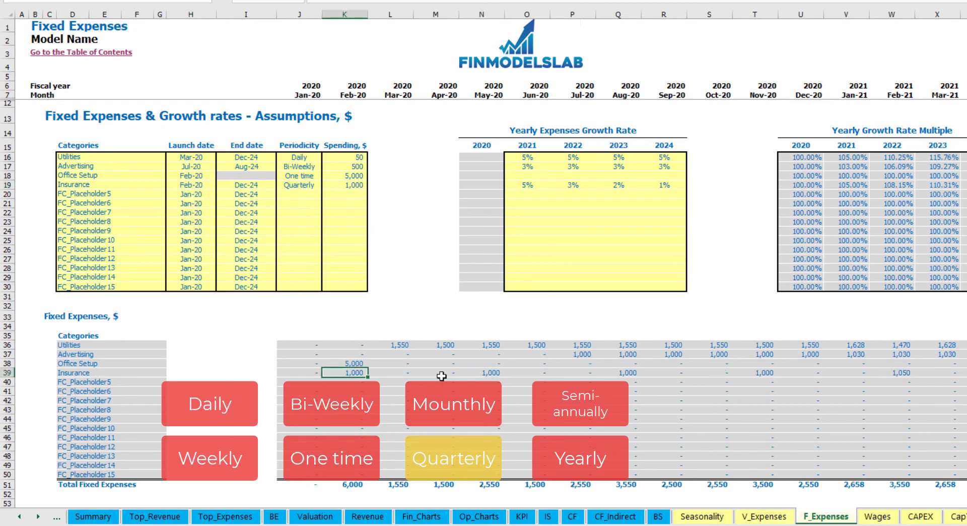
{"action": "left_click", "coordinate": [493, 373]}
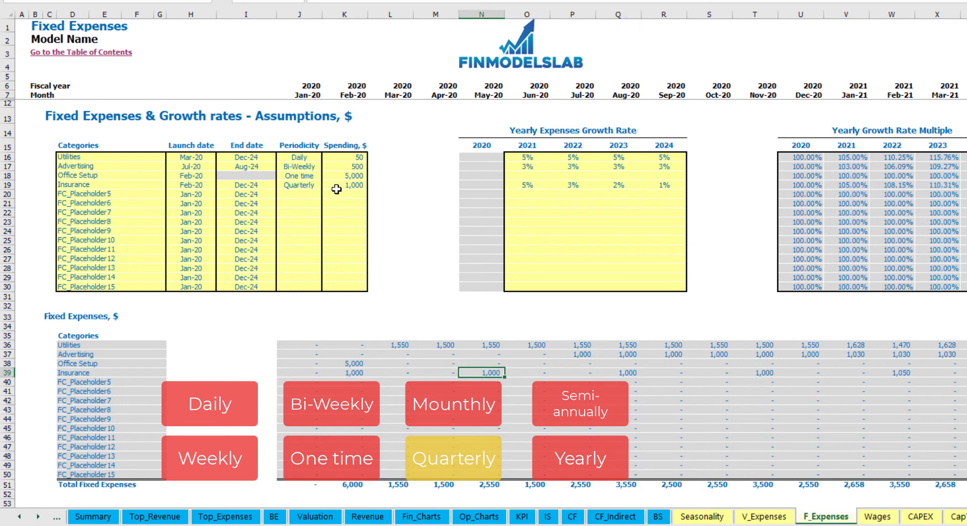
Change Insurance's periodicity to Semi-Annually and check the payment months through early 2021
{"action": "left_click", "coordinate": [312, 184]}
{"action": "left_click", "coordinate": [326, 185]}
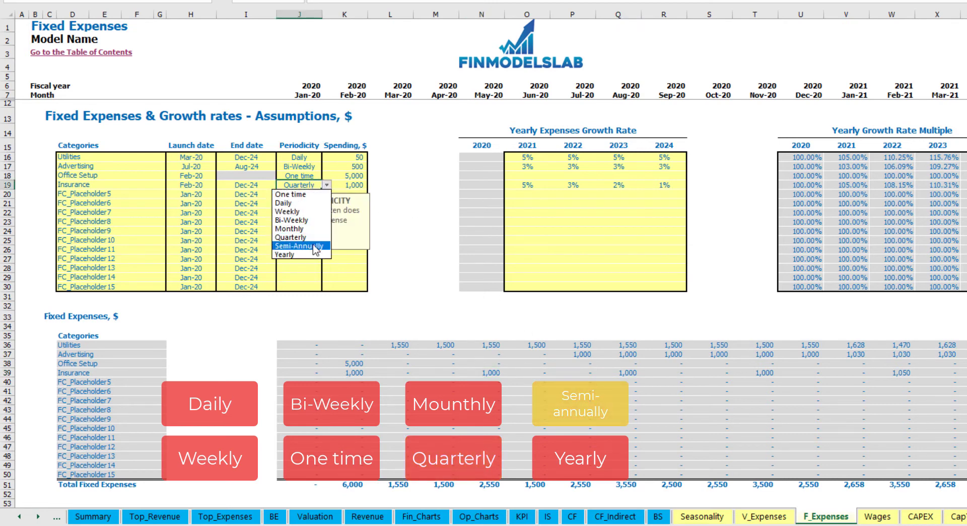
{"action": "left_click", "coordinate": [302, 246]}
{"action": "left_click_drag", "start_coordinate": [351, 375], "coordinate": [855, 373]}
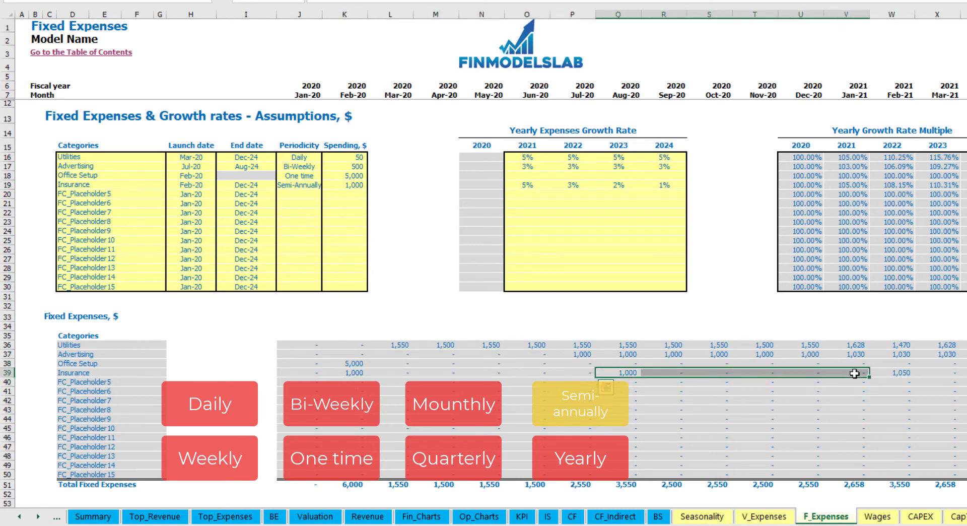
{"action": "left_click", "coordinate": [908, 384]}
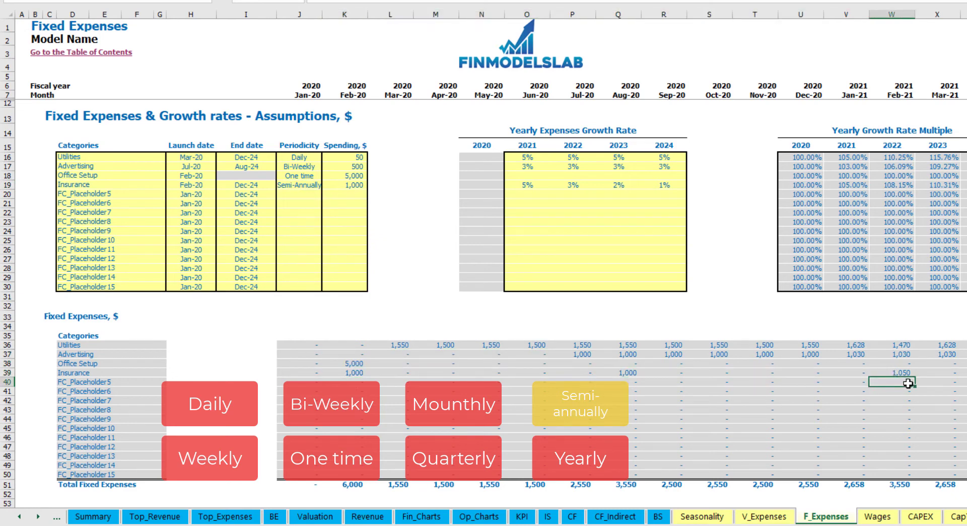
Set Insurance's periodicity to Yearly and check its payment months along with its launch and end dates
{"action": "left_click", "coordinate": [304, 185]}
{"action": "left_click", "coordinate": [327, 185]}
{"action": "left_click", "coordinate": [292, 255]}
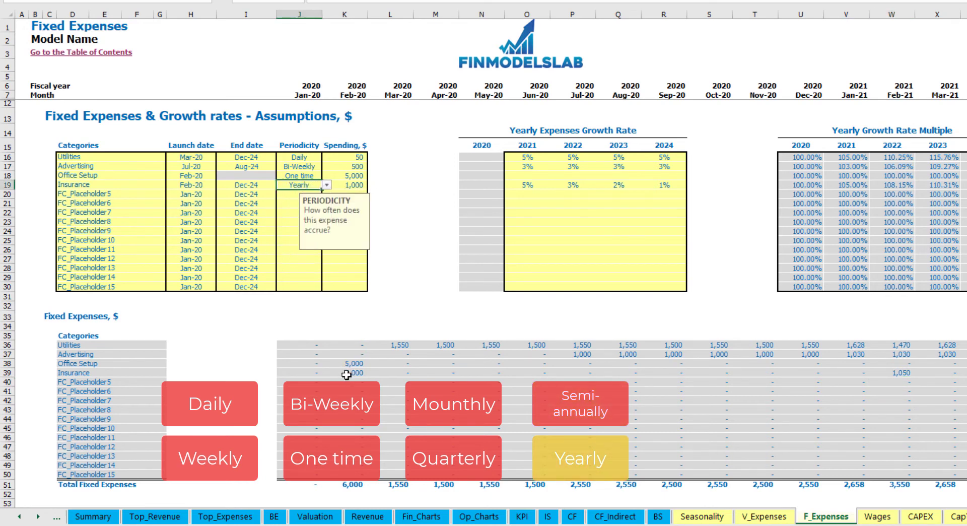
{"action": "left_click_drag", "start_coordinate": [348, 374], "coordinate": [937, 374]}
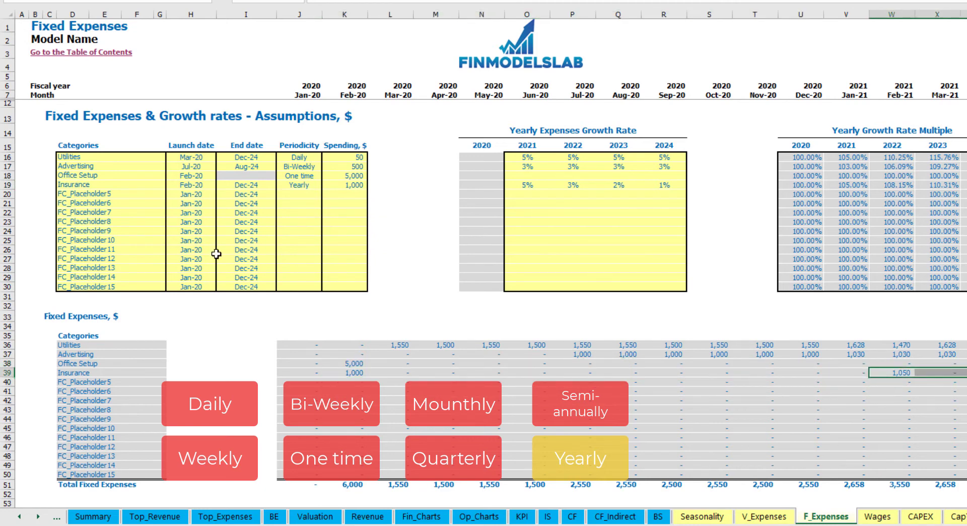
{"action": "left_click", "coordinate": [200, 186]}
{"action": "left_click", "coordinate": [249, 186]}
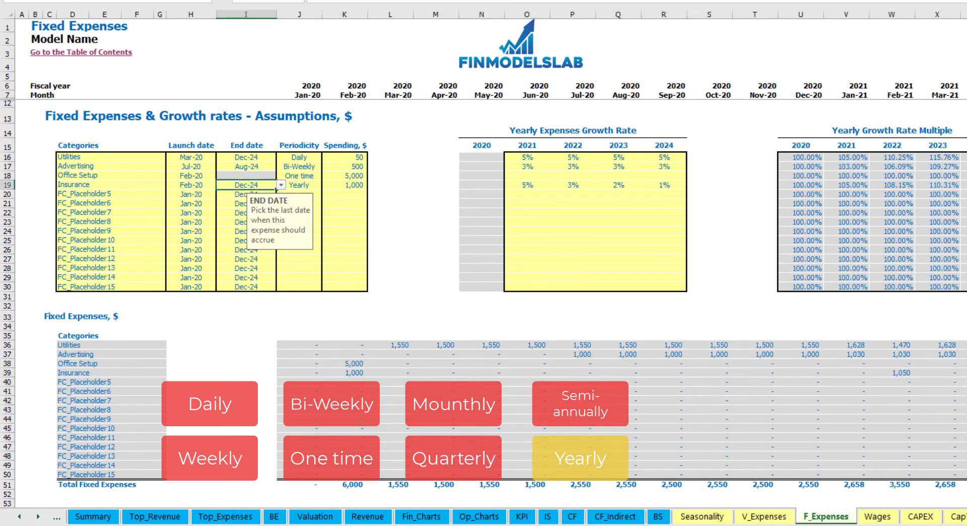
{"action": "left_click", "coordinate": [716, 287]}
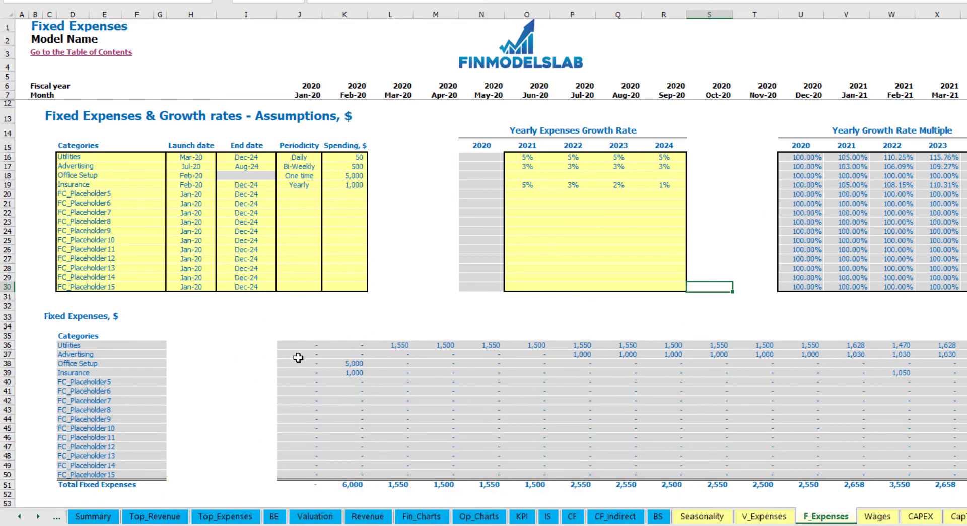
Review the calculated fixed expenses and compare them with the expanded Fixed Expenses rows in the Income Statement
{"action": "left_click_drag", "start_coordinate": [298, 344], "coordinate": [297, 356]}
{"action": "left_click_drag", "start_coordinate": [591, 416], "coordinate": [913, 477]}
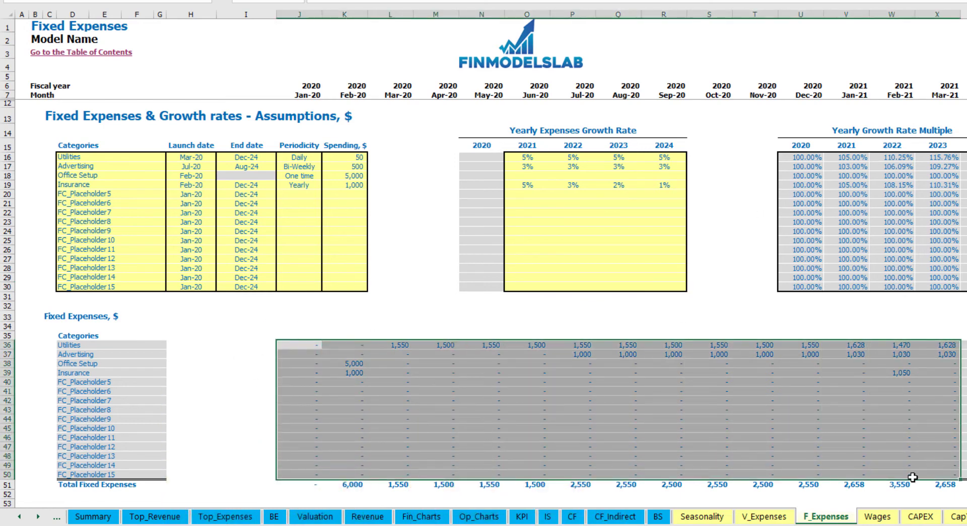
{"action": "left_click", "coordinate": [547, 517]}
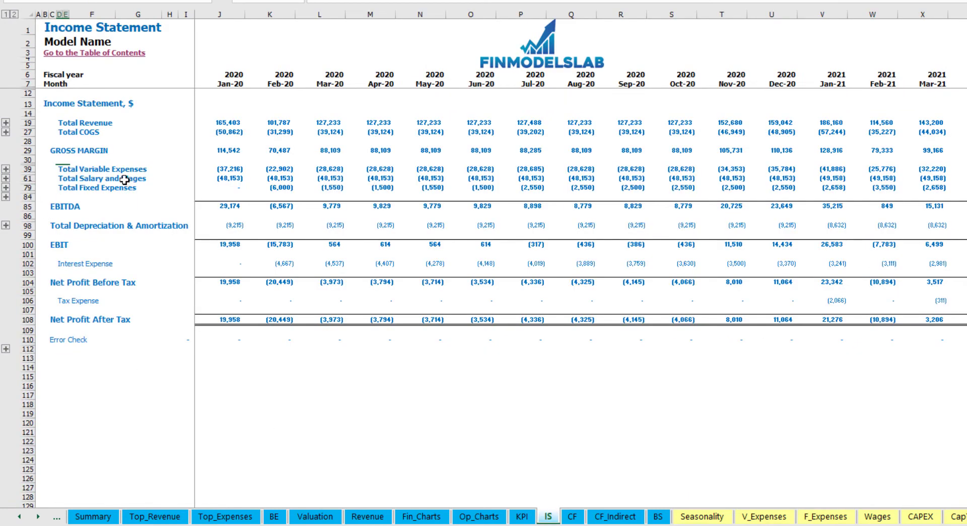
{"action": "left_click", "coordinate": [61, 187]}
{"action": "left_click", "coordinate": [6, 188]}
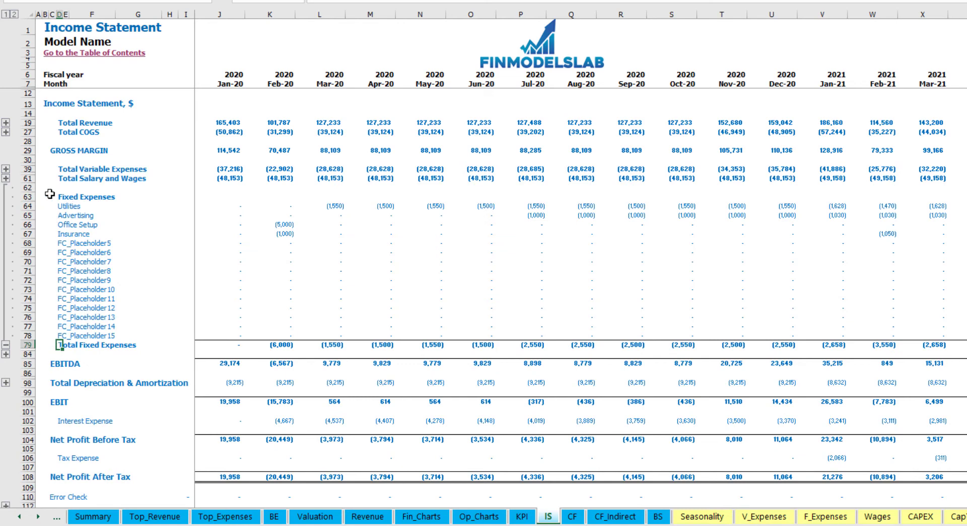
{"action": "left_click_drag", "start_coordinate": [28, 206], "coordinate": [30, 235]}
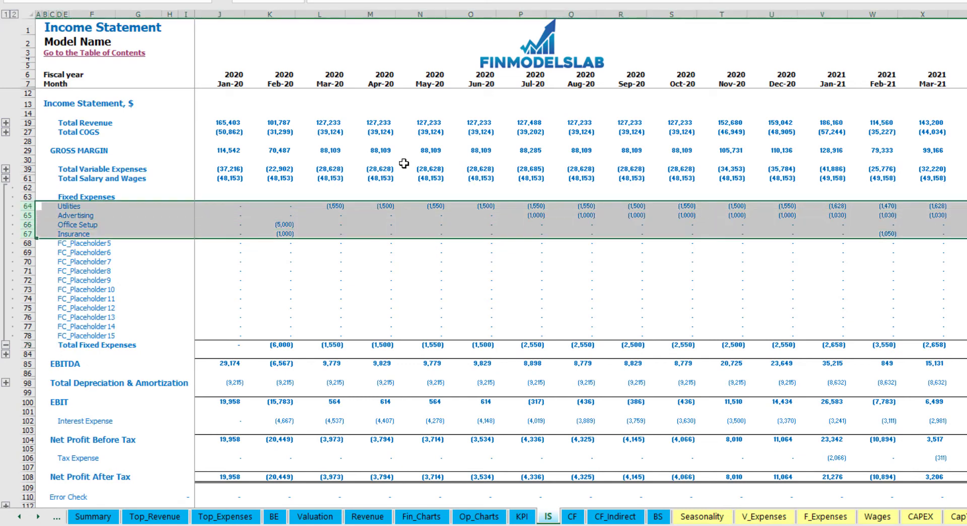
{"action": "left_click_drag", "start_coordinate": [65, 206], "coordinate": [68, 336]}
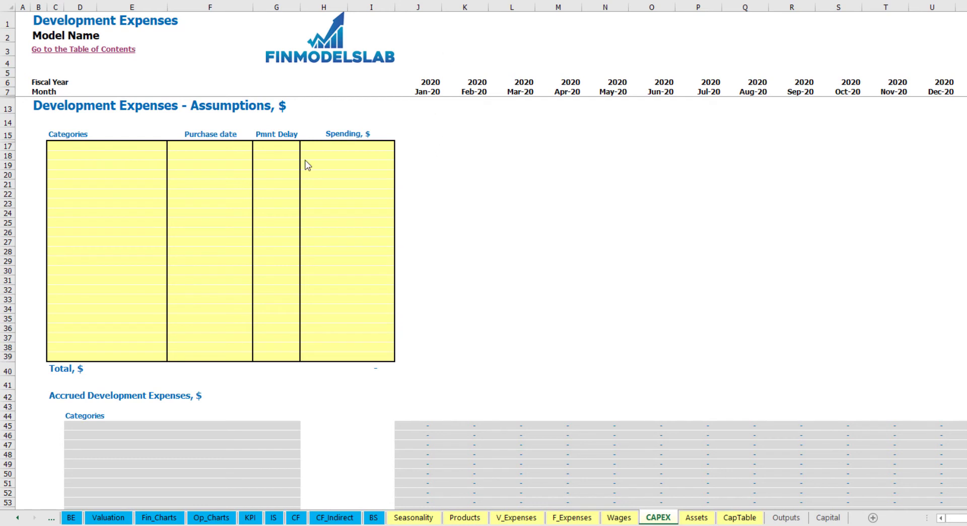
Add an "Office dev" development expense category with purchase date Feb-20 and spending of 10,000
{"action": "left_click", "coordinate": [137, 146]}
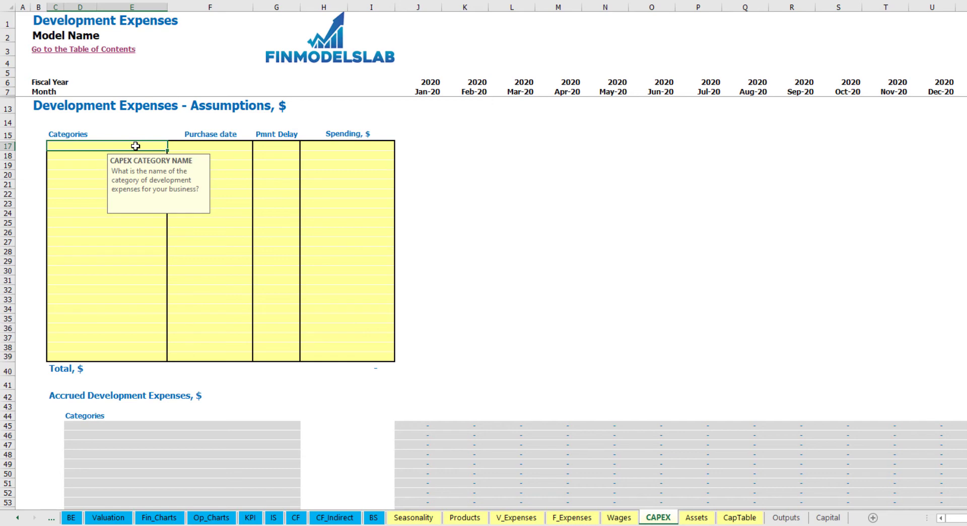
{"action": "type", "text": "Office dev"}
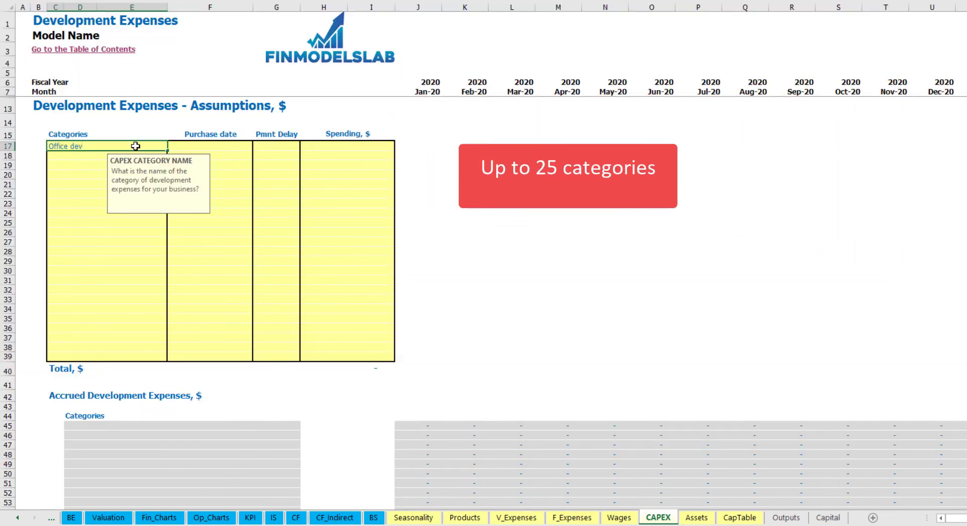
{"action": "key", "text": "Return"}
{"action": "left_click", "coordinate": [210, 146]}
{"action": "left_click", "coordinate": [258, 146]}
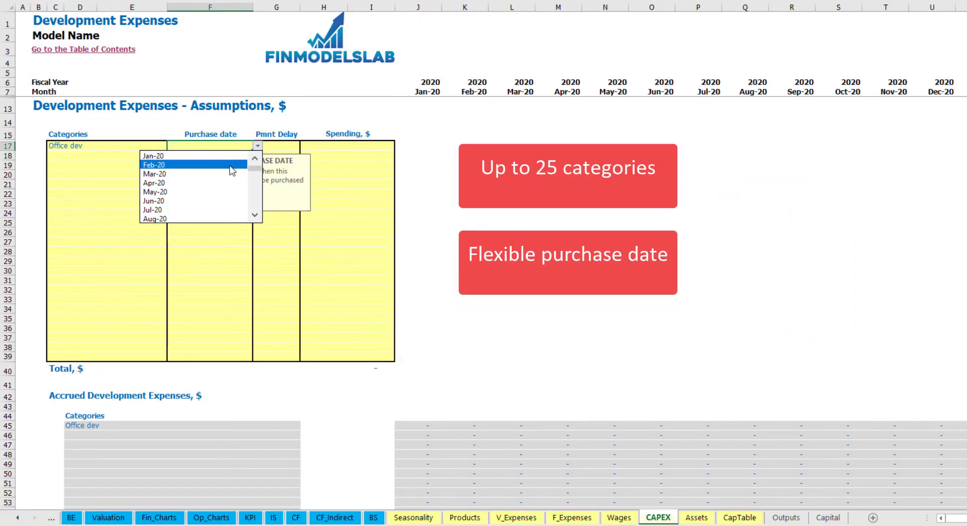
{"action": "left_click", "coordinate": [232, 165]}
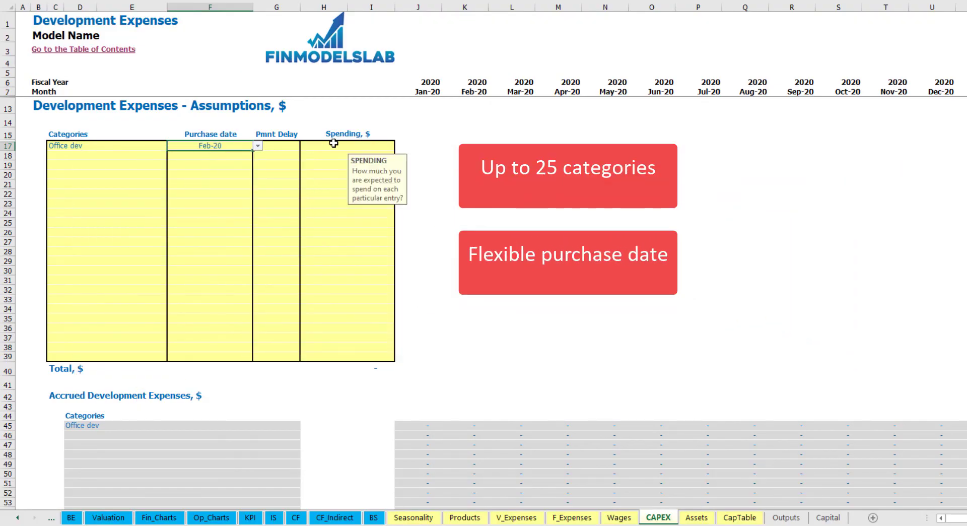
{"action": "left_click", "coordinate": [334, 143]}
{"action": "type", "text": "1"}
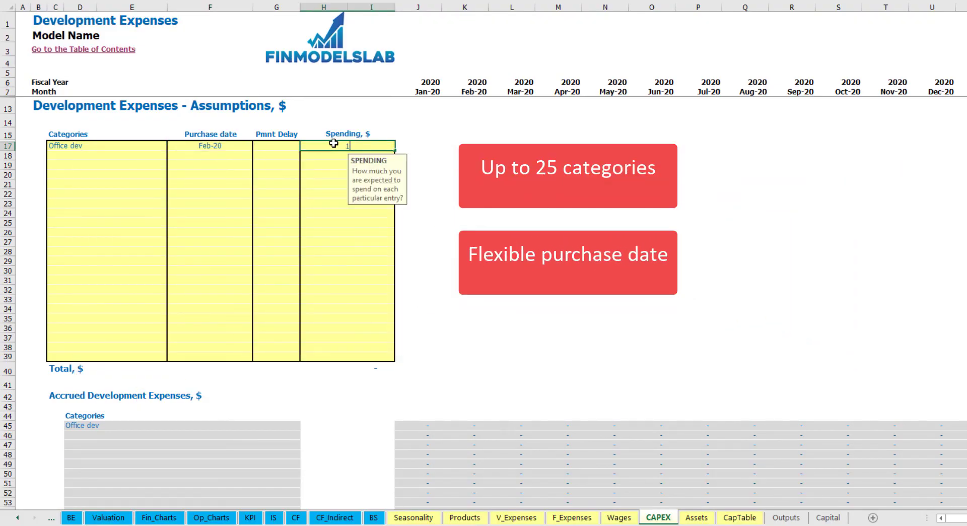
{"action": "type", "text": "0000"}
{"action": "key", "text": "Return"}
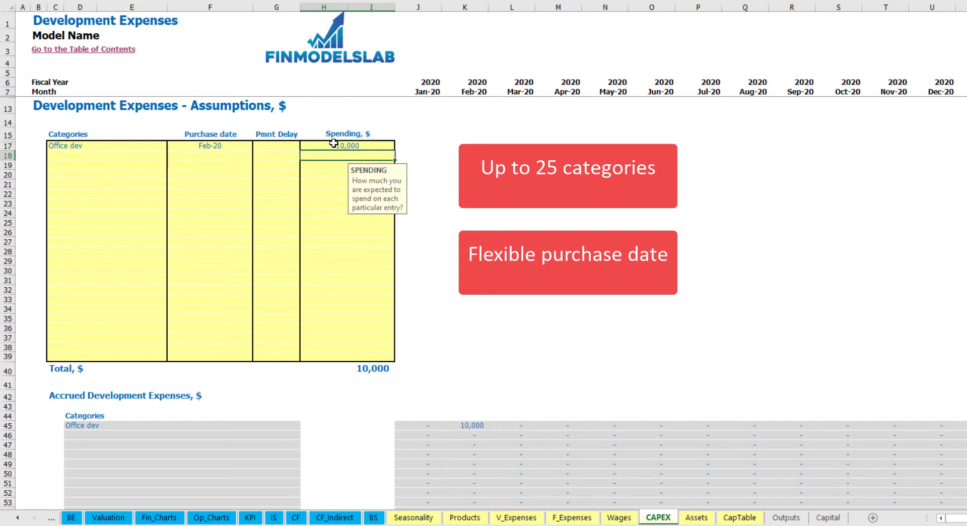
Set the payment delay of the Office dev category to 2M
{"action": "left_click", "coordinate": [282, 145]}
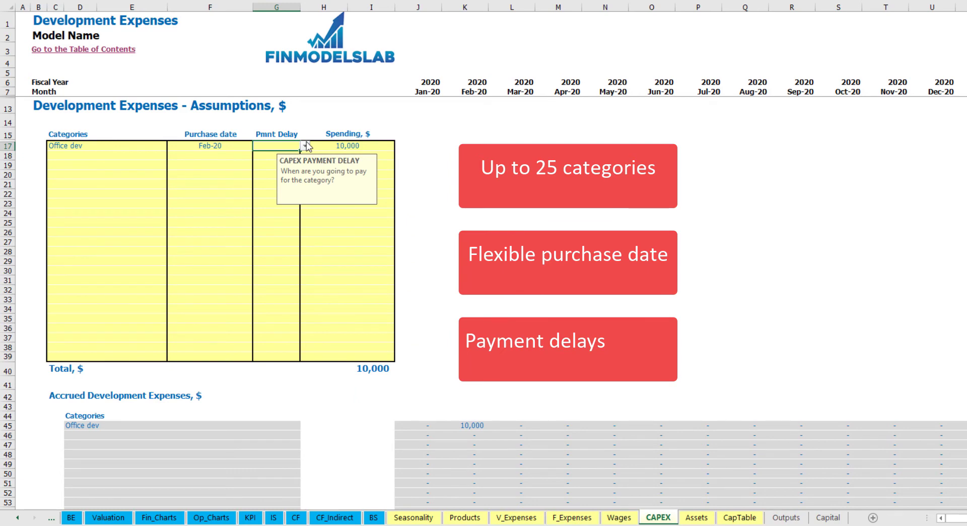
{"action": "left_click", "coordinate": [305, 146]}
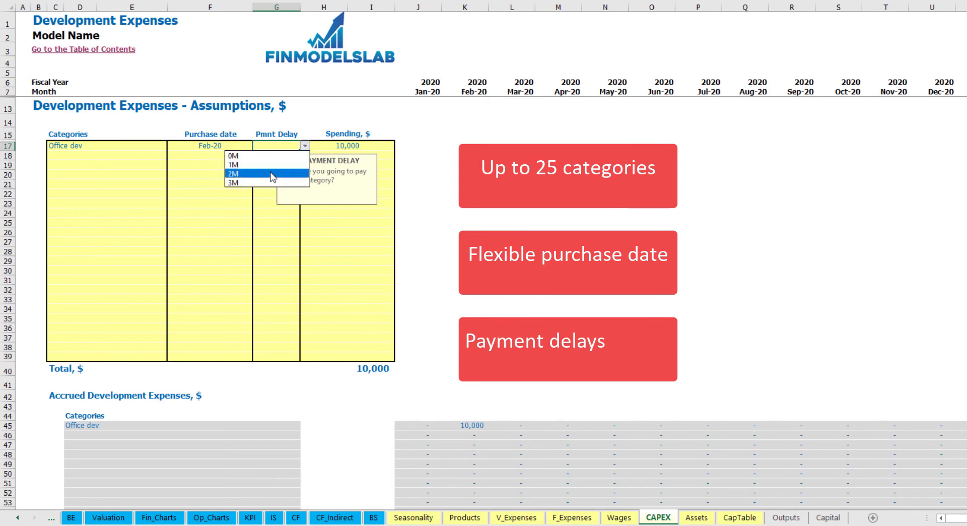
{"action": "left_click", "coordinate": [272, 174]}
{"action": "left_click", "coordinate": [497, 179]}
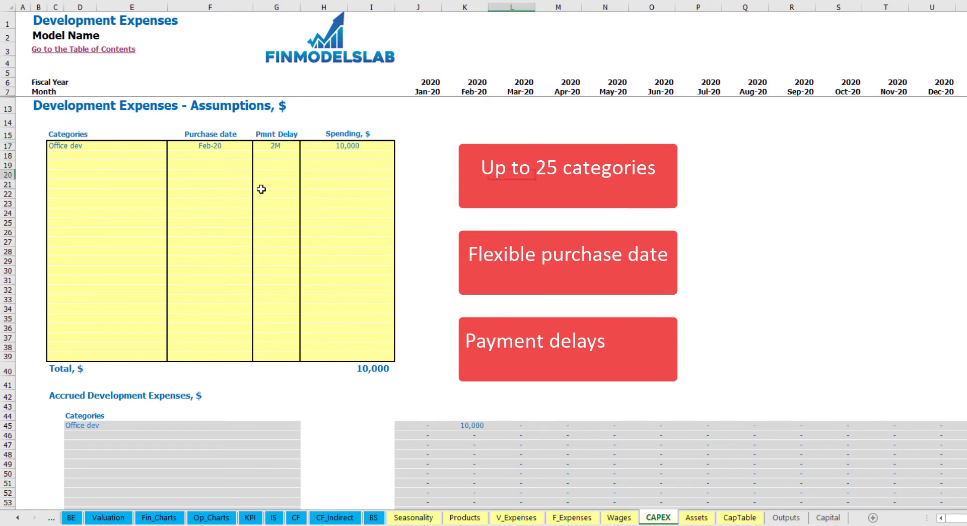
Check the months in which Office dev is accrued and paid, and review the development expenses summary
{"action": "left_click", "coordinate": [473, 426]}
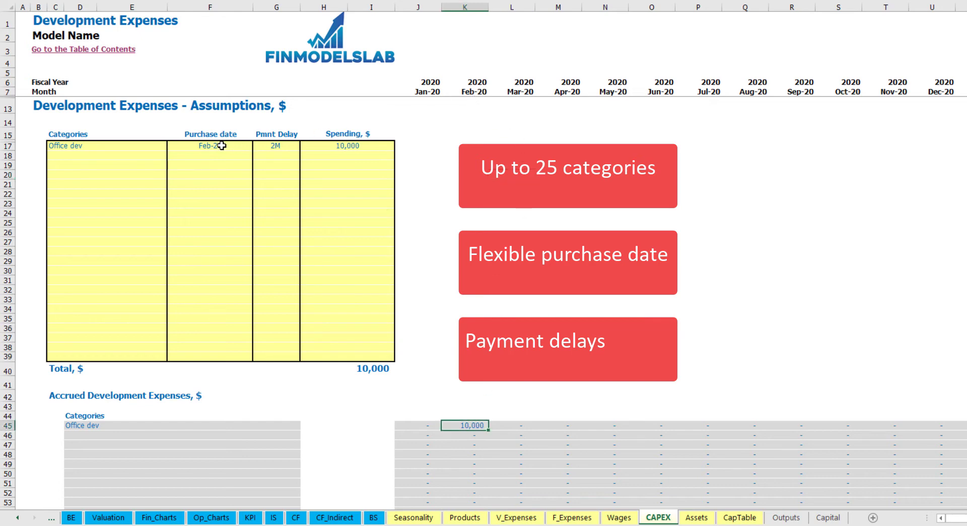
{"action": "scroll", "coordinate": [471, 225], "scroll_direction": "down", "scroll_amount": 7}
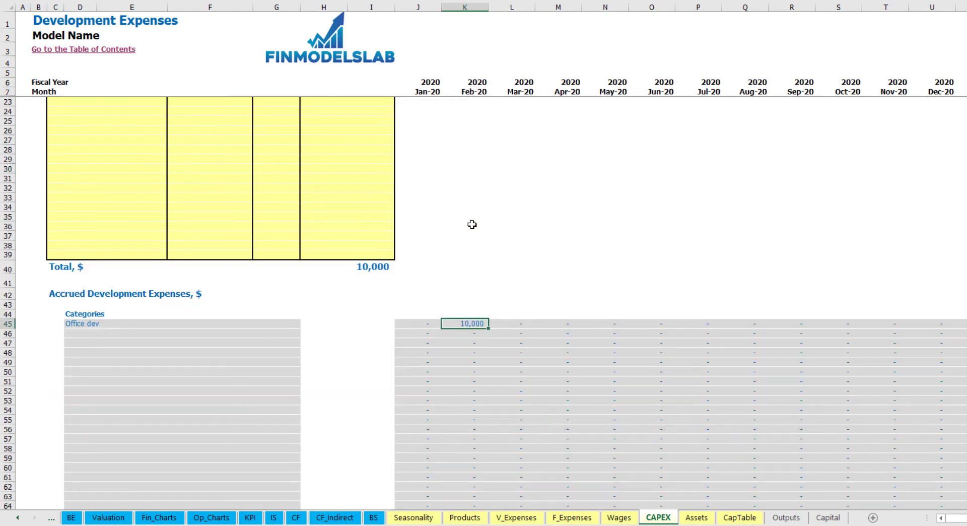
{"action": "scroll", "coordinate": [475, 229], "scroll_direction": "down", "scroll_amount": 3}
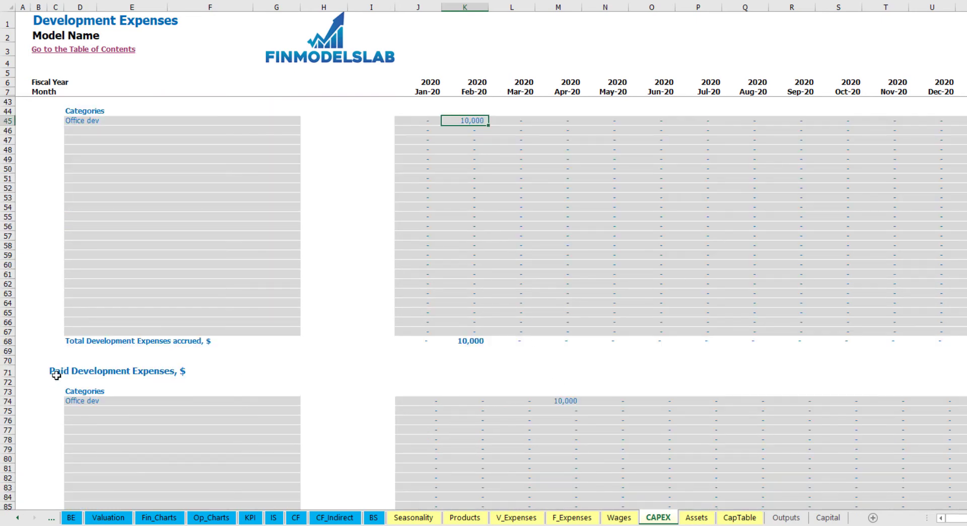
{"action": "left_click", "coordinate": [559, 401]}
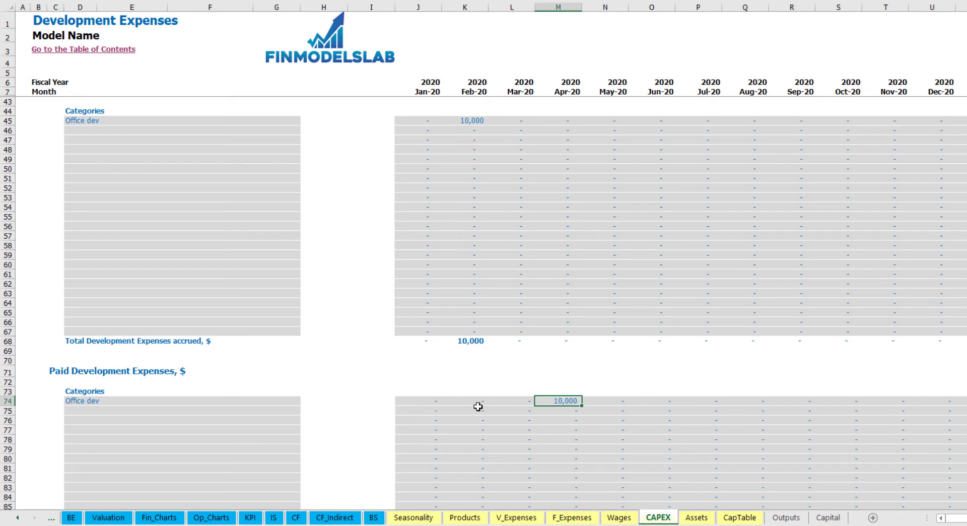
{"action": "scroll", "coordinate": [535, 403], "scroll_direction": "down", "scroll_amount": 13}
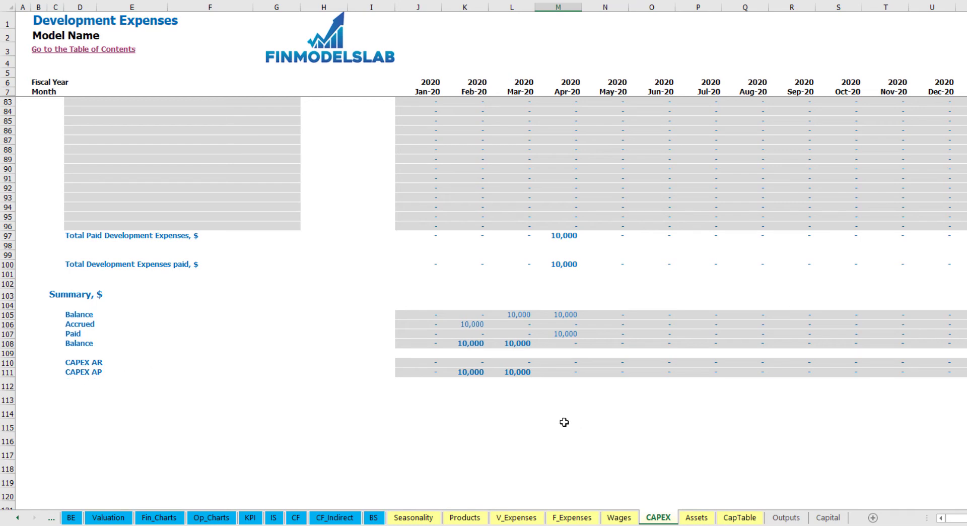
Add a second development expense category, "Other dev exp", with purchase date Mar-20 and spending of 5,000
{"action": "scroll", "coordinate": [517, 302], "scroll_direction": "up", "scroll_amount": 20}
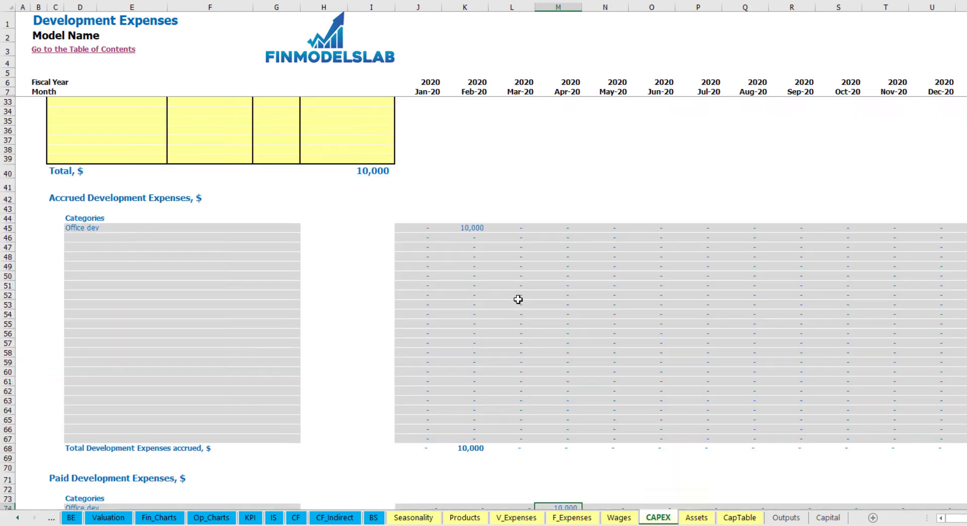
{"action": "left_click", "coordinate": [89, 154]}
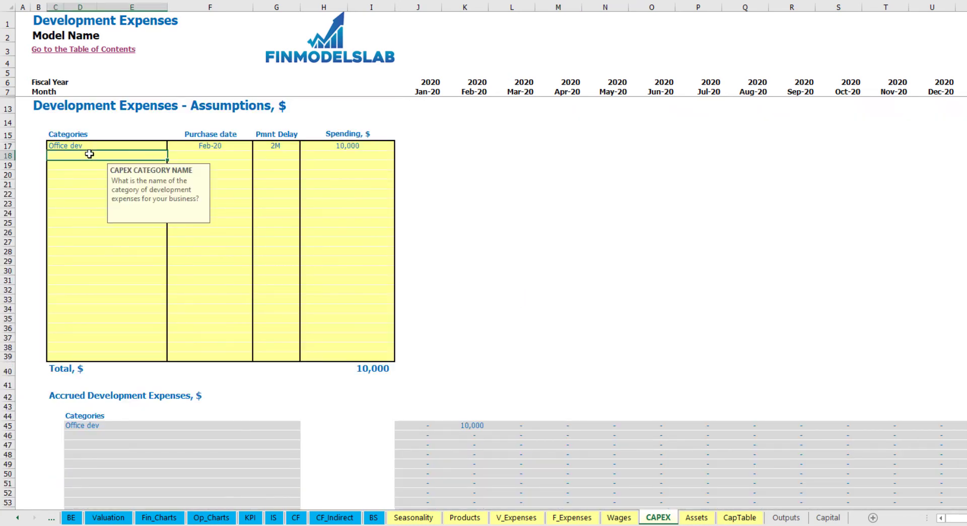
{"action": "type", "text": "Other dev exp"}
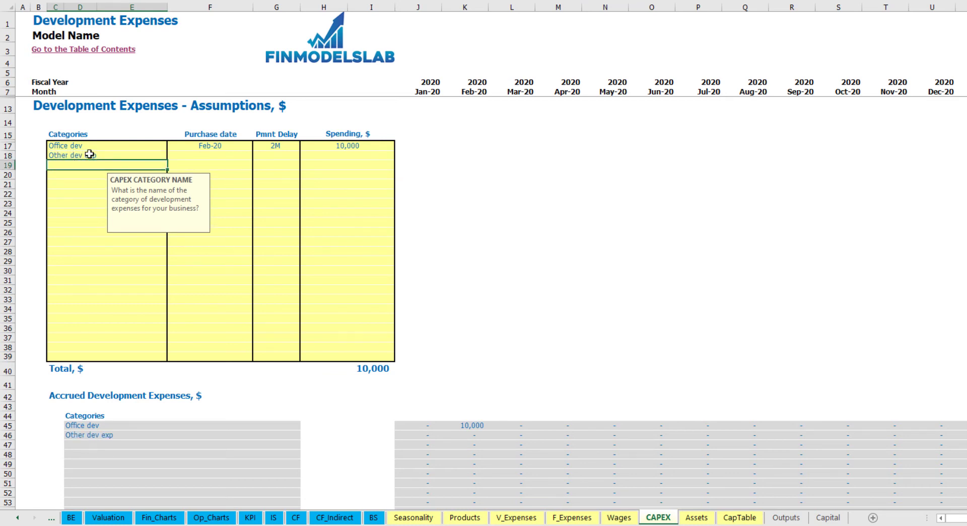
{"action": "left_click", "coordinate": [237, 155]}
{"action": "left_click", "coordinate": [257, 155]}
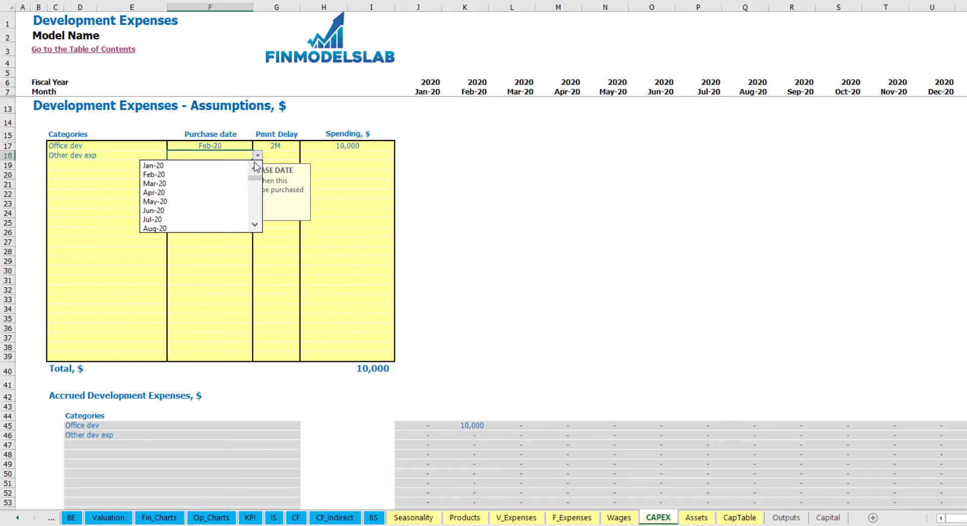
{"action": "left_click", "coordinate": [242, 184]}
{"action": "left_click", "coordinate": [333, 158]}
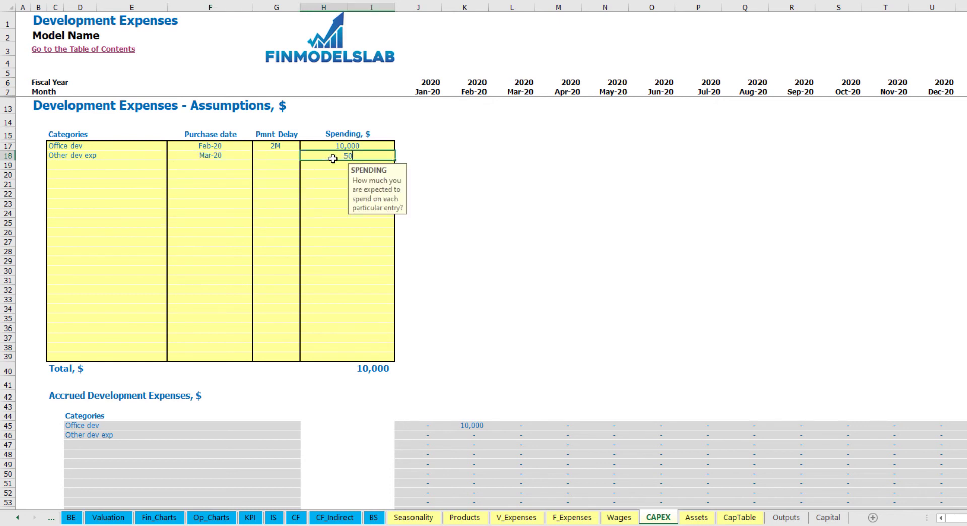
{"action": "type", "text": "5,000"}
{"action": "key", "text": "Return"}
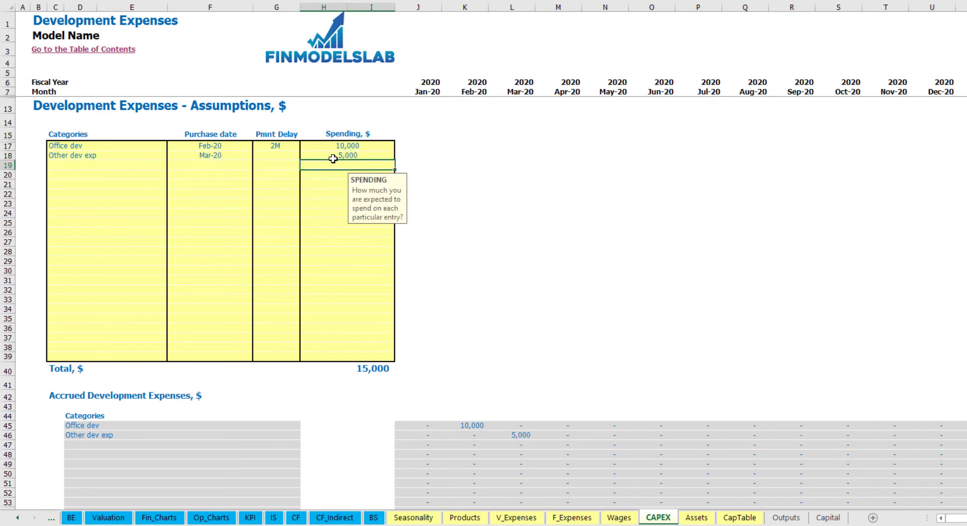
Set the payment delay of the Other dev exp category to 0M
{"action": "left_click", "coordinate": [286, 158]}
{"action": "left_click", "coordinate": [306, 157]}
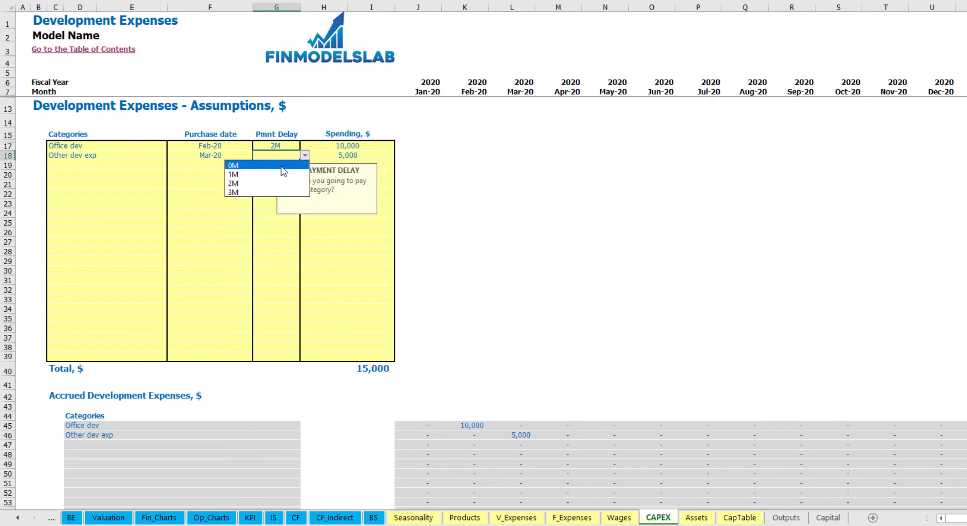
{"action": "left_click", "coordinate": [281, 166]}
Compare the accrual and payment months of Other dev exp in the accrued and paid tables
{"action": "scroll", "coordinate": [490, 382], "scroll_direction": "down", "scroll_amount": 3}
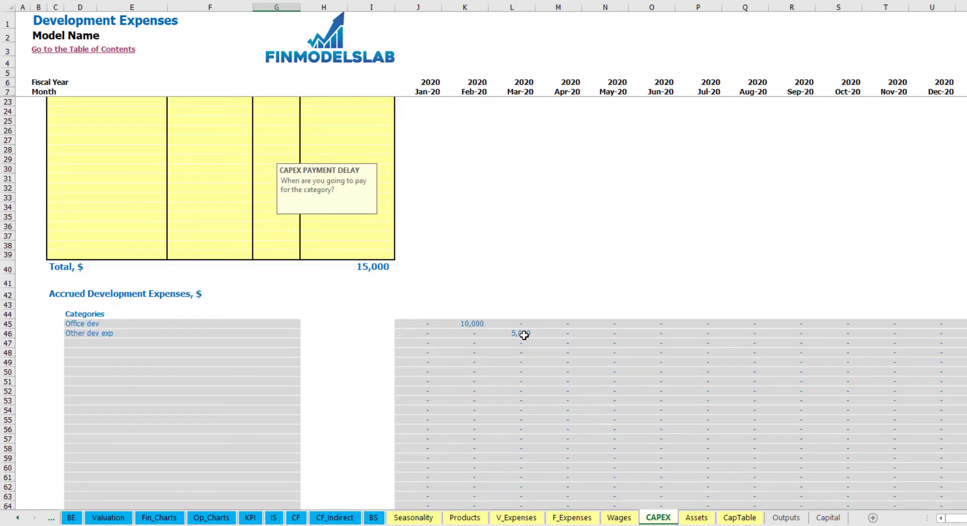
{"action": "left_click", "coordinate": [520, 335]}
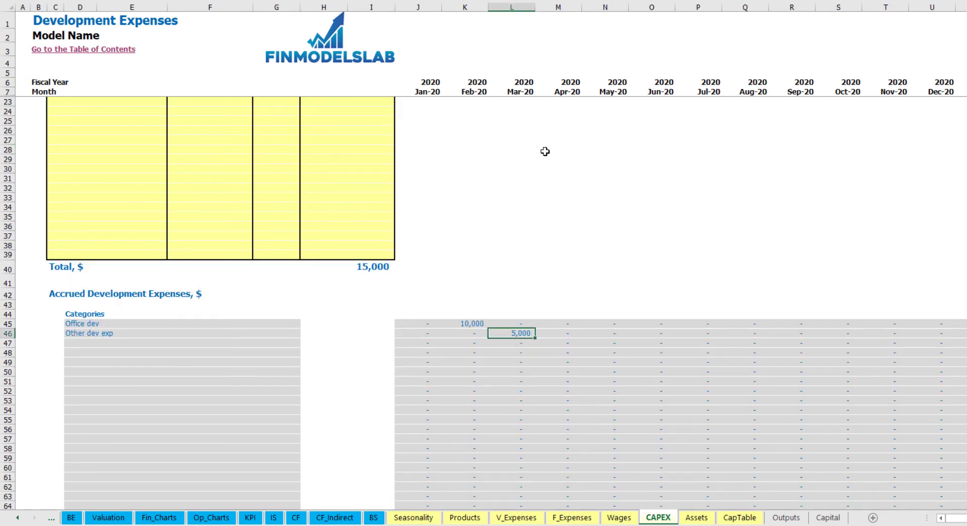
{"action": "scroll", "coordinate": [510, 332], "scroll_direction": "down", "scroll_amount": 10}
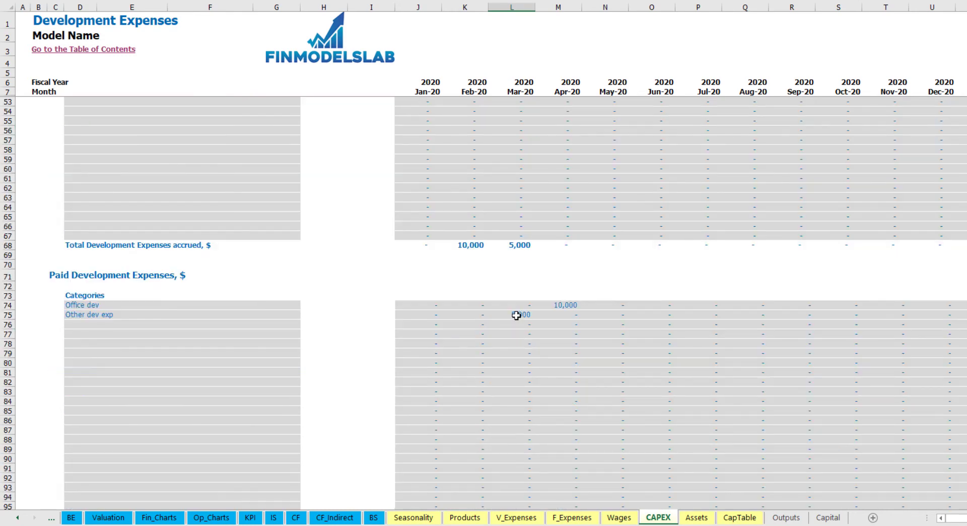
{"action": "scroll", "coordinate": [517, 315], "scroll_direction": "up", "scroll_amount": 13}
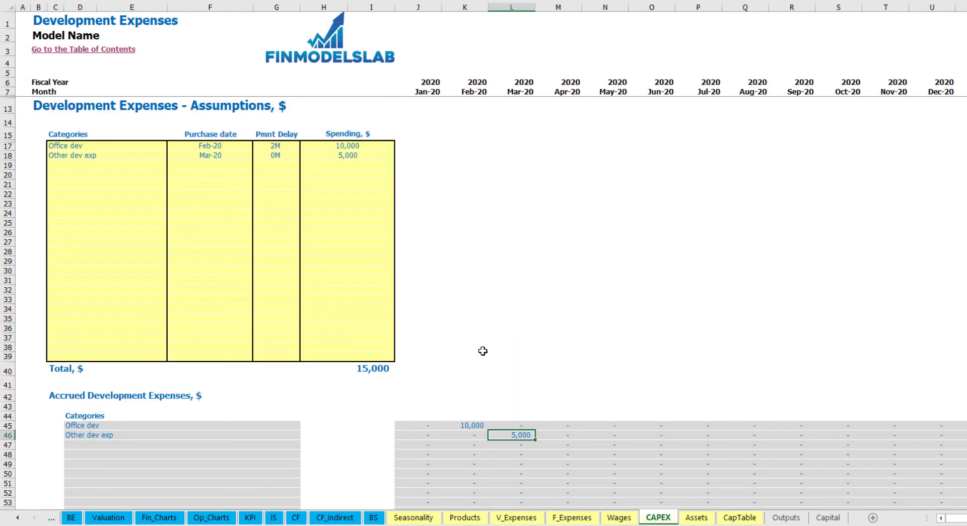
Open the Assets sheet and review the book depreciation, capital expenditure and closing net book value of Development Expenses
{"action": "left_click", "coordinate": [694, 521]}
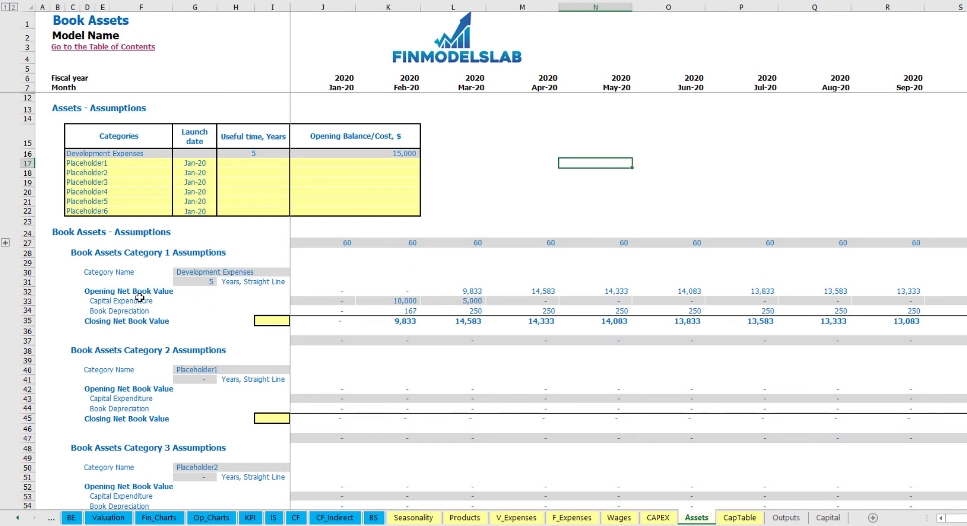
{"action": "left_click", "coordinate": [25, 310]}
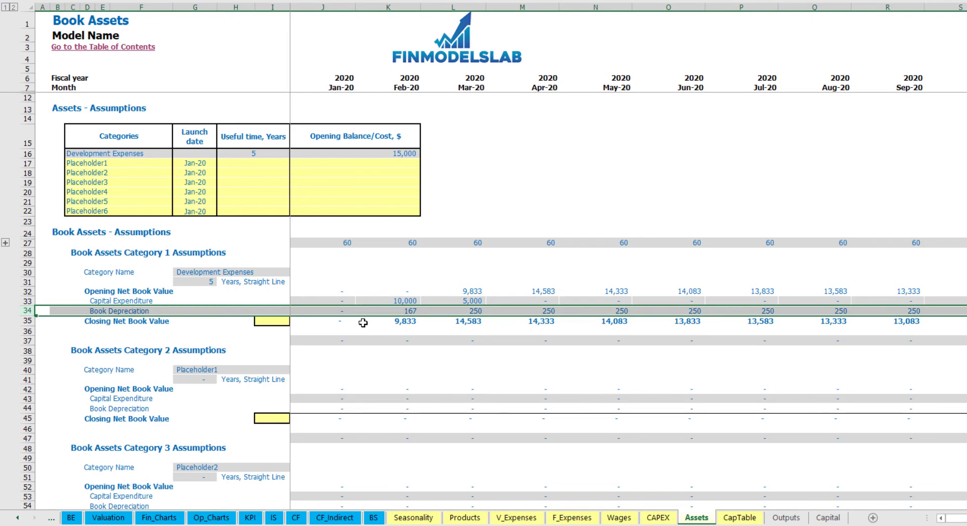
{"action": "left_click_drag", "start_coordinate": [320, 301], "coordinate": [574, 294]}
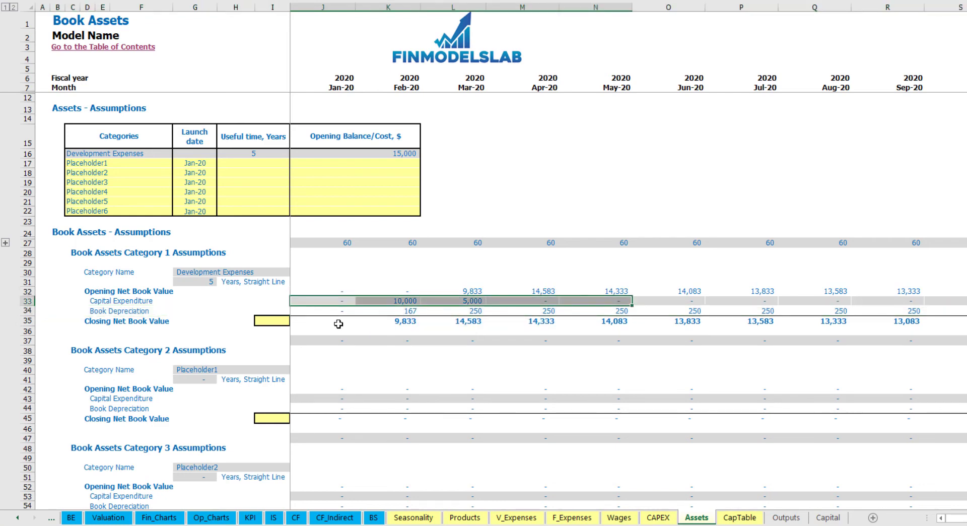
{"action": "left_click_drag", "start_coordinate": [339, 323], "coordinate": [639, 328]}
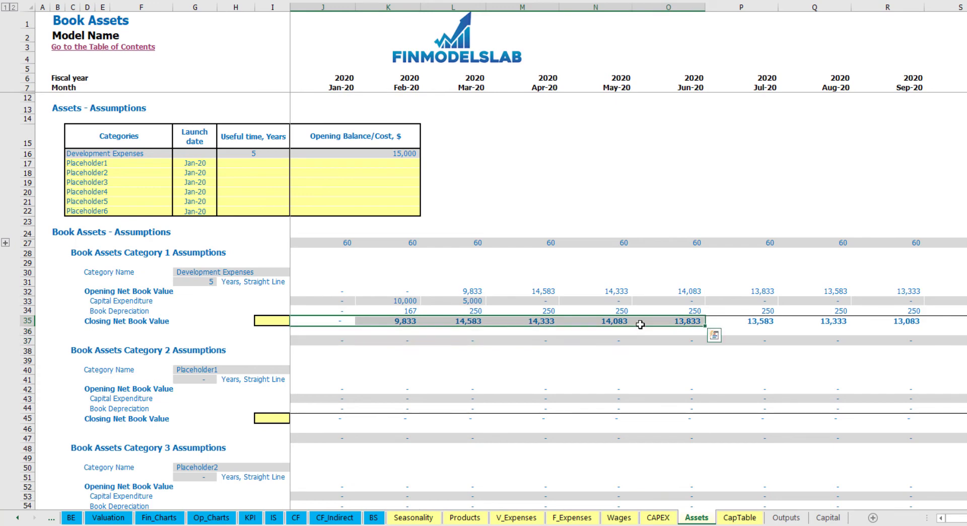
Rename the Placeholder1 asset as "Other assets" and give it a useful time of 10 years and a cost of 25000
{"action": "left_click", "coordinate": [134, 161]}
{"action": "type", "text": "Other asse"}
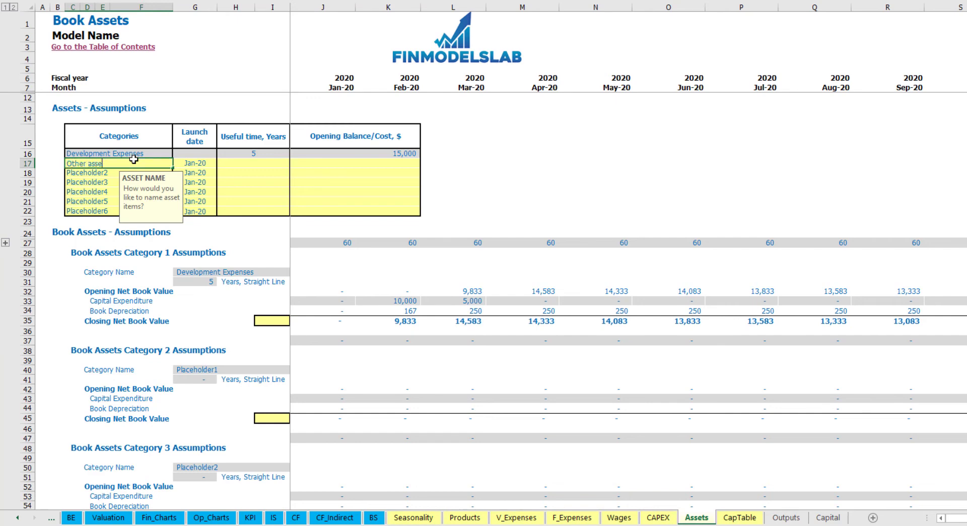
{"action": "type", "text": "ts"}
{"action": "left_click", "coordinate": [279, 162]}
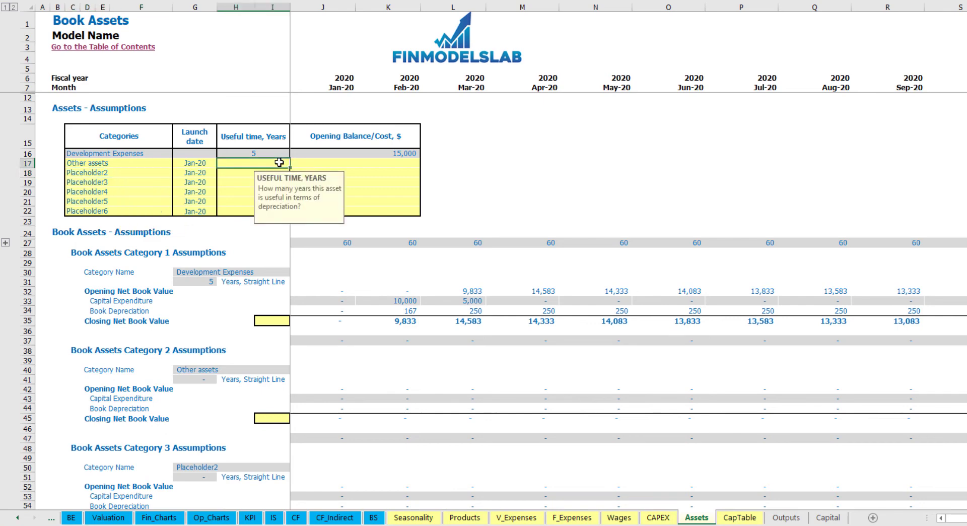
{"action": "type", "text": "10"}
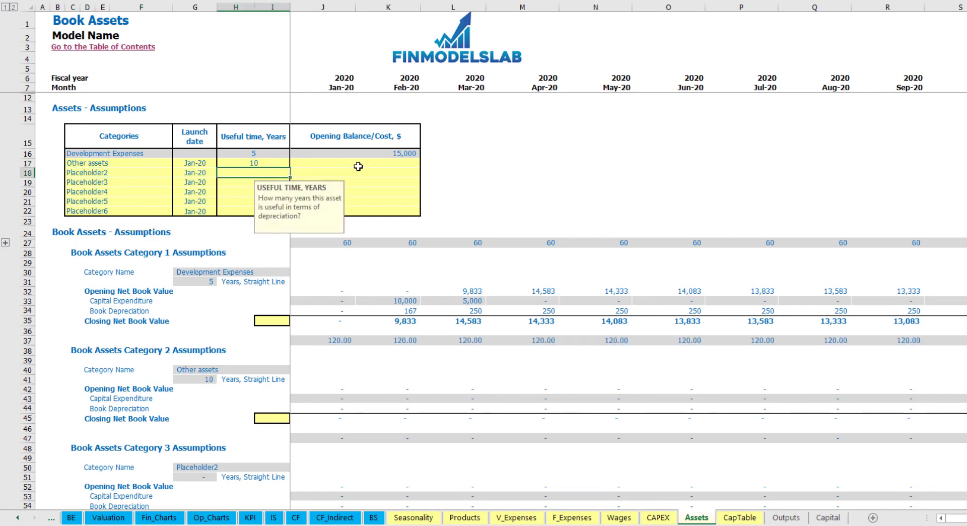
{"action": "left_click", "coordinate": [358, 164]}
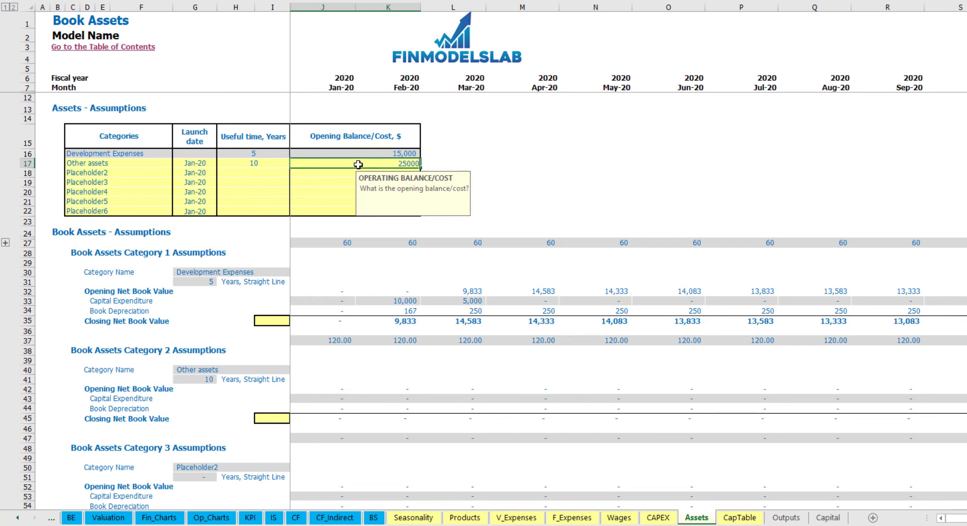
{"action": "type", "text": "25000"}
{"action": "key", "text": "Return"}
Set the launch date of Other assets to Apr-20
{"action": "left_click", "coordinate": [204, 162]}
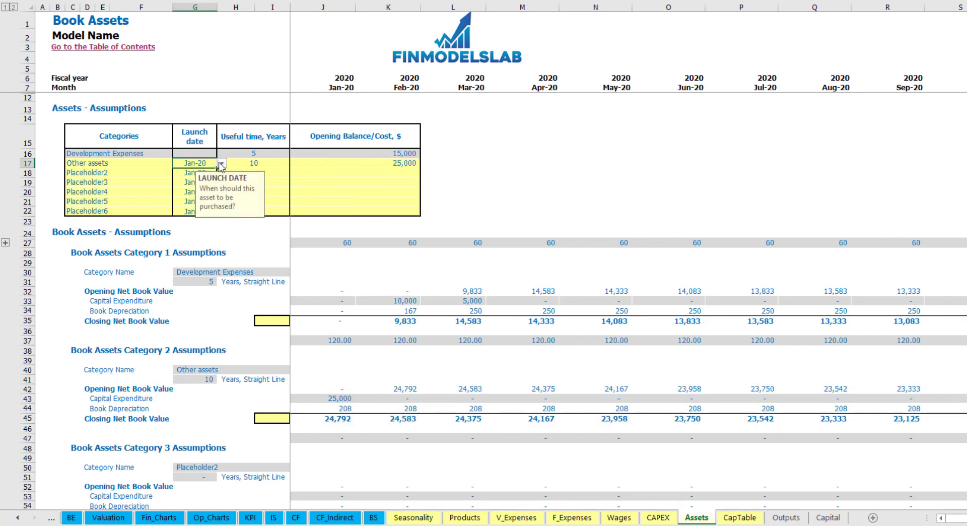
{"action": "left_click", "coordinate": [221, 163]}
{"action": "left_click", "coordinate": [200, 204]}
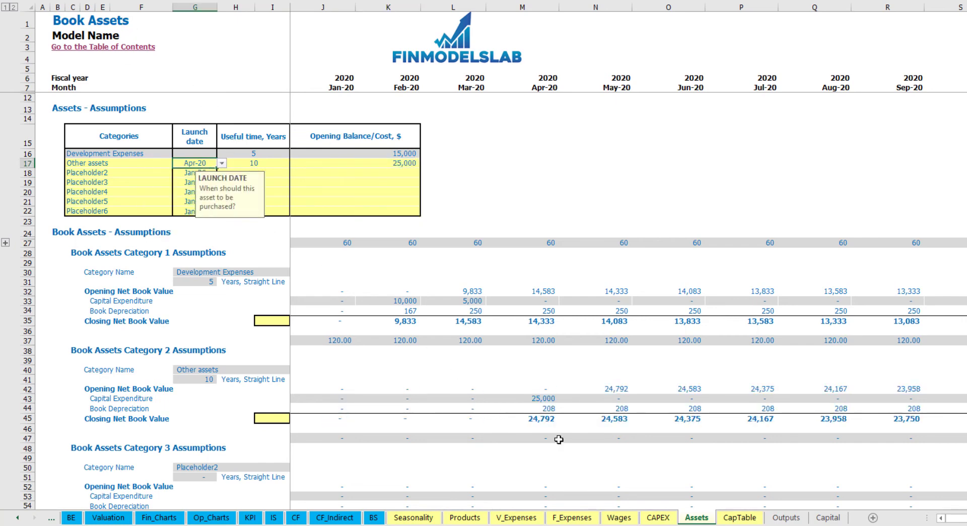
Review the capital expenditure, book depreciation and closing net book value of Other assets from Apr-20 onwards
{"action": "left_click", "coordinate": [545, 400]}
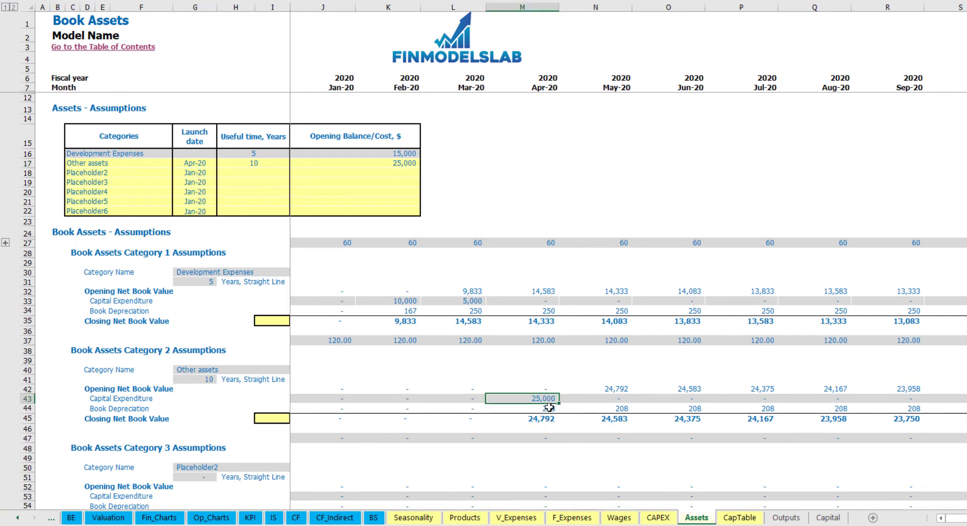
{"action": "left_click_drag", "start_coordinate": [555, 409], "coordinate": [745, 406]}
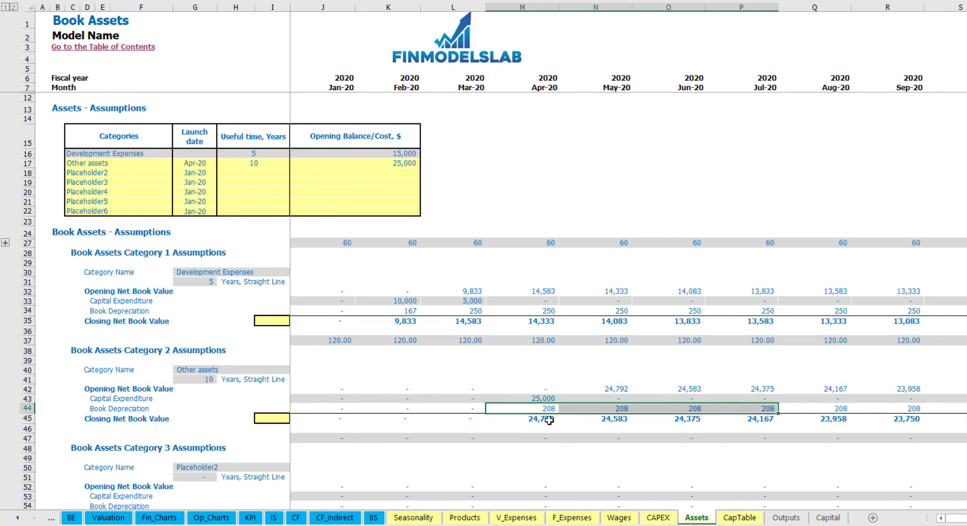
{"action": "left_click_drag", "start_coordinate": [552, 422], "coordinate": [789, 417]}
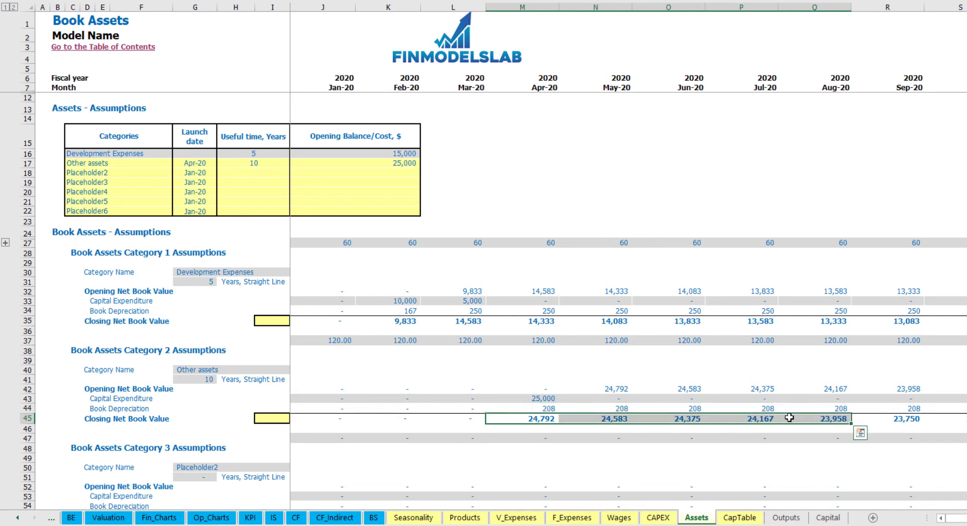
Check the assets' effect in the income statement, cash flow statement and the balance sheet's Fixed Assets, CAPEX Prepayment and CAPEX Payable rows
{"action": "left_click", "coordinate": [273, 518]}
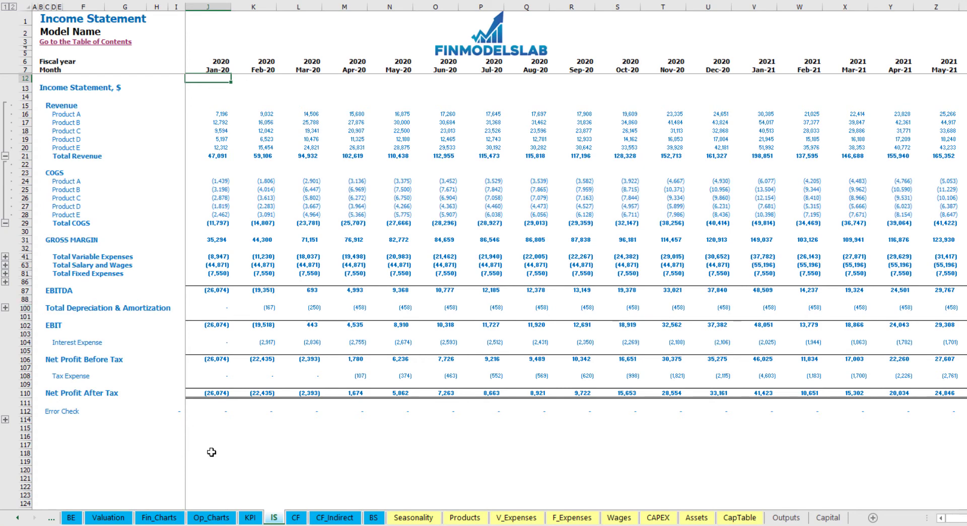
{"action": "left_click", "coordinate": [296, 518]}
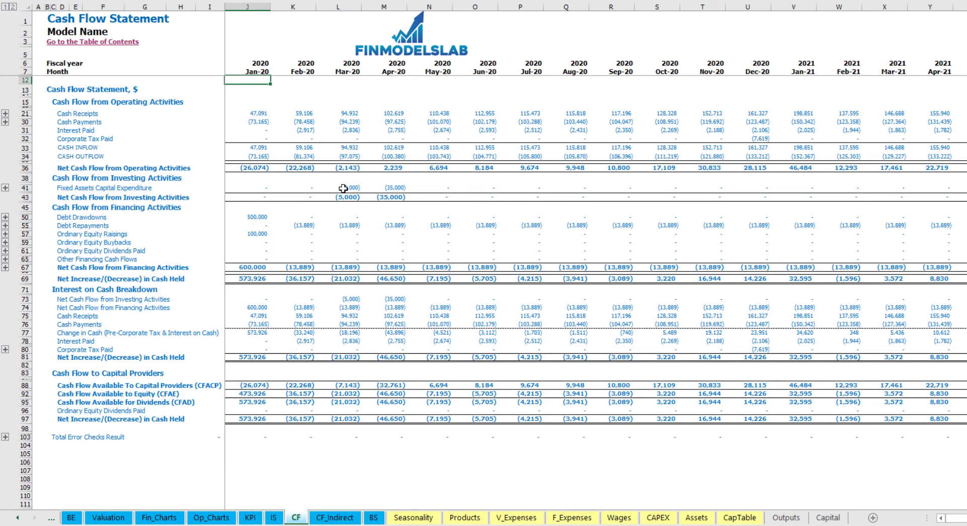
{"action": "left_click", "coordinate": [372, 519]}
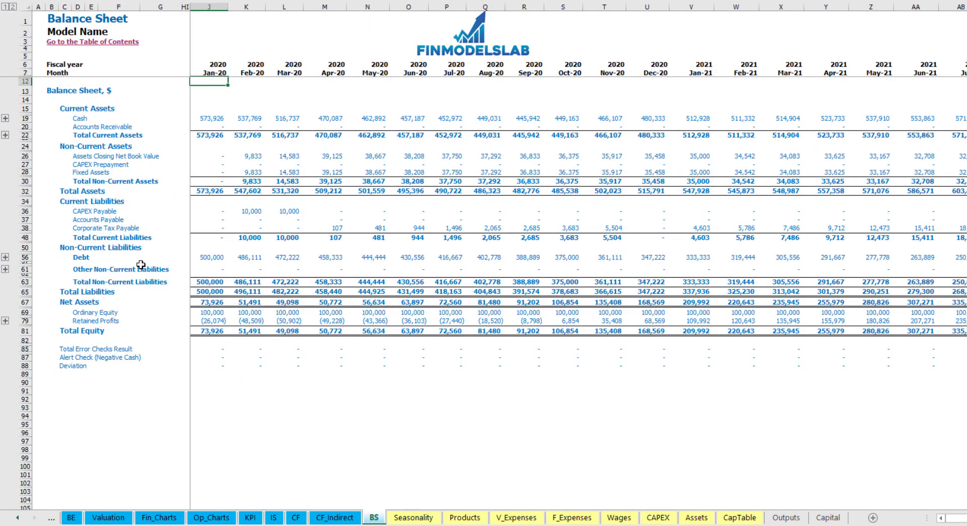
{"action": "left_click", "coordinate": [26, 172]}
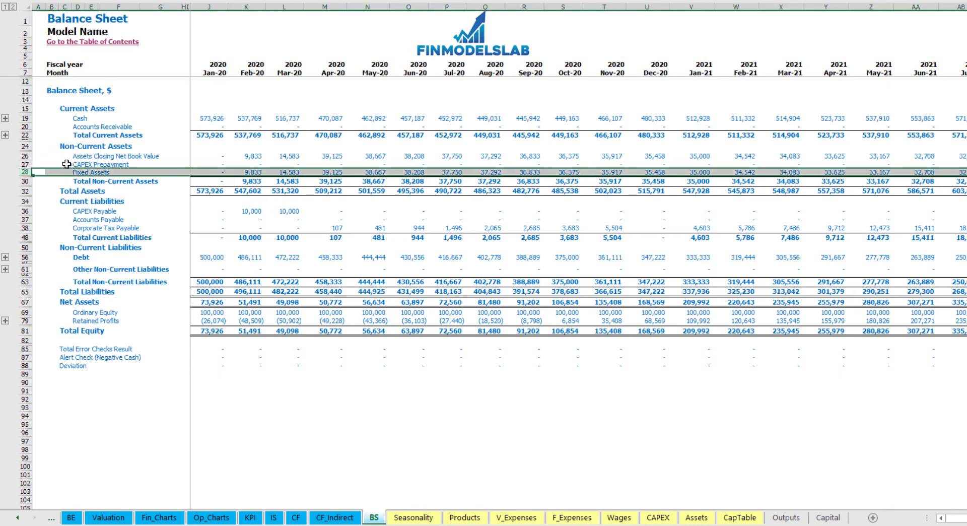
{"action": "left_click", "coordinate": [23, 164]}
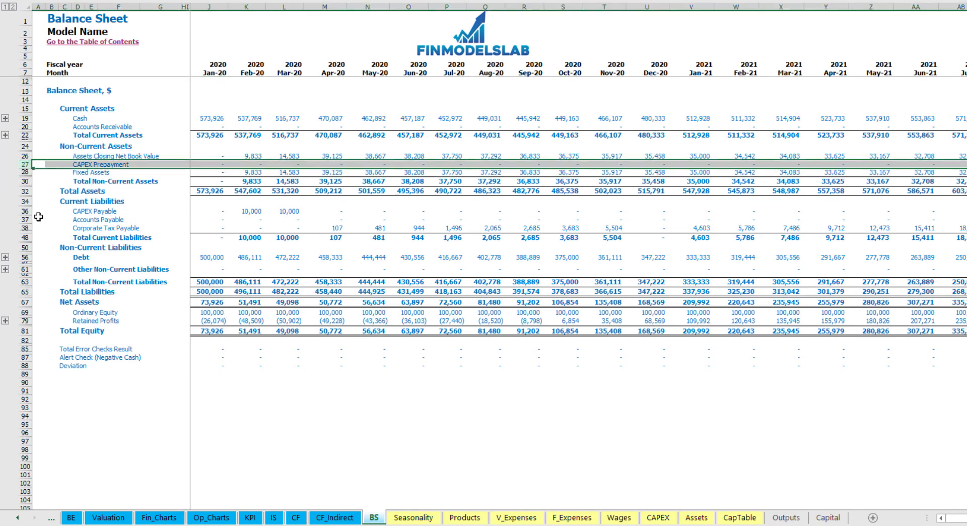
{"action": "left_click", "coordinate": [26, 212]}
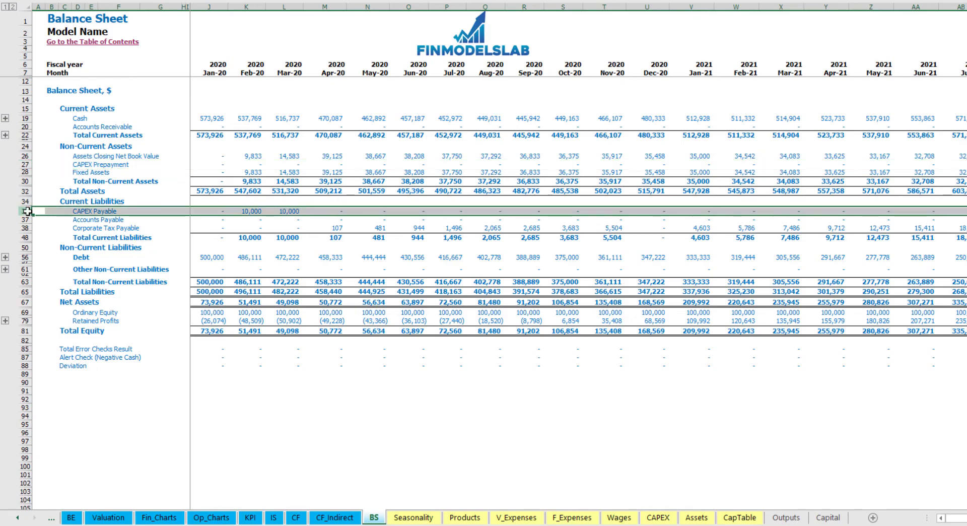
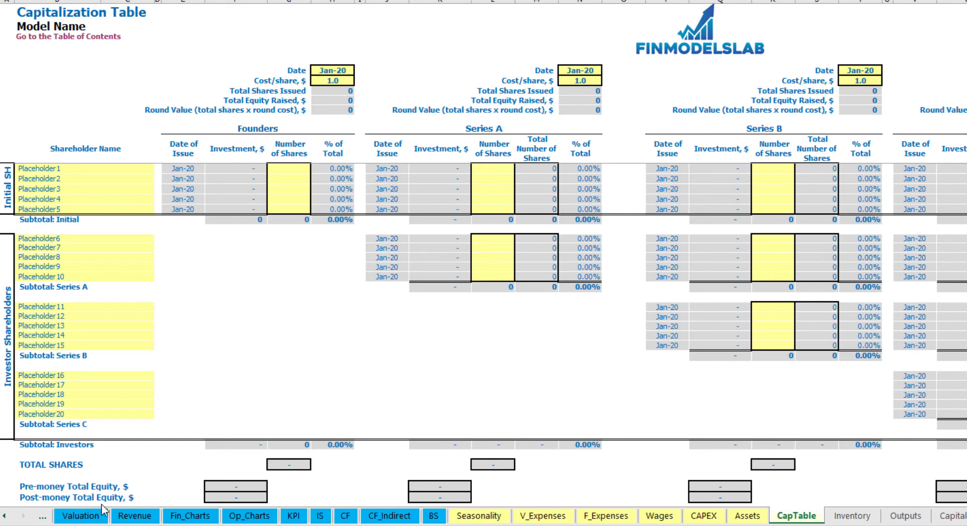
Name the first two initial shareholders in the capitalization table "Founder 1" and "Founder 2"
{"action": "left_click", "coordinate": [42, 168]}
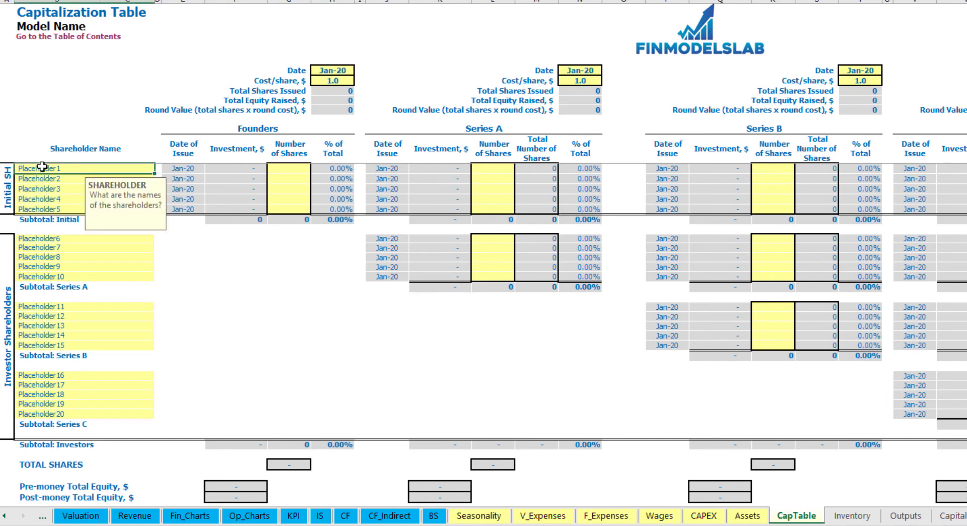
{"action": "type", "text": "Founder 1"}
{"action": "key", "text": "ctrl+Return"}
{"action": "key", "text": "ctrl+c"}
{"action": "key", "text": "Down"}
{"action": "key", "text": "ctrl+v"}
{"action": "key", "text": "F2"}
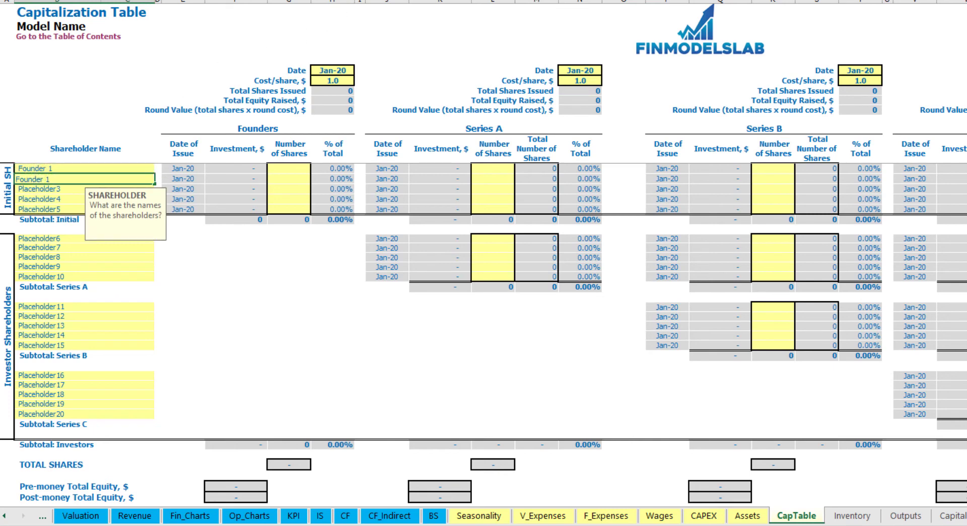
{"action": "type", "text": "2"}
{"action": "key", "text": "Return"}
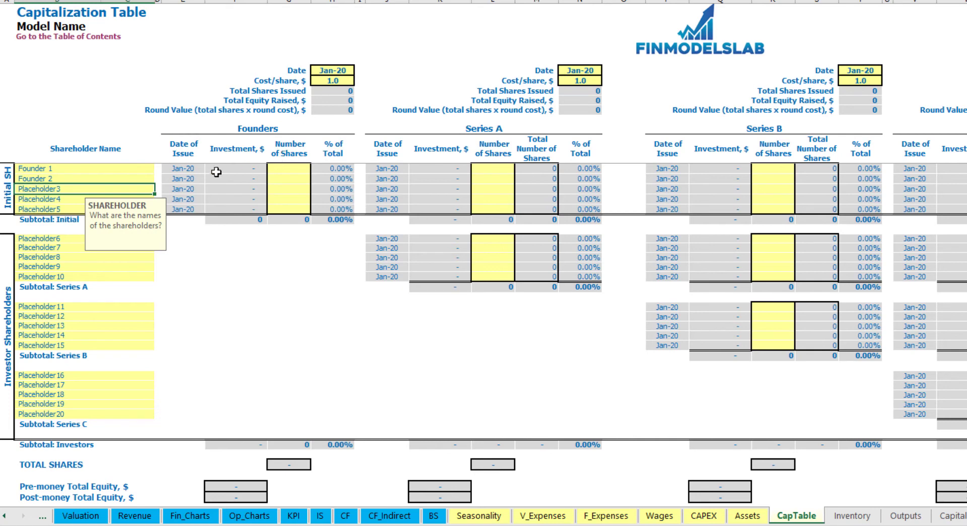
Issue 10,000 shares to Founder 1 and 20,000 shares to Founder 2 in the Founders round
{"action": "left_click", "coordinate": [292, 169]}
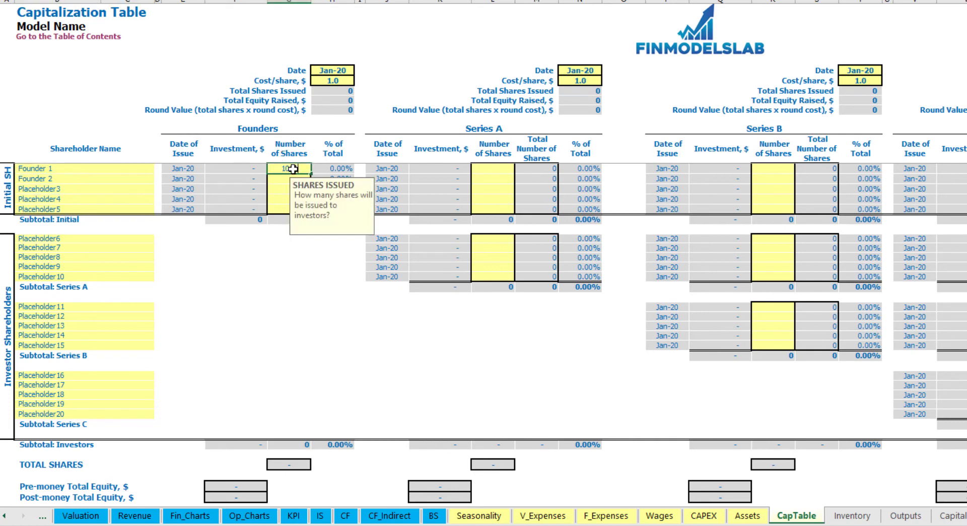
{"action": "type", "text": "10,000"}
{"action": "key", "text": "Return"}
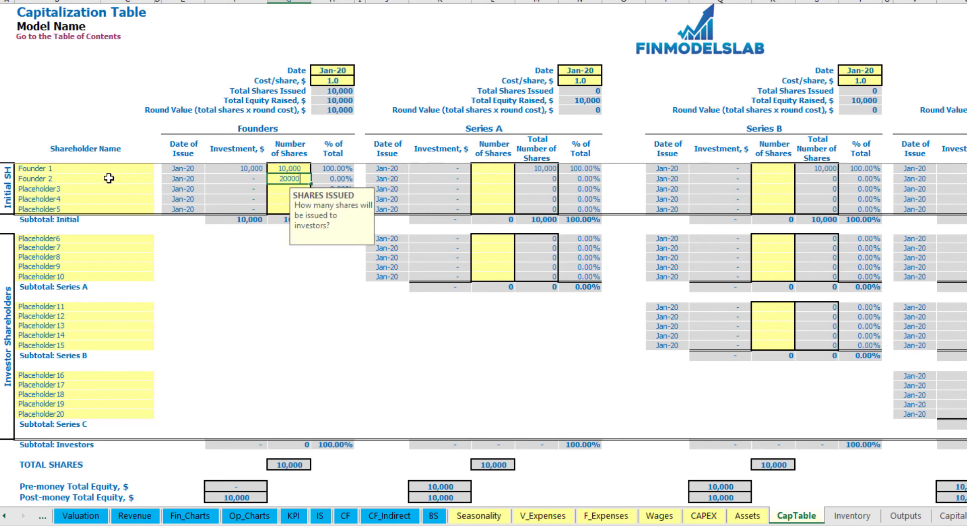
{"action": "key", "text": "Return"}
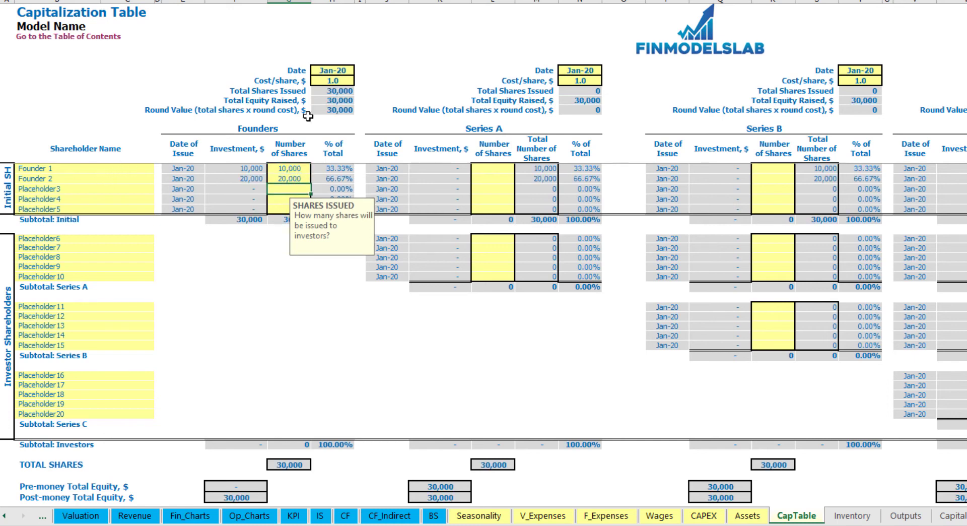
Set the Founders round's cost per share to 2 and its date to Feb-20
{"action": "left_click", "coordinate": [332, 75]}
{"action": "left_click", "coordinate": [321, 83]}
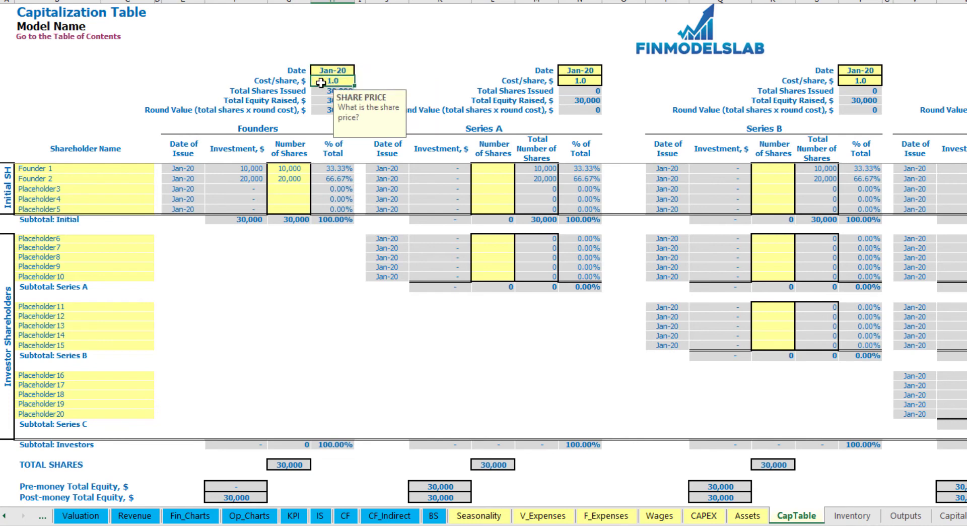
{"action": "key", "text": "BackSpace"}
{"action": "type", "text": "2"}
{"action": "key", "text": "Return"}
{"action": "left_click", "coordinate": [329, 72]}
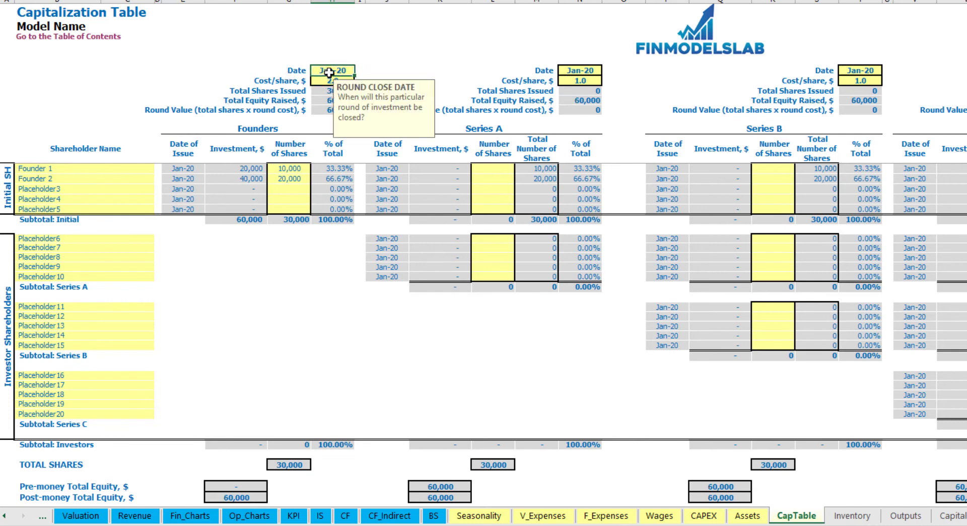
{"action": "left_click", "coordinate": [360, 71]}
{"action": "left_click", "coordinate": [328, 87]}
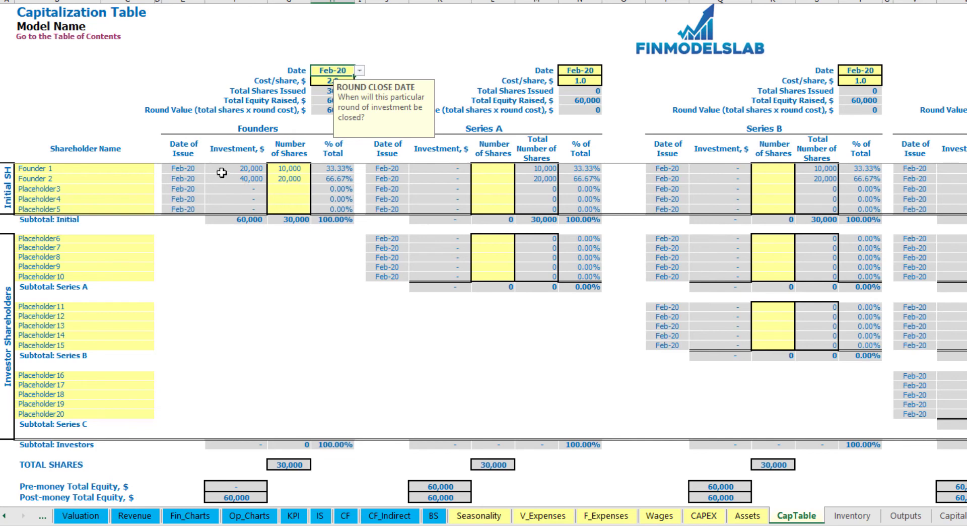
Review the founders' investments, their subtotal, the post-money total equity and Founder 1's share of the total
{"action": "left_click", "coordinate": [242, 170]}
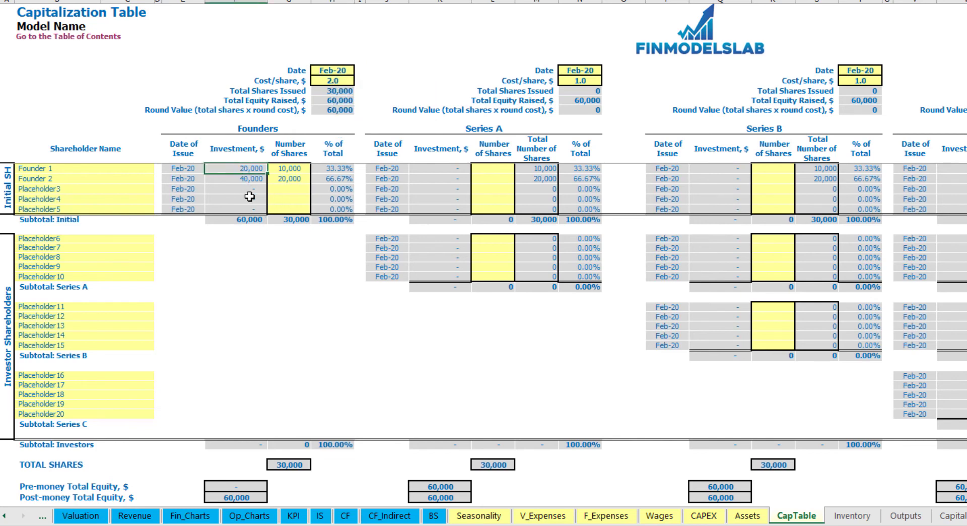
{"action": "left_click", "coordinate": [242, 179]}
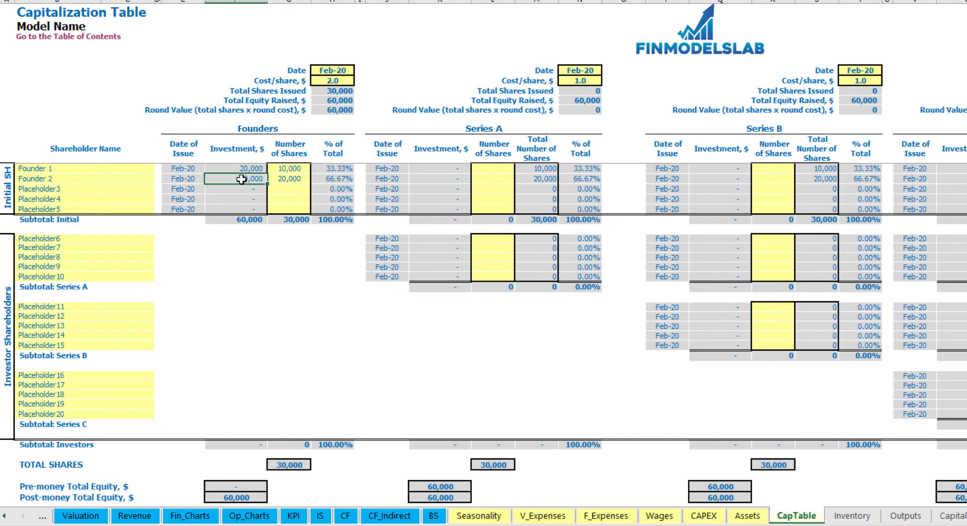
{"action": "left_click", "coordinate": [242, 220]}
{"action": "left_click", "coordinate": [229, 498]}
{"action": "key", "text": "shift+space"}
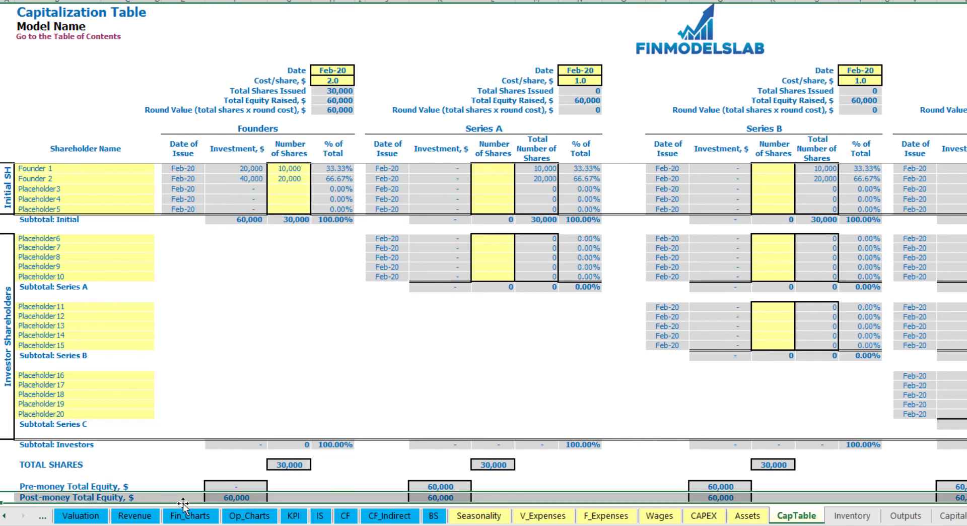
{"action": "left_click", "coordinate": [341, 170]}
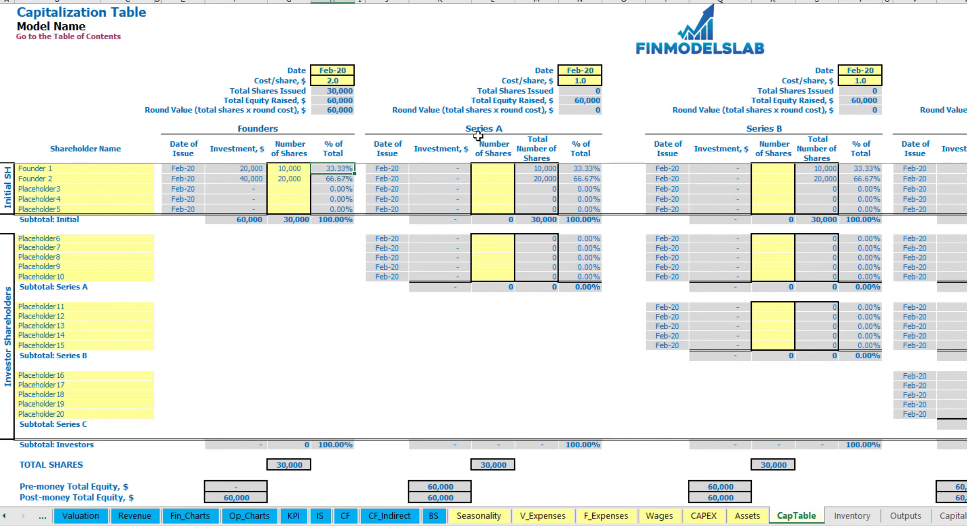
Rename the Placeholder6 investor shareholder as "Investor 1"
{"action": "left_click", "coordinate": [120, 241]}
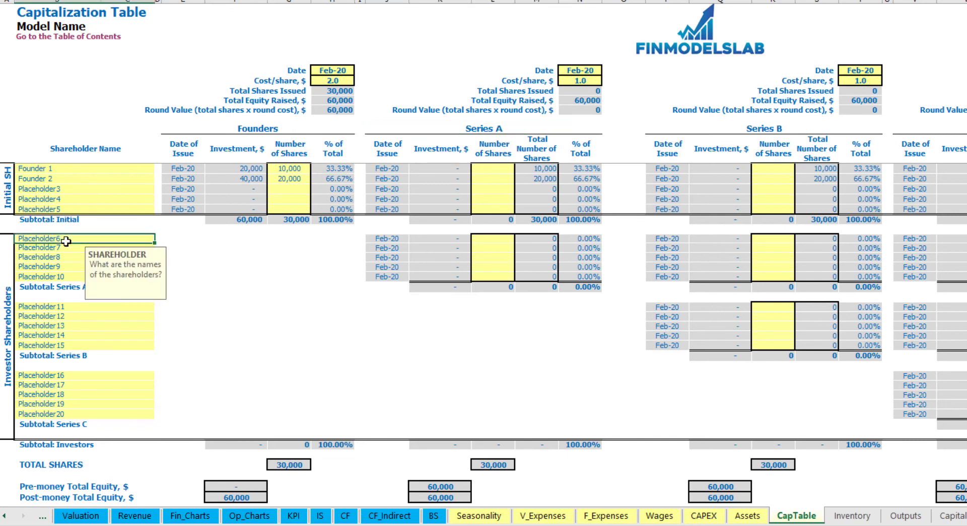
{"action": "key", "text": "BackSpace"}
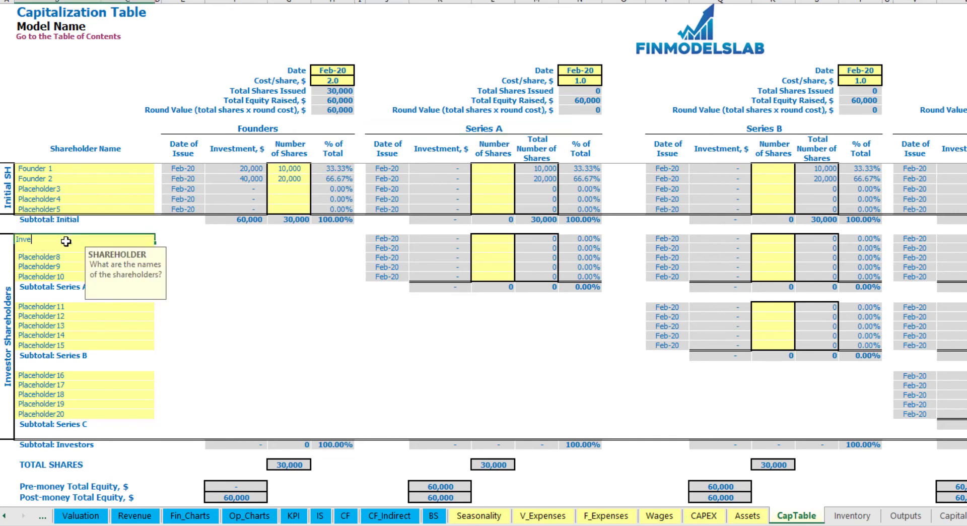
{"action": "type", "text": "Investor 1"}
{"action": "key", "text": "Return"}
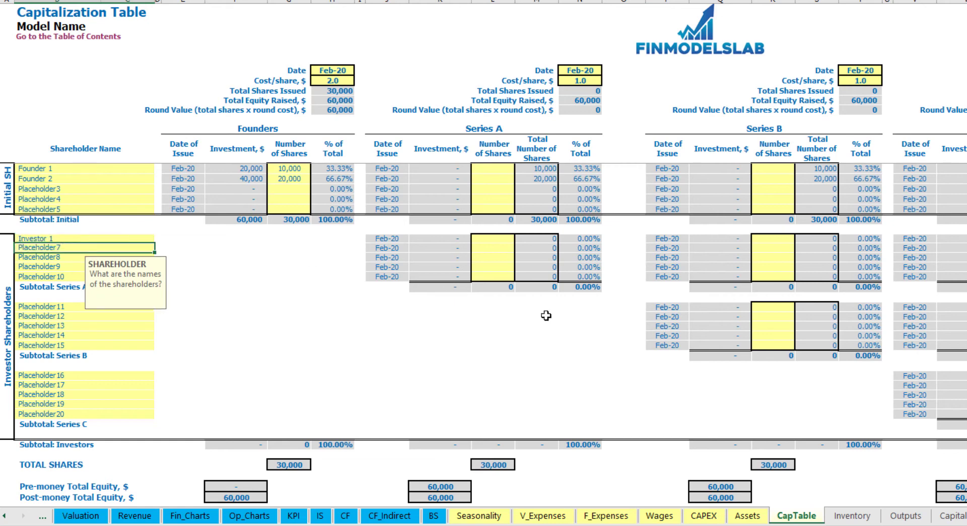
Set the Series A round's date to May-20 and its cost per share to 5
{"action": "left_click", "coordinate": [596, 69]}
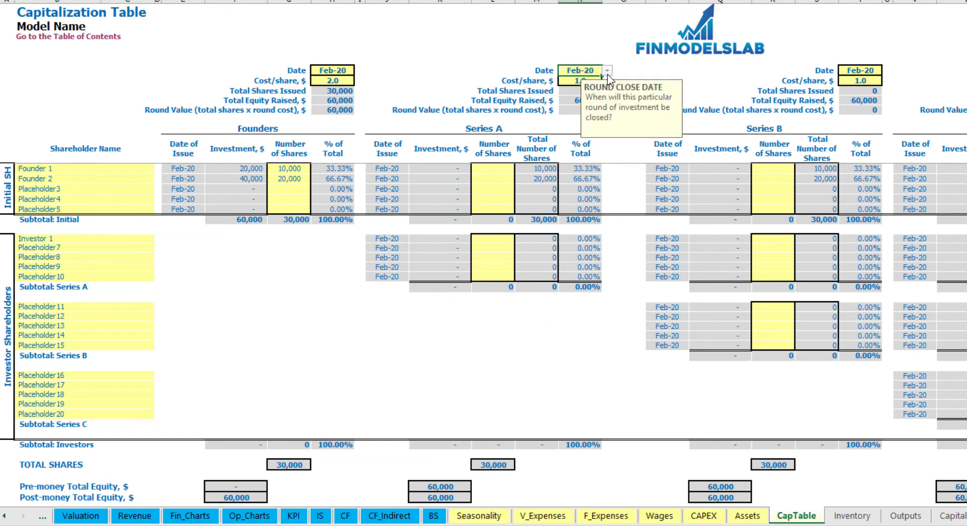
{"action": "left_click", "coordinate": [608, 71]}
{"action": "left_click", "coordinate": [574, 104]}
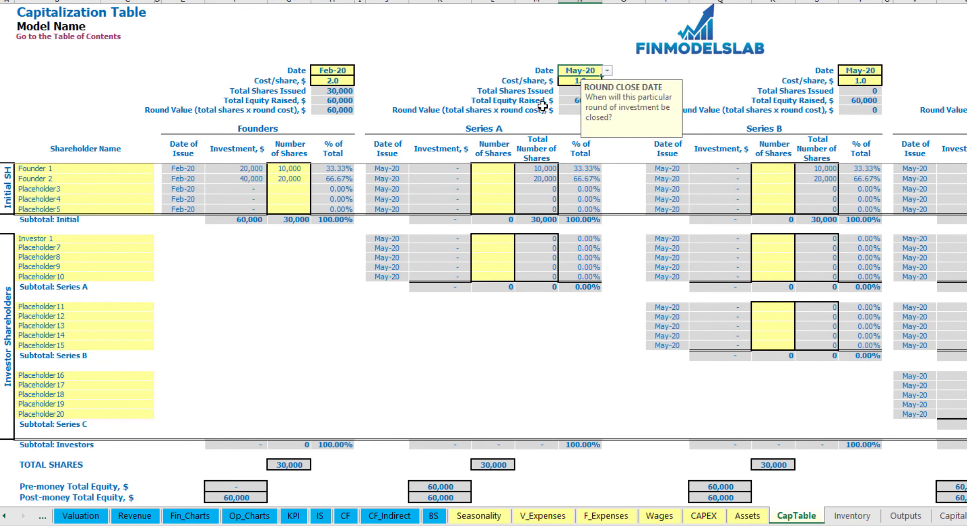
{"action": "left_click", "coordinate": [575, 79]}
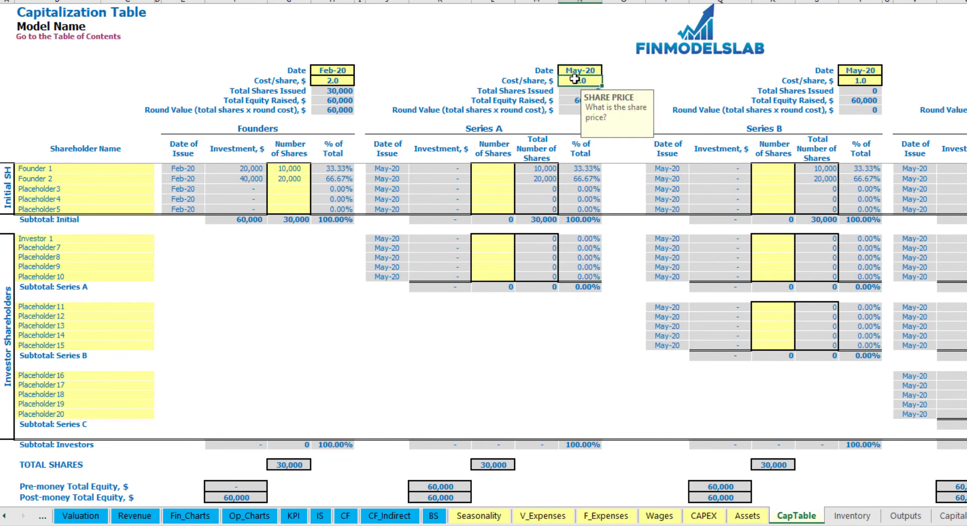
{"action": "type", "text": "5"}
Issue 1000 Series A shares to Investor 1
{"action": "left_click", "coordinate": [492, 238]}
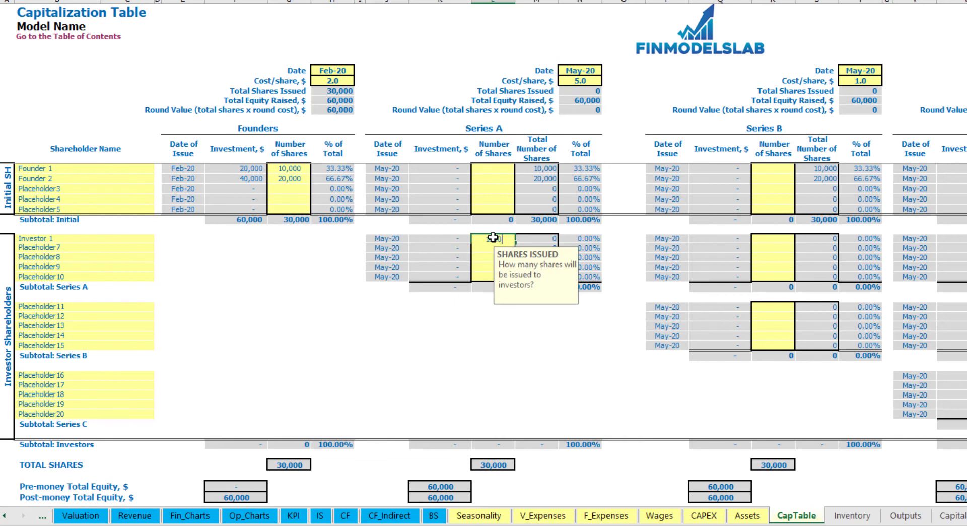
{"action": "type", "text": "1000"}
{"action": "left_click", "coordinate": [441, 335]}
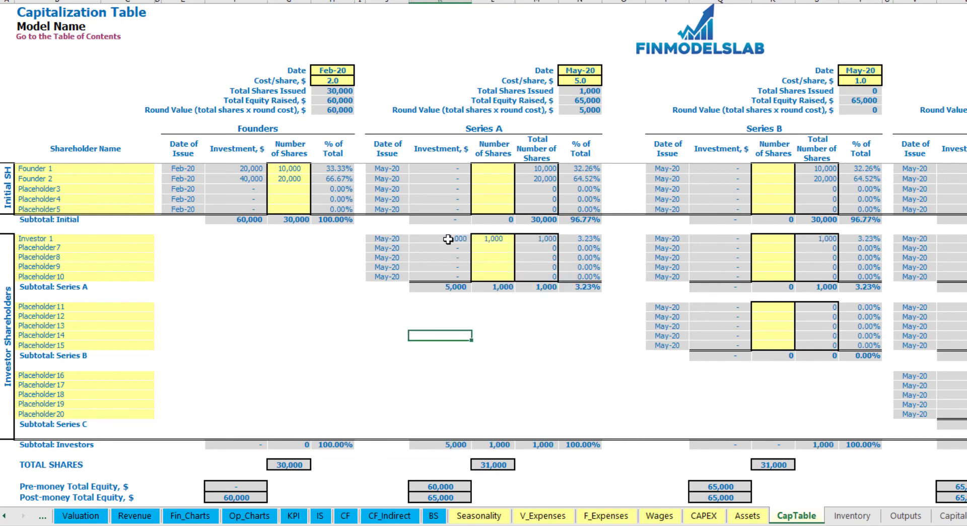
Review Investor 1's Series A investment and ownership percentage, along with the round's pre-money and post-money total equity
{"action": "left_click", "coordinate": [448, 239]}
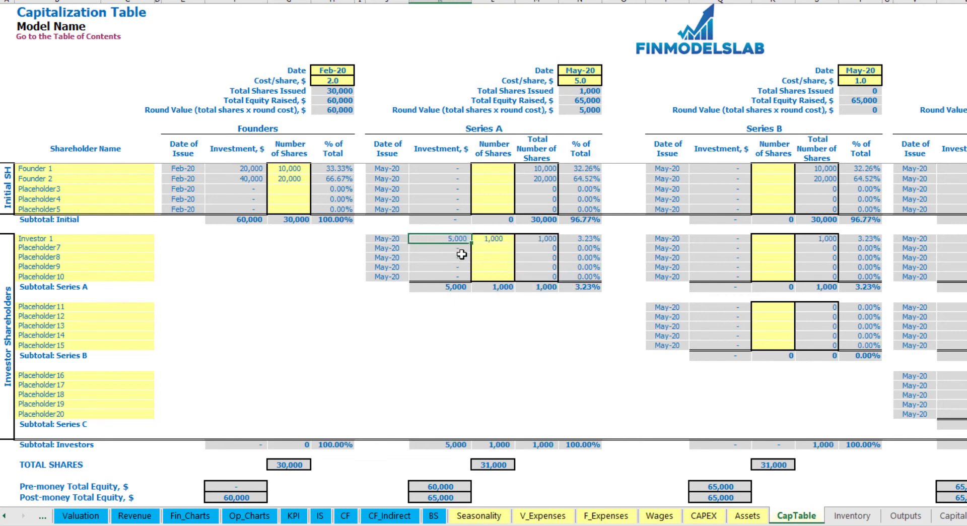
{"action": "left_click", "coordinate": [431, 484]}
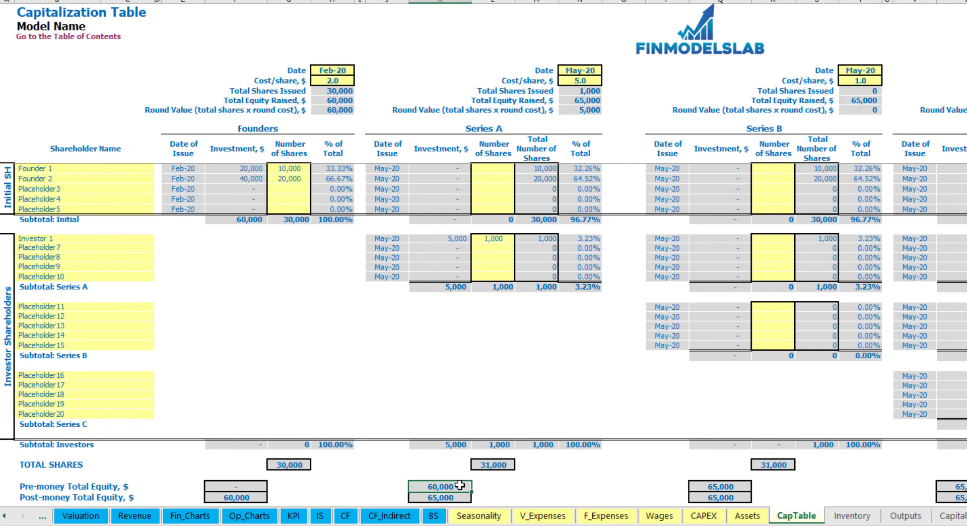
{"action": "key", "text": "Down"}
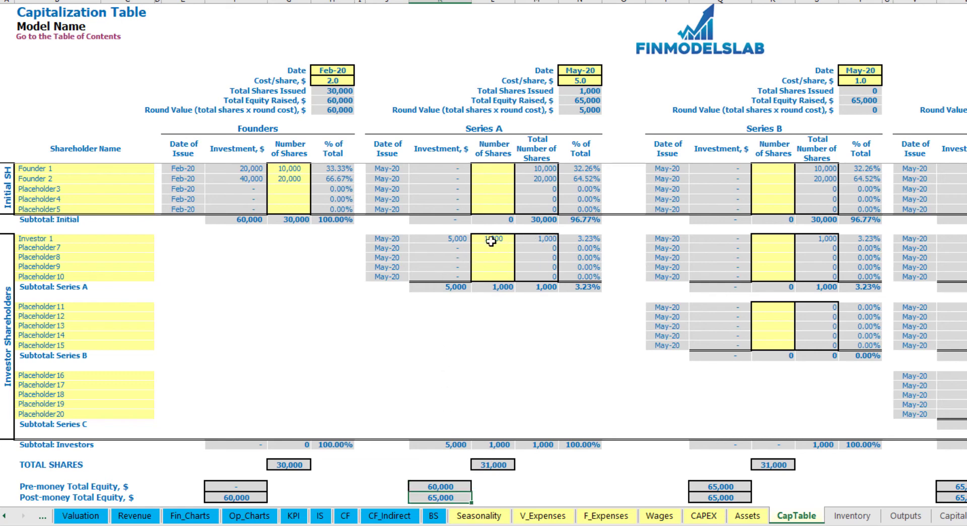
{"action": "left_click", "coordinate": [571, 238]}
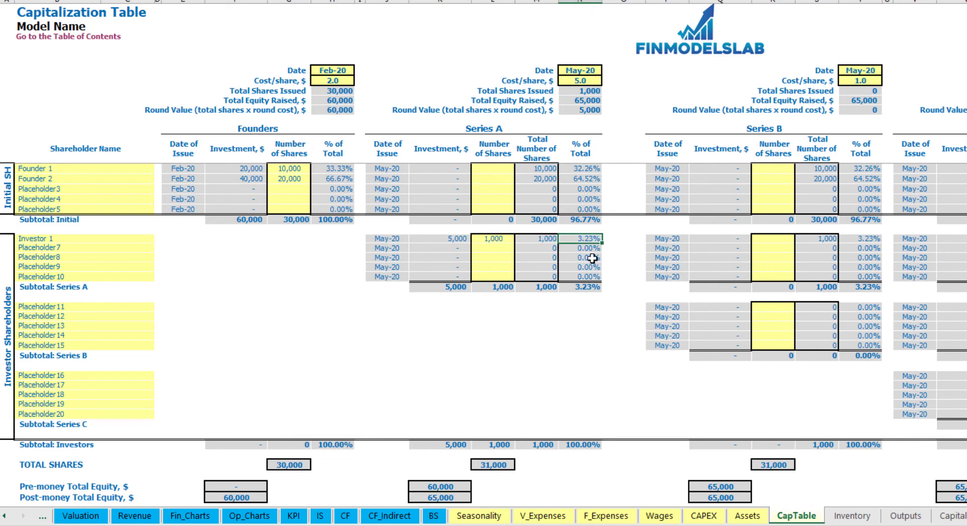
Review the ownership percentages of Founder 1 and Founder 2 after the Series A round
{"action": "left_click_drag", "start_coordinate": [112, 168], "coordinate": [121, 180]}
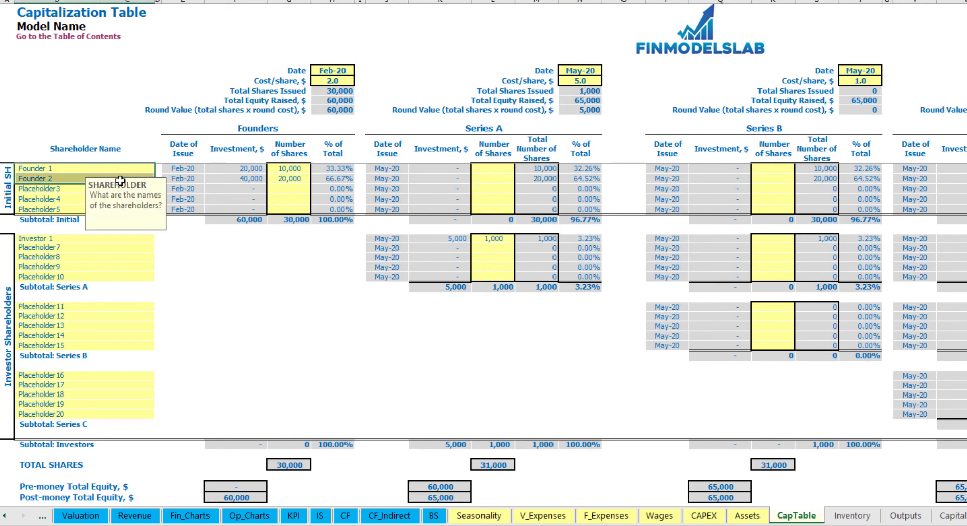
{"action": "left_click_drag", "start_coordinate": [582, 169], "coordinate": [585, 179]}
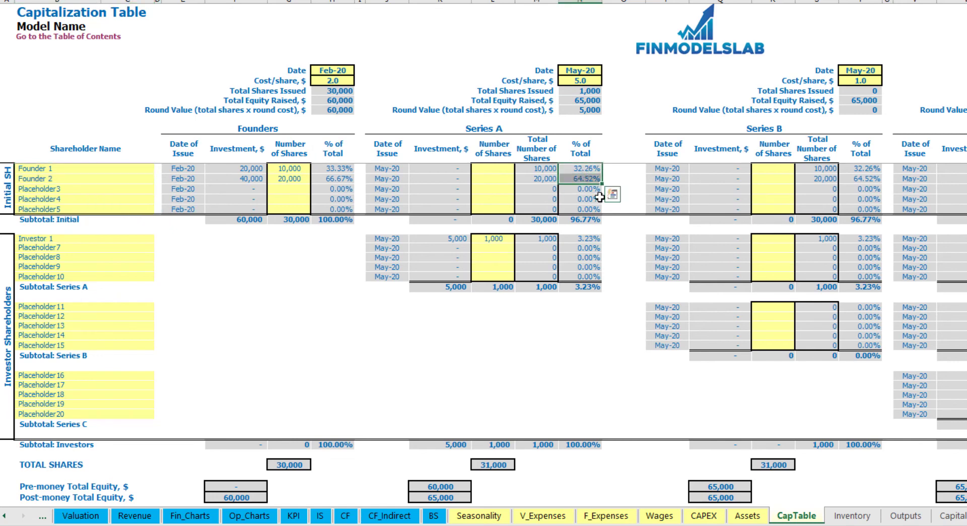
{"action": "key", "text": "shift+Up"}
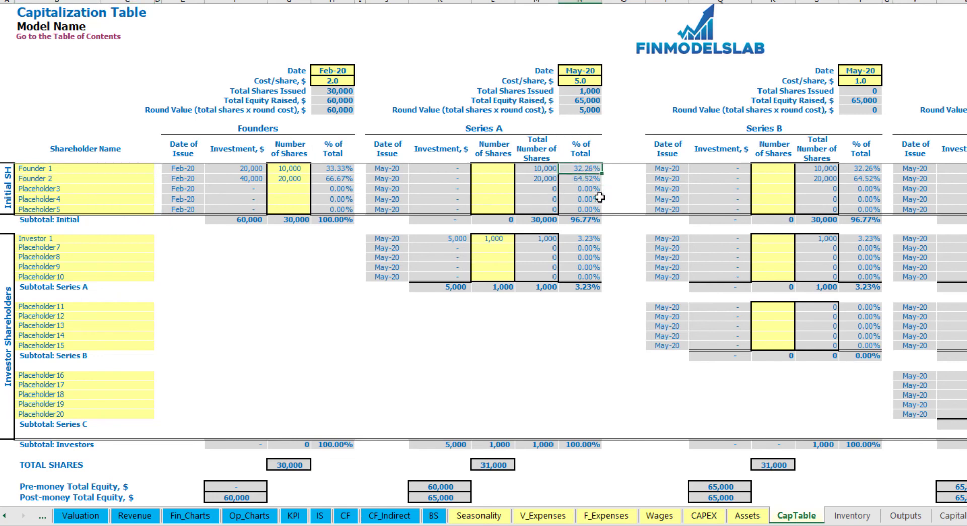
{"action": "key", "text": "Down"}
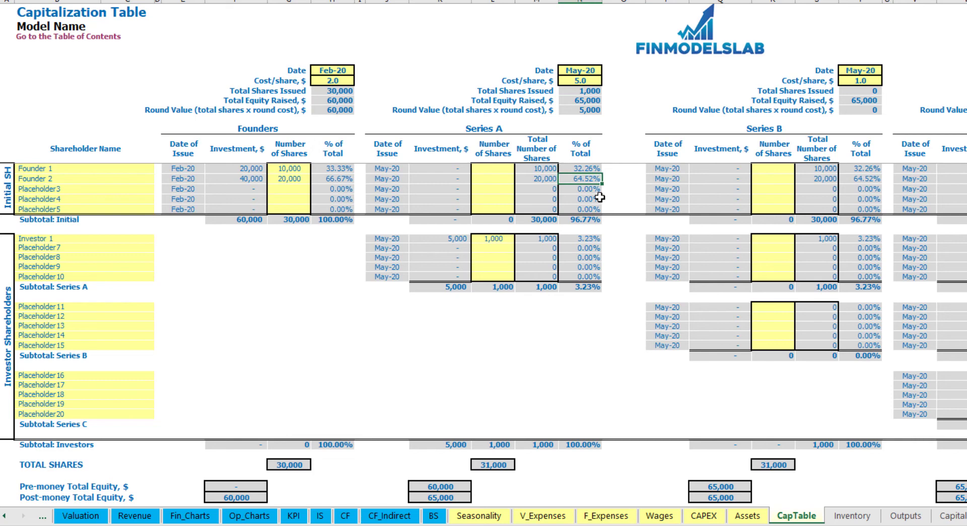
Look over the Series B and Series C shareholder rows and the shares issued to Series A investors
{"action": "left_click", "coordinate": [96, 313]}
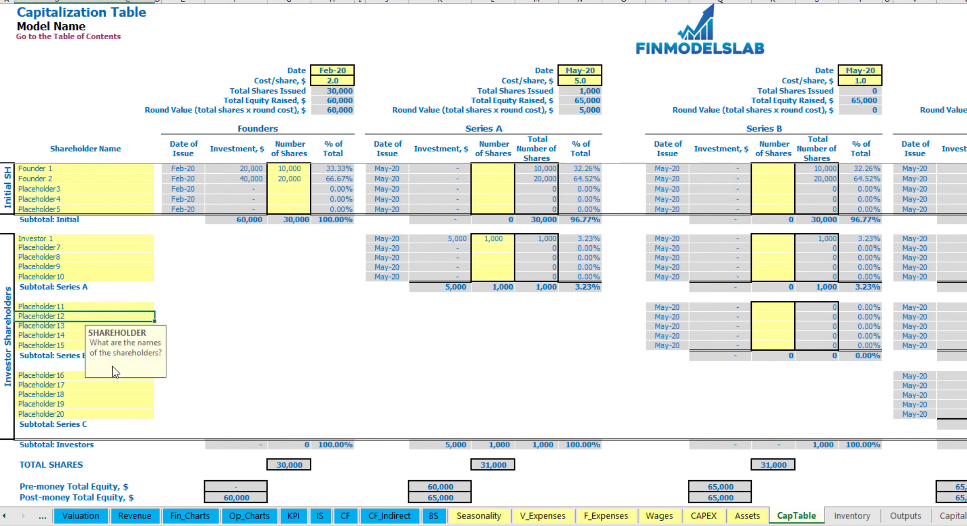
{"action": "left_click", "coordinate": [78, 377]}
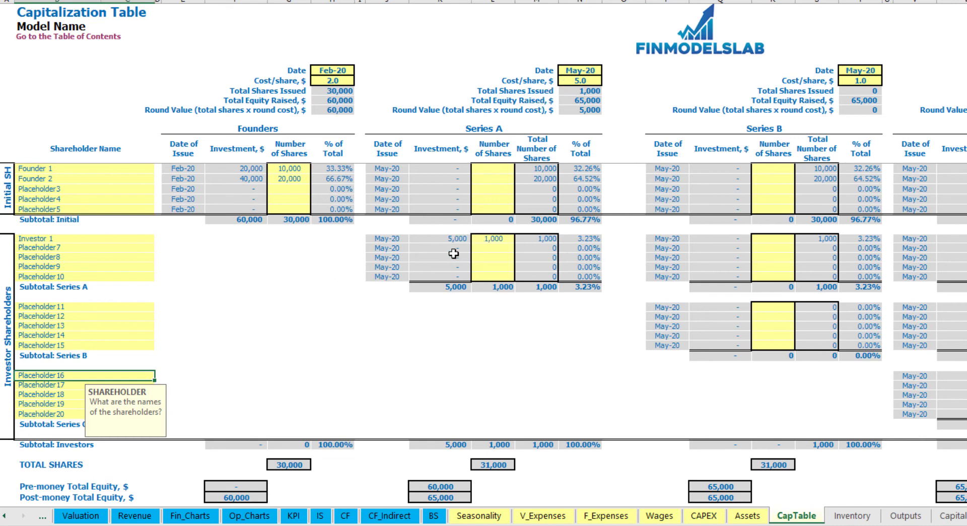
{"action": "left_click_drag", "start_coordinate": [498, 239], "coordinate": [507, 276]}
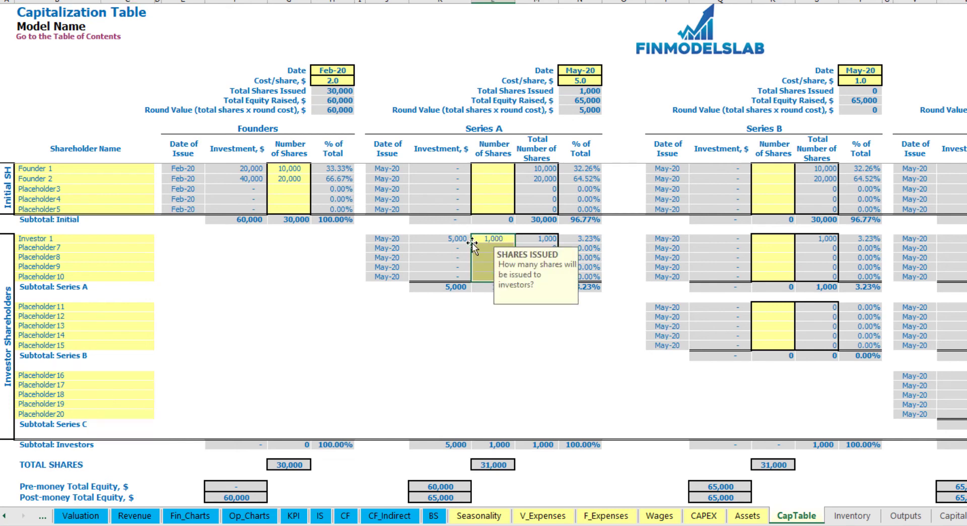
{"action": "left_click", "coordinate": [509, 326]}
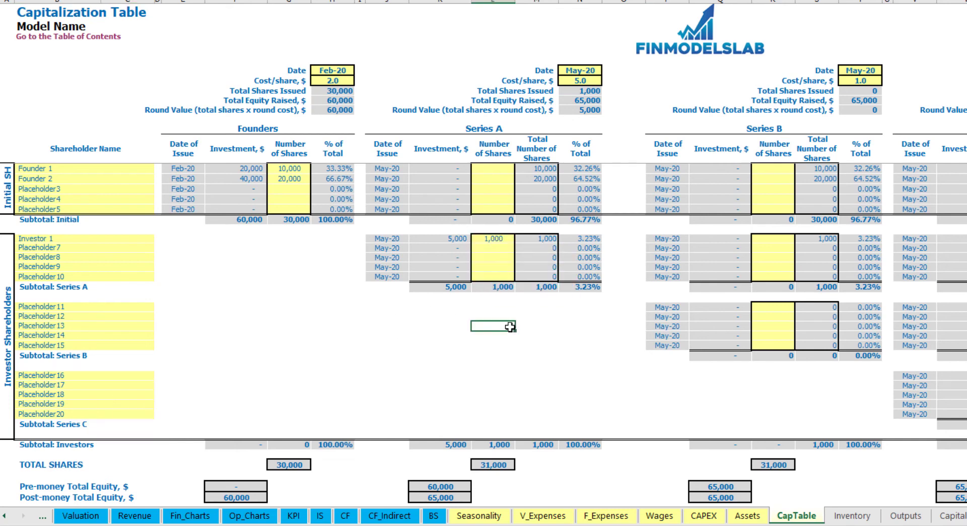
Check the Feb-20 and May-20 equity raisings in the Cash Flow Statement and the Ordinary Equity row in the Balance Sheet
{"action": "left_click", "coordinate": [345, 515]}
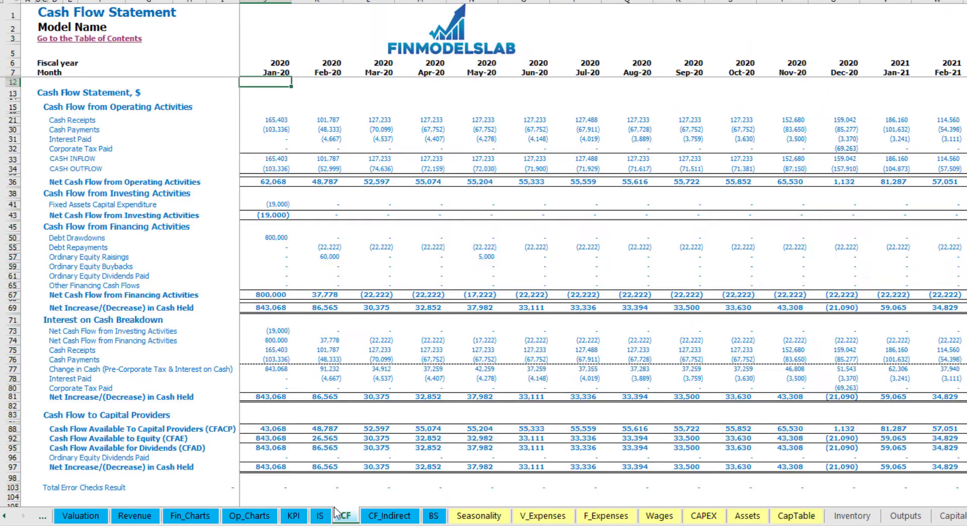
{"action": "left_click", "coordinate": [11, 256]}
{"action": "left_click", "coordinate": [330, 256]}
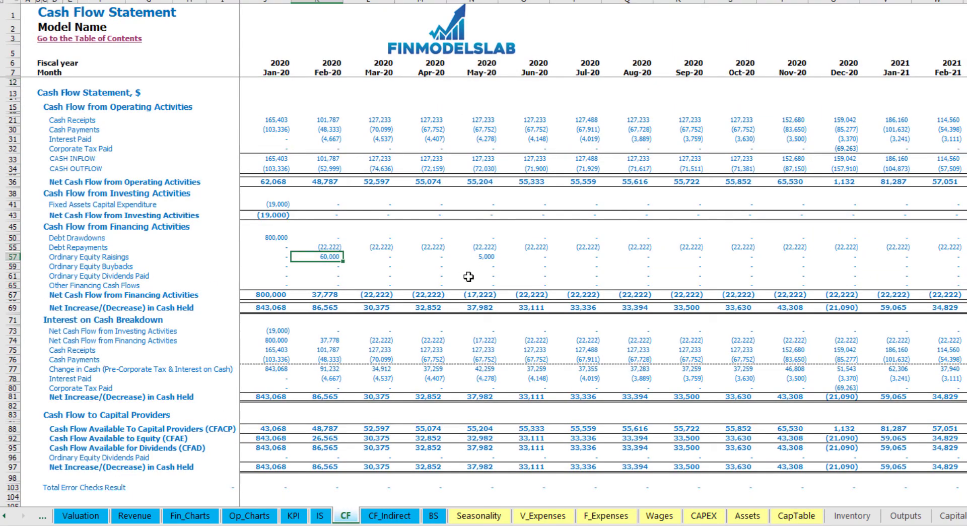
{"action": "left_click", "coordinate": [484, 256]}
{"action": "left_click", "coordinate": [434, 515]}
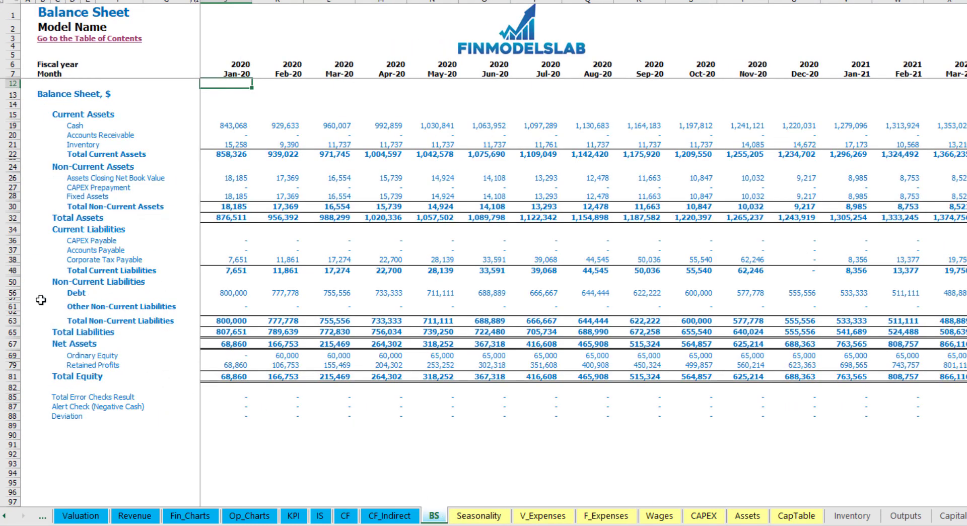
{"action": "left_click", "coordinate": [12, 355]}
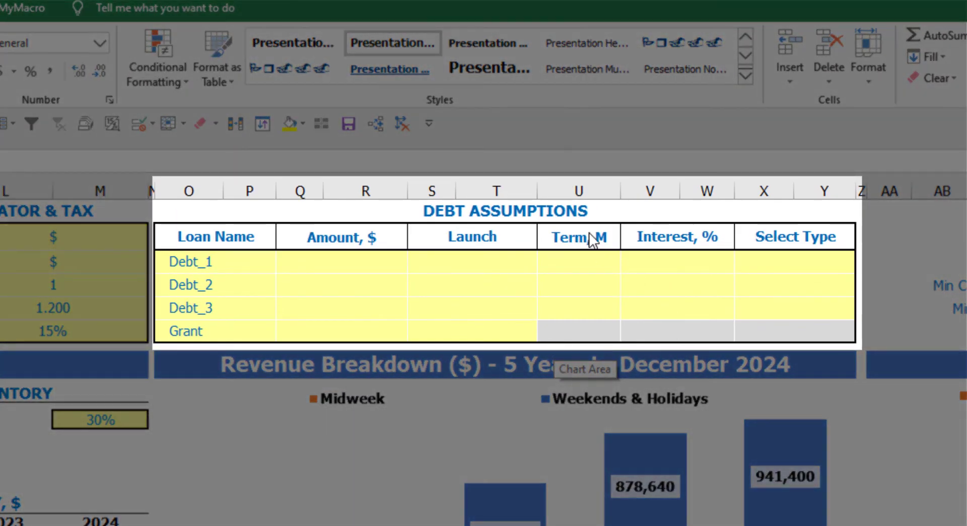
Set Debt_1's repayment type to Annuity in the DashBoard's debt assumptions
{"action": "left_click", "coordinate": [561, 211]}
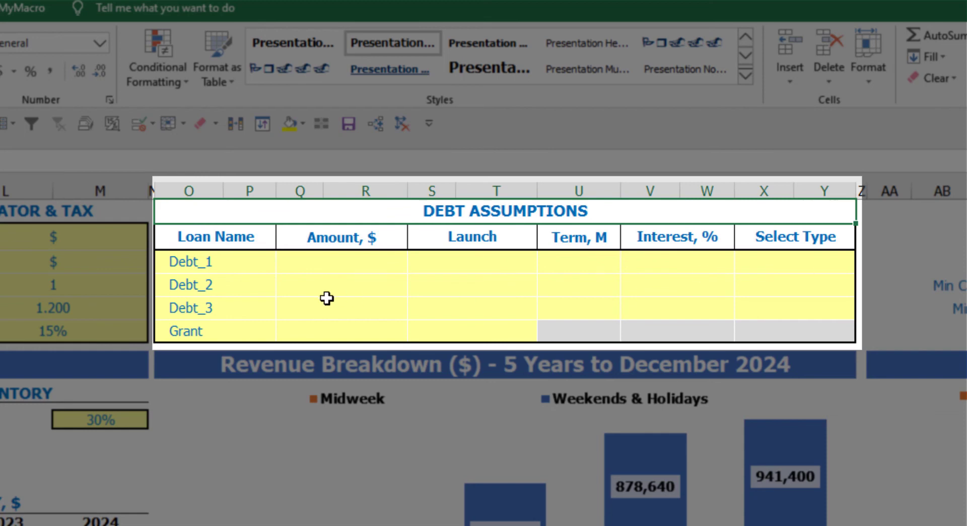
{"action": "left_click", "coordinate": [850, 259]}
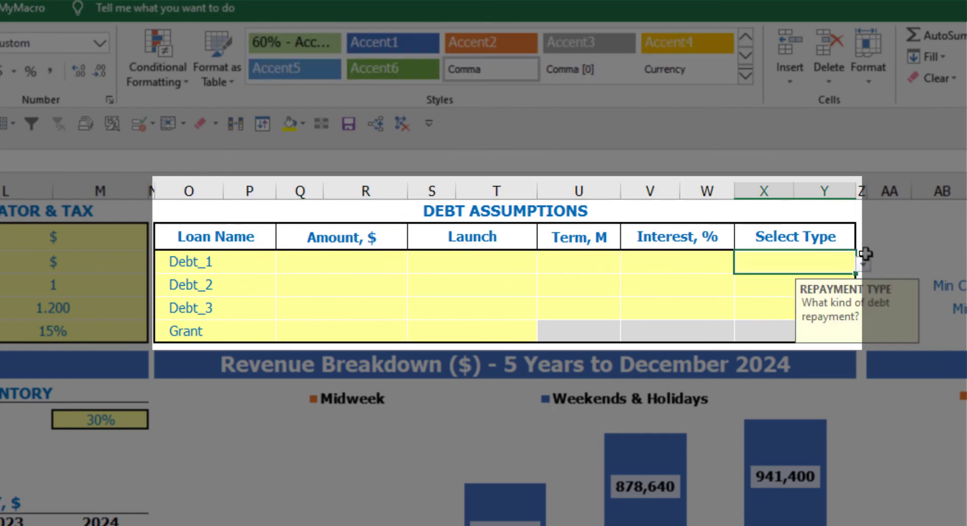
{"action": "left_click", "coordinate": [865, 265]}
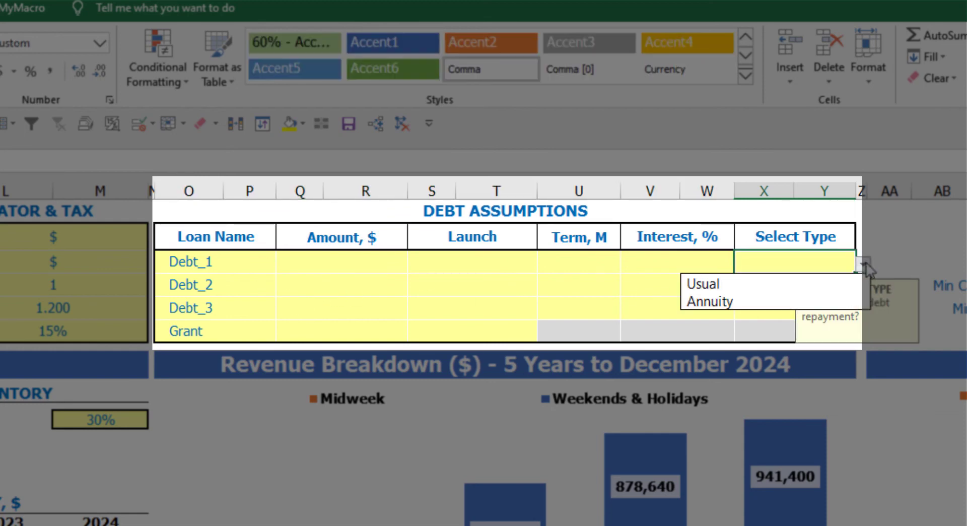
{"action": "left_click", "coordinate": [840, 295]}
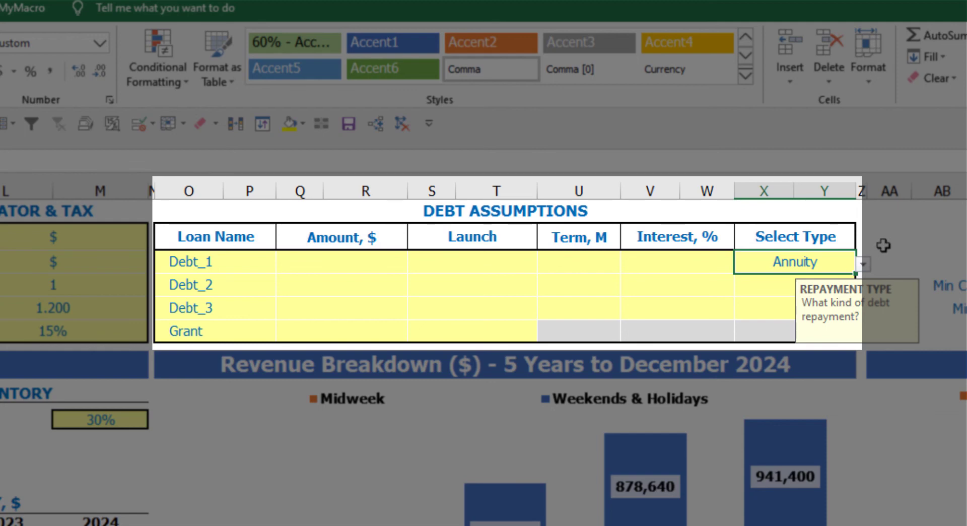
Set Debt_1's repayment type to Usual and its loan amount to 1,000,000
{"action": "left_click", "coordinate": [864, 264]}
{"action": "left_click", "coordinate": [828, 284]}
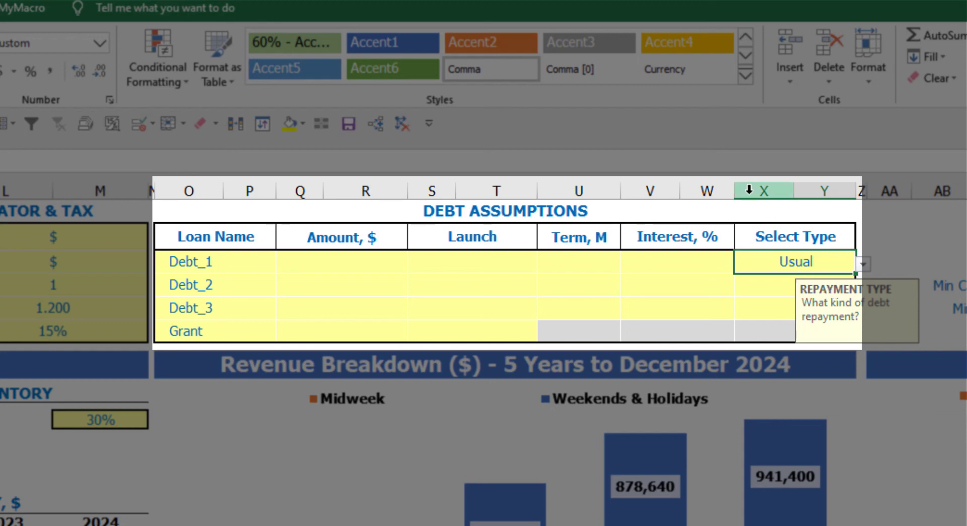
{"action": "left_click", "coordinate": [382, 263]}
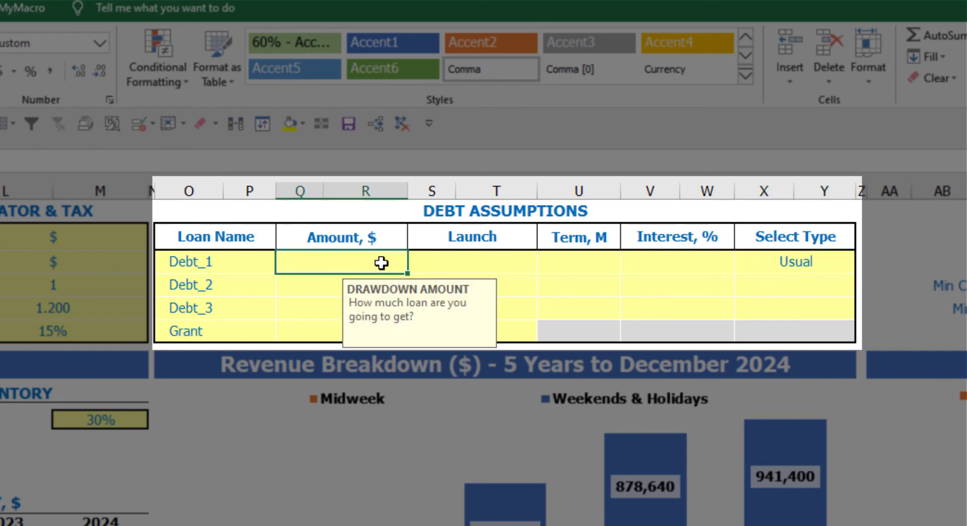
{"action": "type", "text": "1,0"}
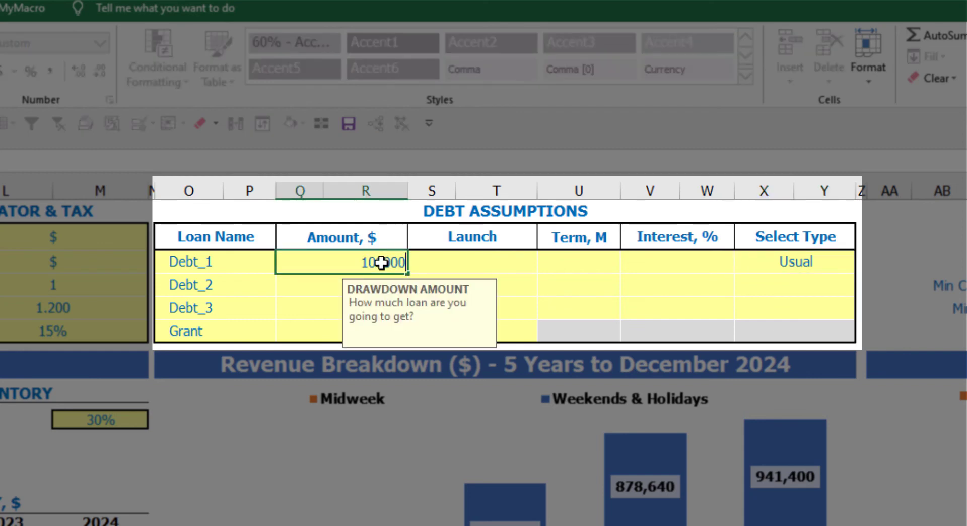
{"action": "type", "text": "00,000"}
{"action": "key", "text": "Return"}
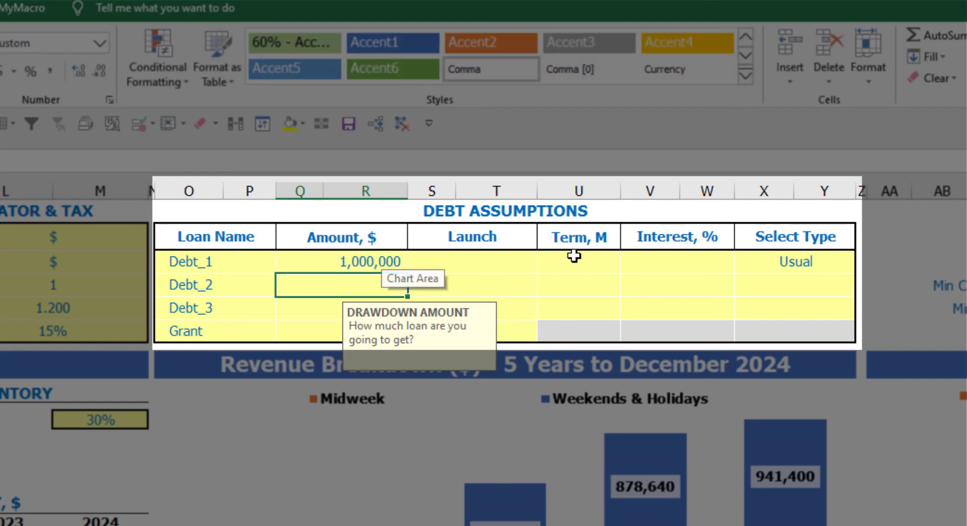
Set Debt_1's launch date to Feb-20 and its repayment term to 60 months
{"action": "left_click", "coordinate": [533, 257]}
{"action": "left_click", "coordinate": [546, 268]}
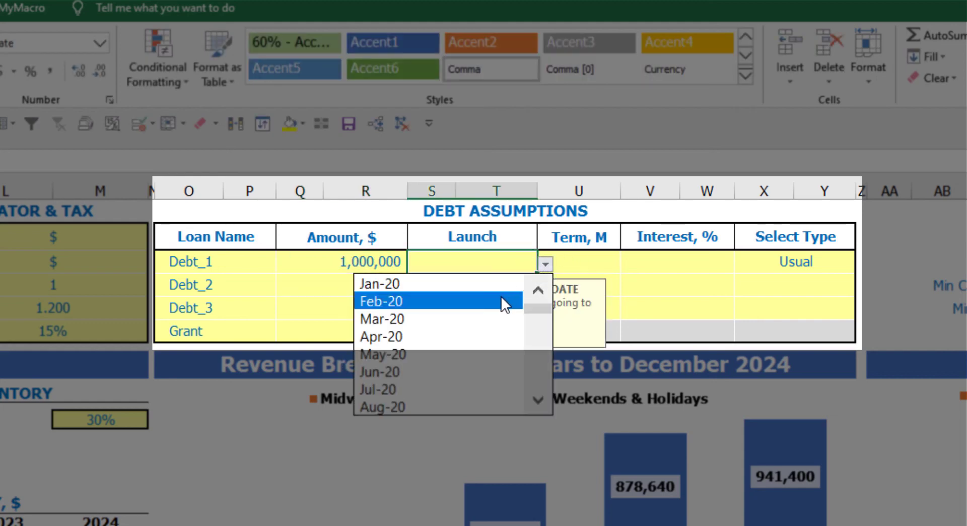
{"action": "left_click", "coordinate": [501, 297]}
{"action": "left_click", "coordinate": [580, 255]}
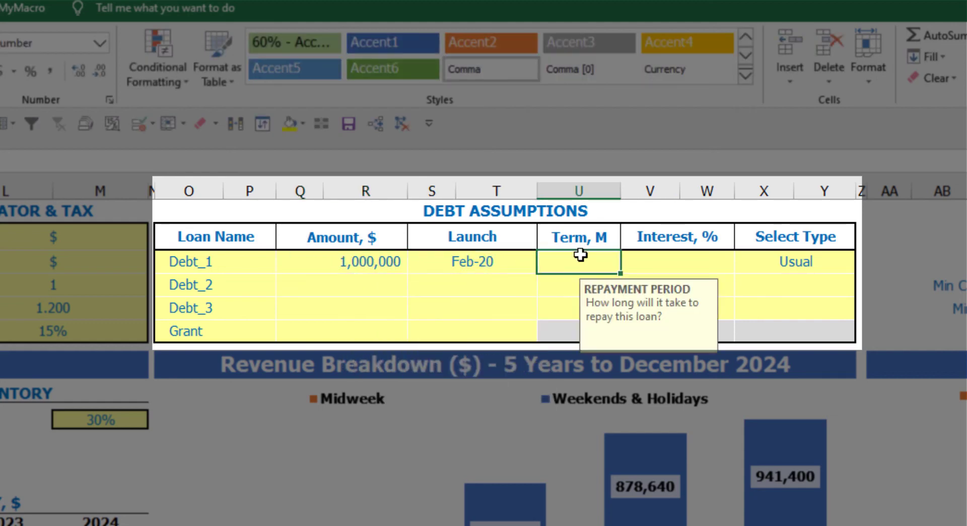
{"action": "type", "text": "60"}
{"action": "key", "text": "Return"}
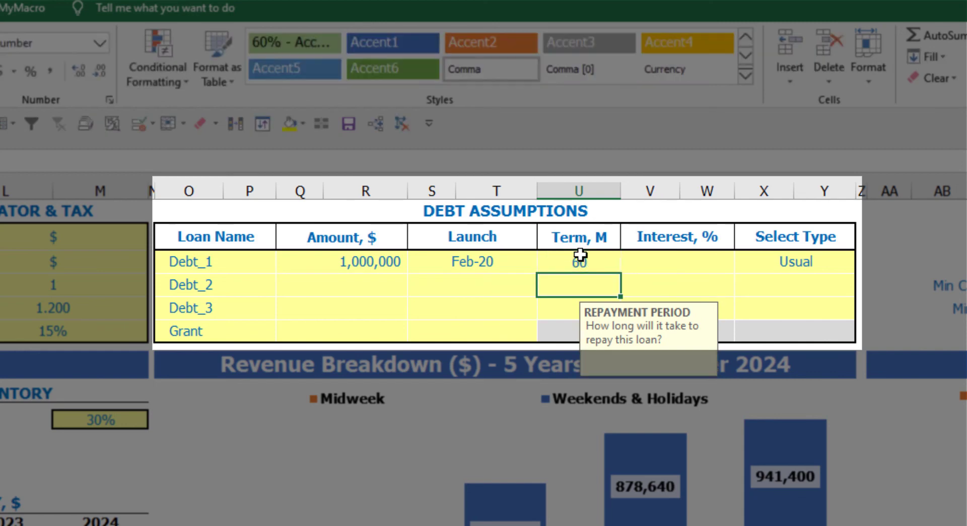
Set Debt_1's annual interest rate to 5%
{"action": "left_click", "coordinate": [638, 260]}
{"action": "type", "text": "5"}
{"action": "key", "text": "Return"}
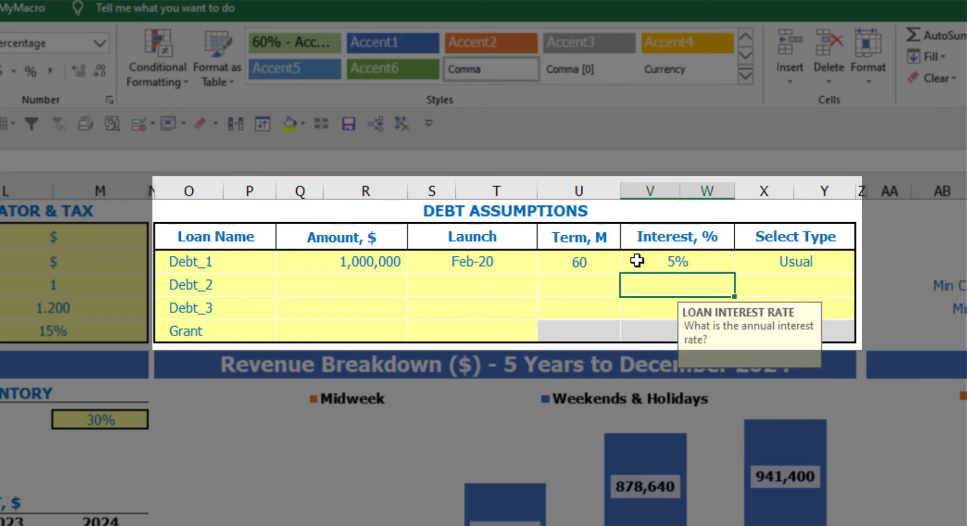
Enter a grant of 500,000 launching in Mar-20 in the debt assumptions
{"action": "left_click", "coordinate": [356, 335]}
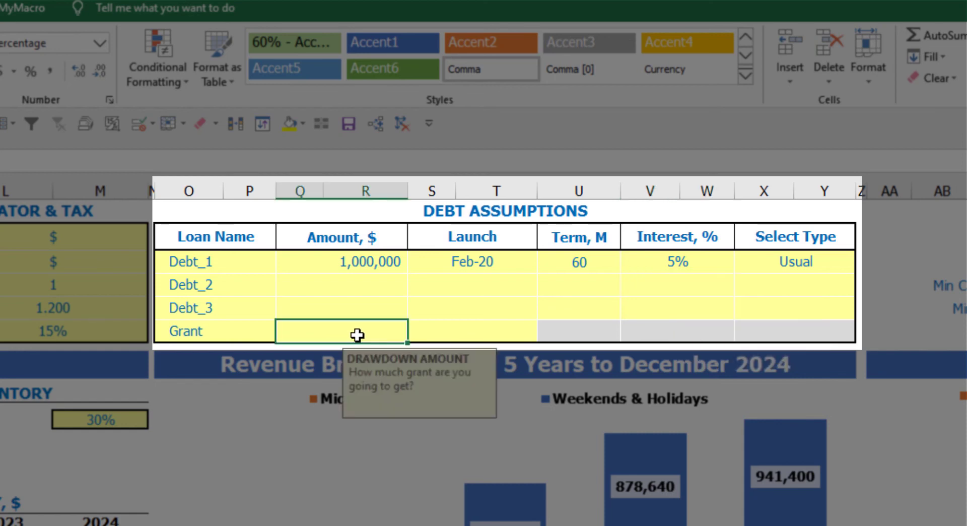
{"action": "type", "text": "50"}
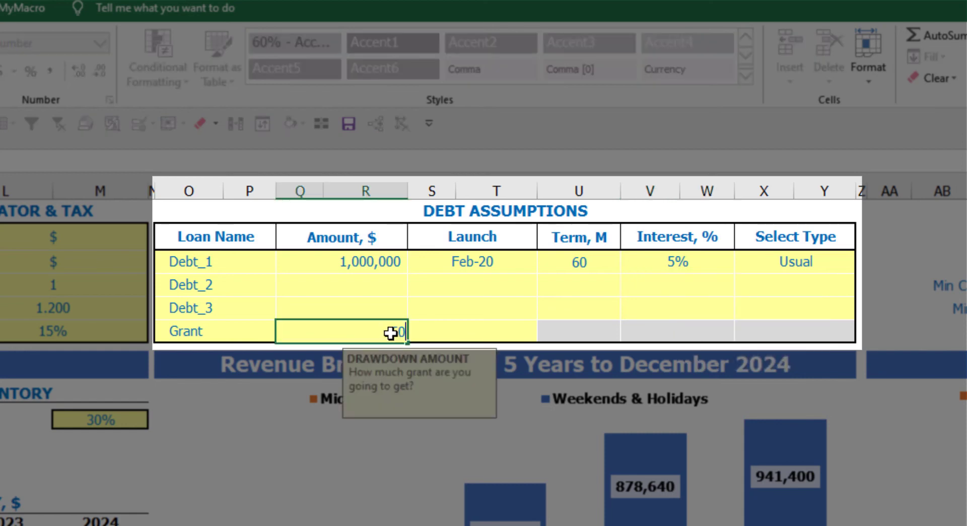
{"action": "type", "text": "0,000"}
{"action": "key", "text": "Return"}
{"action": "left_click", "coordinate": [520, 334]}
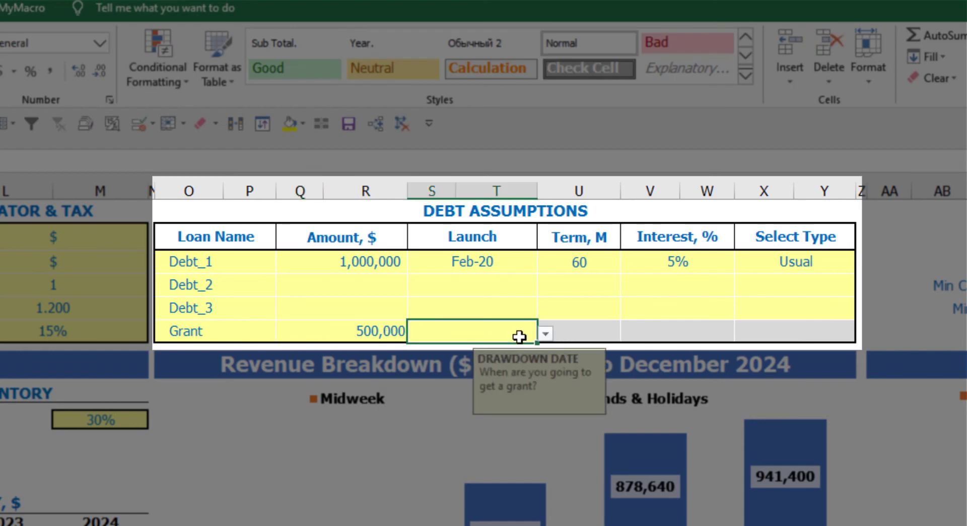
{"action": "left_click", "coordinate": [546, 334]}
{"action": "left_click", "coordinate": [494, 387]}
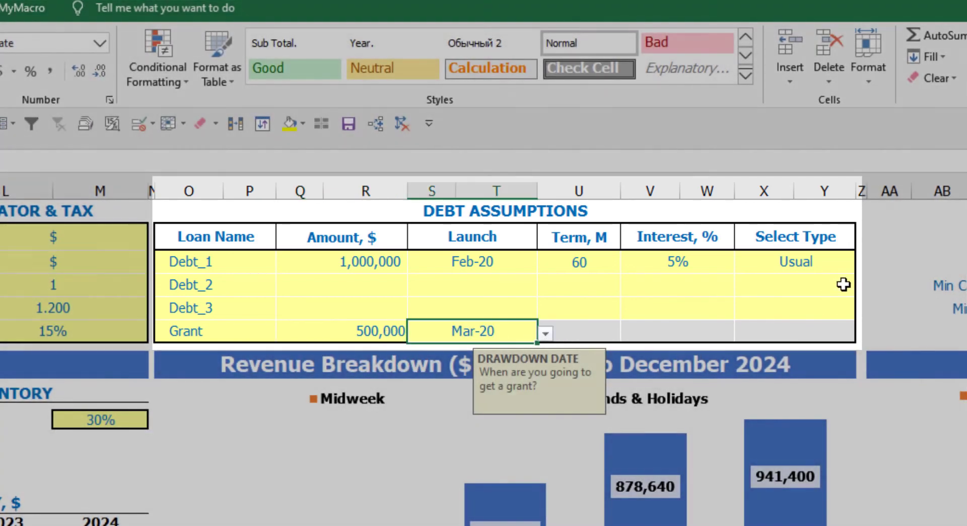
{"action": "left_click", "coordinate": [882, 246]}
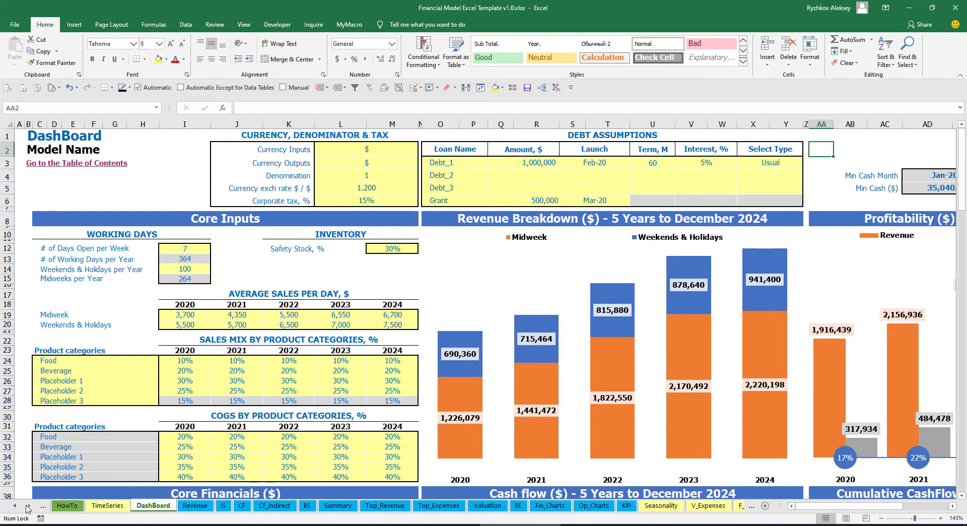
Review the Capital sheet's drawdown, repayment, balance and interest calculations for Debt_1, Debt_2, Debt_3 and total debts
{"action": "left_click", "coordinate": [28, 507]}
{"action": "left_click", "coordinate": [29, 506]}
{"action": "left_click", "coordinate": [28, 506]}
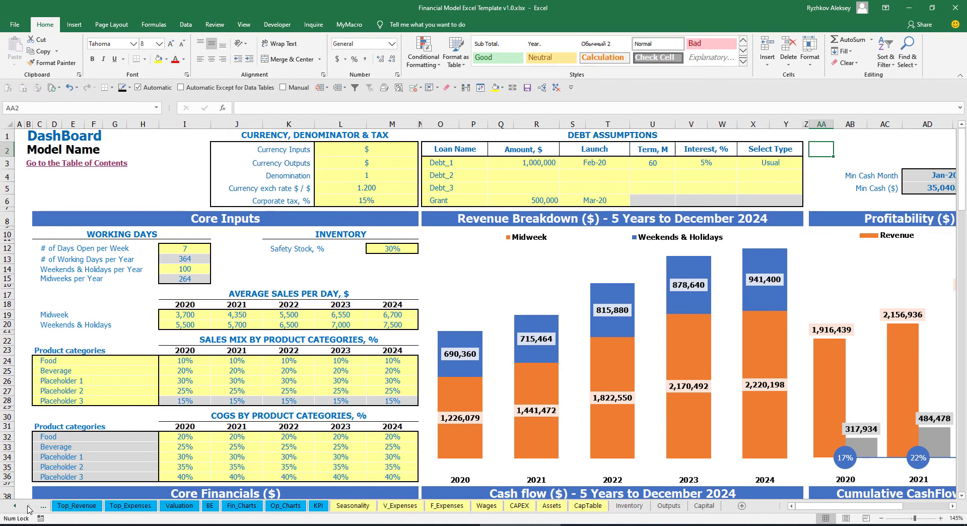
{"action": "left_click", "coordinate": [711, 511]}
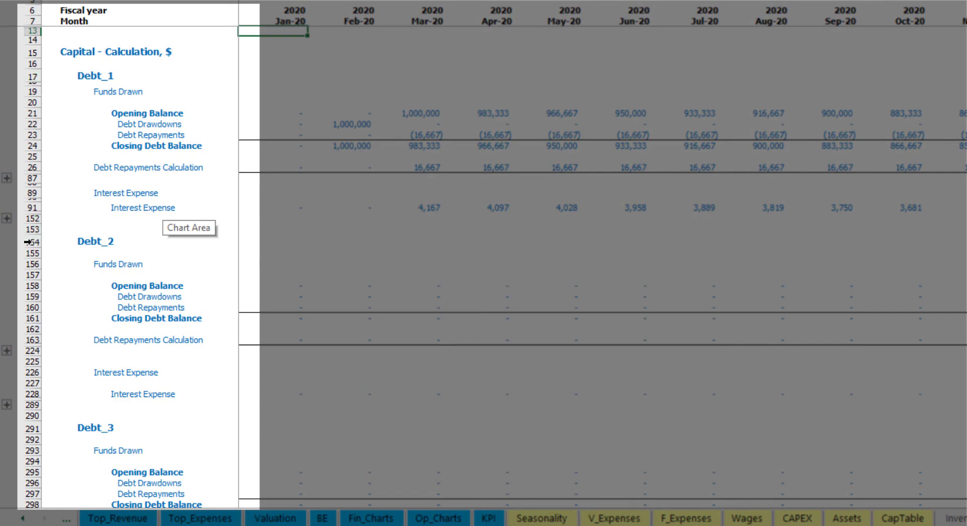
{"action": "scroll", "coordinate": [28, 242], "scroll_direction": "down", "scroll_amount": 5}
{"action": "scroll", "coordinate": [40, 221], "scroll_direction": "down", "scroll_amount": 5}
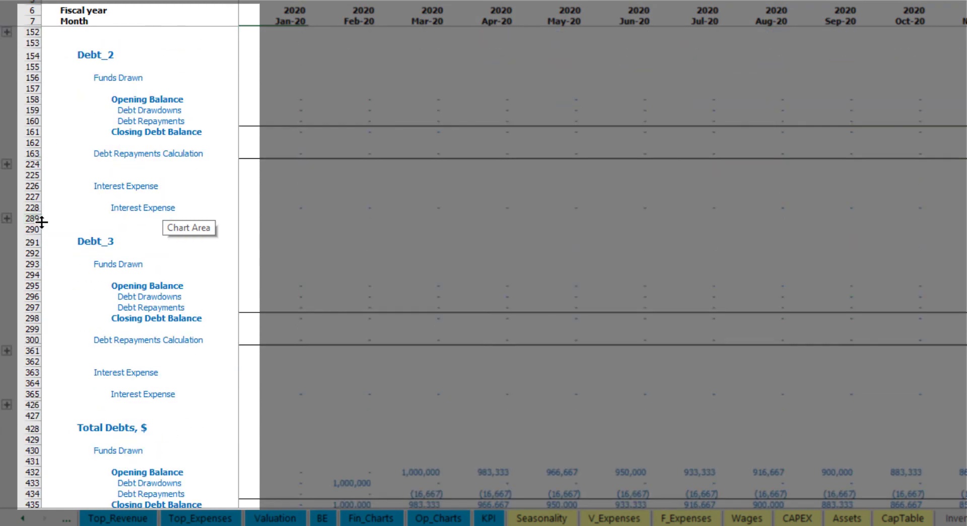
{"action": "scroll", "coordinate": [61, 251], "scroll_direction": "up", "scroll_amount": 5}
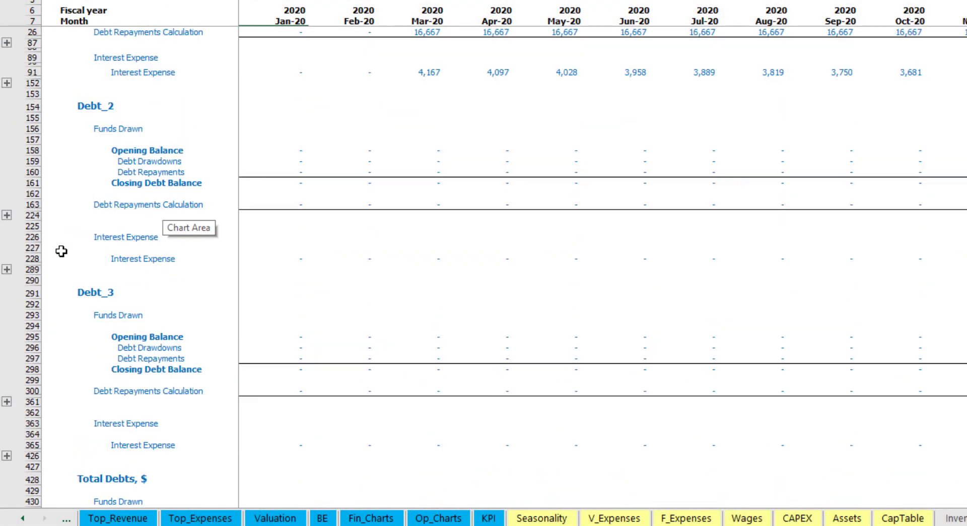
{"action": "scroll", "coordinate": [165, 248], "scroll_direction": "up", "scroll_amount": 4}
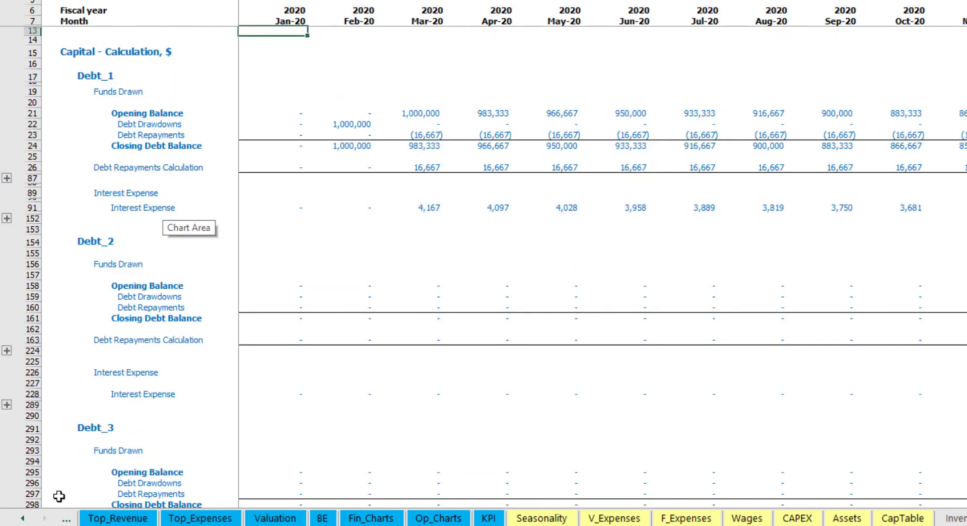
{"action": "left_click", "coordinate": [23, 518]}
{"action": "left_click", "coordinate": [23, 519]}
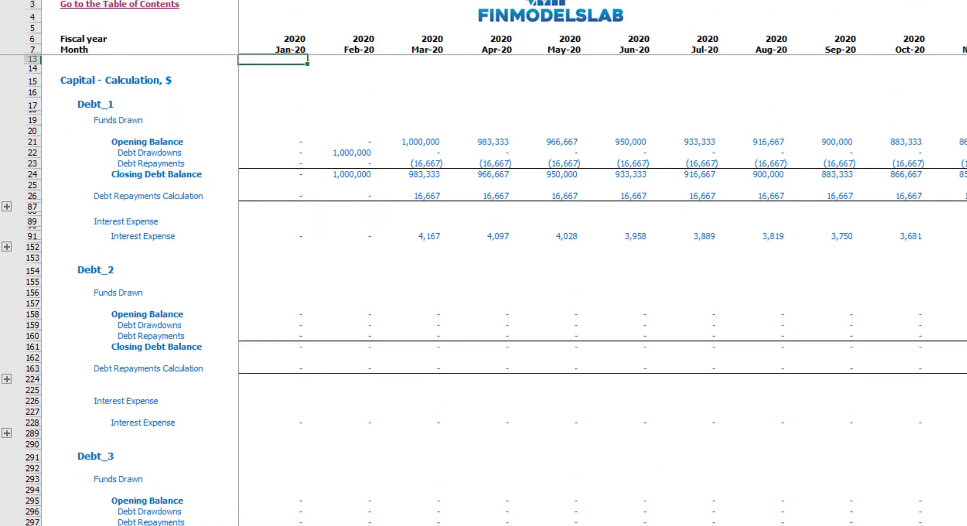
Check interest expense in the Income Statement, debt drawdowns and repayments in the Cash Flow Statement, and debt in the Balance Sheet
{"action": "left_click", "coordinate": [149, 519]}
{"action": "left_click", "coordinate": [60, 331]}
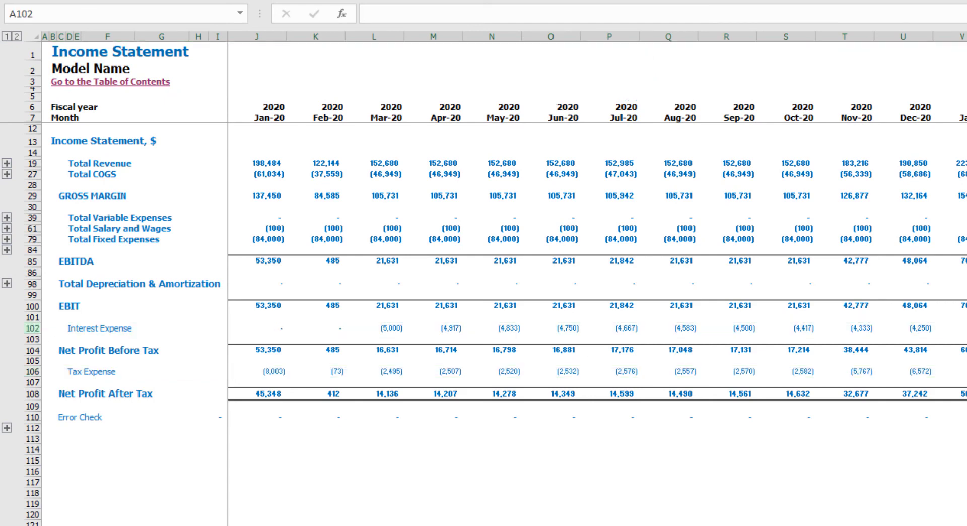
{"action": "key", "text": "ctrl+Page_Down"}
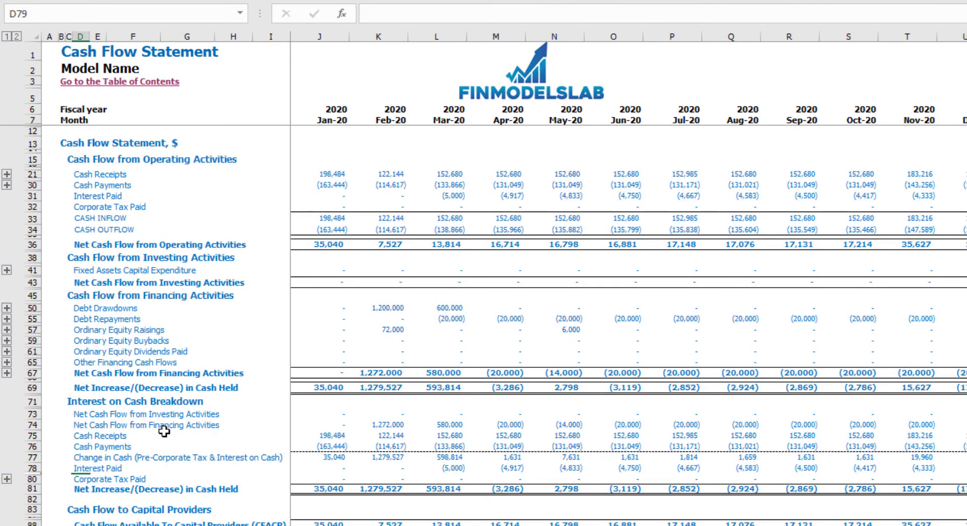
{"action": "left_click", "coordinate": [33, 197]}
{"action": "left_click", "coordinate": [29, 308]}
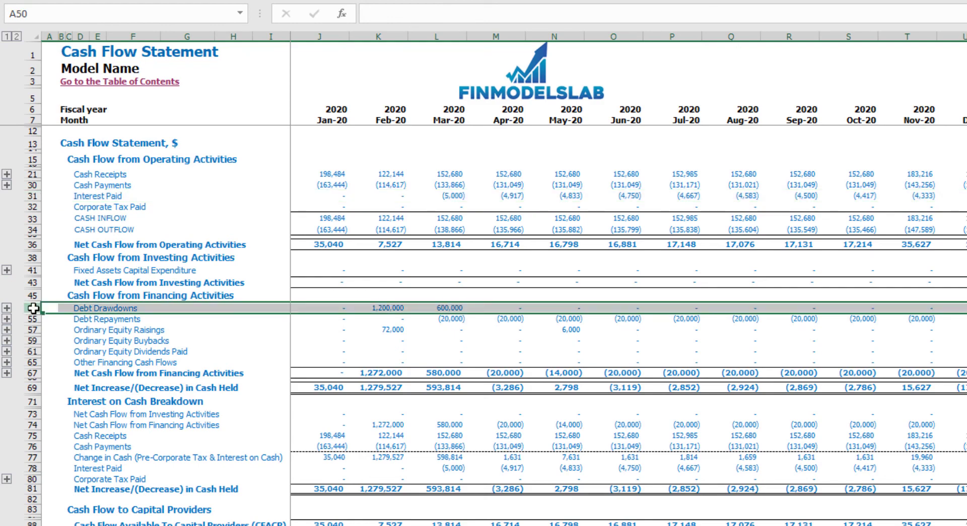
{"action": "left_click", "coordinate": [30, 319]}
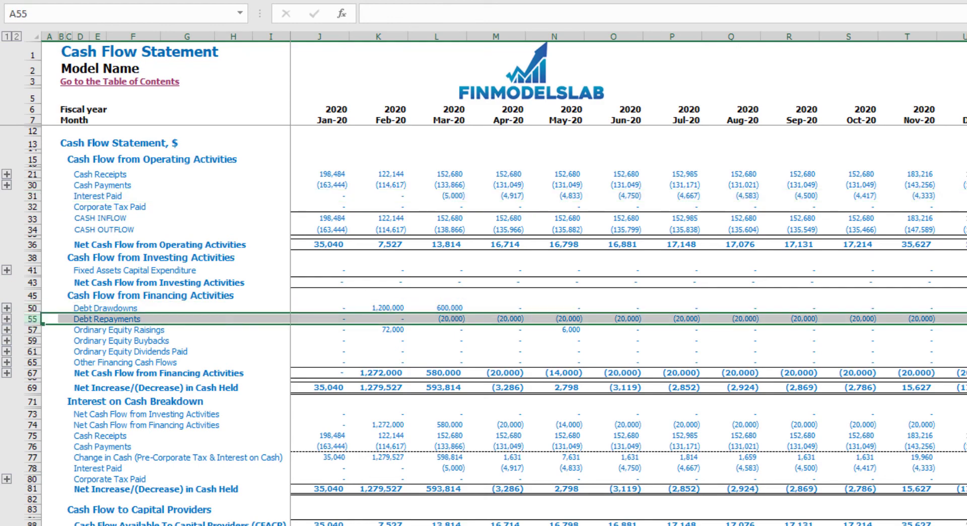
{"action": "key", "text": "ctrl+Page_Down"}
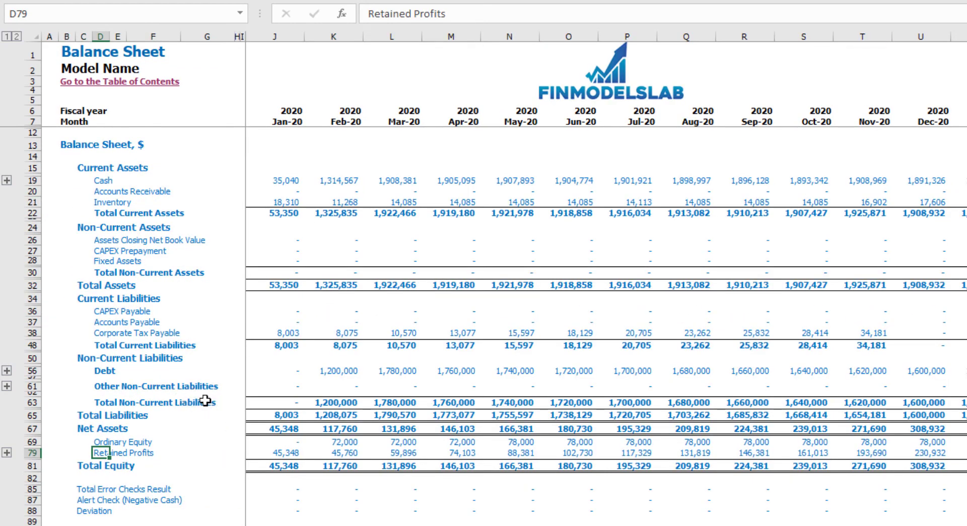
{"action": "left_click", "coordinate": [30, 371]}
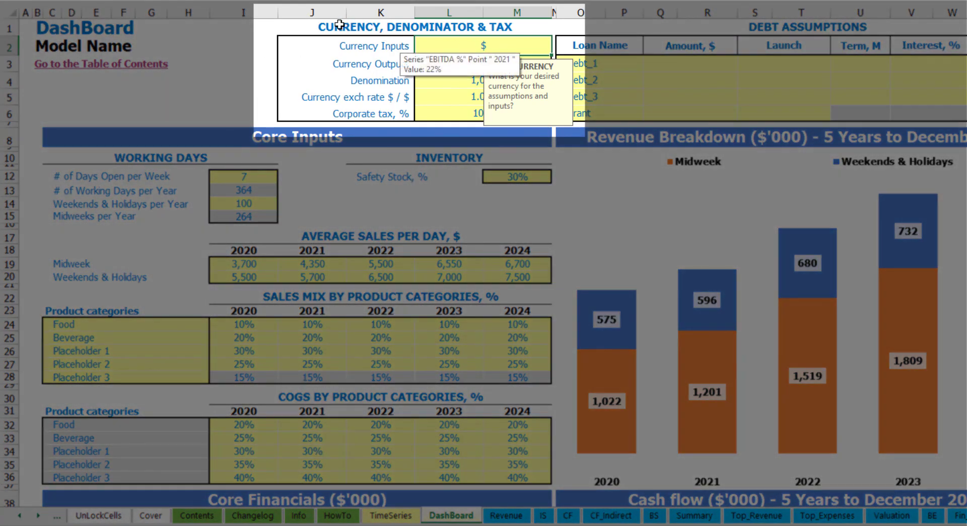
Set the DashBoard's input currency to USD and its output currency to EUR
{"action": "left_click", "coordinate": [227, 53]}
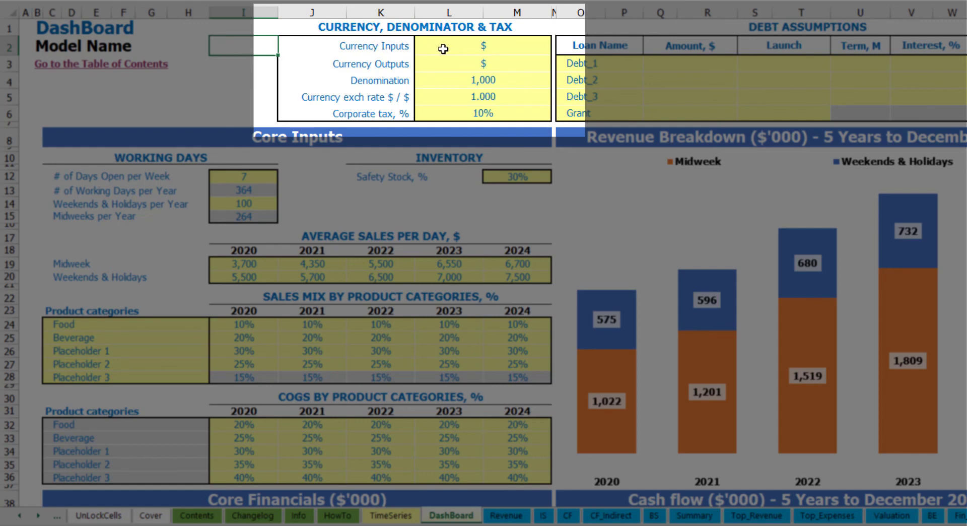
{"action": "left_click", "coordinate": [474, 48]}
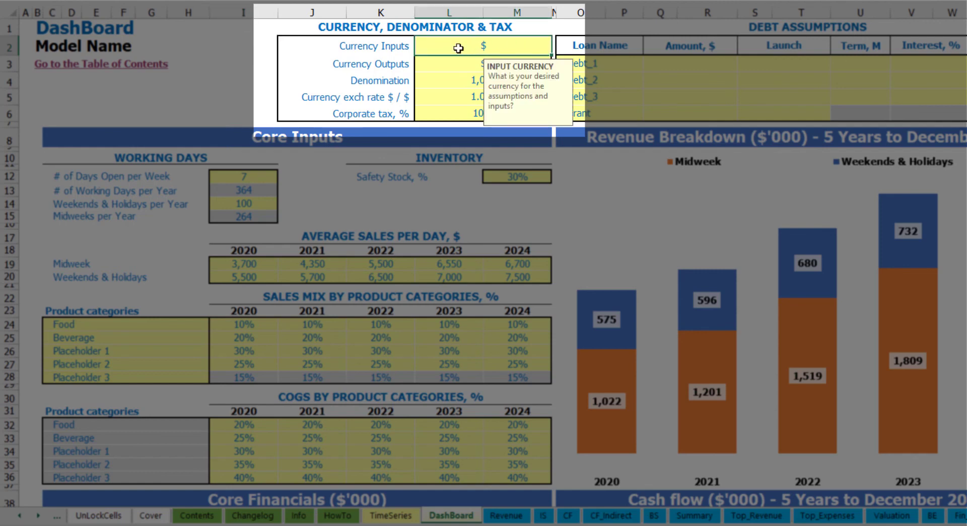
{"action": "left_click", "coordinate": [436, 66]}
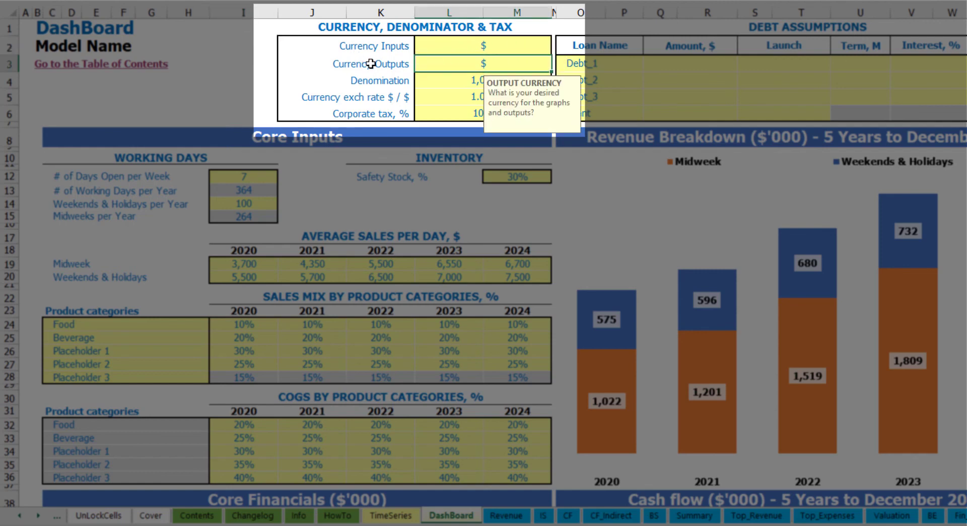
{"action": "left_click", "coordinate": [454, 48]}
{"action": "left_click", "coordinate": [453, 64]}
{"action": "left_click", "coordinate": [470, 46]}
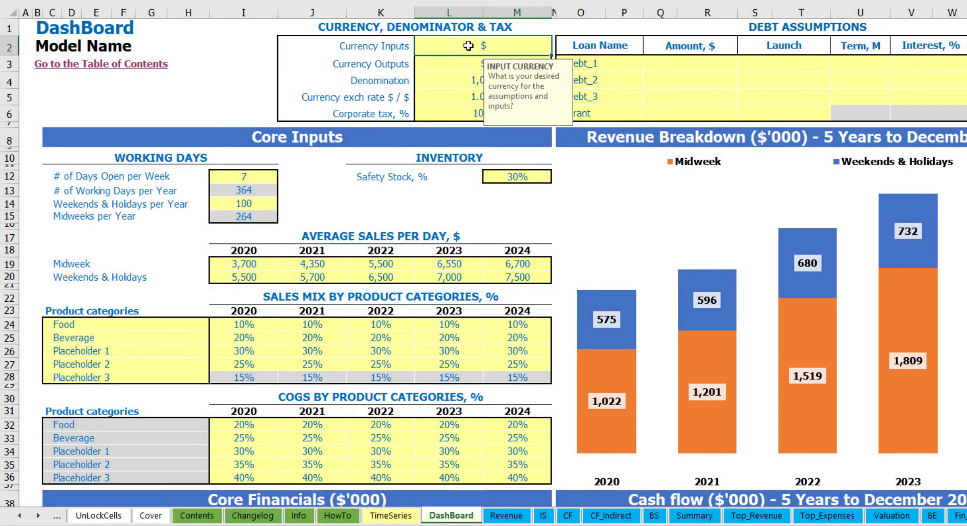
{"action": "key", "text": "Return"}
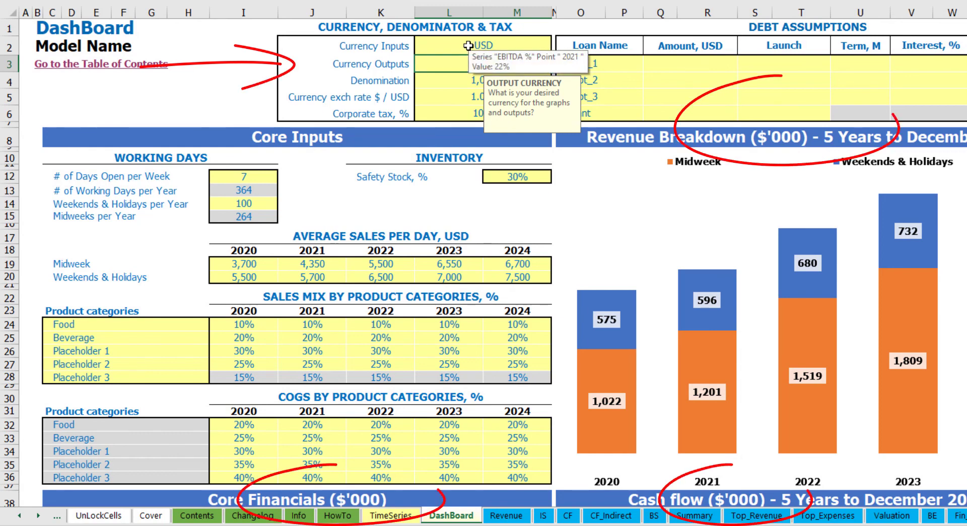
{"action": "type", "text": "EUR"}
{"action": "key", "text": "Return"}
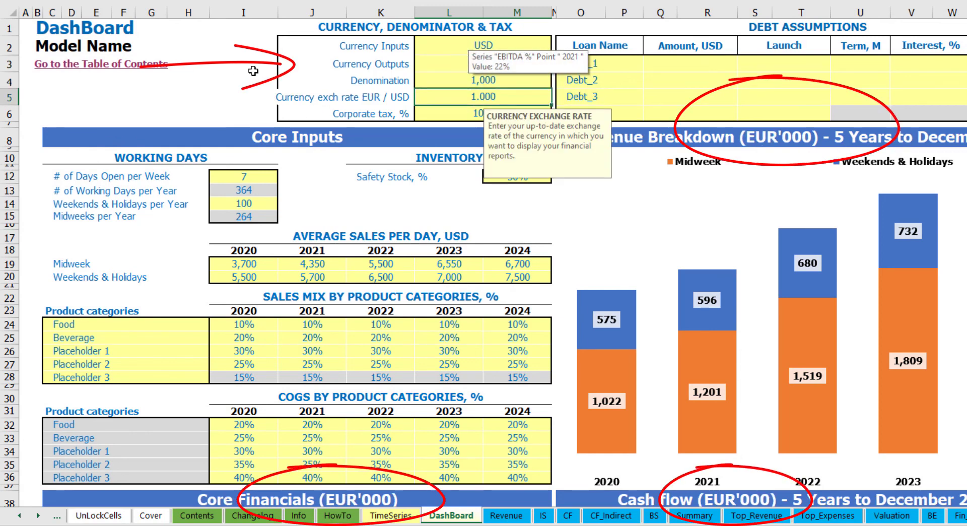
Set the EUR / USD currency exchange rate to 1.2 and recheck the input and output currency settings
{"action": "left_click", "coordinate": [253, 65]}
{"action": "left_click", "coordinate": [464, 96]}
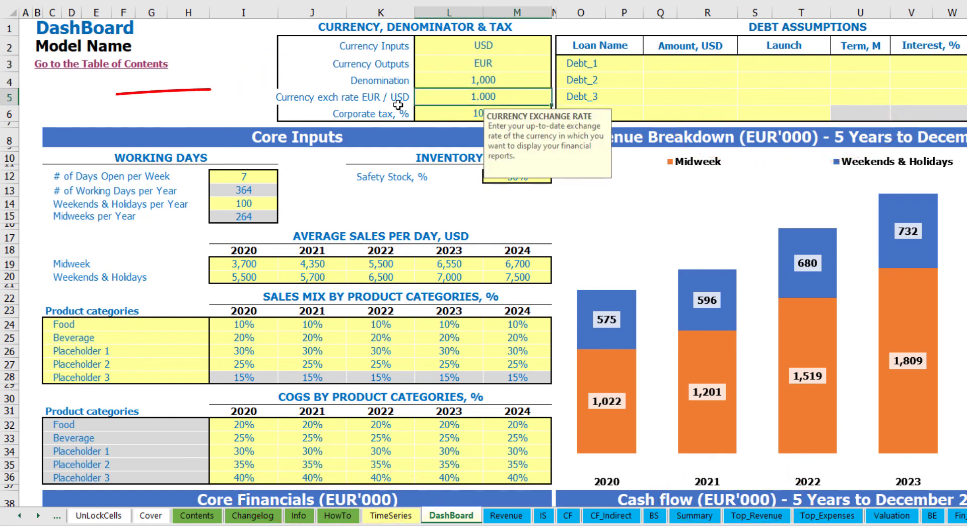
{"action": "type", "text": "1.2"}
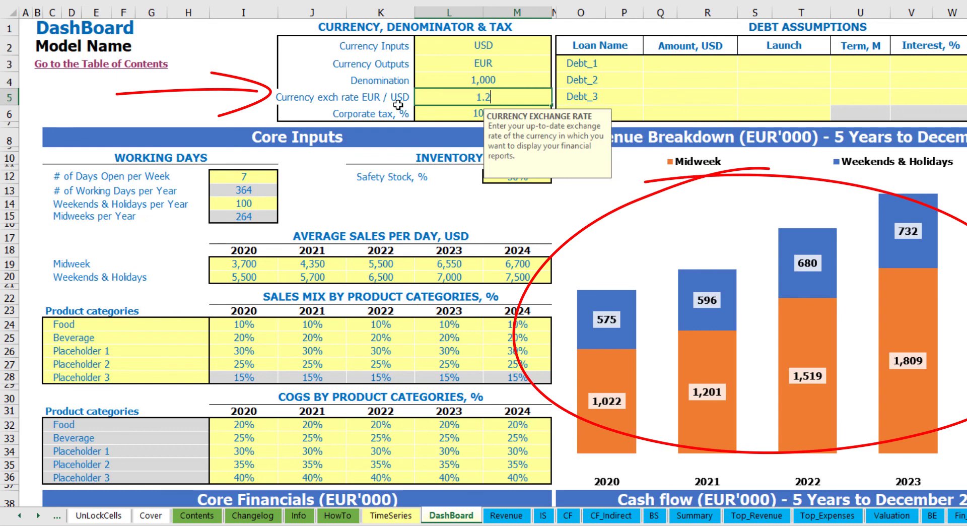
{"action": "key", "text": "Return"}
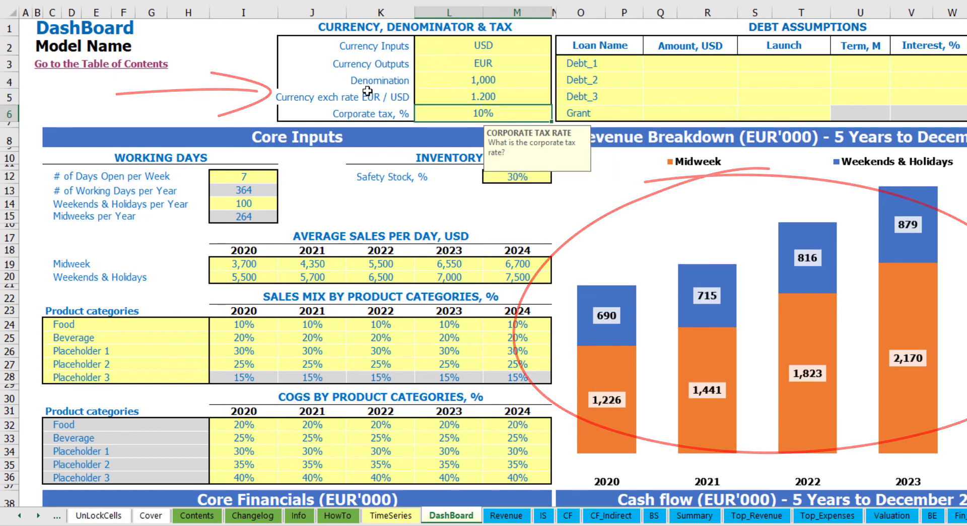
{"action": "left_click", "coordinate": [458, 43]}
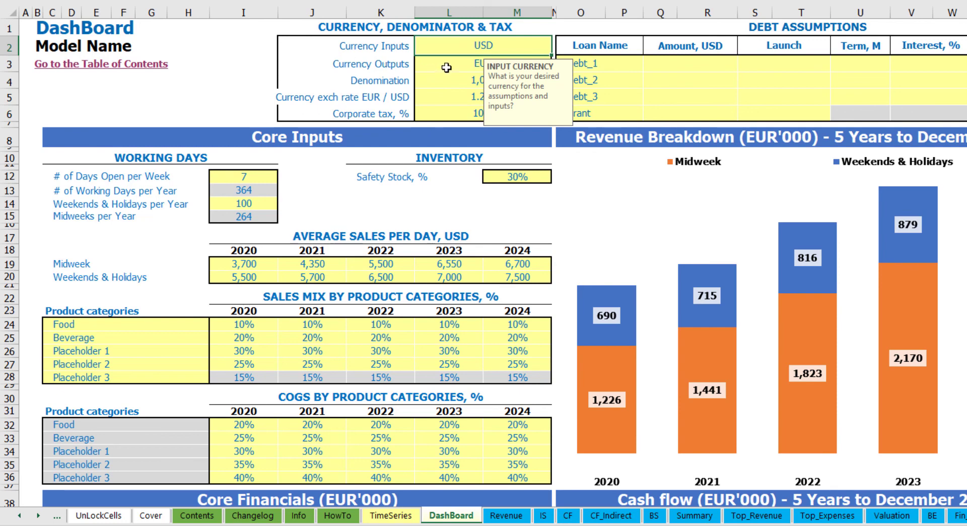
{"action": "left_click", "coordinate": [448, 64]}
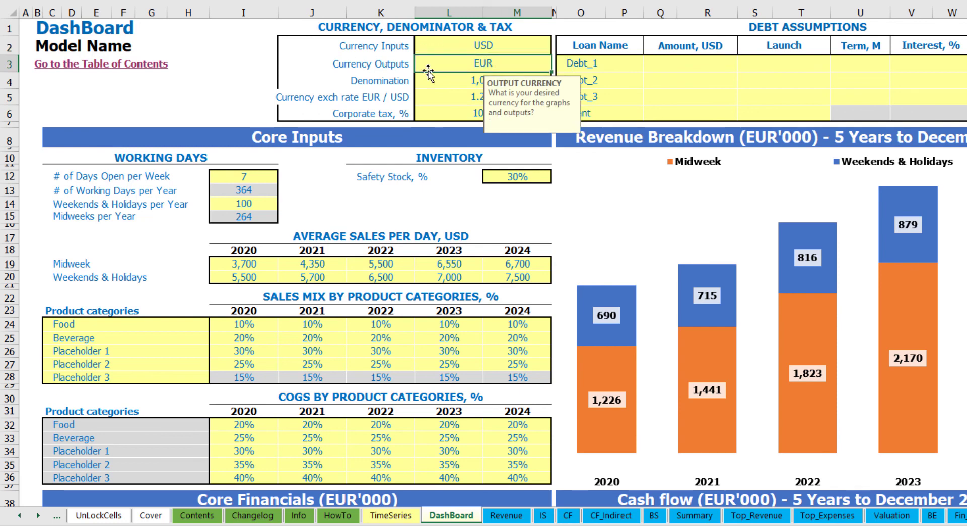
{"action": "left_click", "coordinate": [435, 97]}
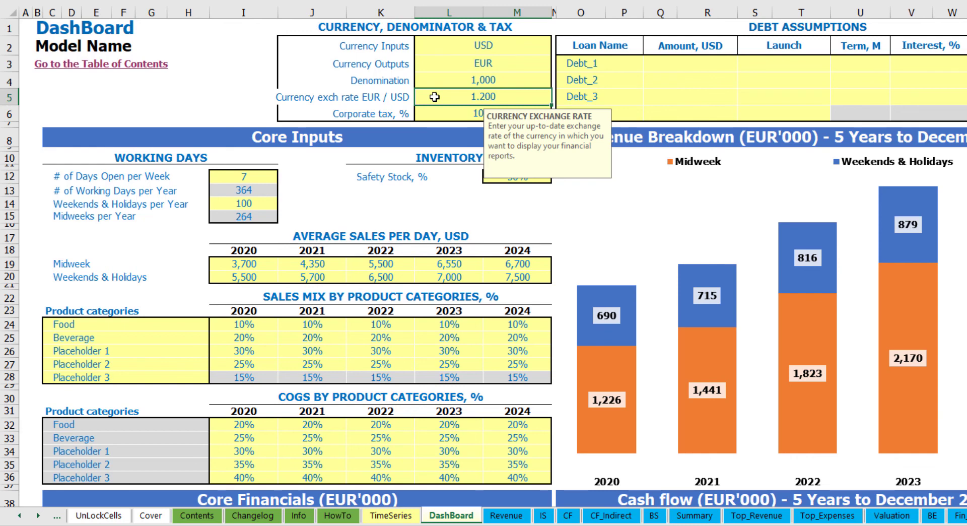
Set the outputs denomination to 1,000,000 and compare the Summary sheet's income statements before and after the change
{"action": "left_click", "coordinate": [462, 78]}
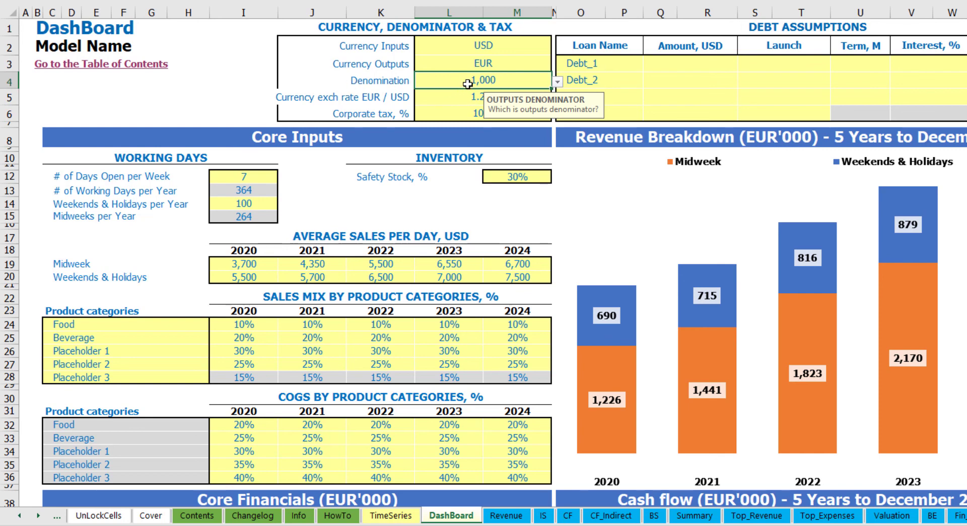
{"action": "left_click", "coordinate": [700, 515]}
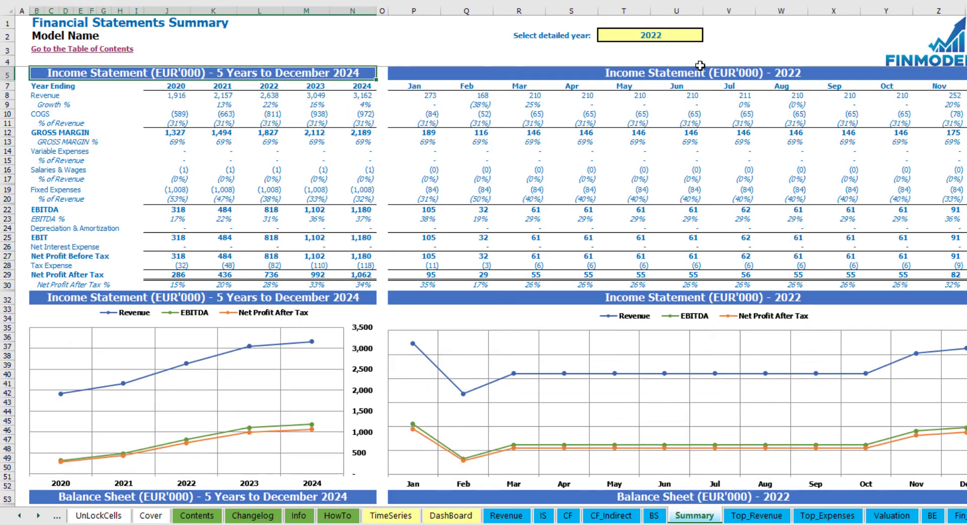
{"action": "left_click", "coordinate": [658, 75]}
{"action": "left_click", "coordinate": [275, 70]}
{"action": "left_click", "coordinate": [451, 515]}
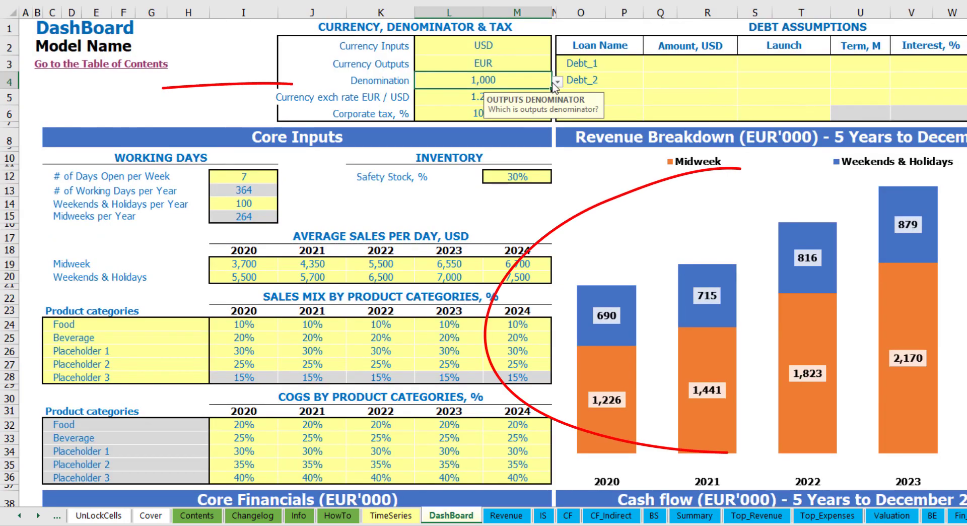
{"action": "left_click", "coordinate": [558, 81]}
{"action": "left_click", "coordinate": [489, 121]}
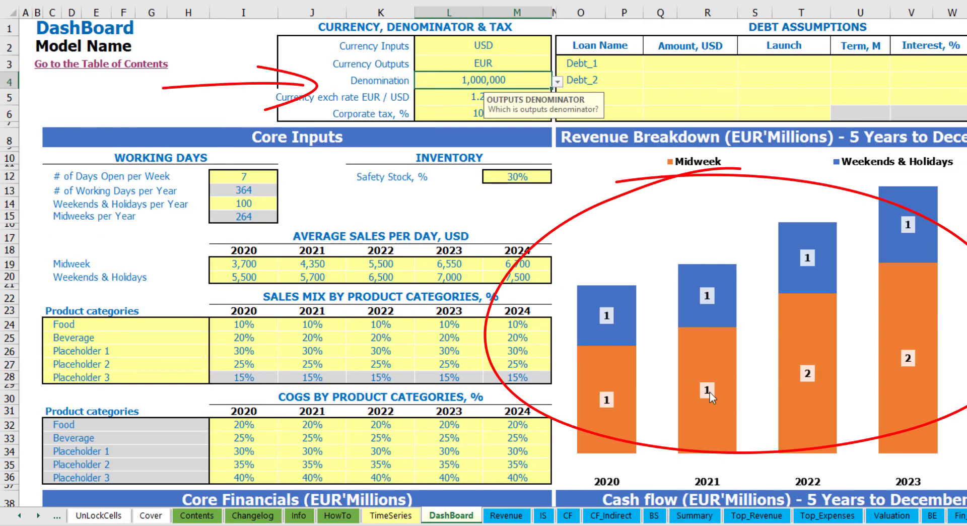
{"action": "left_click", "coordinate": [695, 515]}
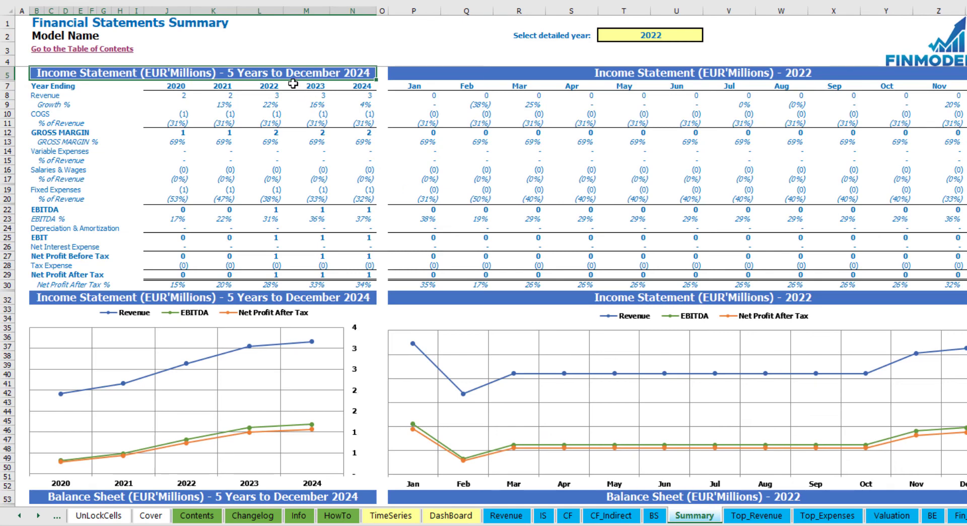
{"action": "left_click", "coordinate": [530, 72]}
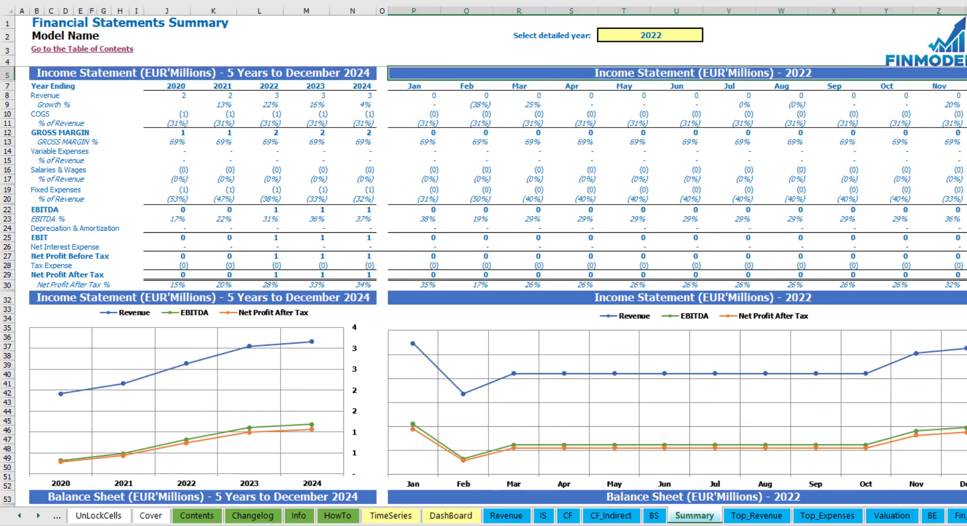
Set the DashBoard's outputs denomination to 1 and check the income statements on the Summary sheet
{"action": "left_click", "coordinate": [451, 515]}
{"action": "left_click", "coordinate": [556, 82]}
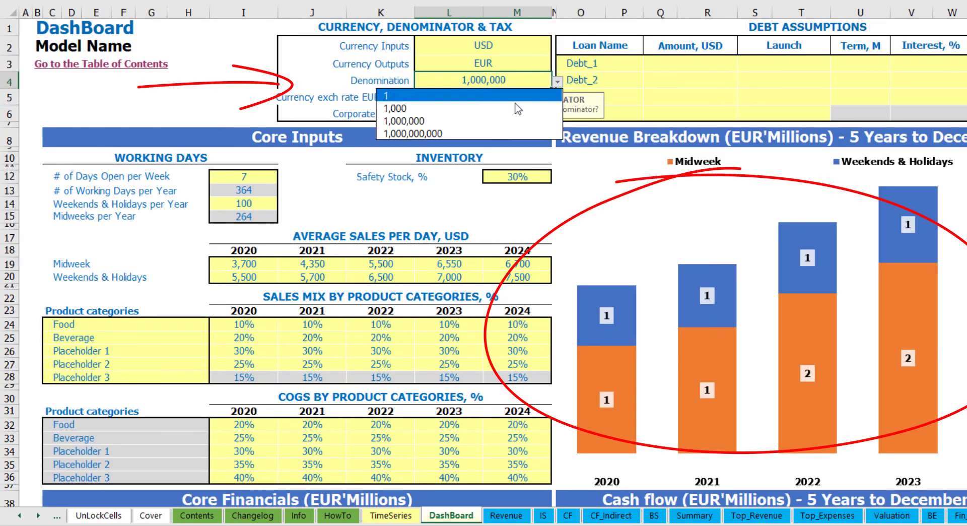
{"action": "left_click", "coordinate": [468, 96]}
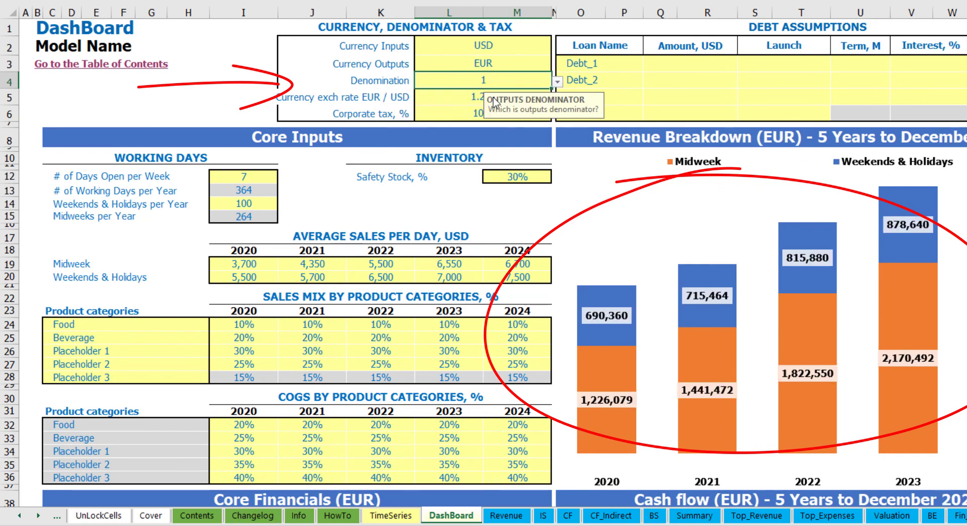
{"action": "left_click", "coordinate": [694, 514]}
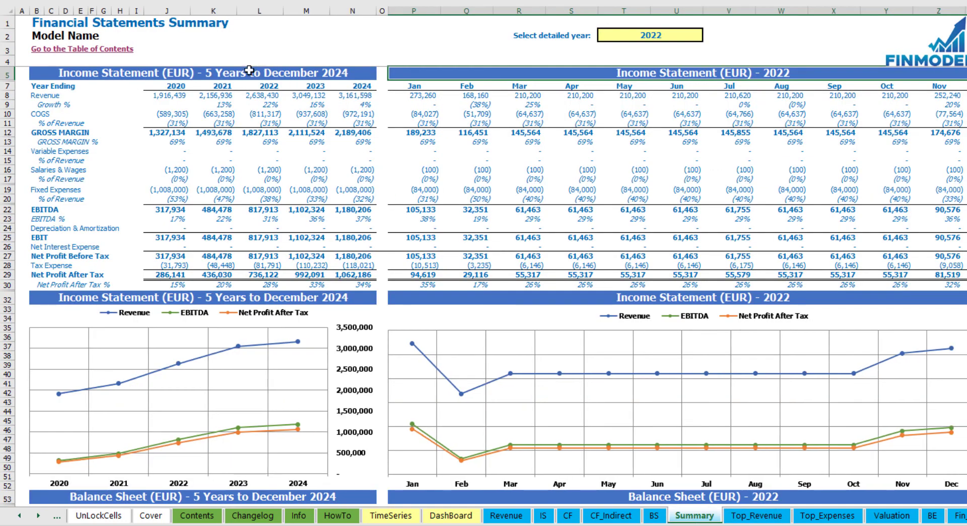
Set the DashBoard's corporate tax rate to 15% and inspect the Tax Expense row in the Income Statement
{"action": "left_click", "coordinate": [452, 515]}
{"action": "left_click", "coordinate": [456, 107]}
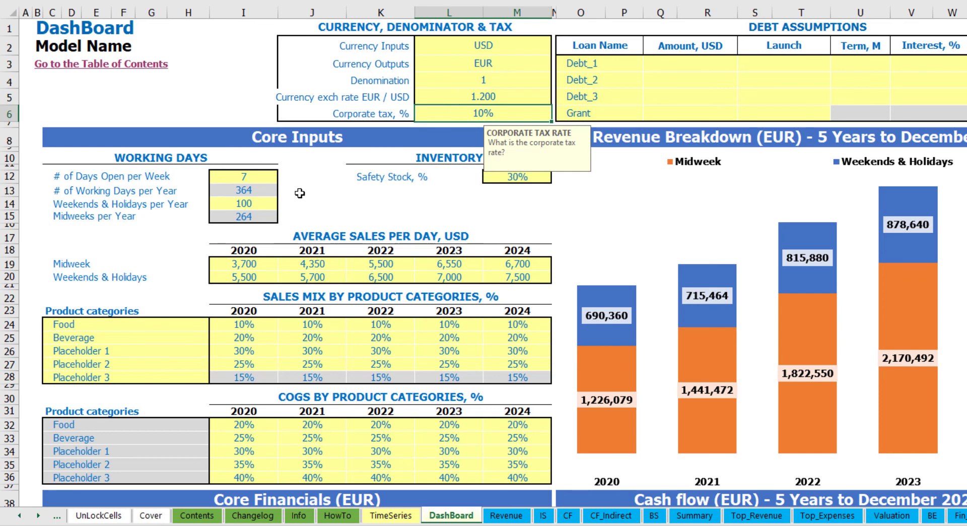
{"action": "type", "text": "15"}
{"action": "key", "text": "Return"}
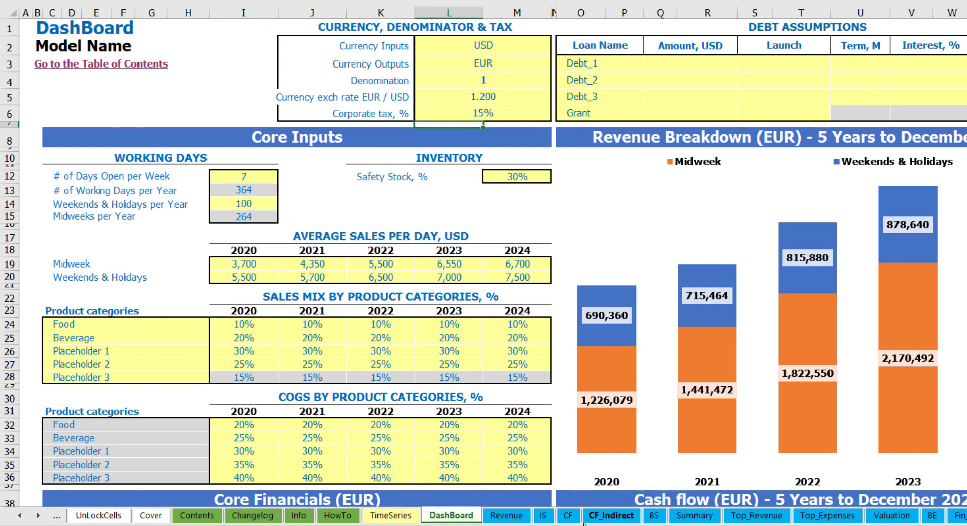
{"action": "left_click", "coordinate": [546, 516]}
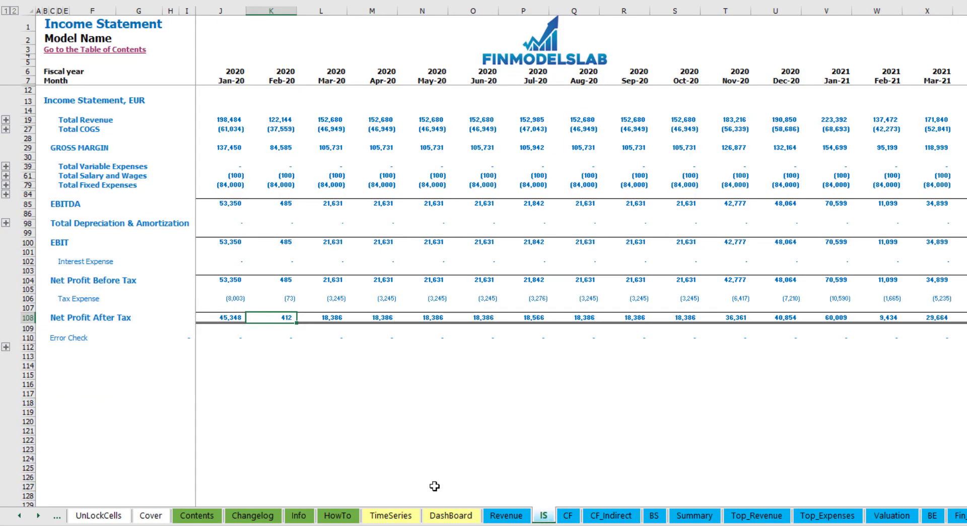
{"action": "left_click", "coordinate": [29, 300]}
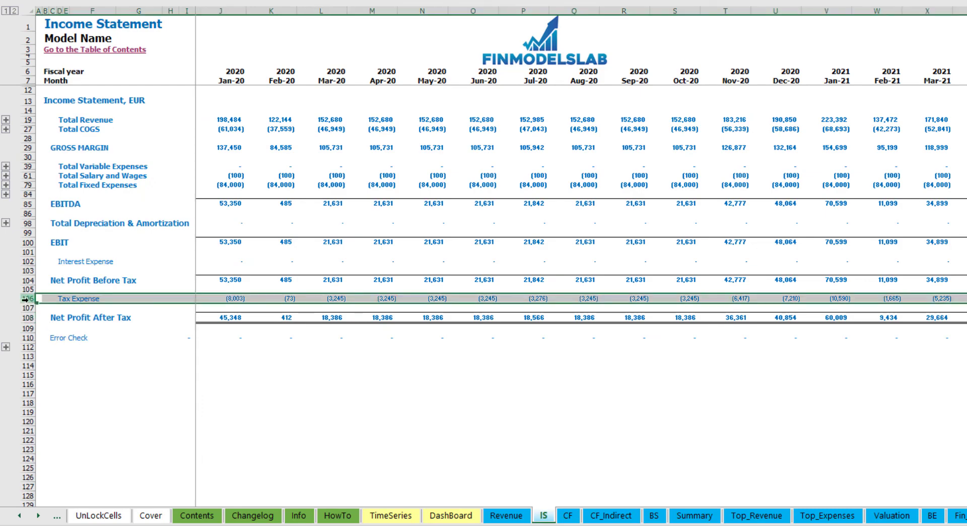